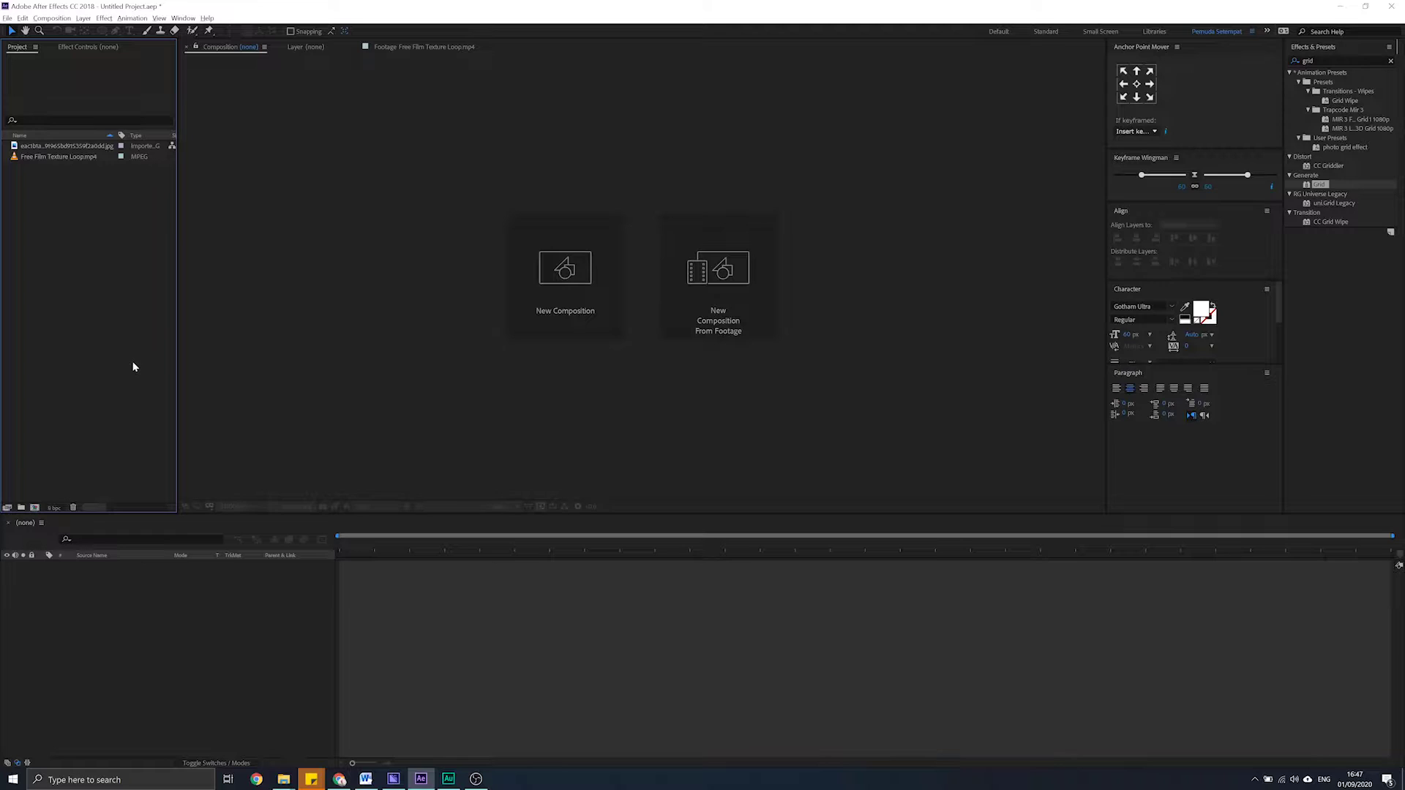
# Create Comp 1 at 1080 × 1350 px, 30 fps, 10 seconds long
pyautogui.doubleClick(132, 379)
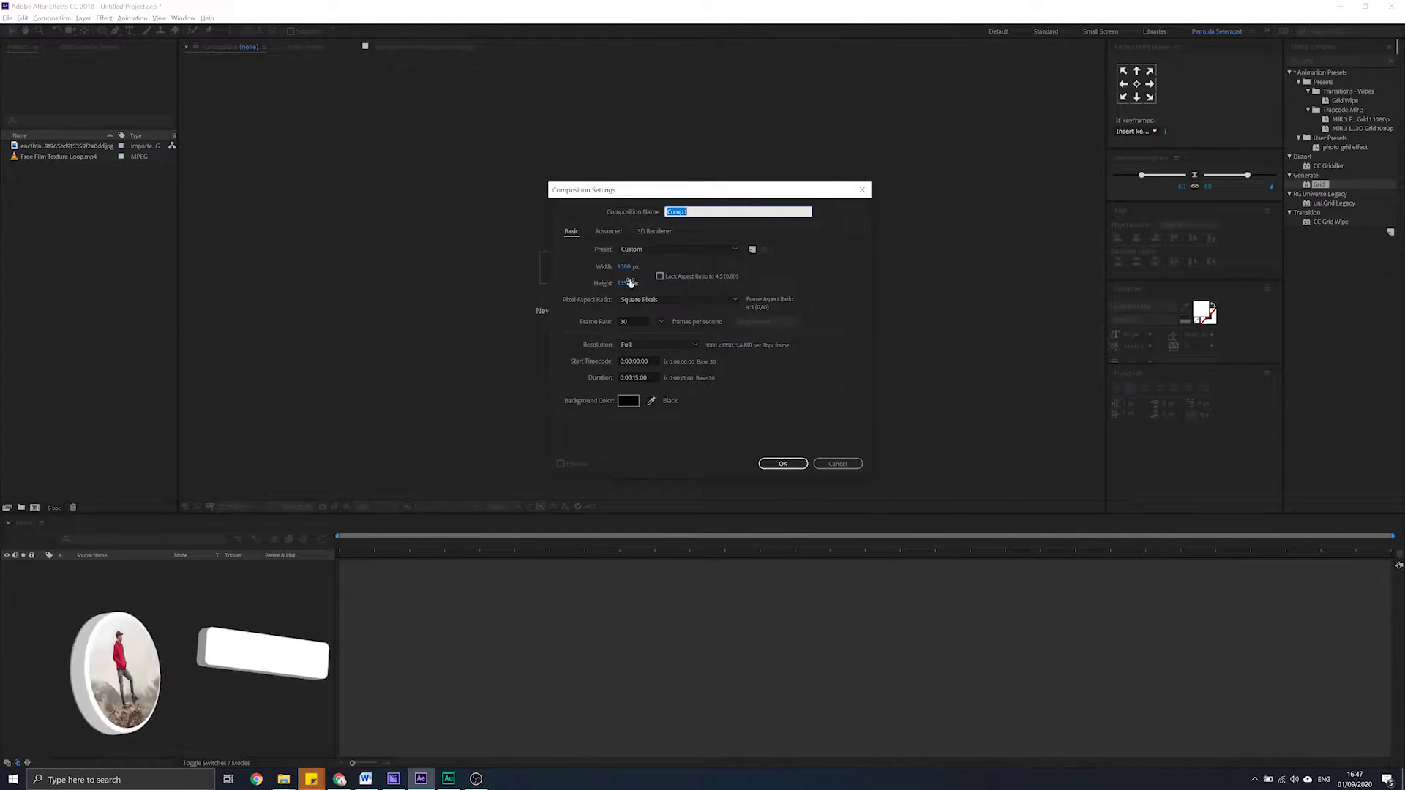
pyautogui.click(782, 463)
pyautogui.click(107, 389)
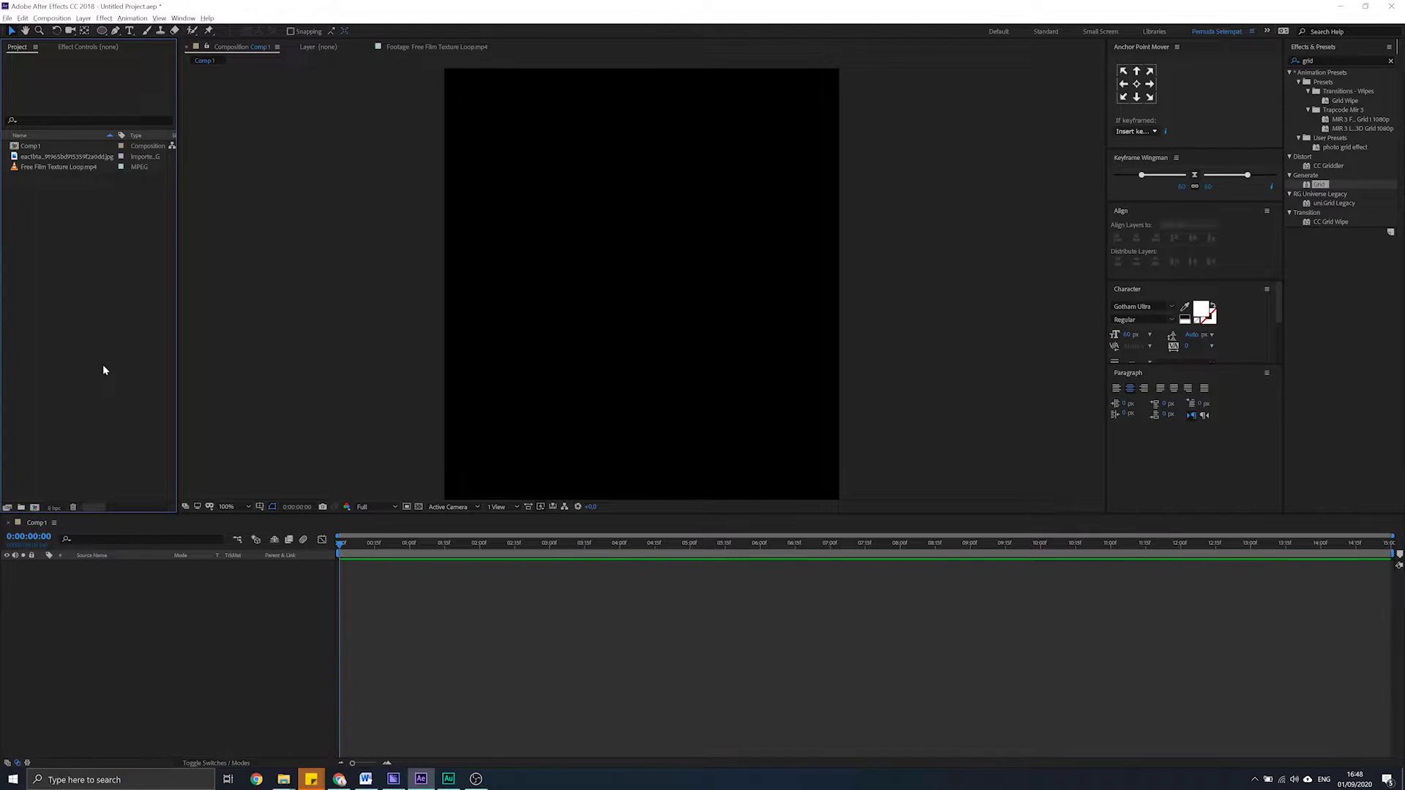
pyautogui.click(27, 157)
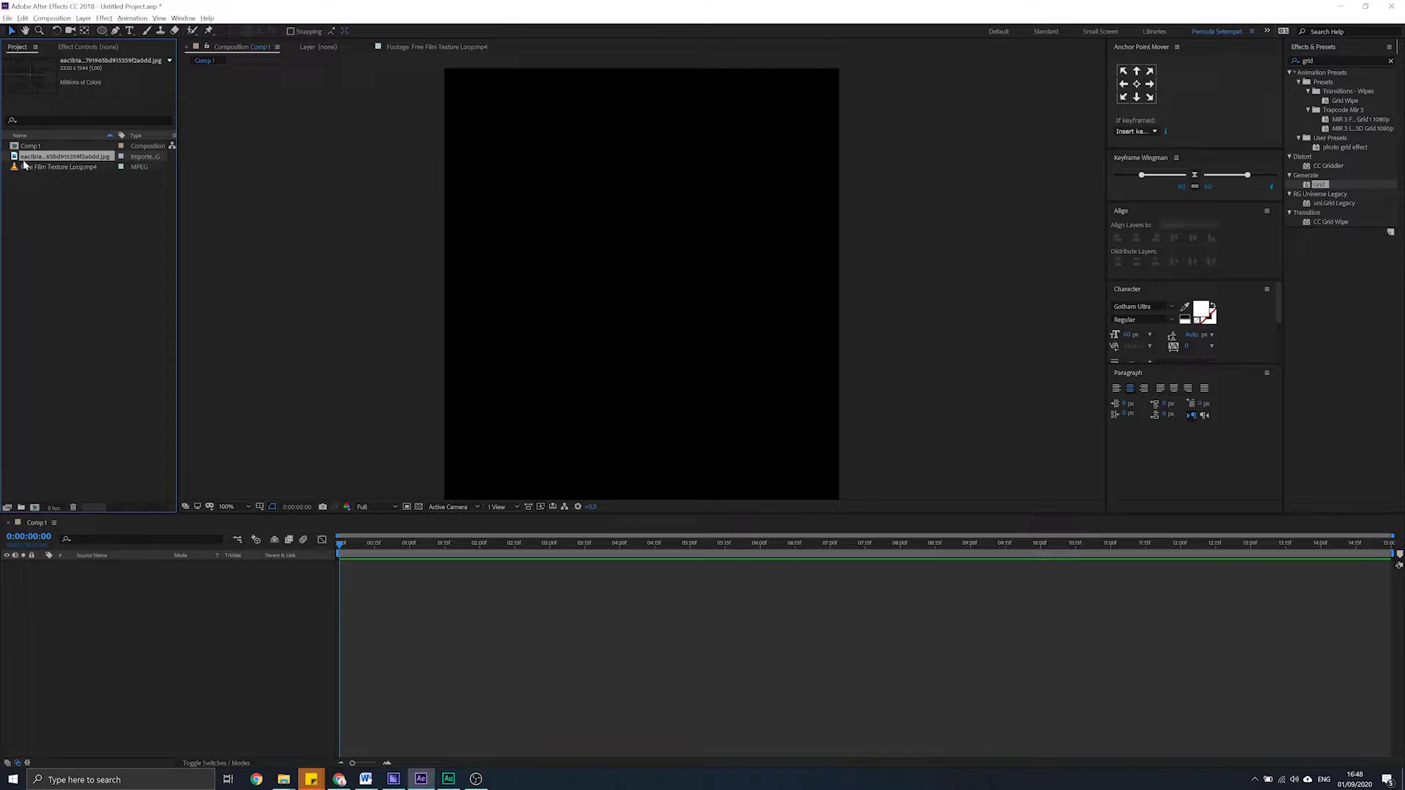
pyautogui.doubleClick(59, 158)
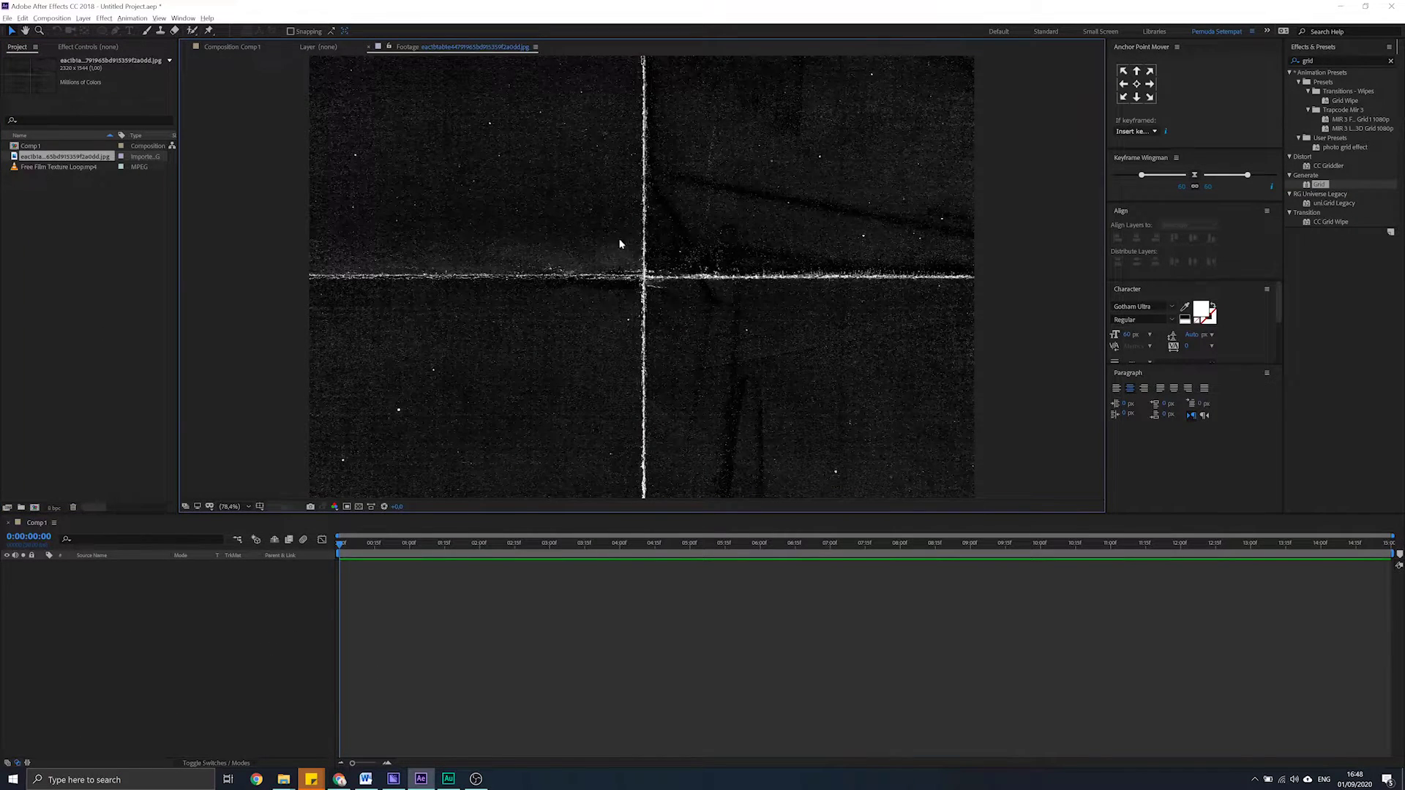
pyautogui.press(',')
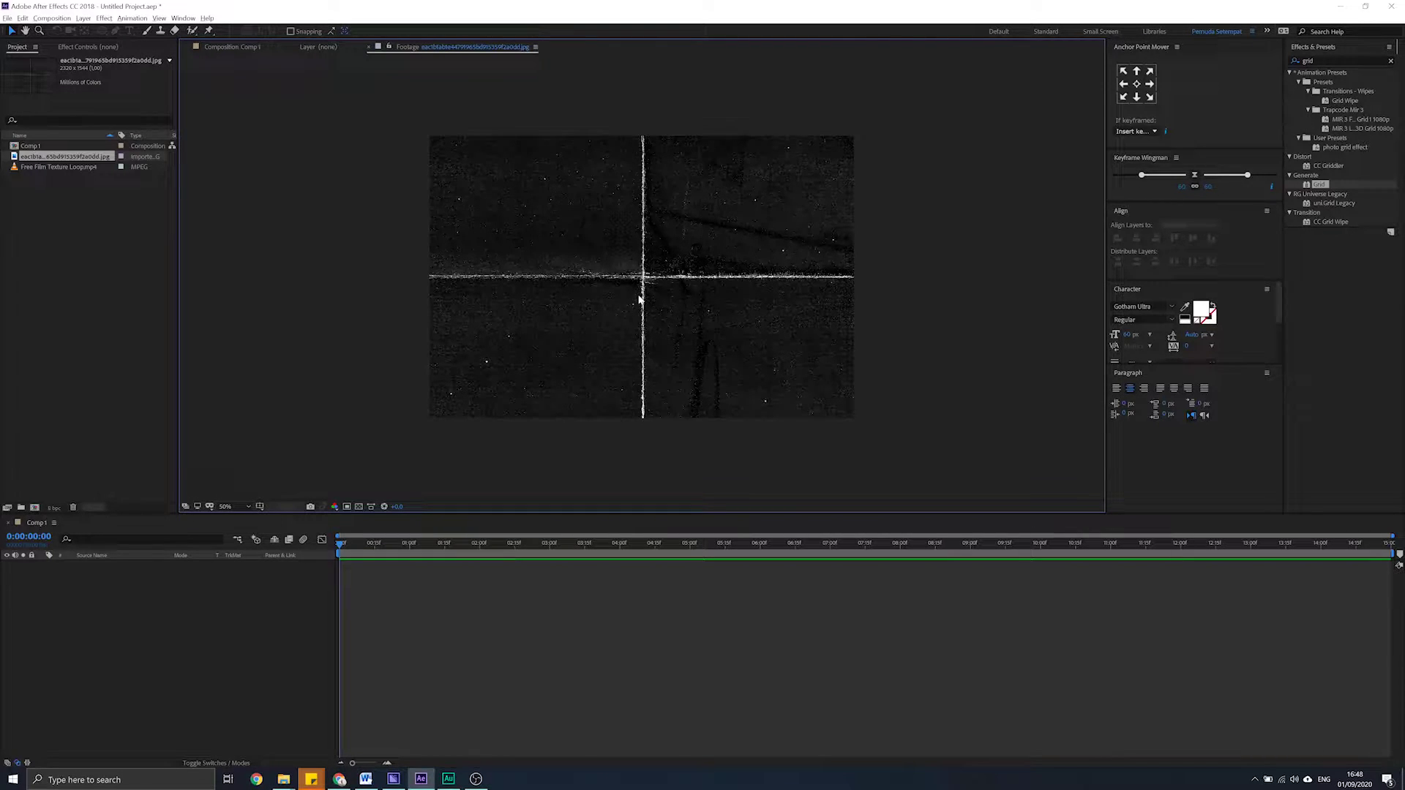
pyautogui.click(89, 196)
pyautogui.click(68, 168)
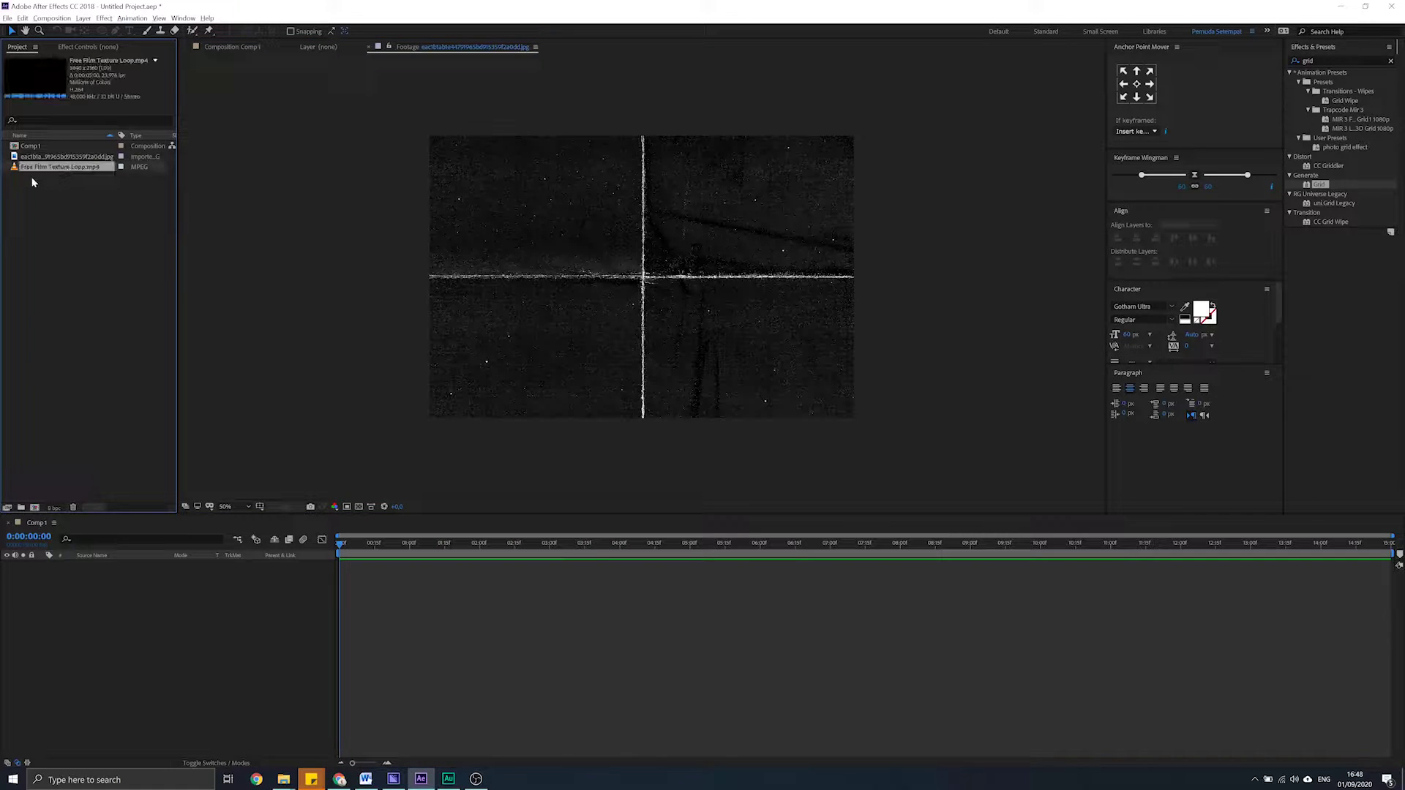
pyautogui.doubleClick(49, 168)
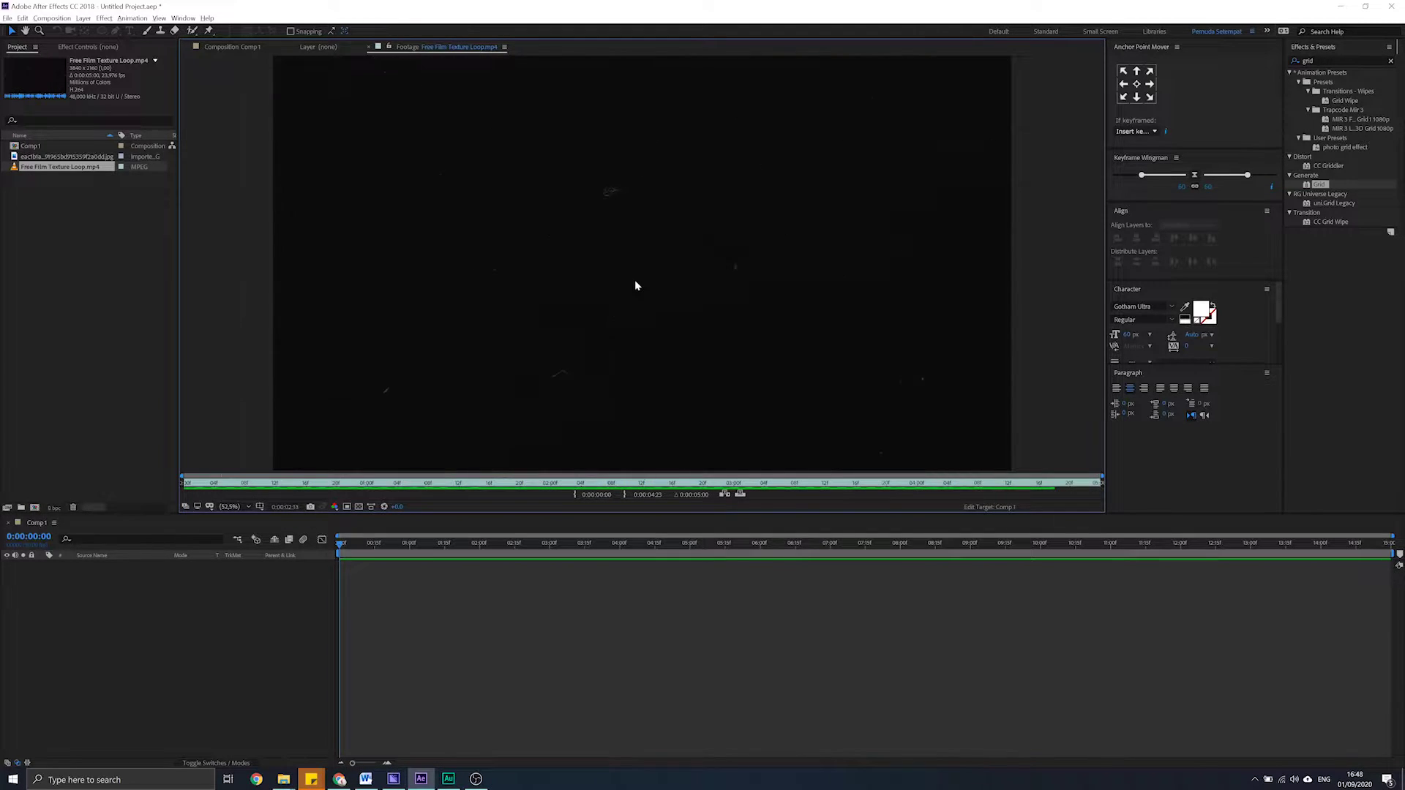
pyautogui.click(101, 341)
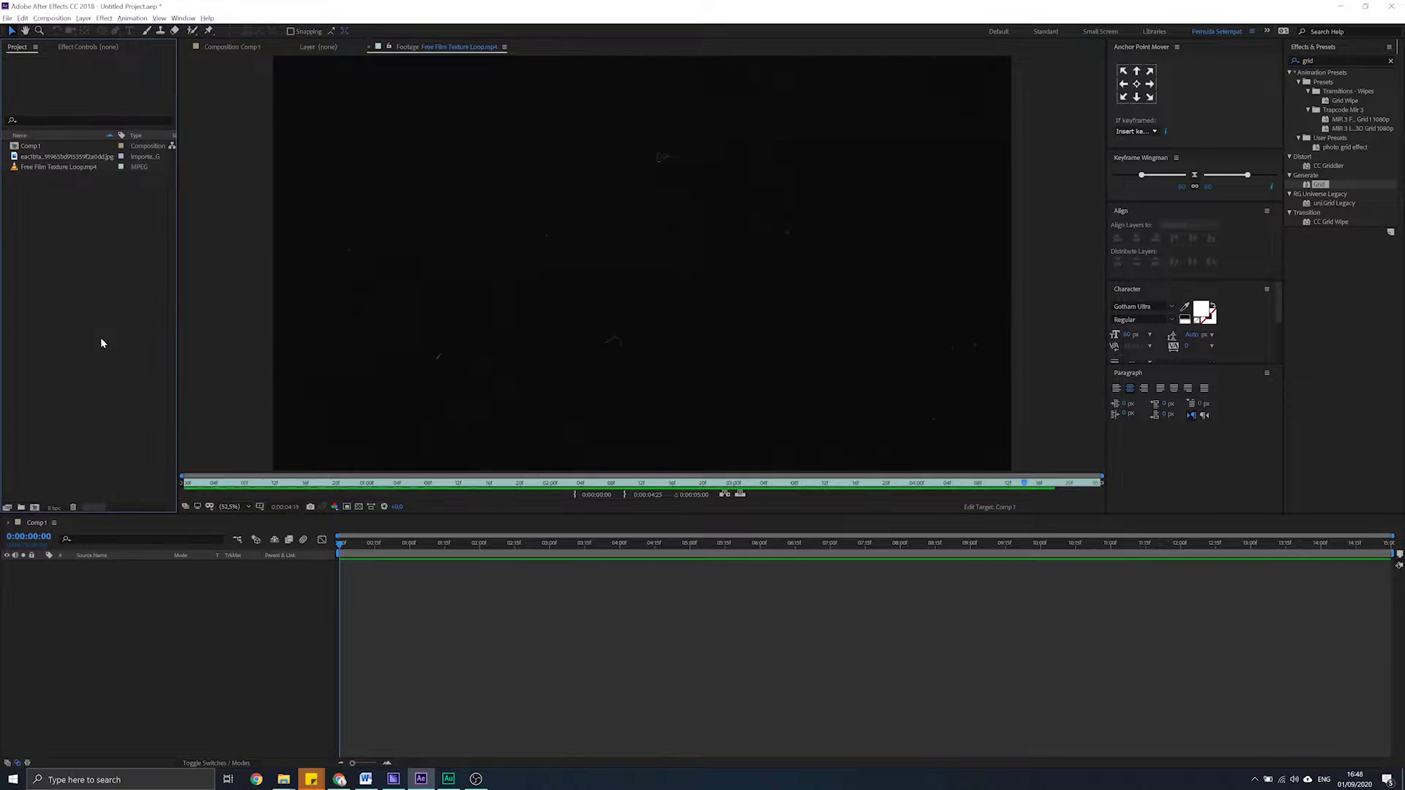
pyautogui.click(469, 554)
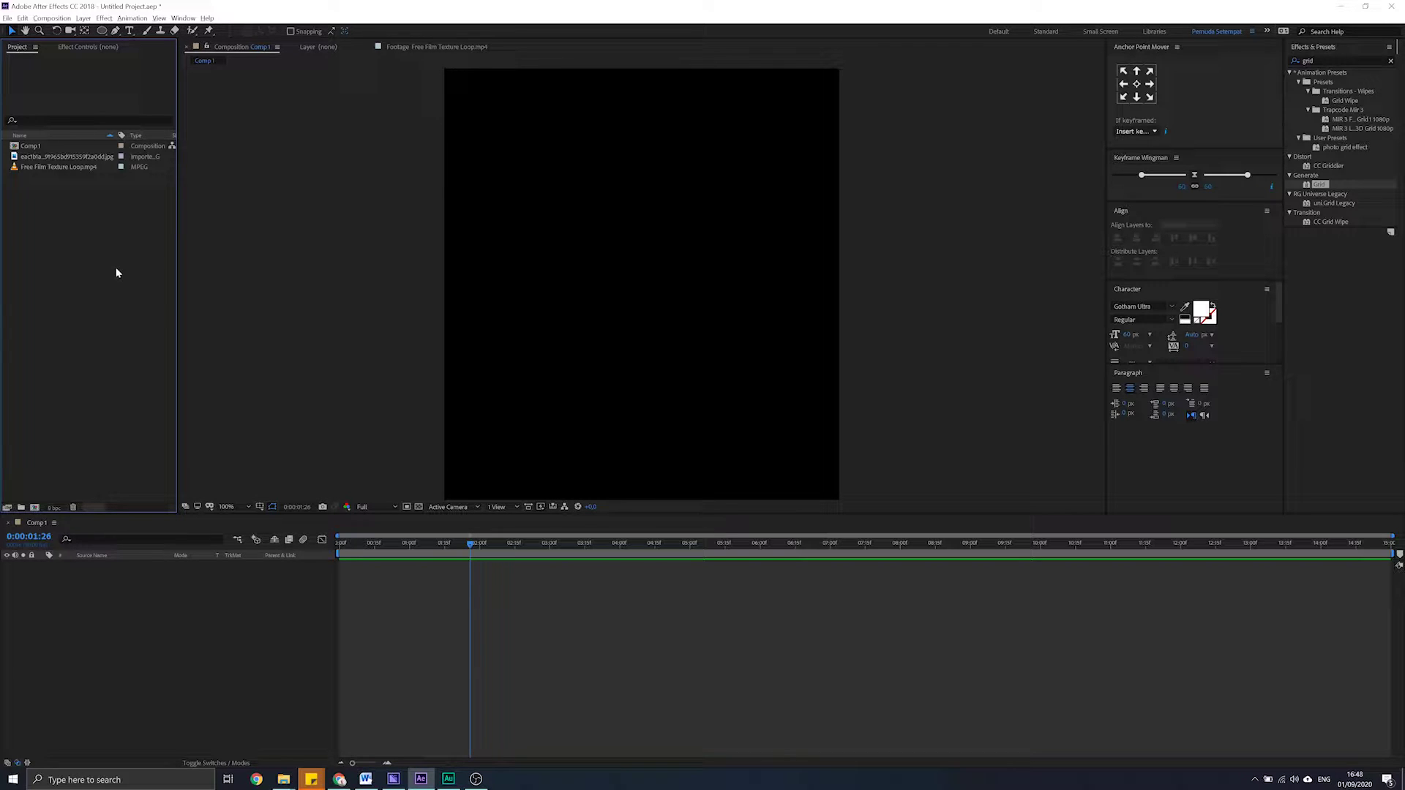
# Create a solid named 'grid' and apply the Grid effect to it
pyautogui.click(492, 550)
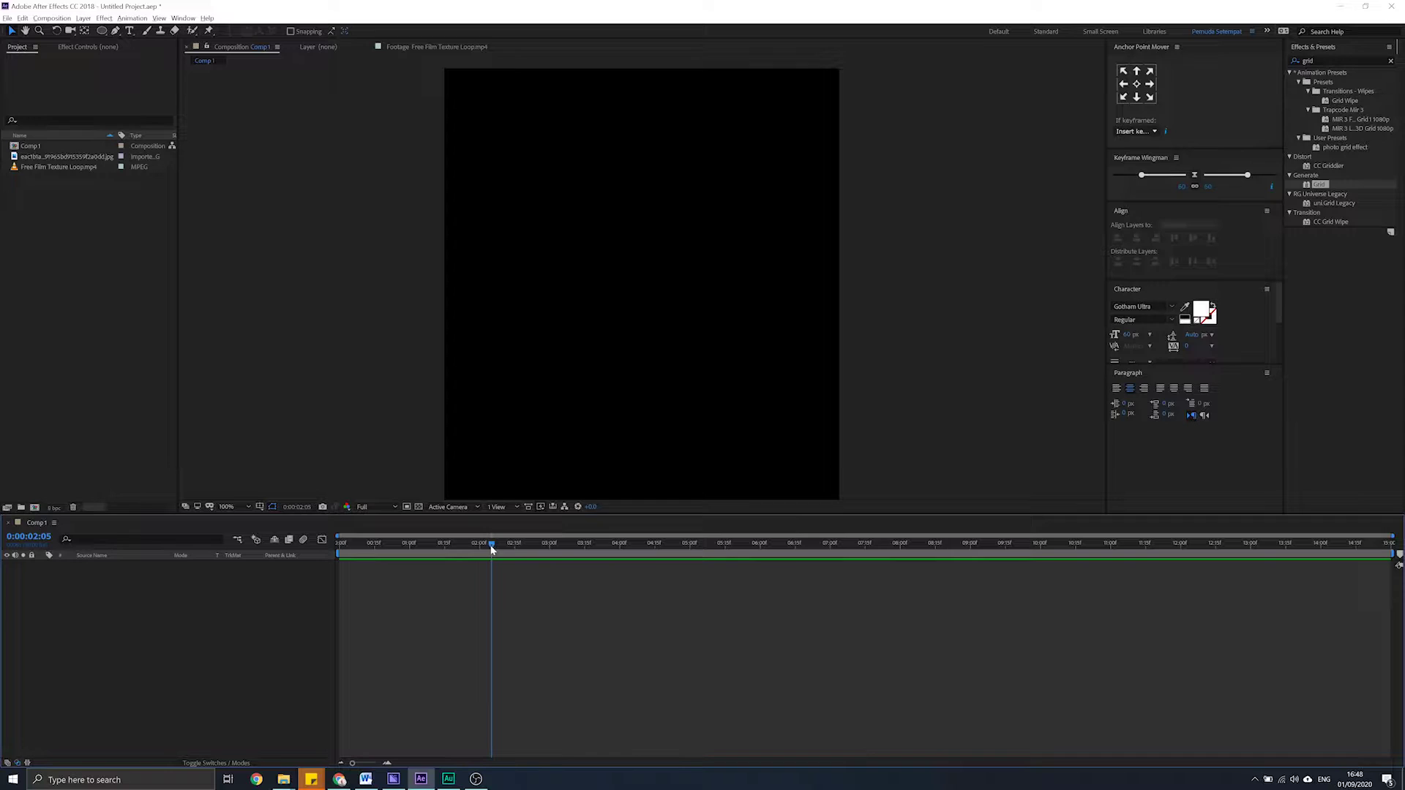
pyautogui.hotkey('ctrl', 'y')
pyautogui.write('grid')
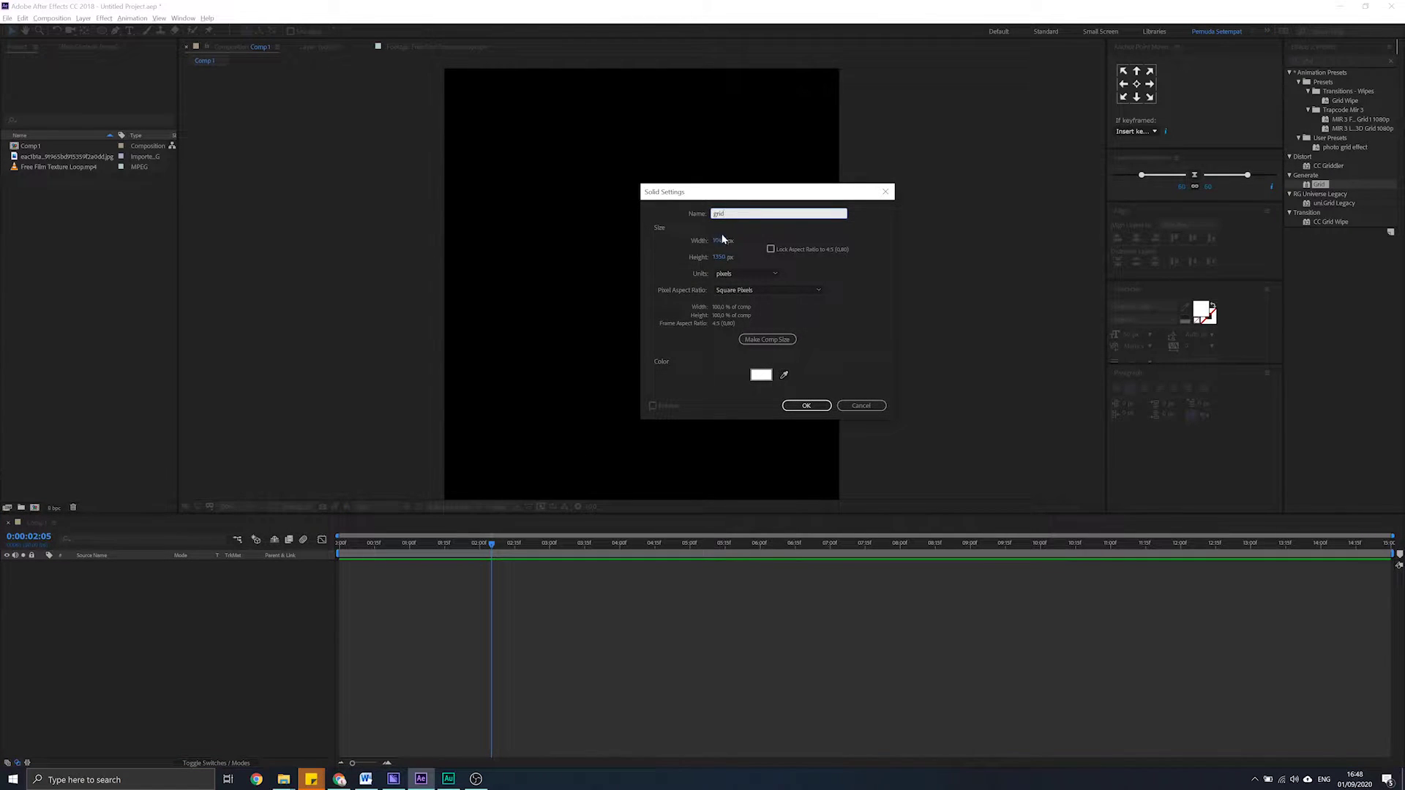
pyautogui.click(808, 408)
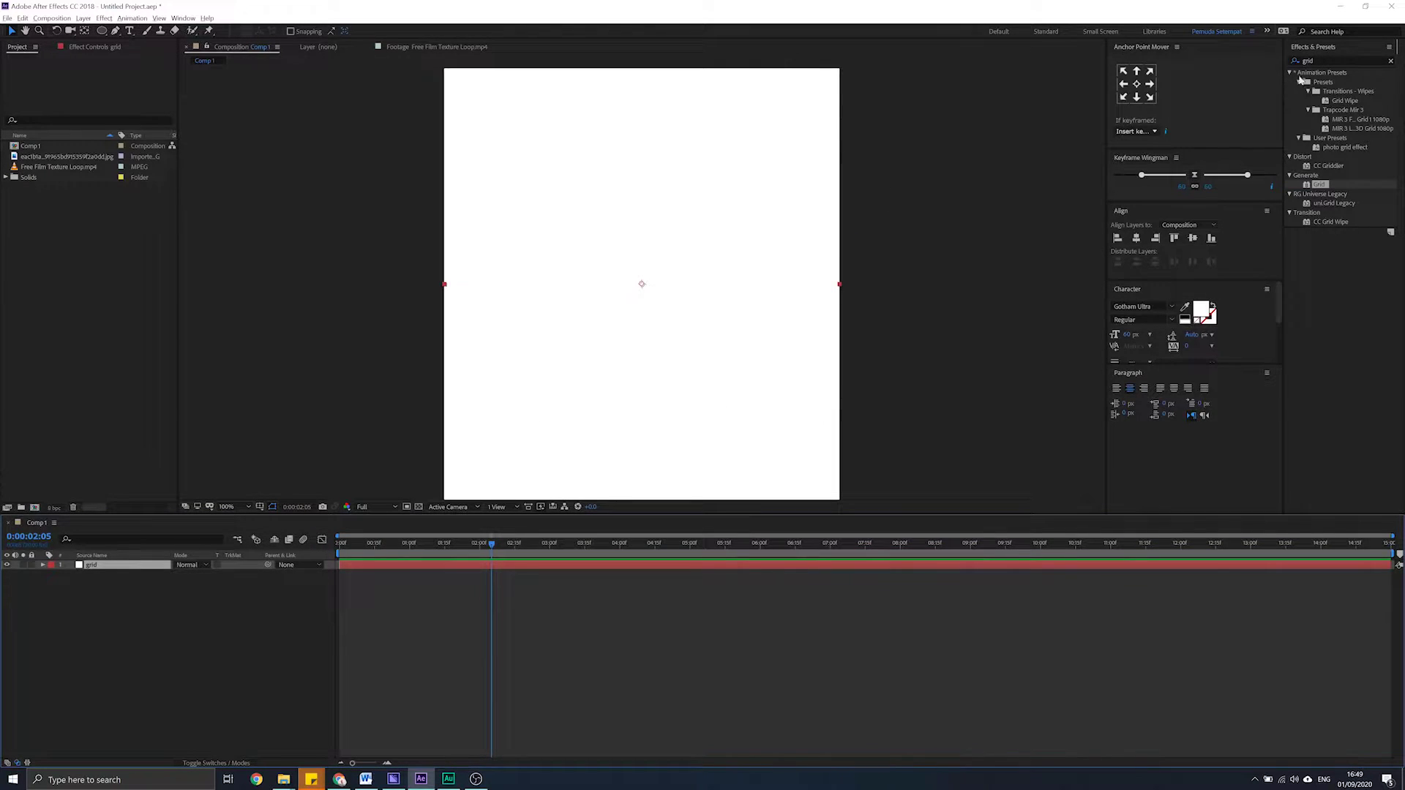
pyautogui.click(1333, 62)
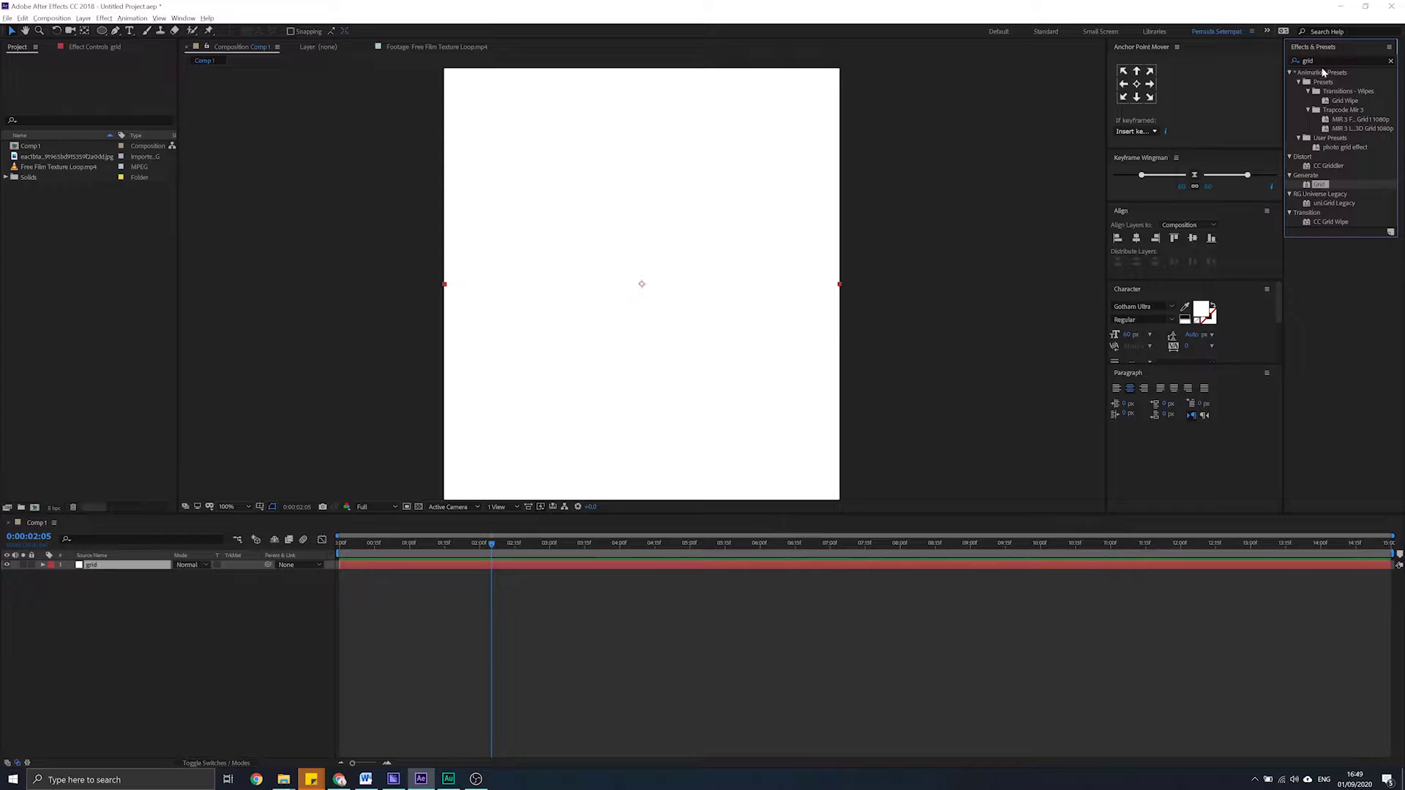
pyautogui.moveTo(1326, 188)
pyautogui.mouseDown()
pyautogui.moveTo(1045, 302)
pyautogui.moveTo(653, 319)
pyautogui.mouseUp()
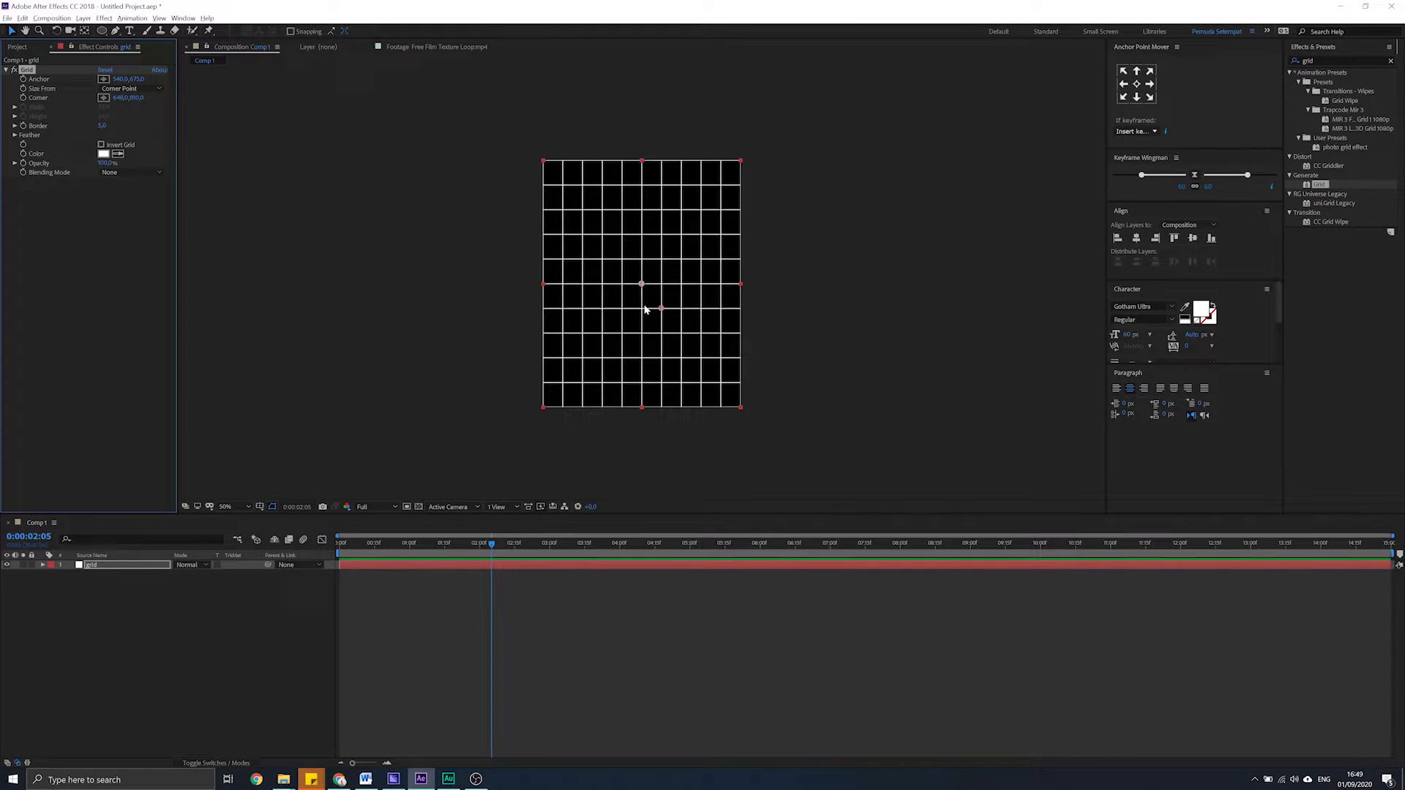
# Set the Grid to Width Slider with width 50 and border 1, then duplicate the layer
pyautogui.hotkey('shift', '/')
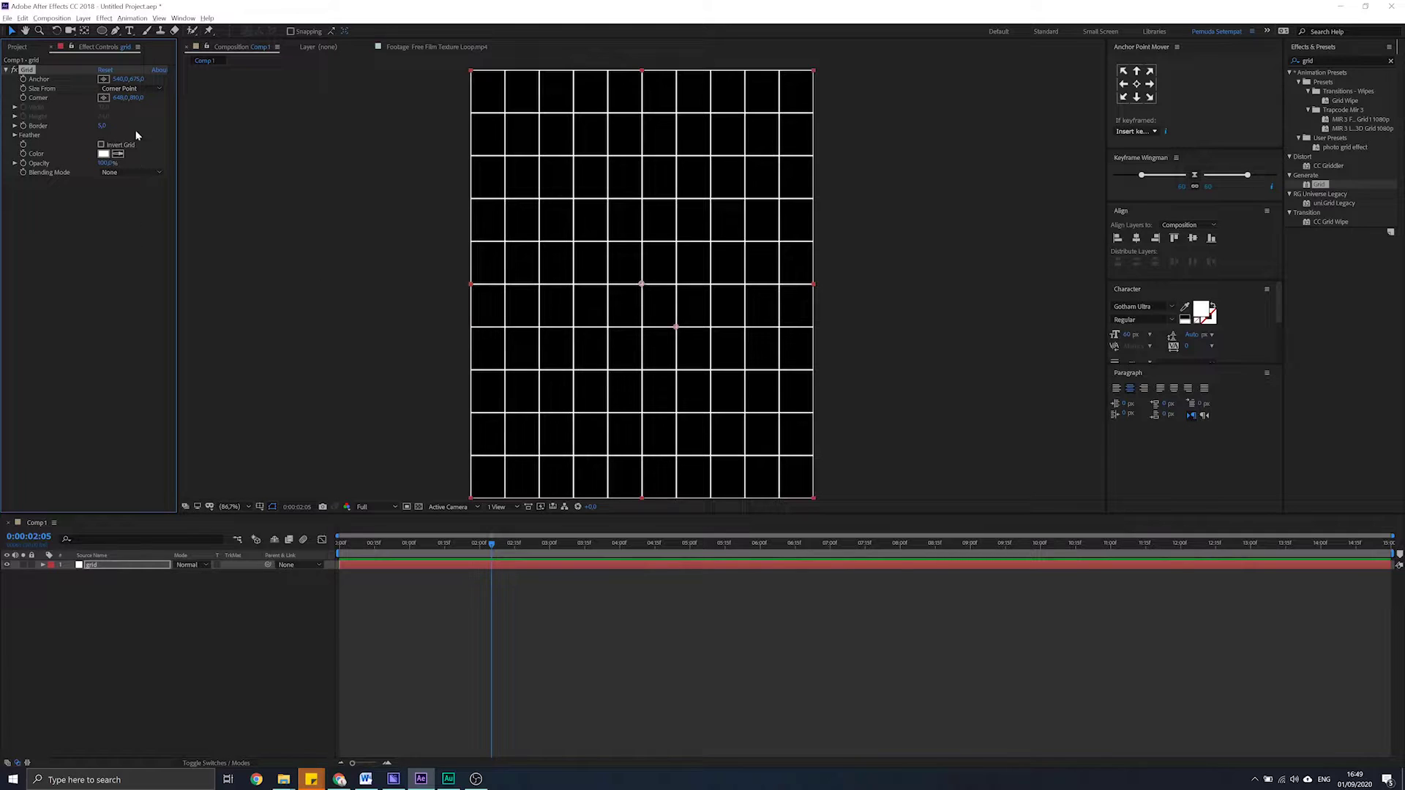
pyautogui.click(134, 88)
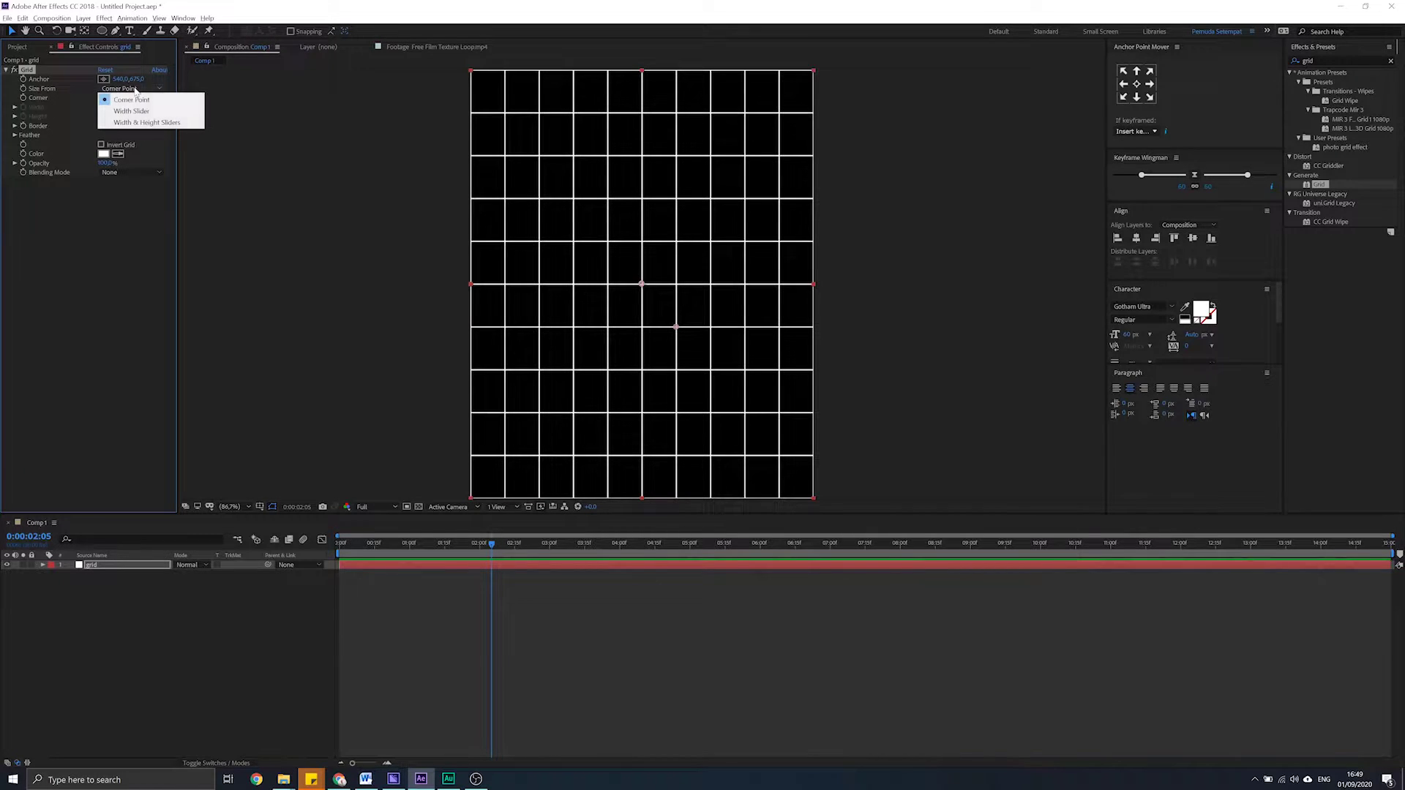
pyautogui.click(135, 114)
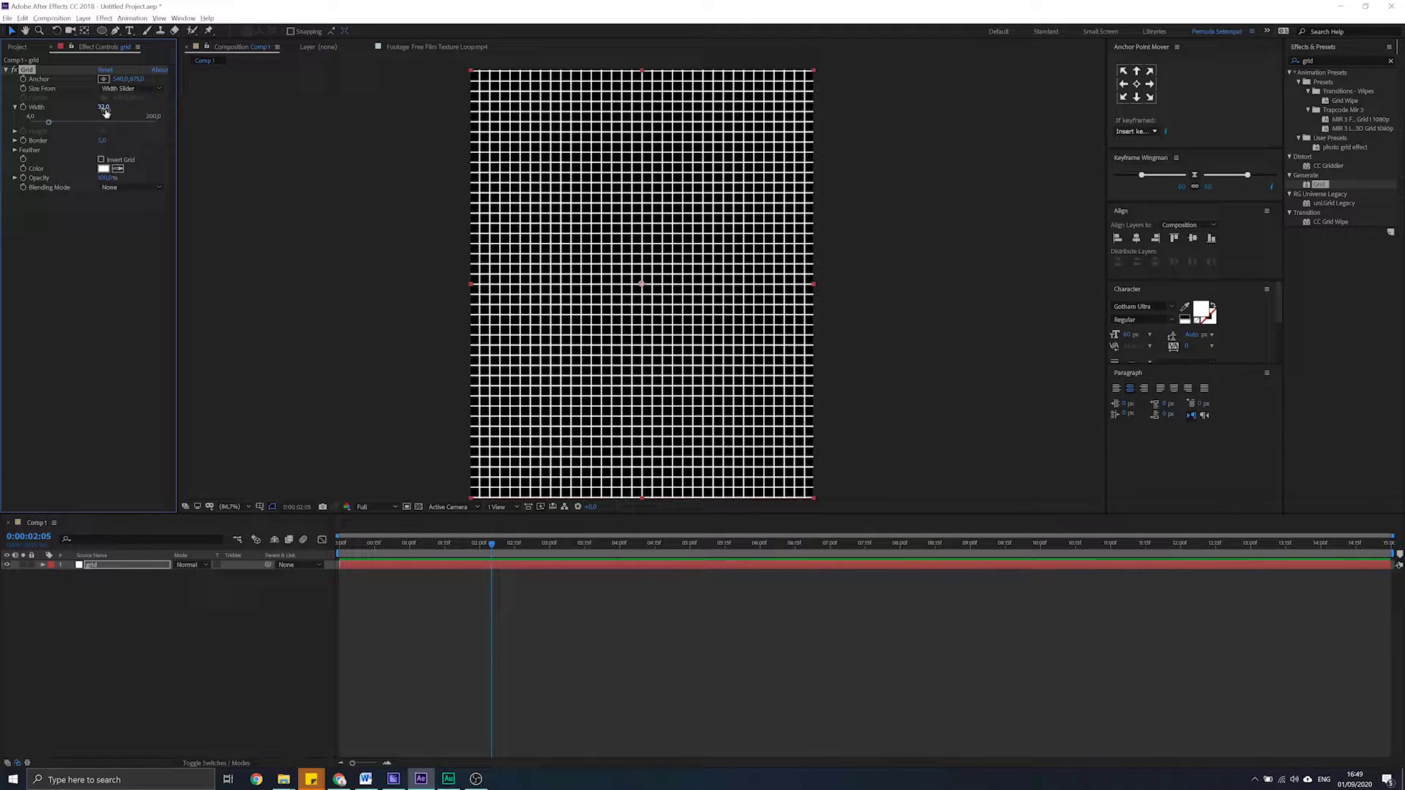
pyautogui.click(108, 107)
pyautogui.write('50')
pyautogui.press('Return')
pyautogui.click(103, 141)
pyautogui.write('1')
pyautogui.press('Return')
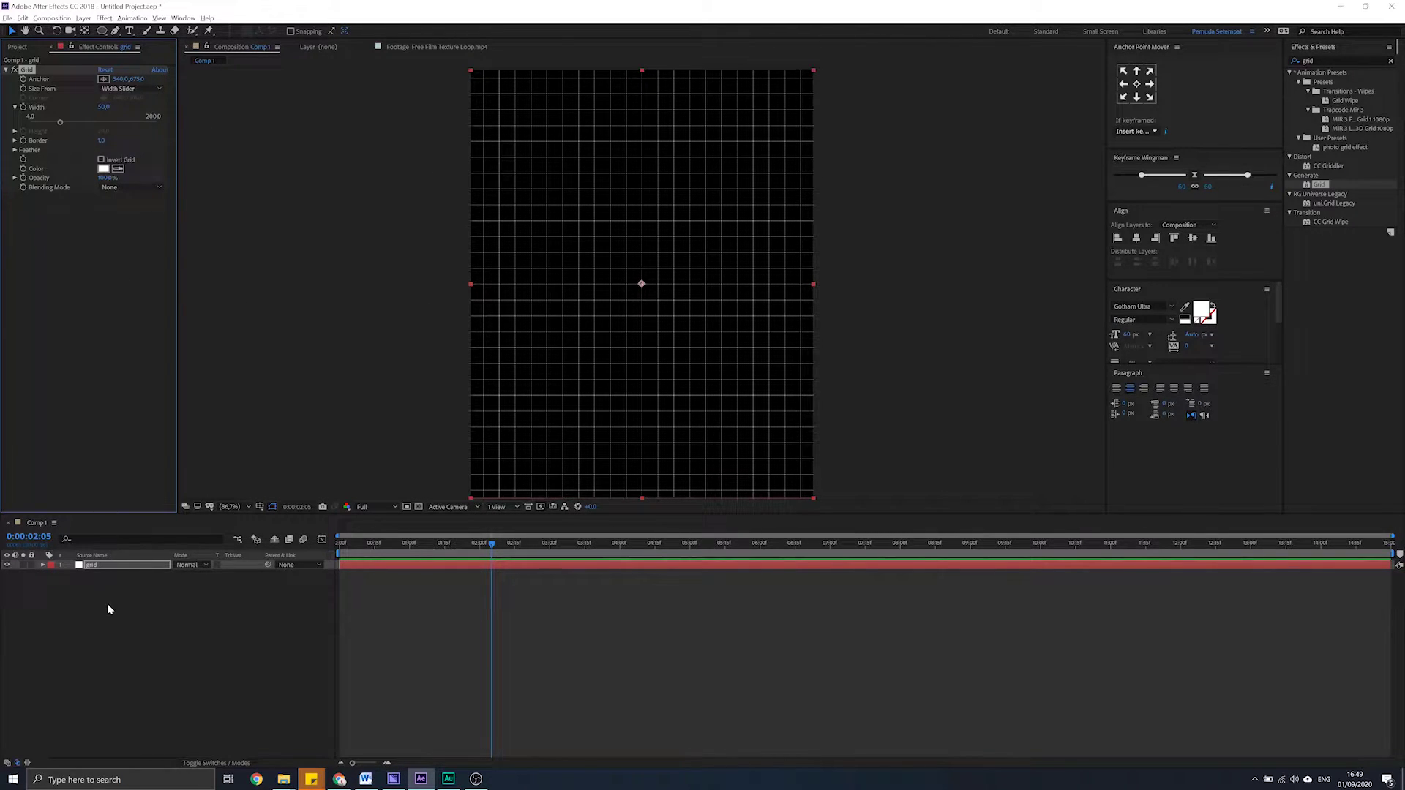
pyautogui.click(95, 566)
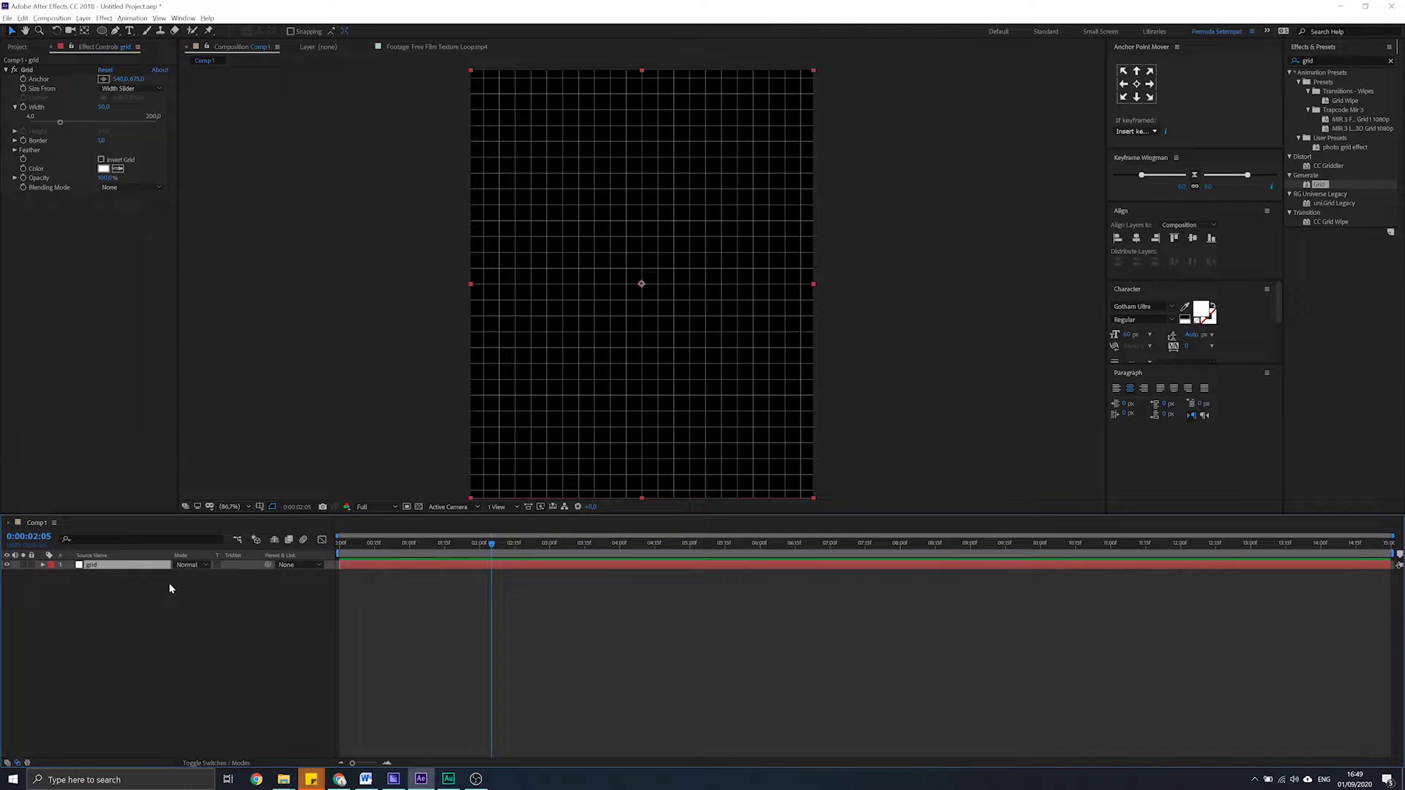
pyautogui.hotkey('ctrl', 'd')
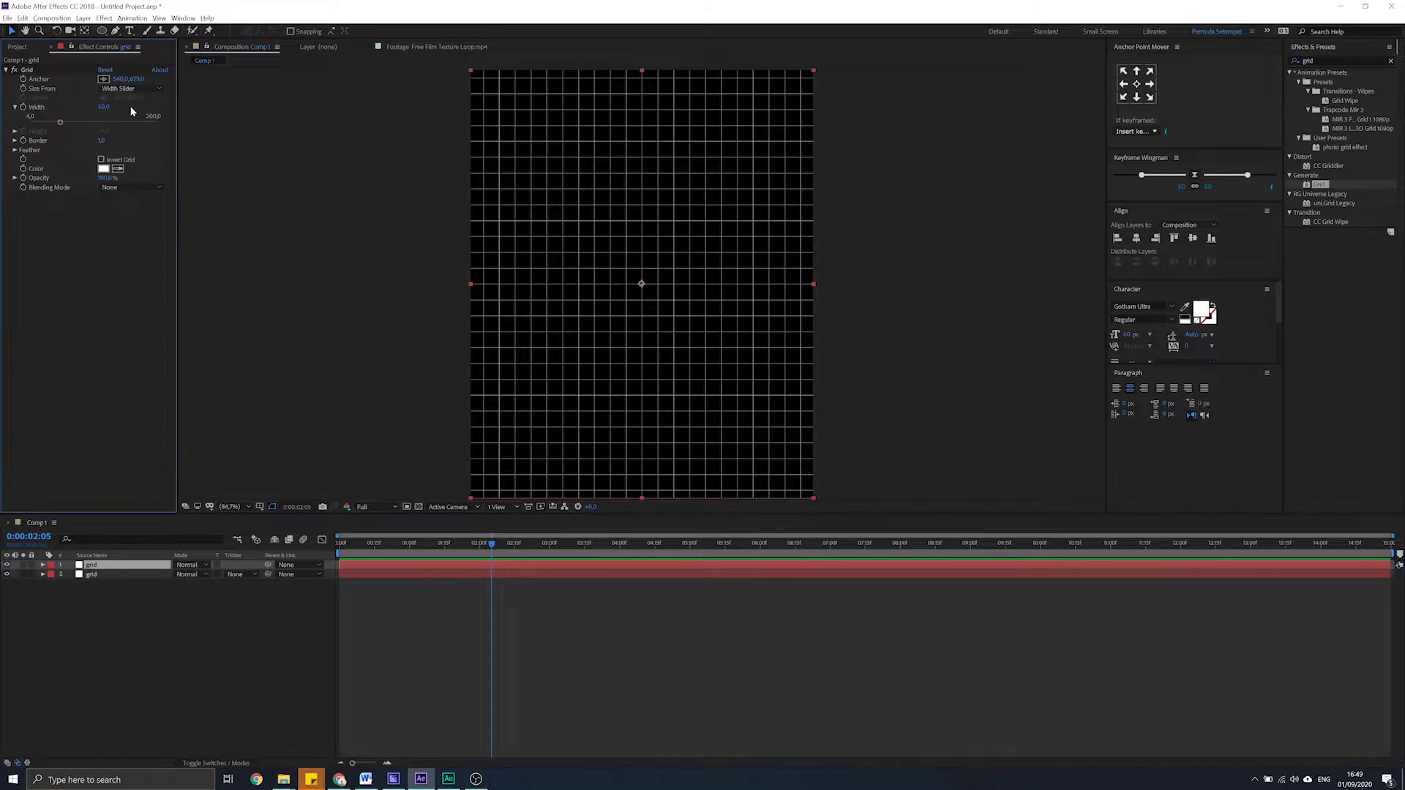
# Give the top grid width 200, inverted, border 33, and lock both grid layers
pyautogui.click(104, 107)
pyautogui.write('20')
pyautogui.press('Return')
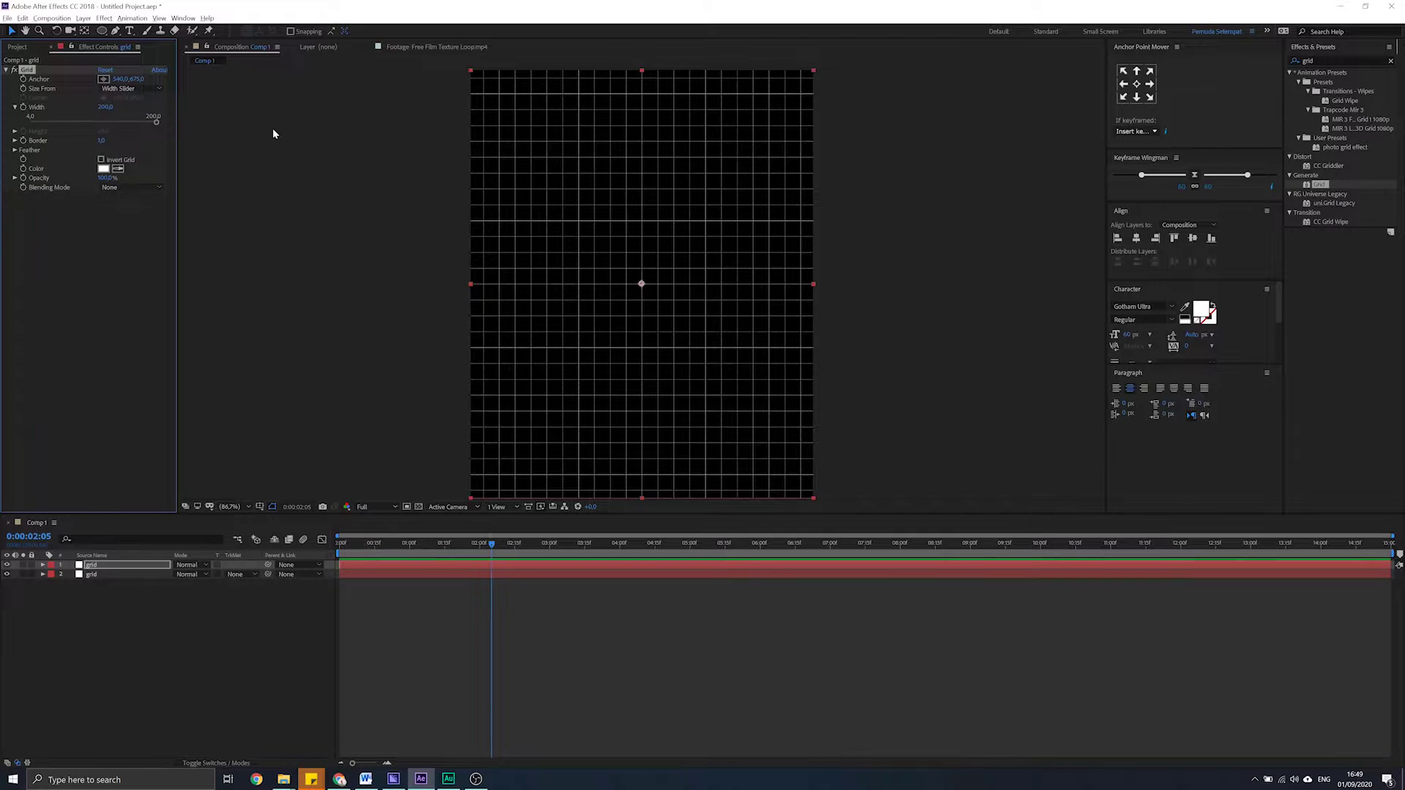
pyautogui.click(101, 159)
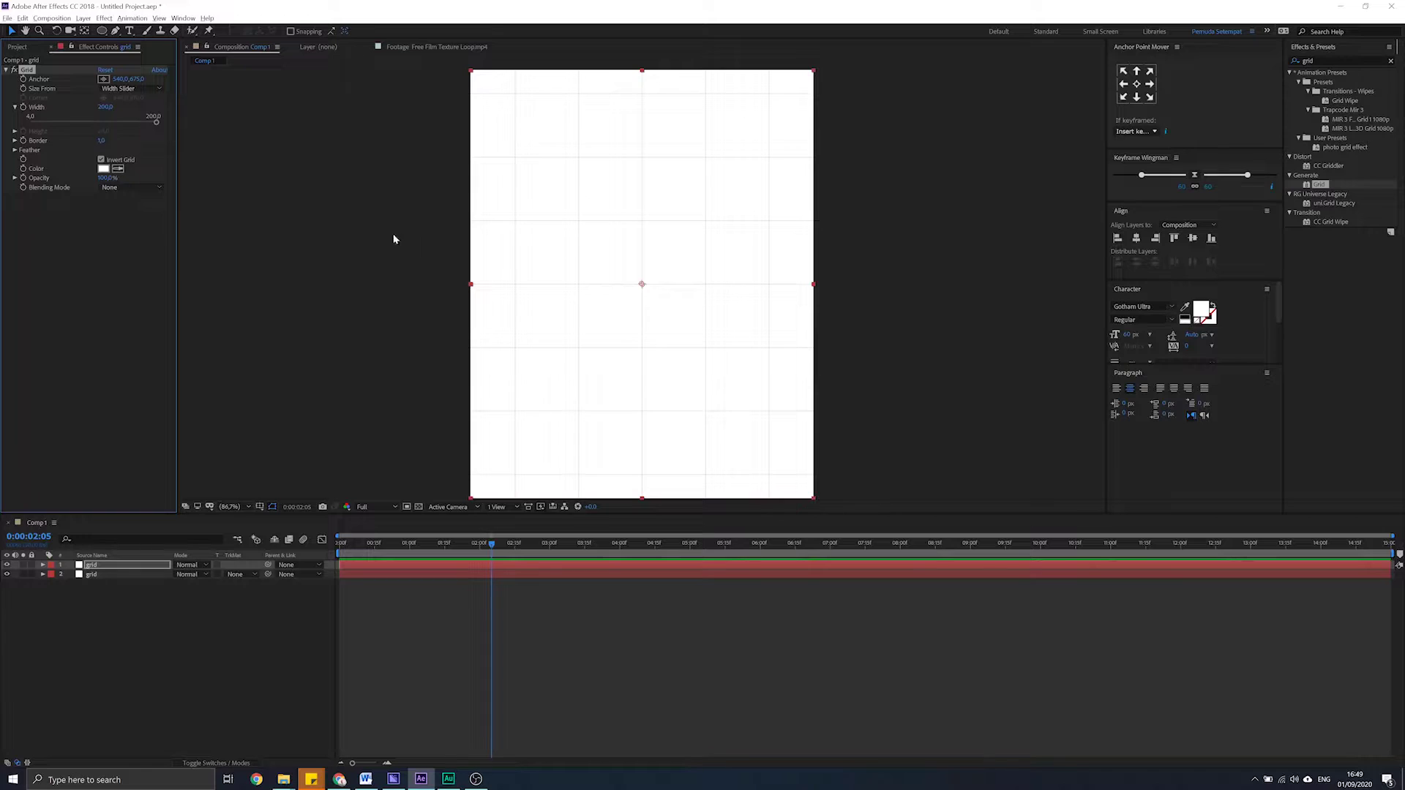
pyautogui.moveTo(102, 140); pyautogui.dragTo(214, 148)
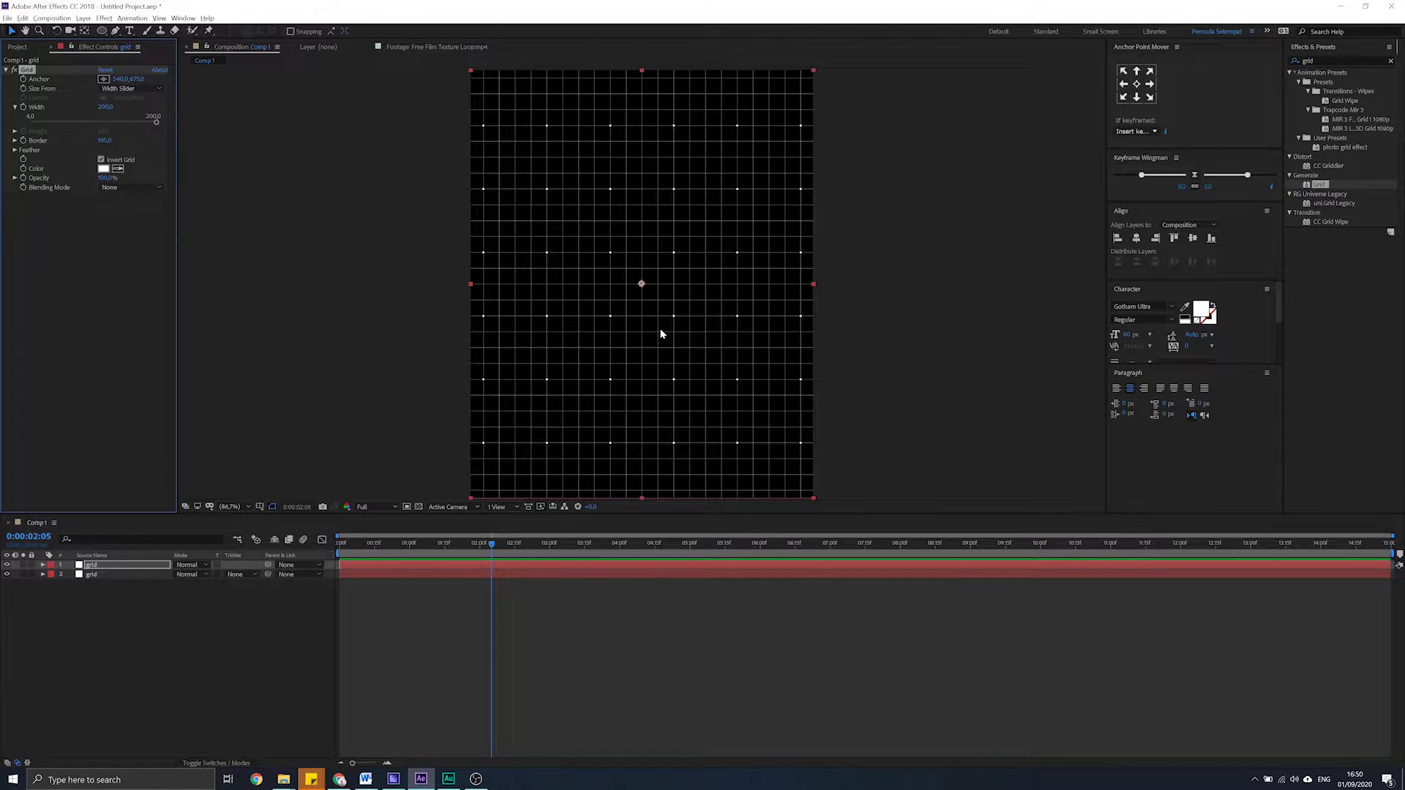
pyautogui.click(231, 670)
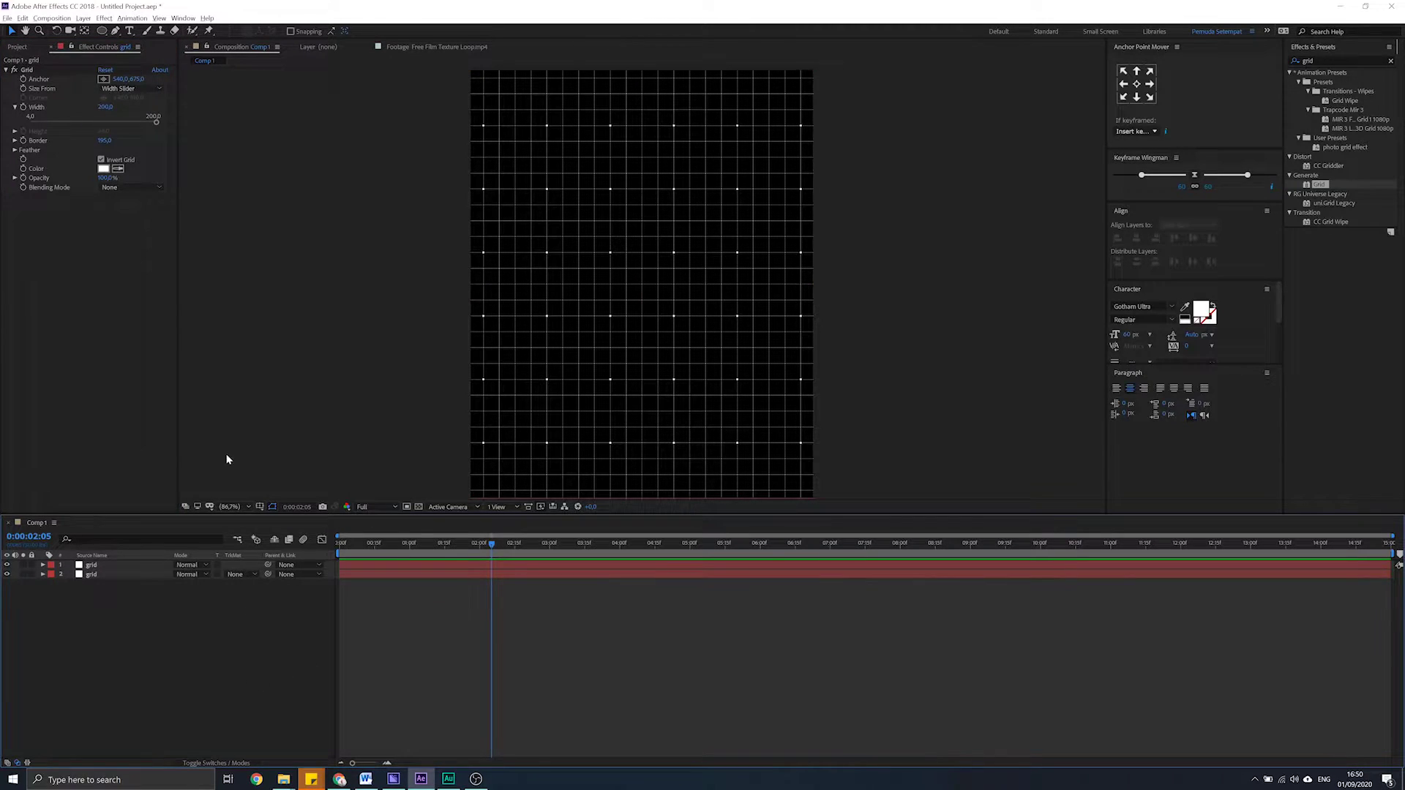
pyautogui.moveTo(31, 564); pyautogui.dragTo(31, 605)
# Add a FOCUS text layer centred in the comp with centred paragraph alignment
pyautogui.click(129, 31)
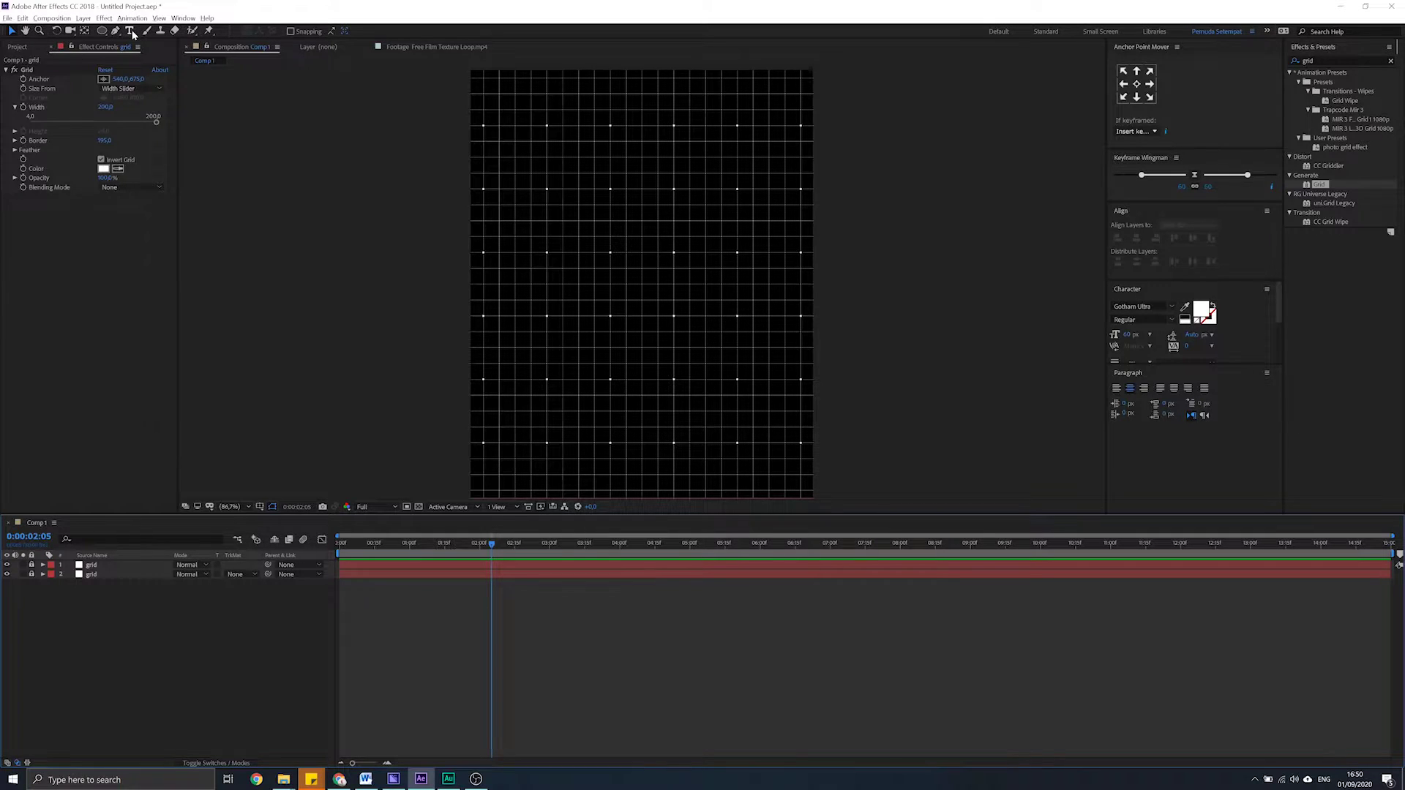
pyautogui.click(587, 263)
pyautogui.write('focus')
pyautogui.click(12, 31)
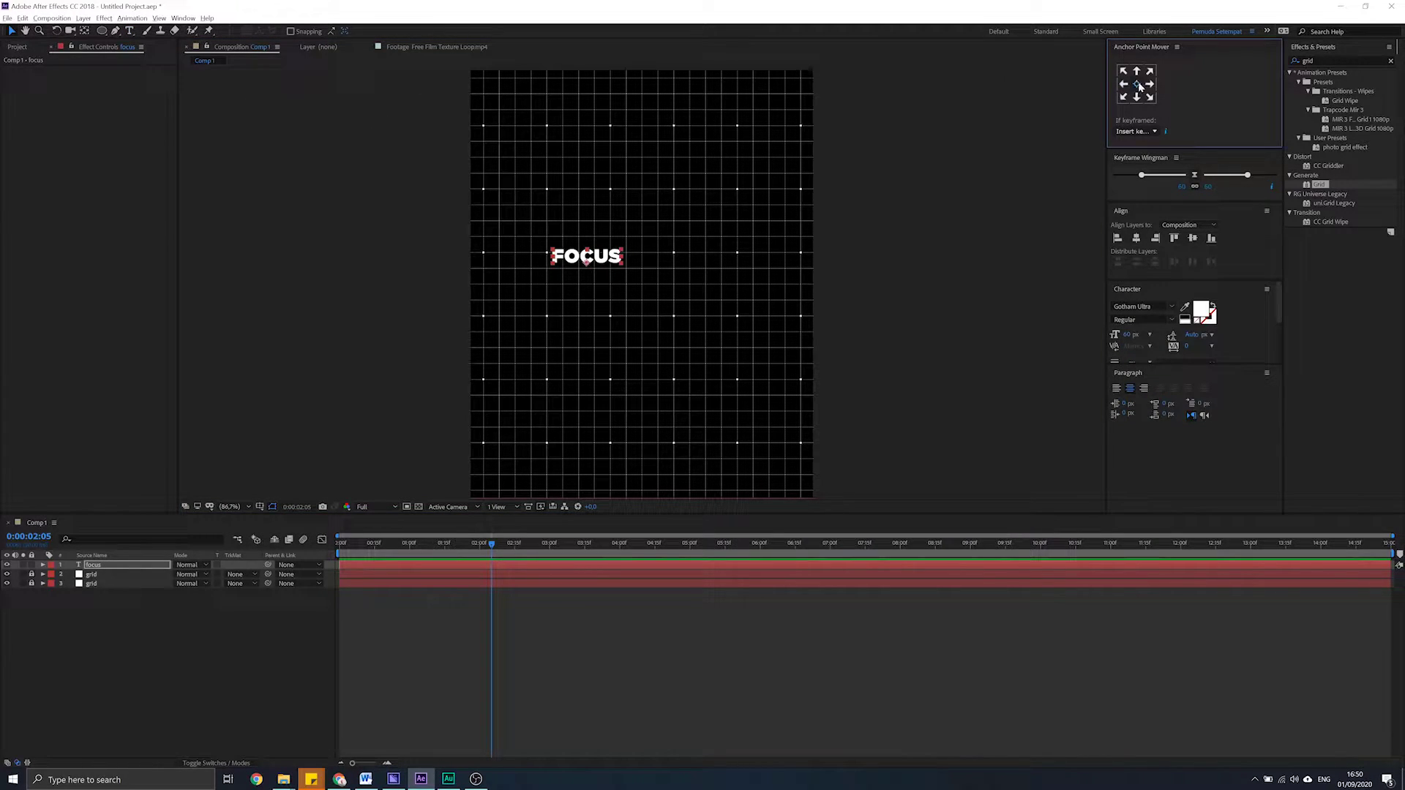
pyautogui.click(1136, 237)
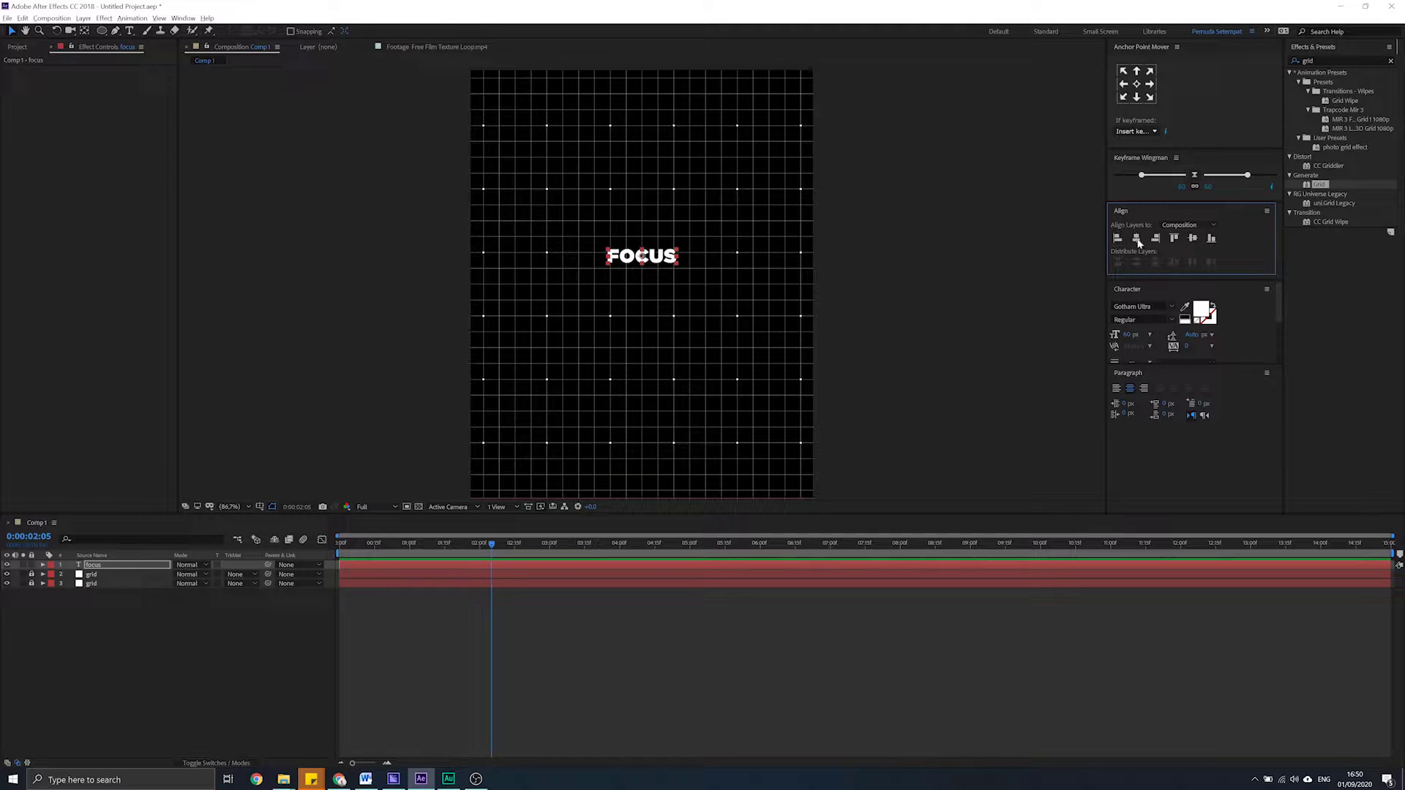
pyautogui.click(1193, 239)
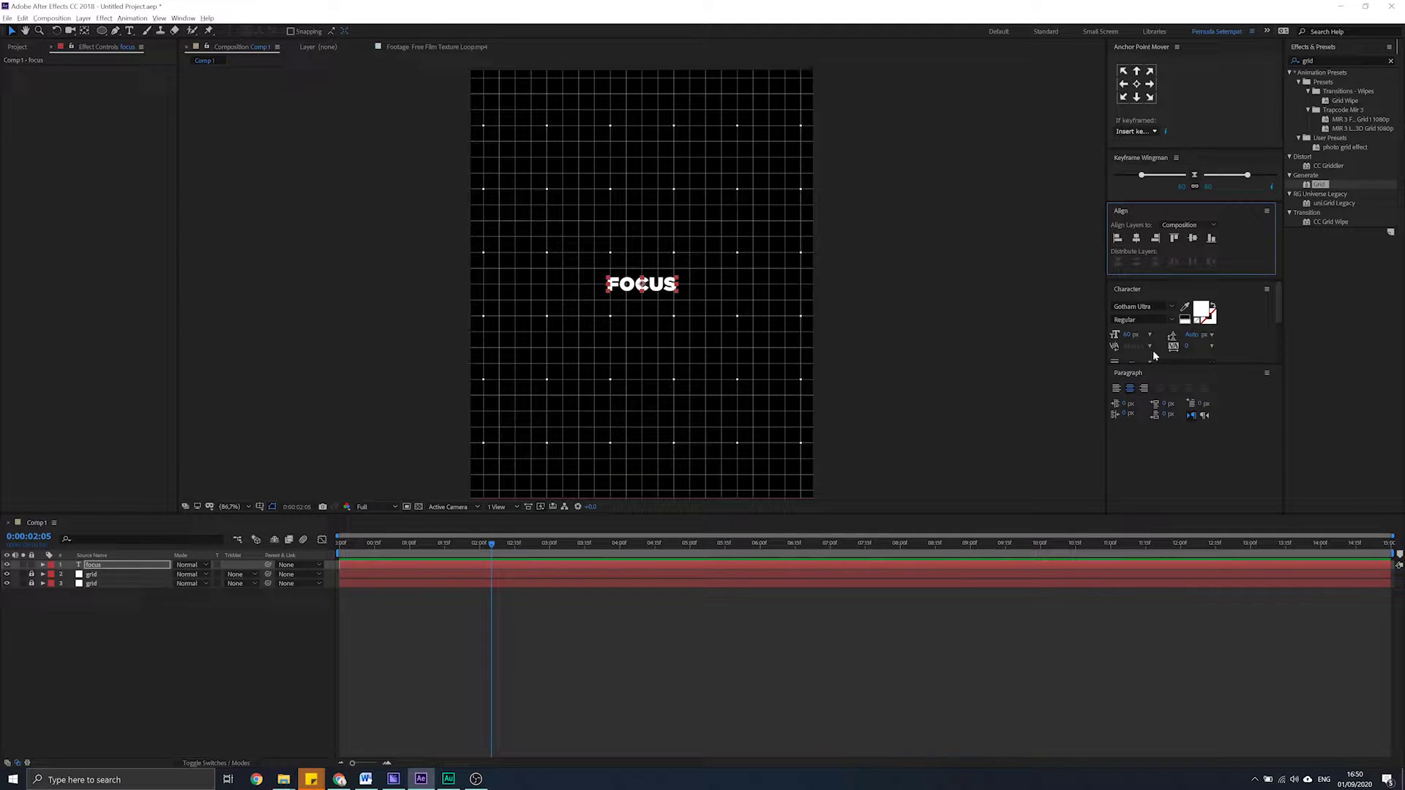
pyautogui.click(1130, 390)
pyautogui.click(1117, 388)
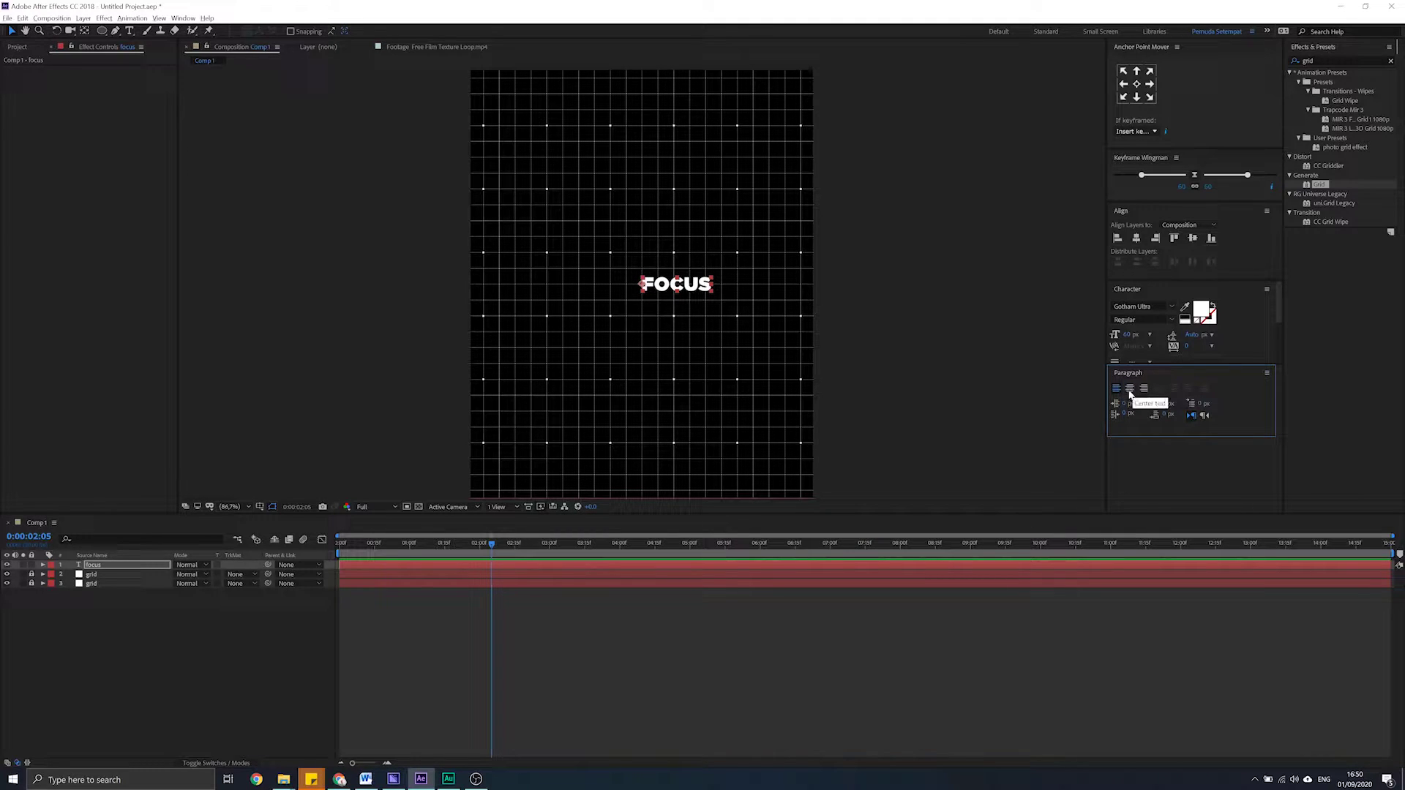
pyautogui.click(1130, 393)
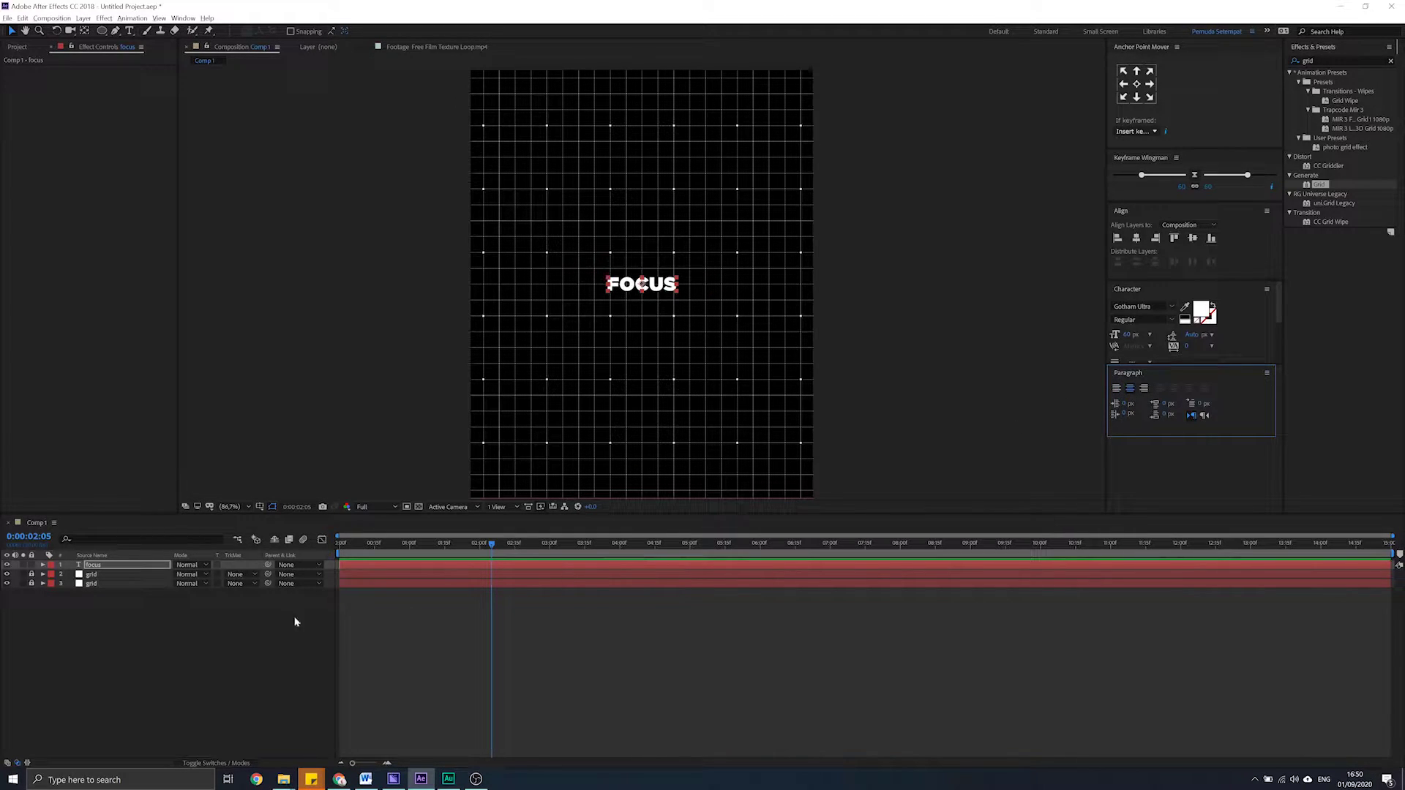
pyautogui.click(224, 631)
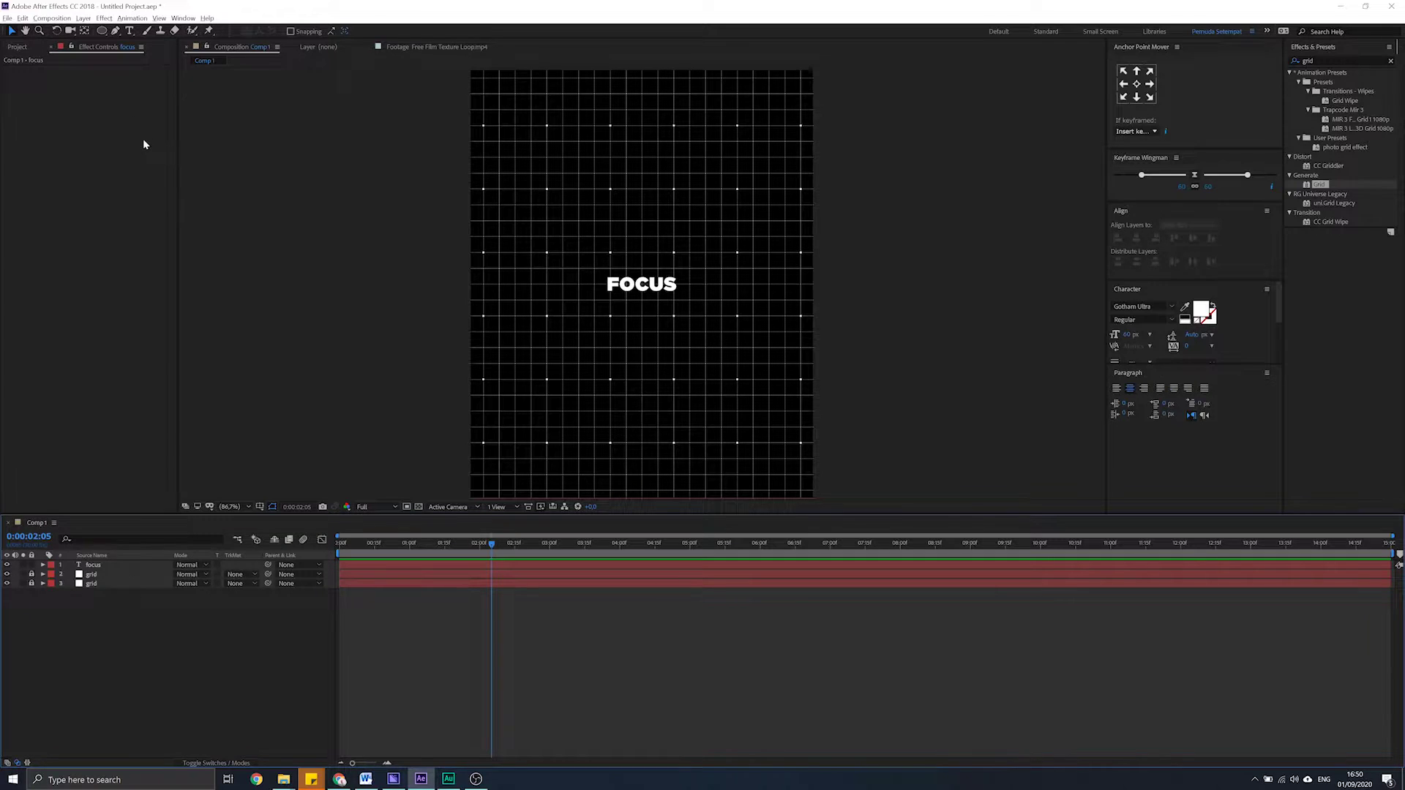
# Draw a comp-sized ellipse on a new shape layer and make it a 1080 × 1080 circle
pyautogui.click(106, 37)
pyautogui.click(149, 54)
pyautogui.doubleClick(102, 31)
pyautogui.press('v')
pyautogui.click(61, 584)
pyautogui.click(71, 593)
pyautogui.click(177, 602)
pyautogui.click(211, 602)
pyautogui.write('1080')
pyautogui.press('Return')
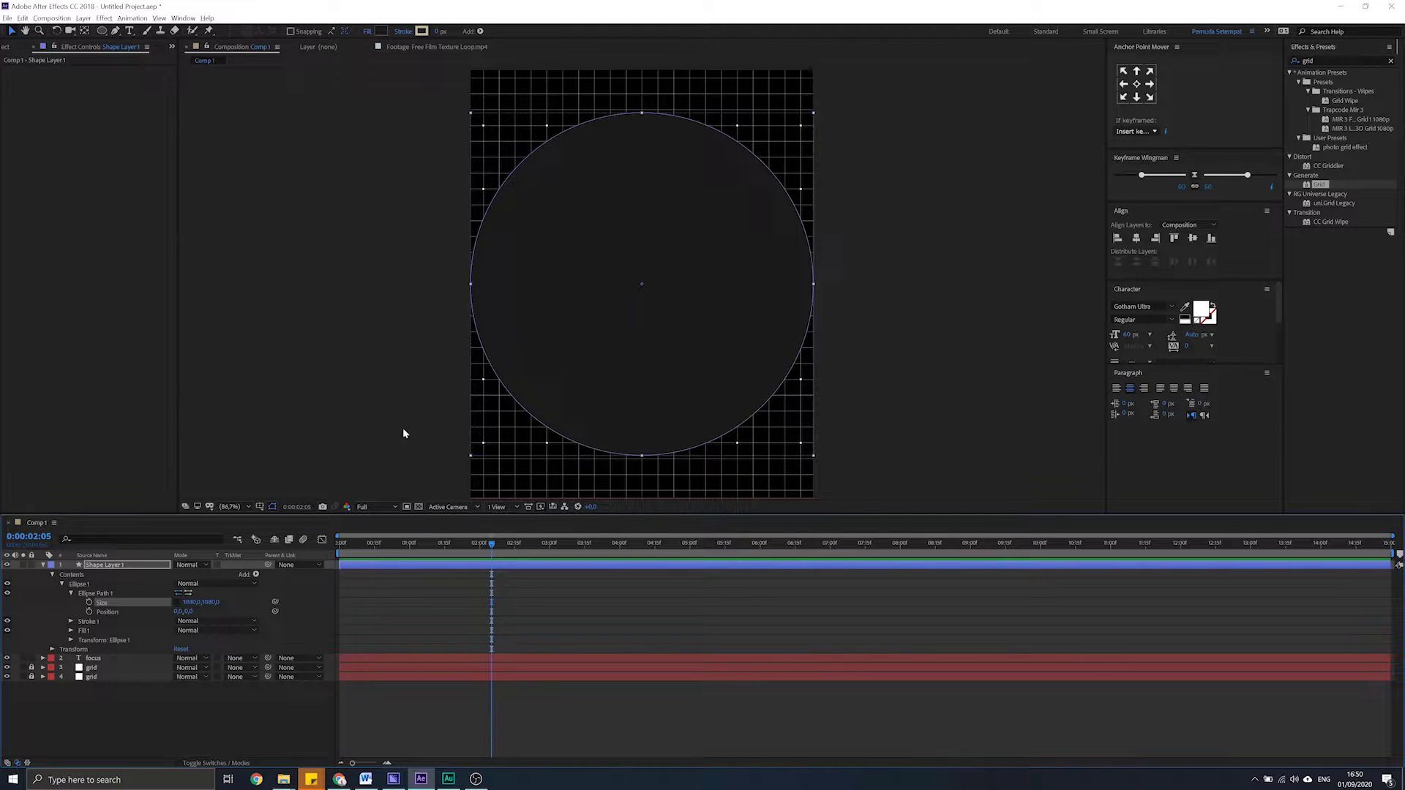
# Hide Shape Layer 1, convert Ellipse Path 1 to a Bezier path, and select the FOCUS layer
pyautogui.click(43, 566)
pyautogui.click(7, 566)
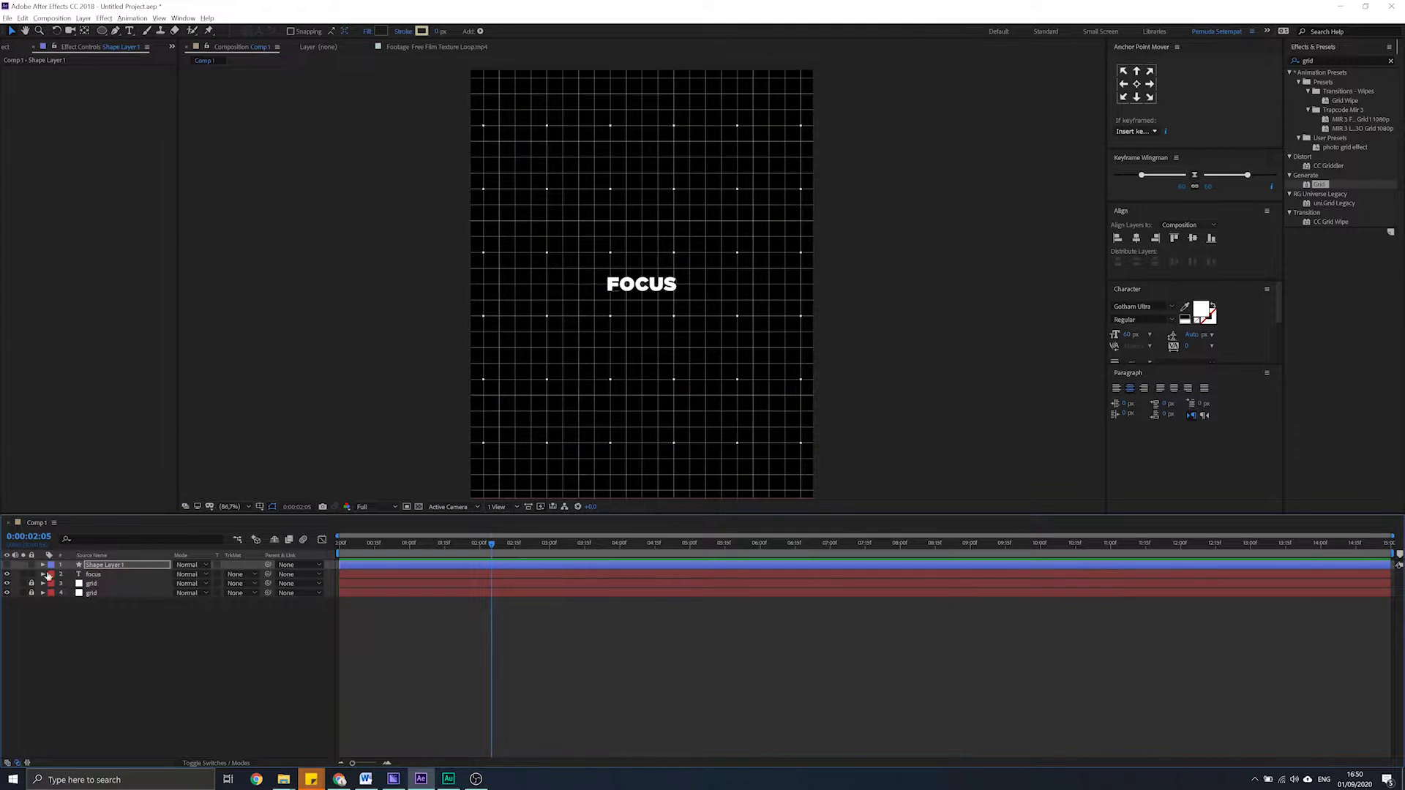
pyautogui.click(43, 566)
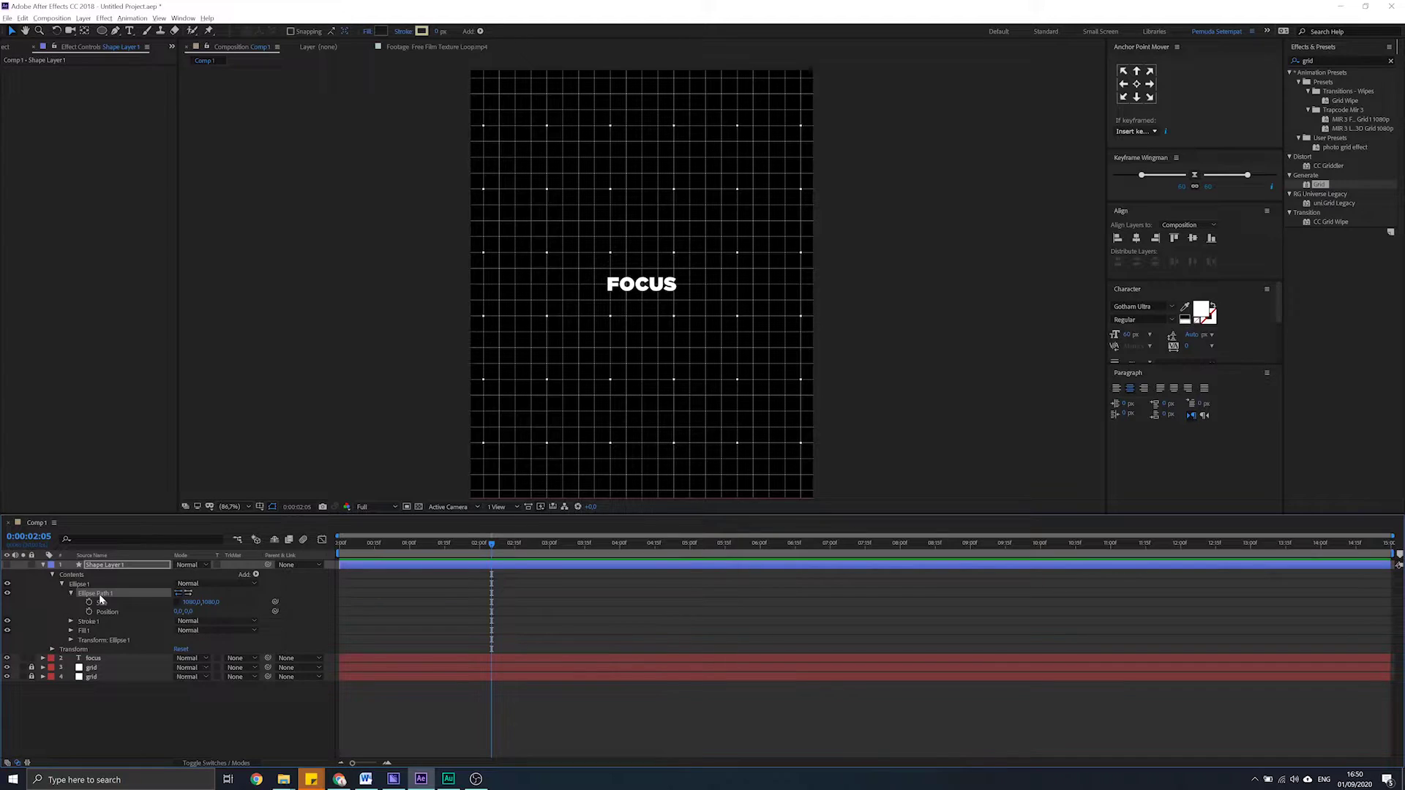
pyautogui.rightClick(101, 599)
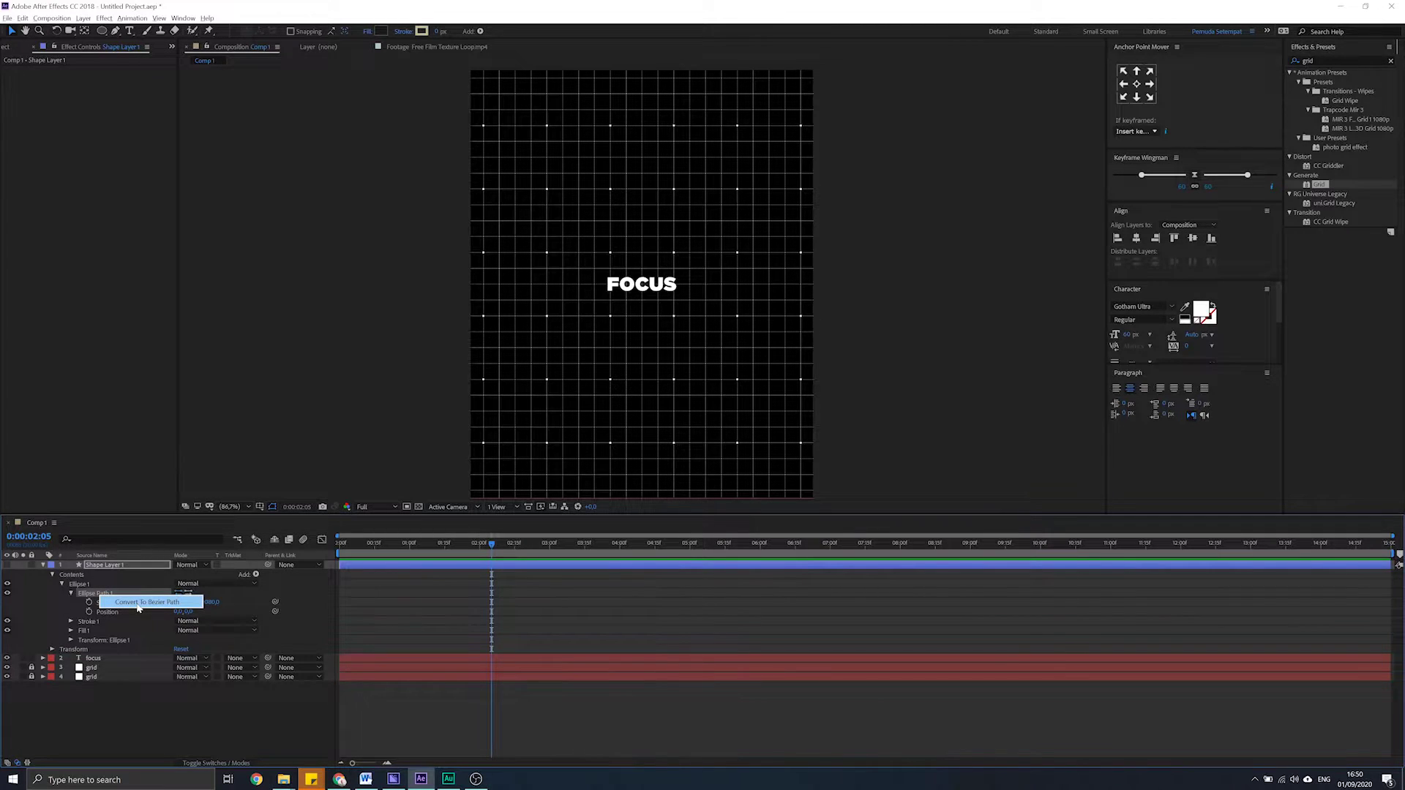
pyautogui.click(139, 603)
pyautogui.click(70, 593)
pyautogui.click(110, 602)
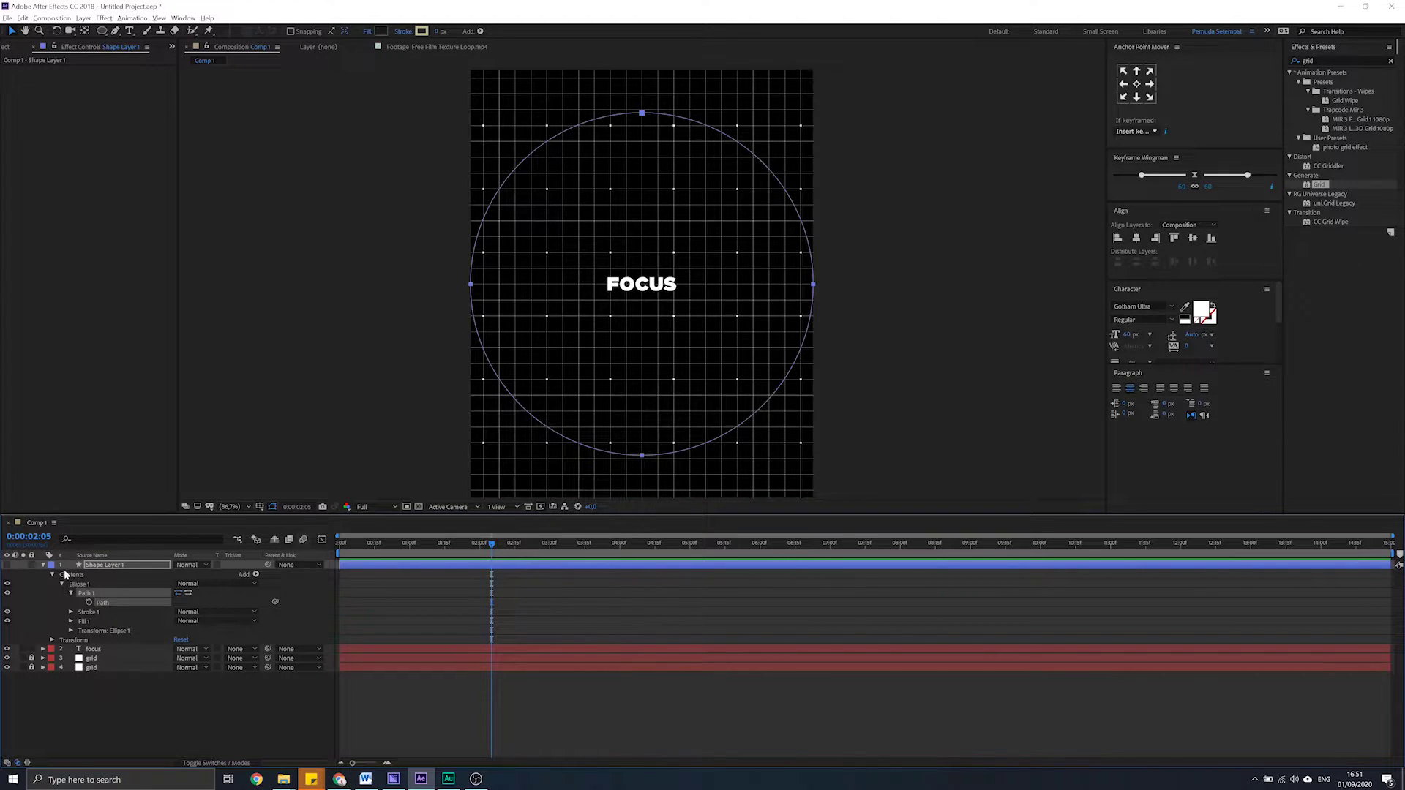
pyautogui.click(43, 566)
pyautogui.click(103, 576)
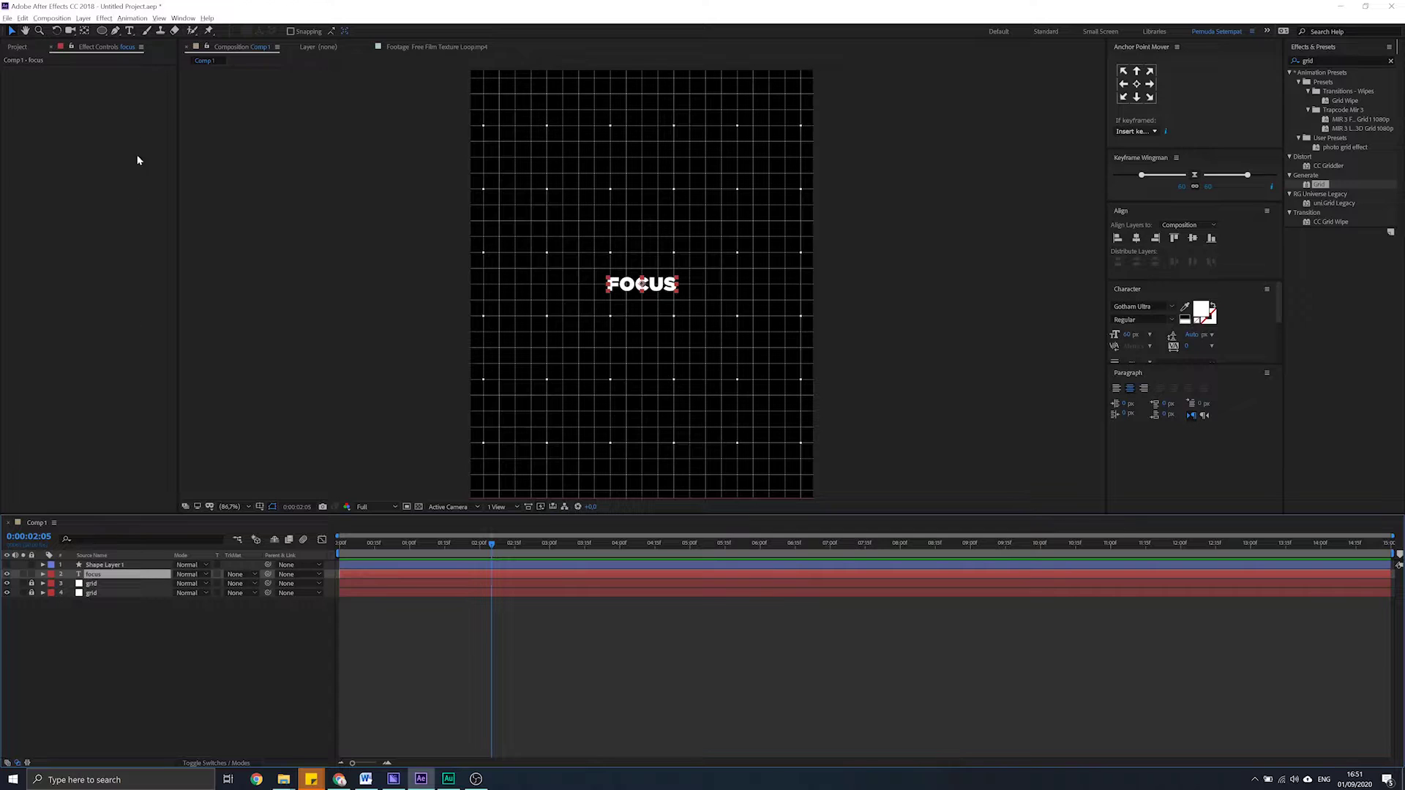
# Add a circular comp-width ellipse mask to the FOCUS layer and hide both grid layers
pyautogui.doubleClick(102, 30)
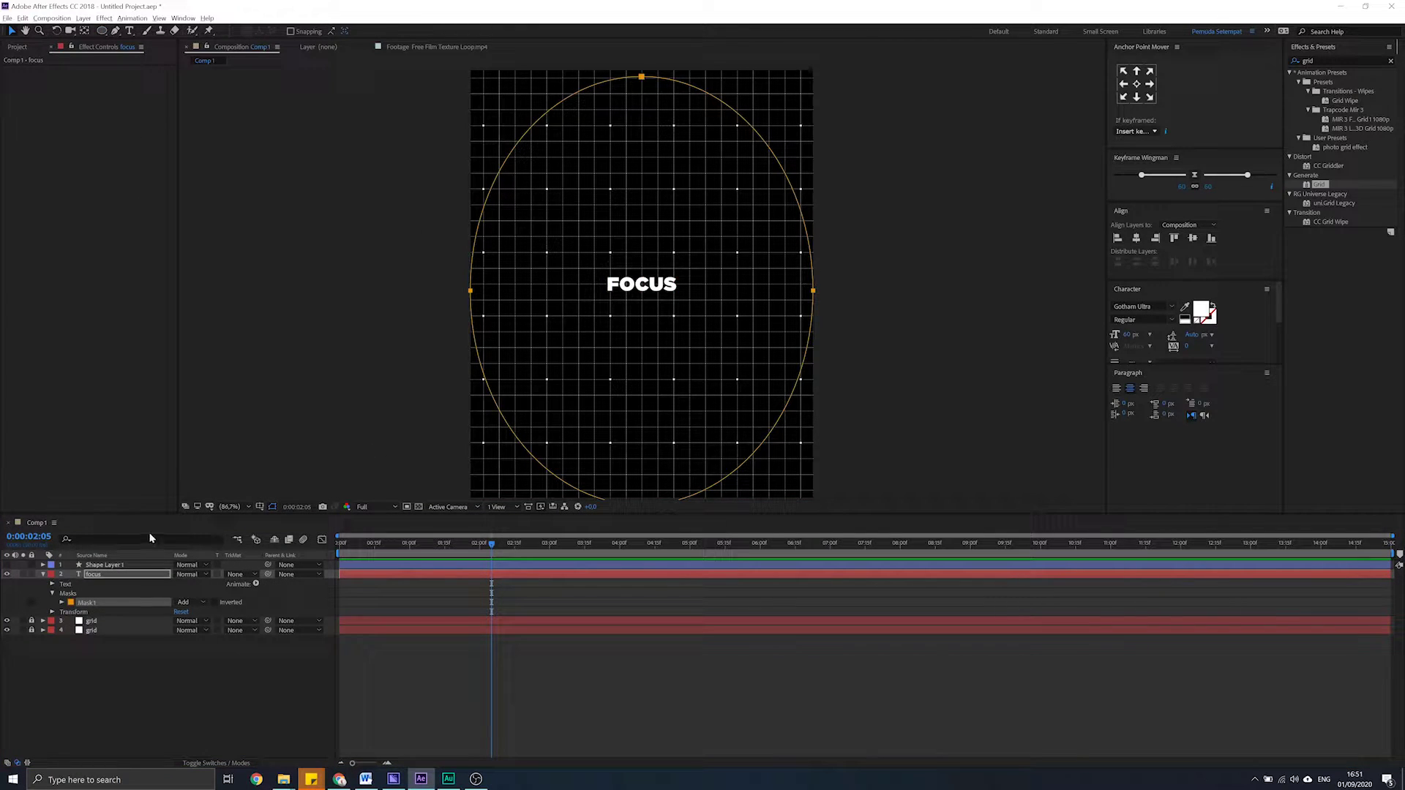
pyautogui.click(62, 603)
pyautogui.click(104, 614)
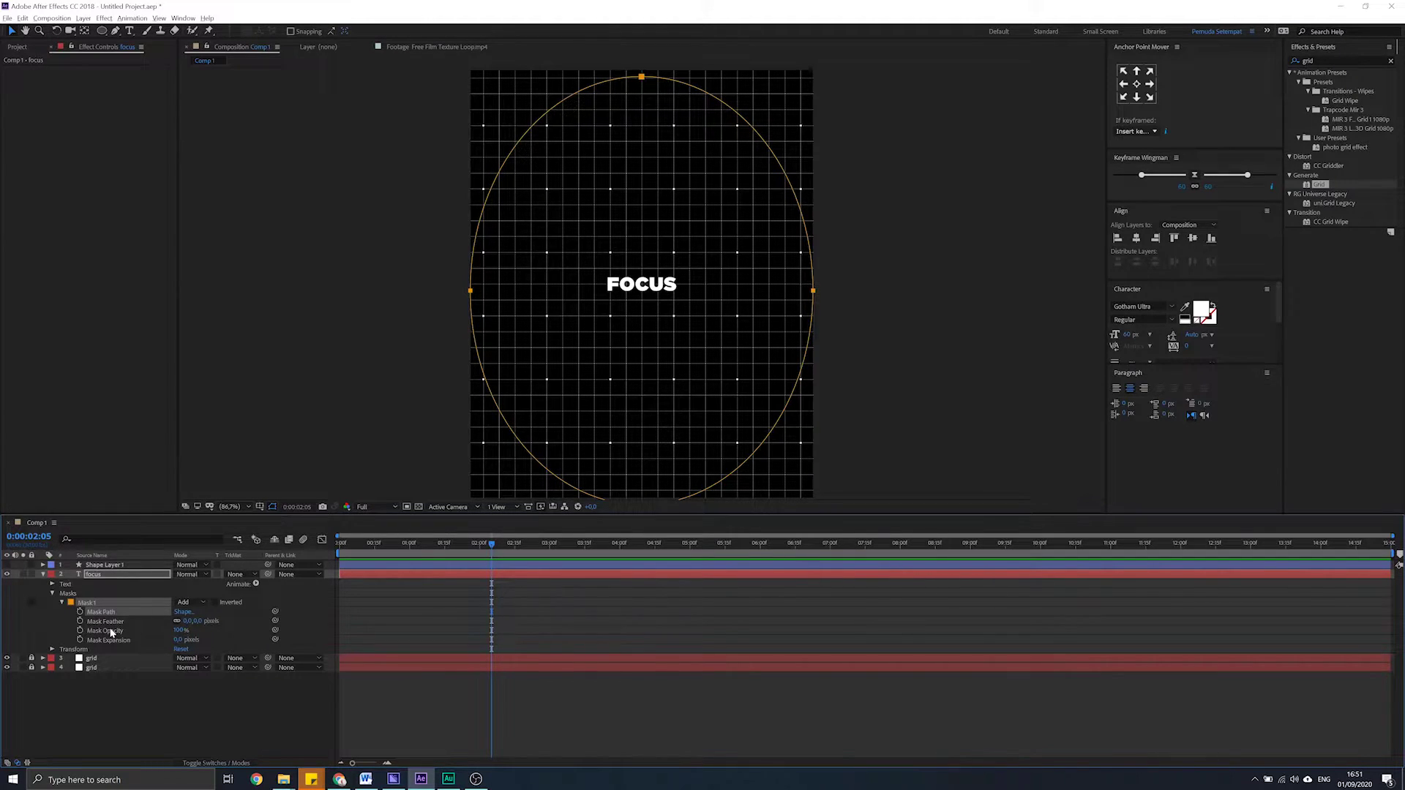
pyautogui.hotkey('ctrl', 'z')
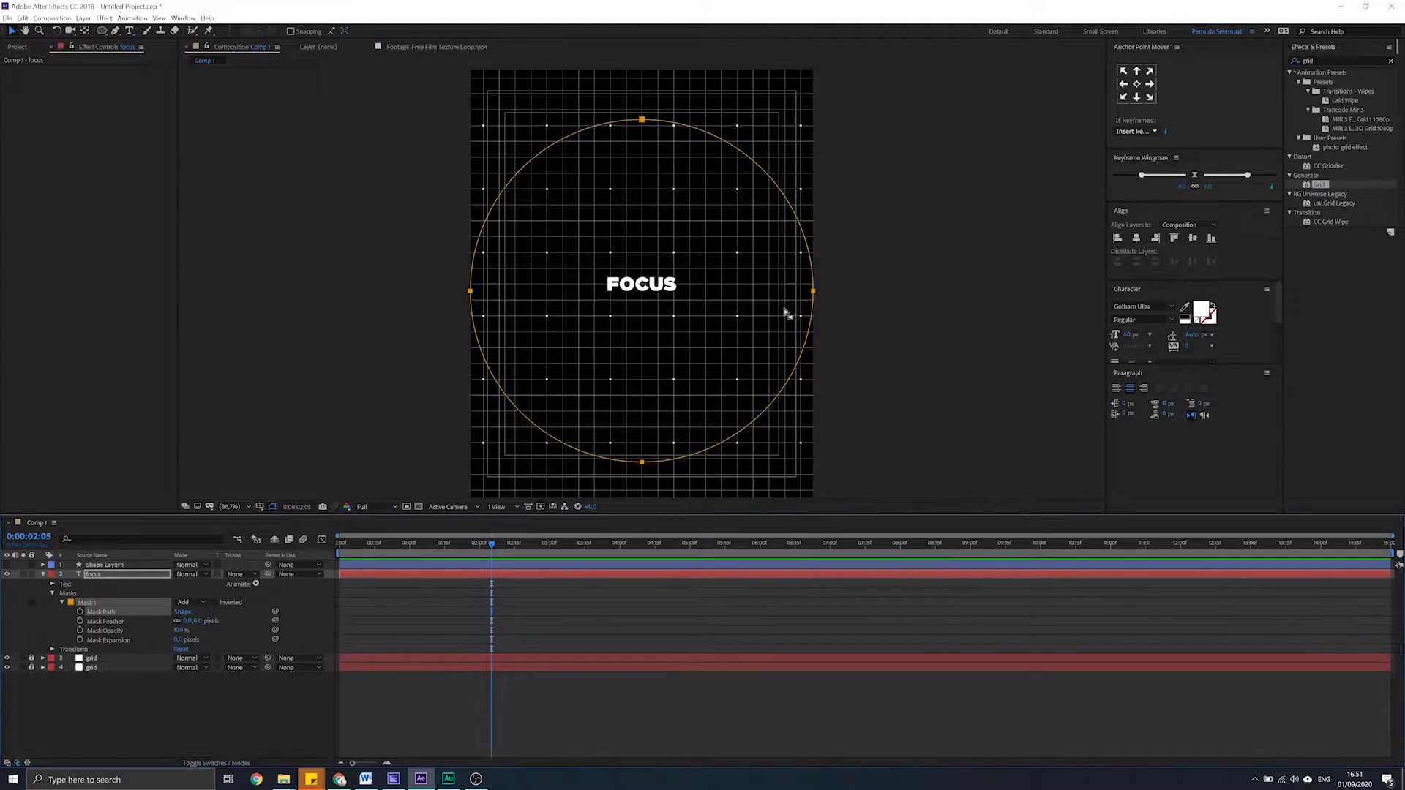
pyautogui.press('.')
pyautogui.press('.')
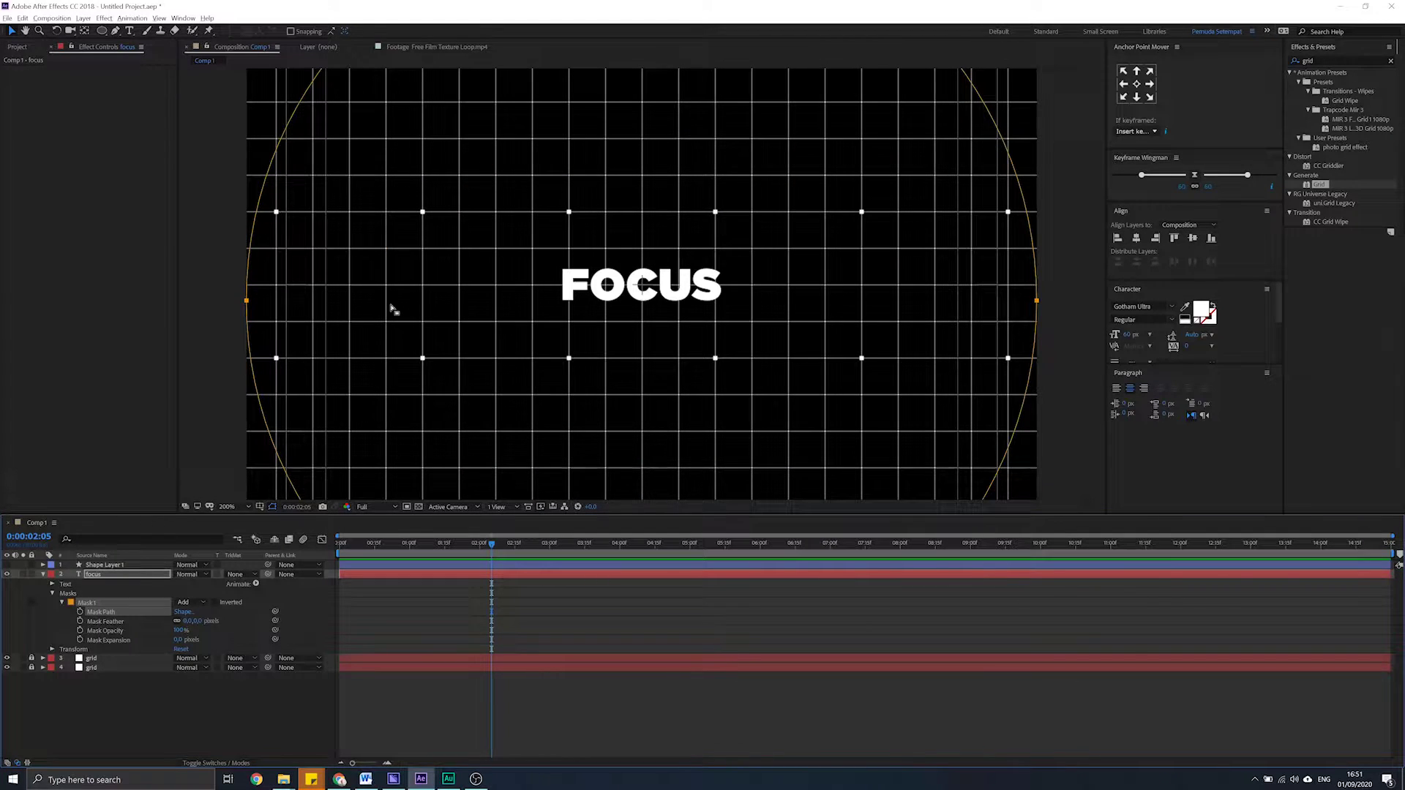
pyautogui.moveTo(7, 658); pyautogui.dragTo(8, 668)
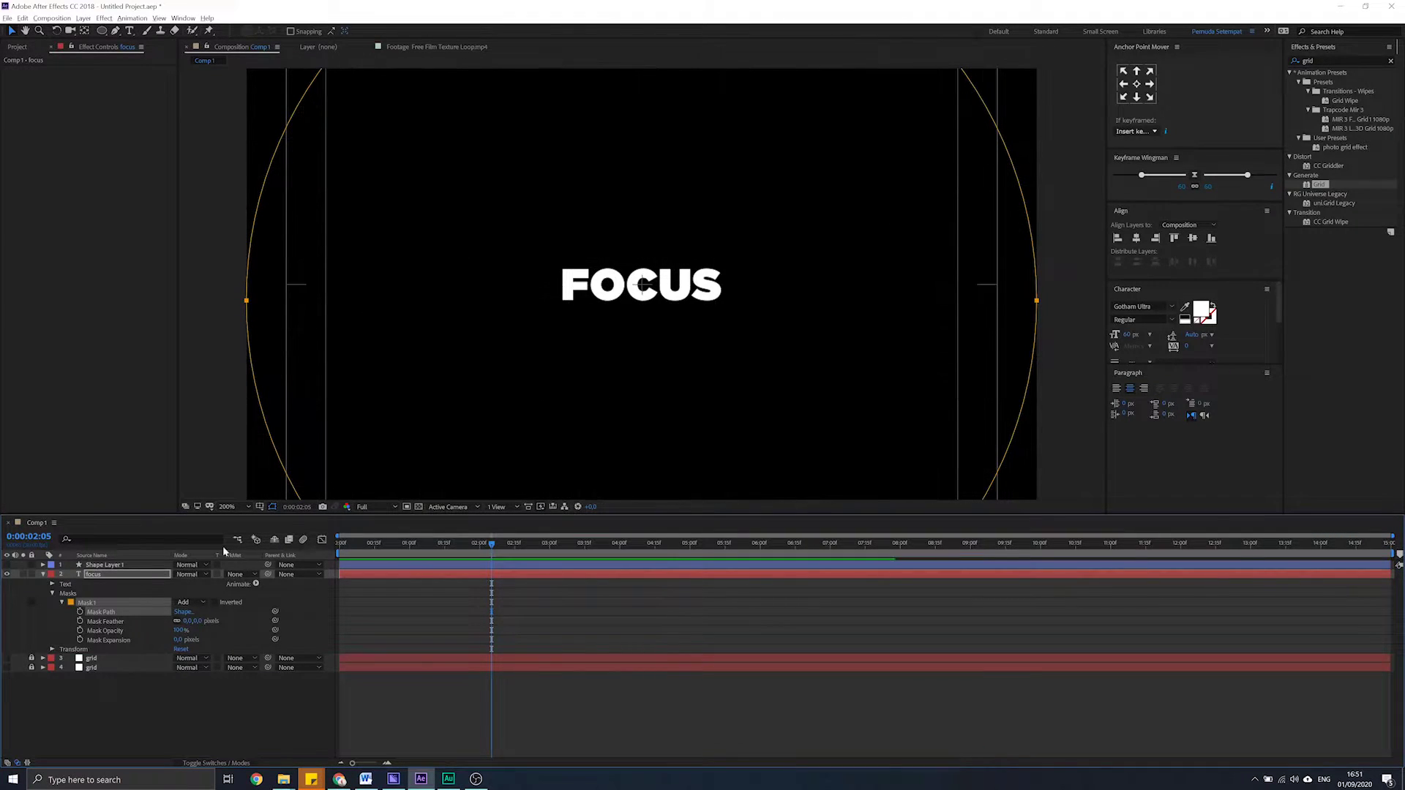
pyautogui.press(',')
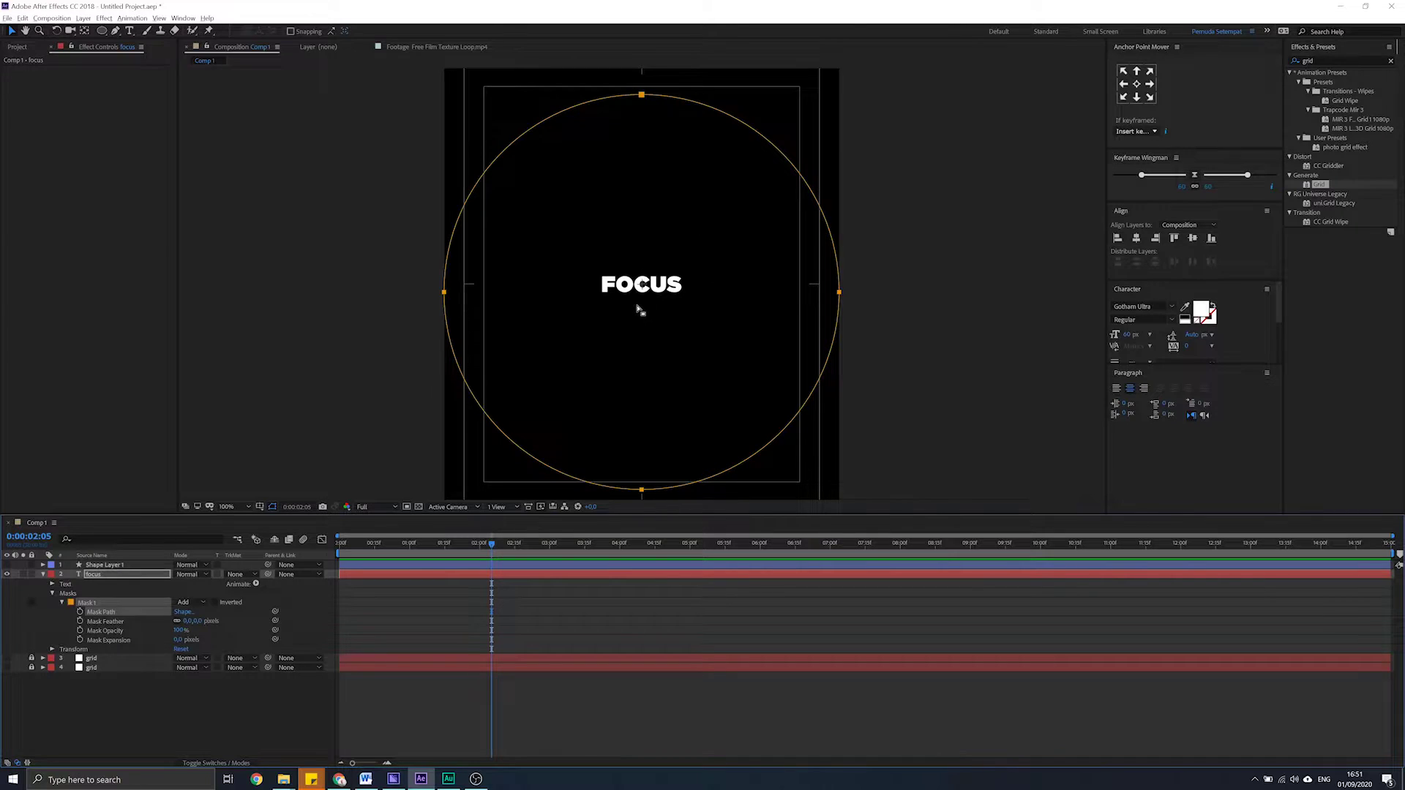
pyautogui.press(',')
pyautogui.press('.')
# Show rulers and place a horizontal guide through the circle's centre
pyautogui.hotkey('ctrl', 'r')
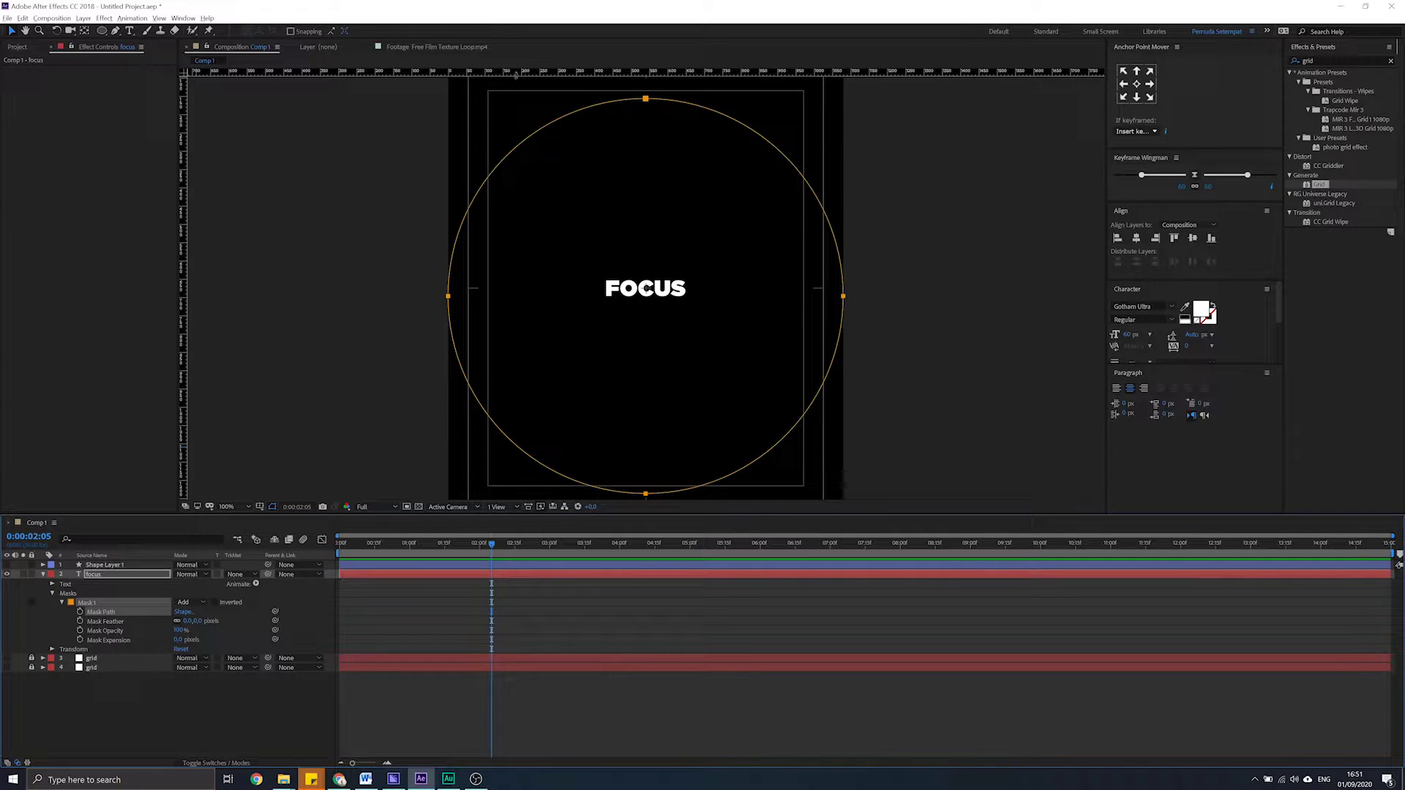
pyautogui.moveTo(430, 71); pyautogui.dragTo(430, 289)
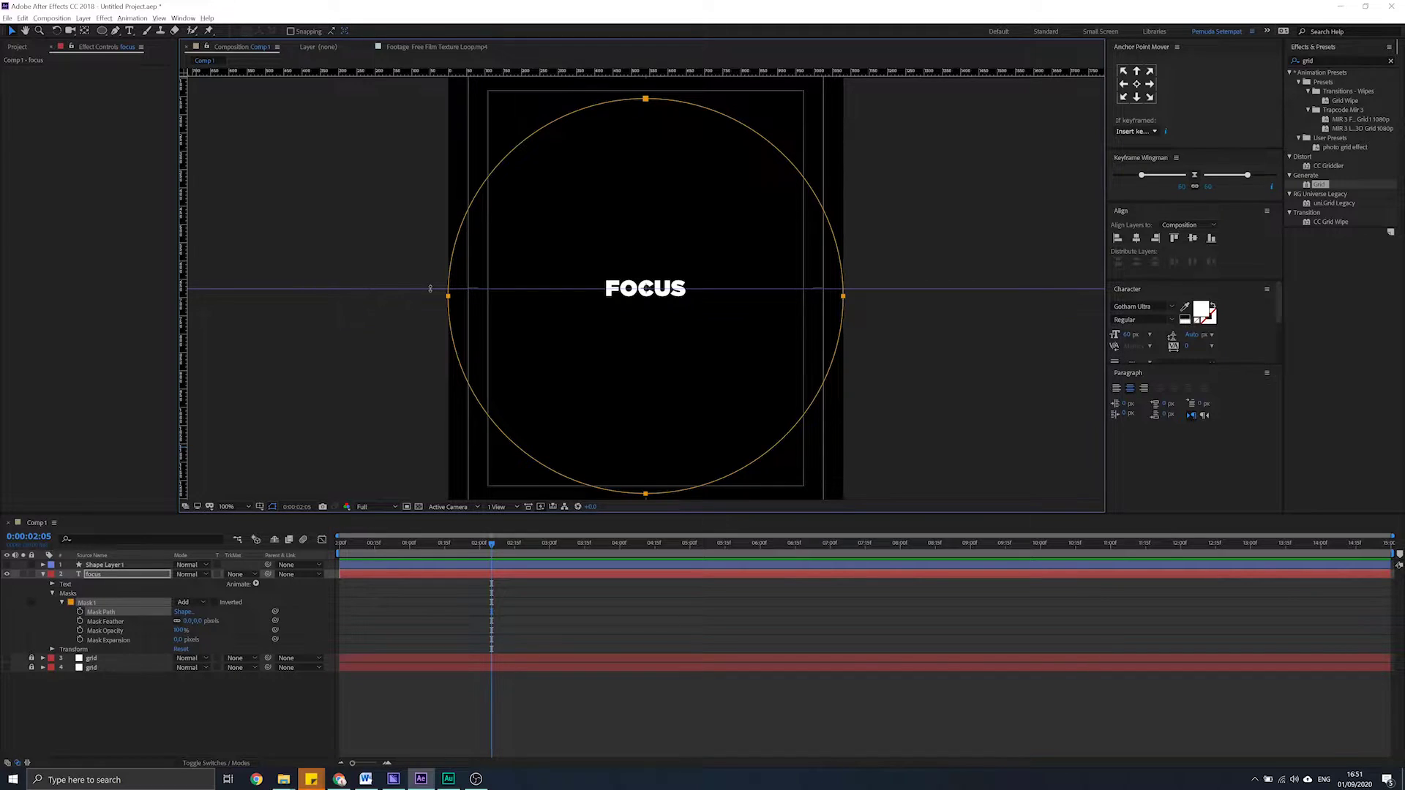
pyautogui.scroll(2, 430, 290)
pyautogui.scroll(3, 549, 293)
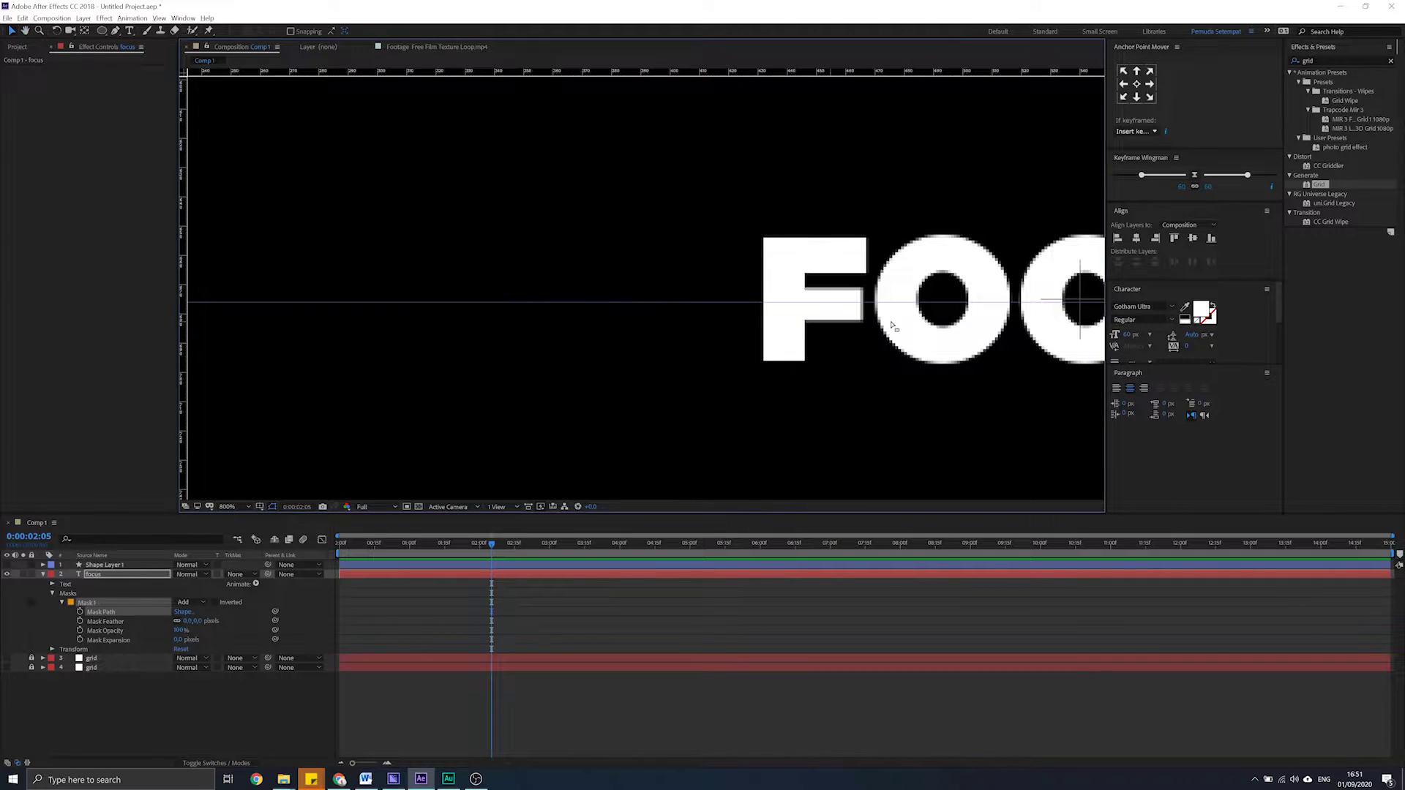
pyautogui.hscroll(3, 891, 326)
pyautogui.moveTo(840, 316); pyautogui.dragTo(842, 314)
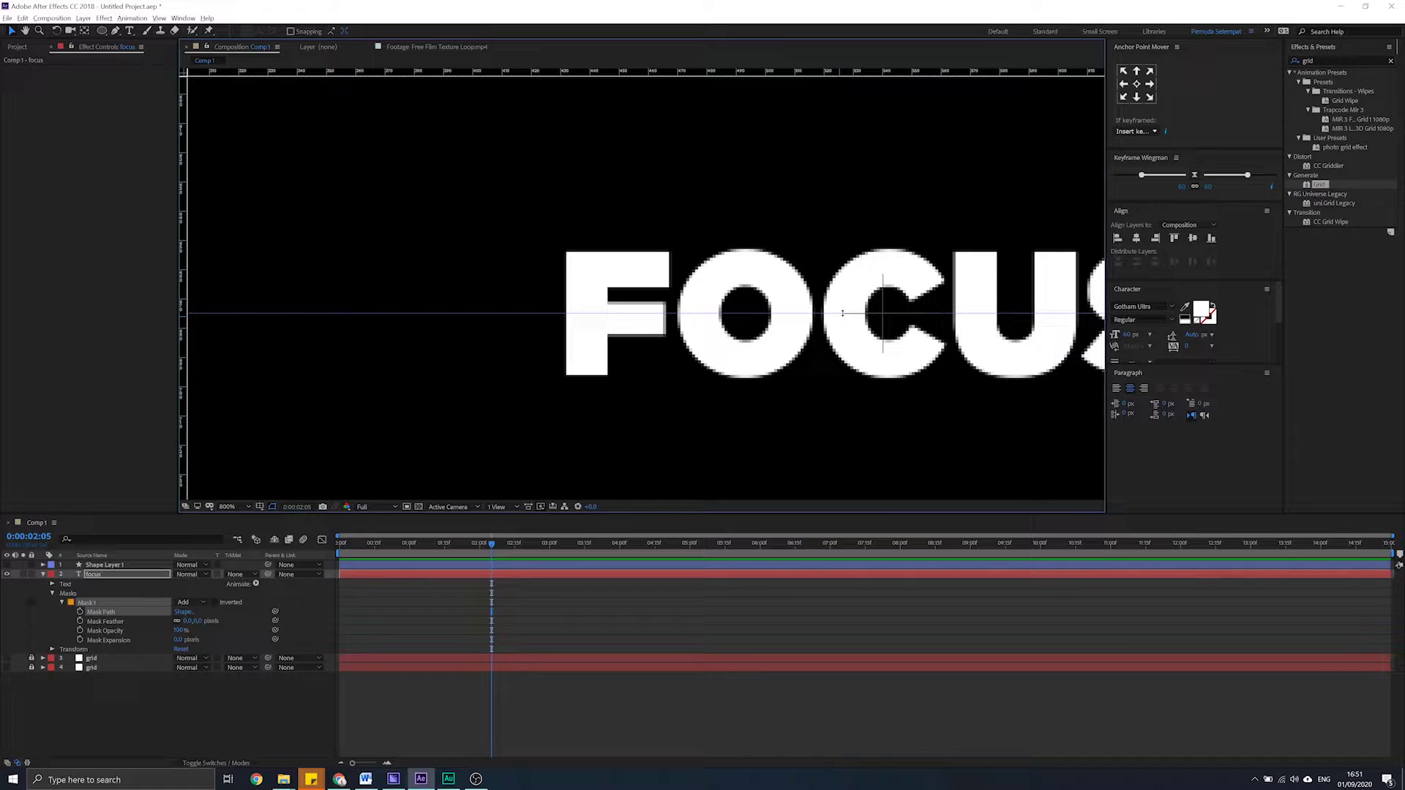
# Add a vertical guide through the circle's top point, then fit the comp in view
pyautogui.press('/')
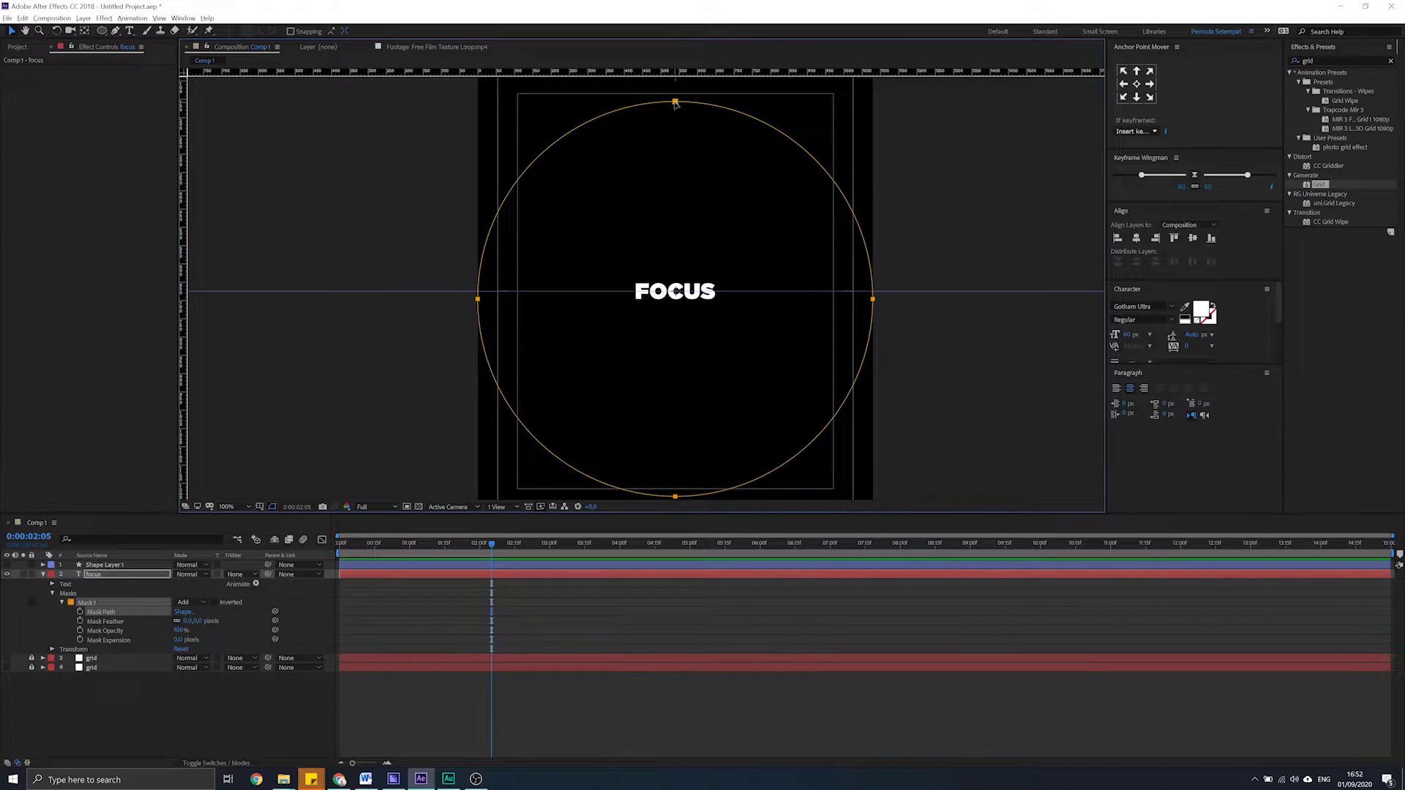
pyautogui.scroll(4, 522, 302)
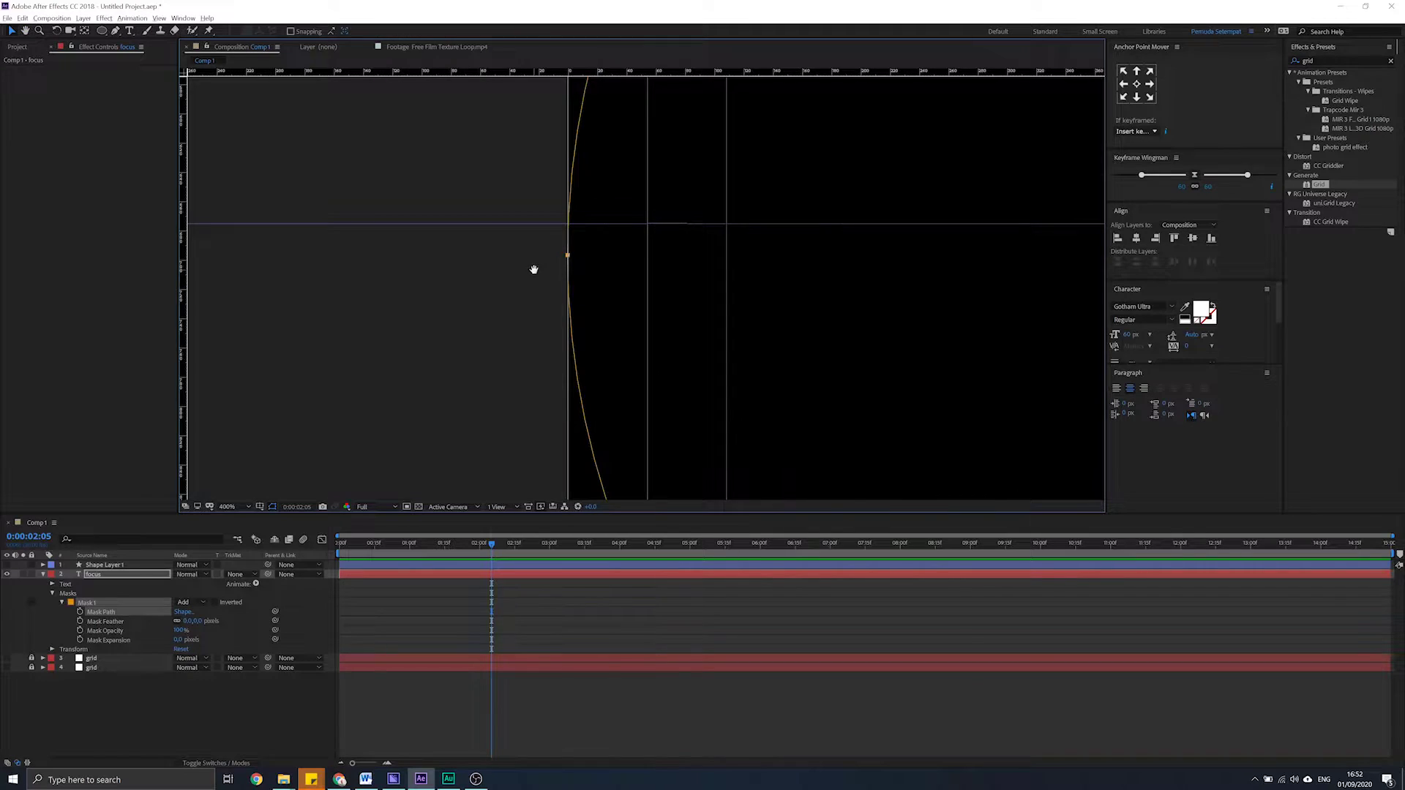
pyautogui.moveTo(534, 269); pyautogui.dragTo(588, 337)
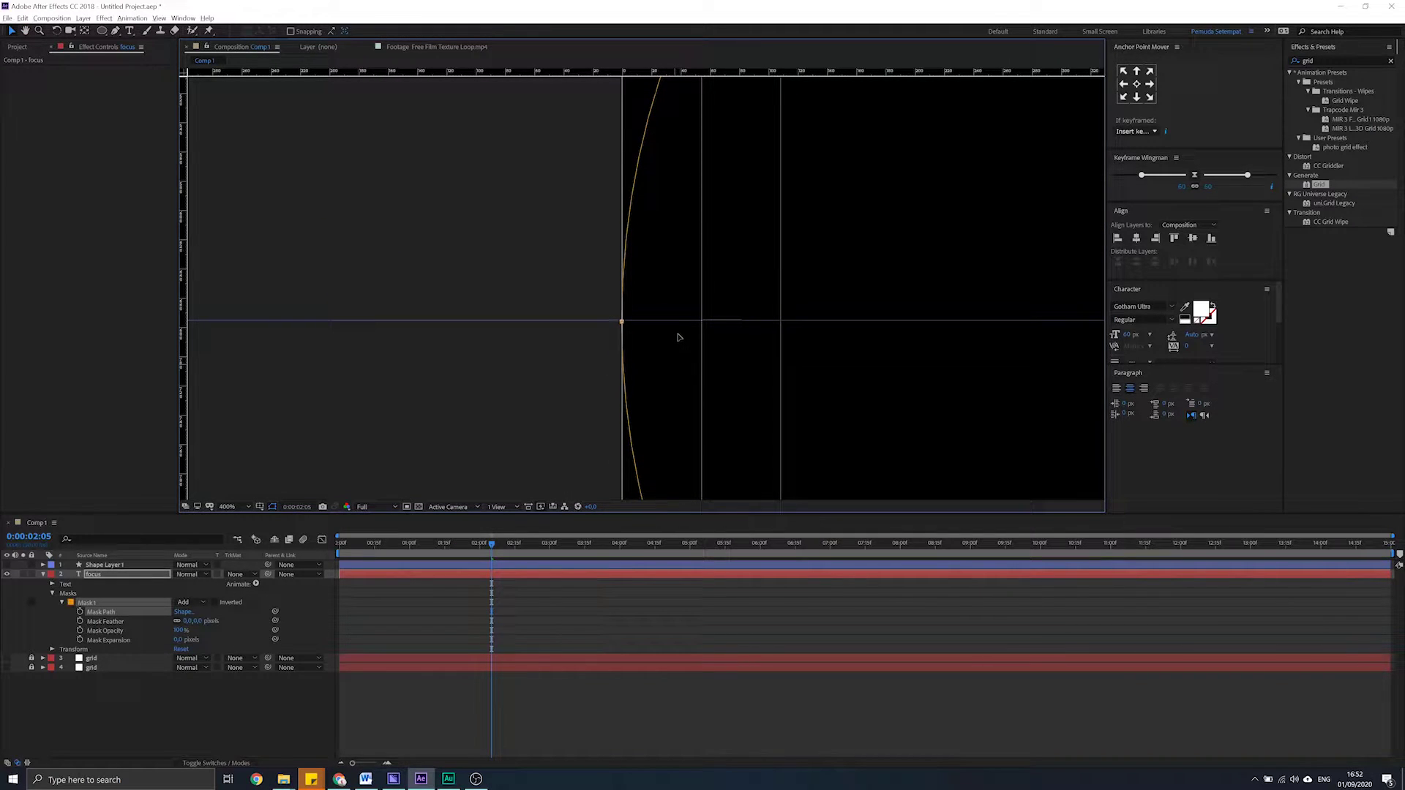
pyautogui.scroll(-4, 679, 331)
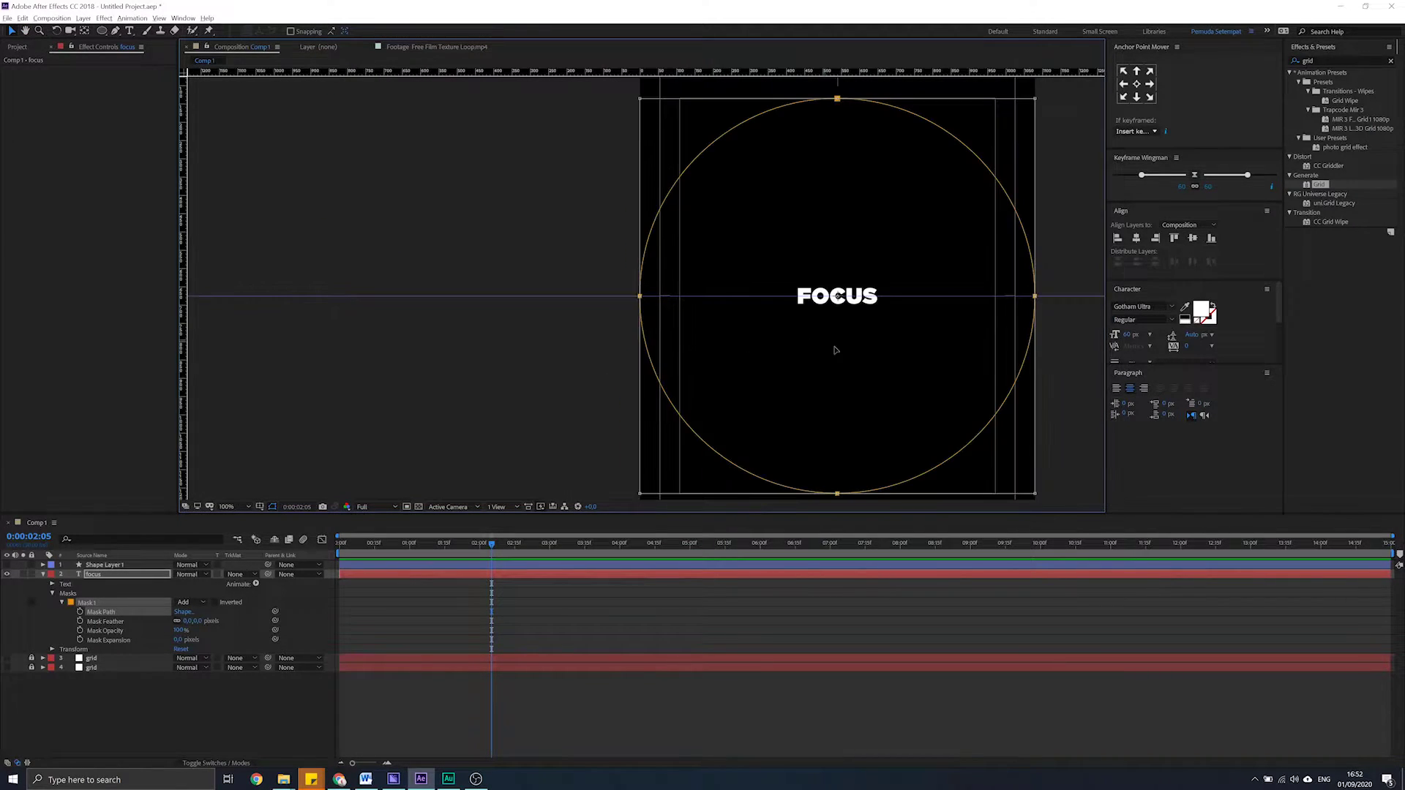
pyautogui.moveTo(829, 348); pyautogui.dragTo(681, 284)
pyautogui.scroll(-1, 681, 284)
pyautogui.scroll(1, 675, 264)
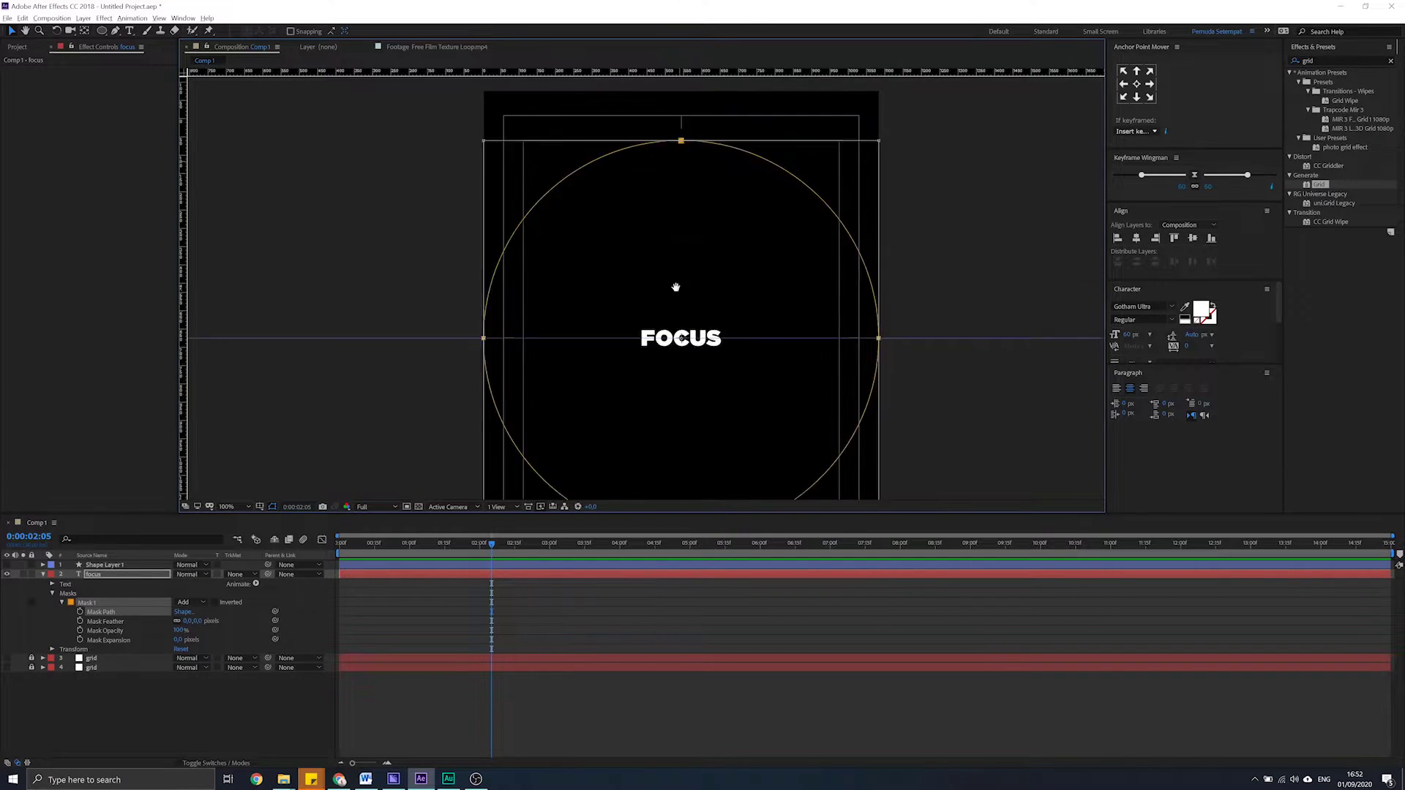
pyautogui.scroll(3, 669, 271)
pyautogui.scroll(1, 666, 276)
pyautogui.moveTo(185, 249); pyautogui.dragTo(696, 315)
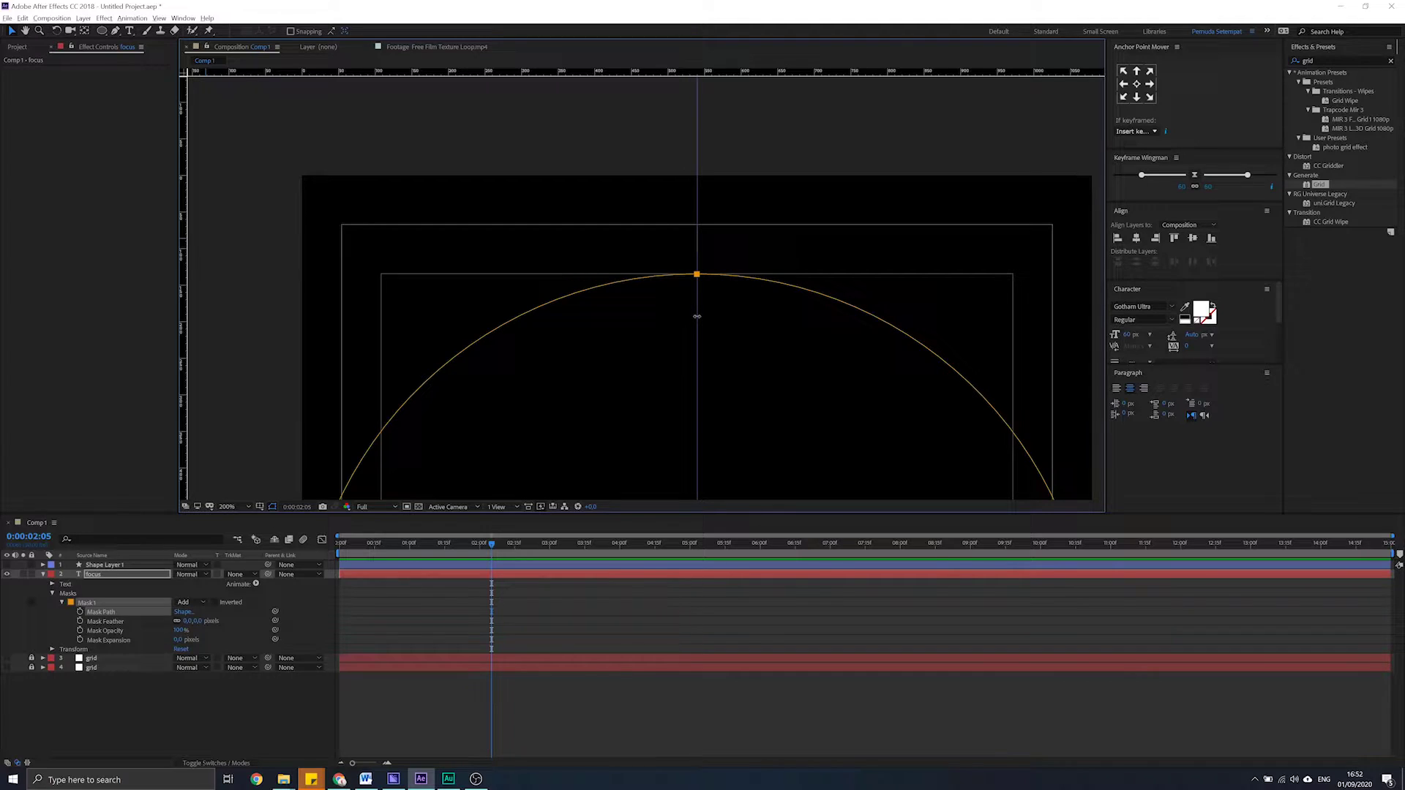
pyautogui.scroll(-3, 697, 318)
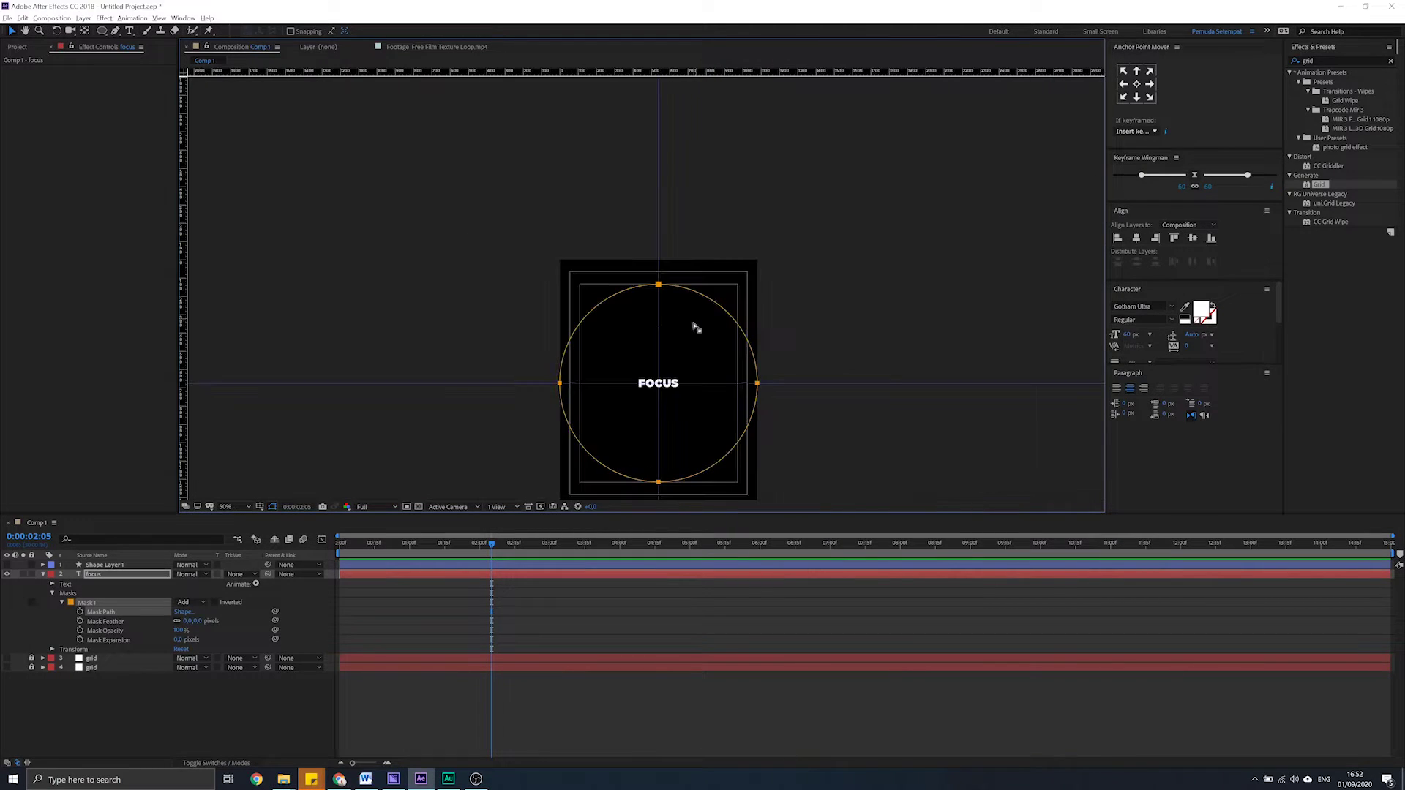
pyautogui.moveTo(659, 363); pyautogui.dragTo(682, 265)
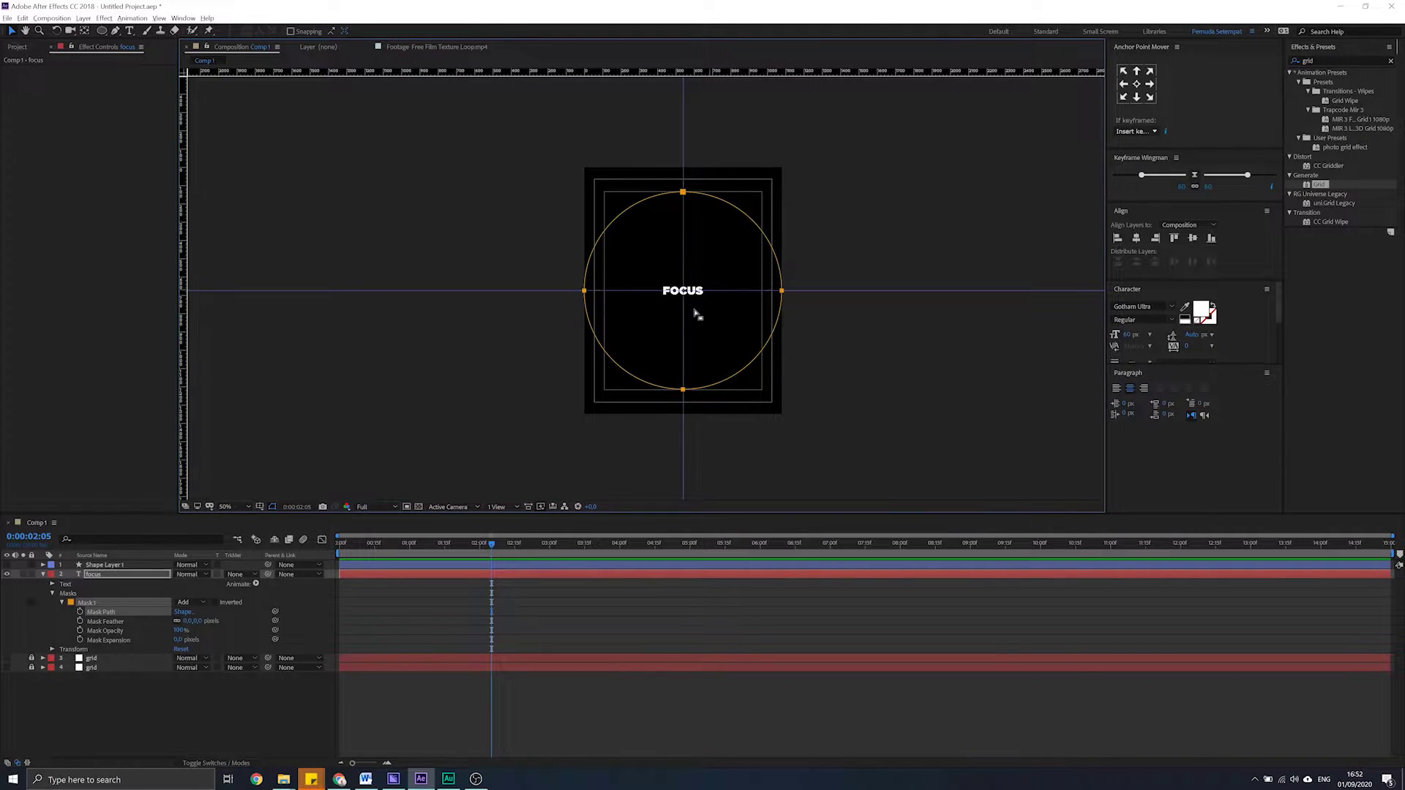
pyautogui.hotkey('shift', '/')
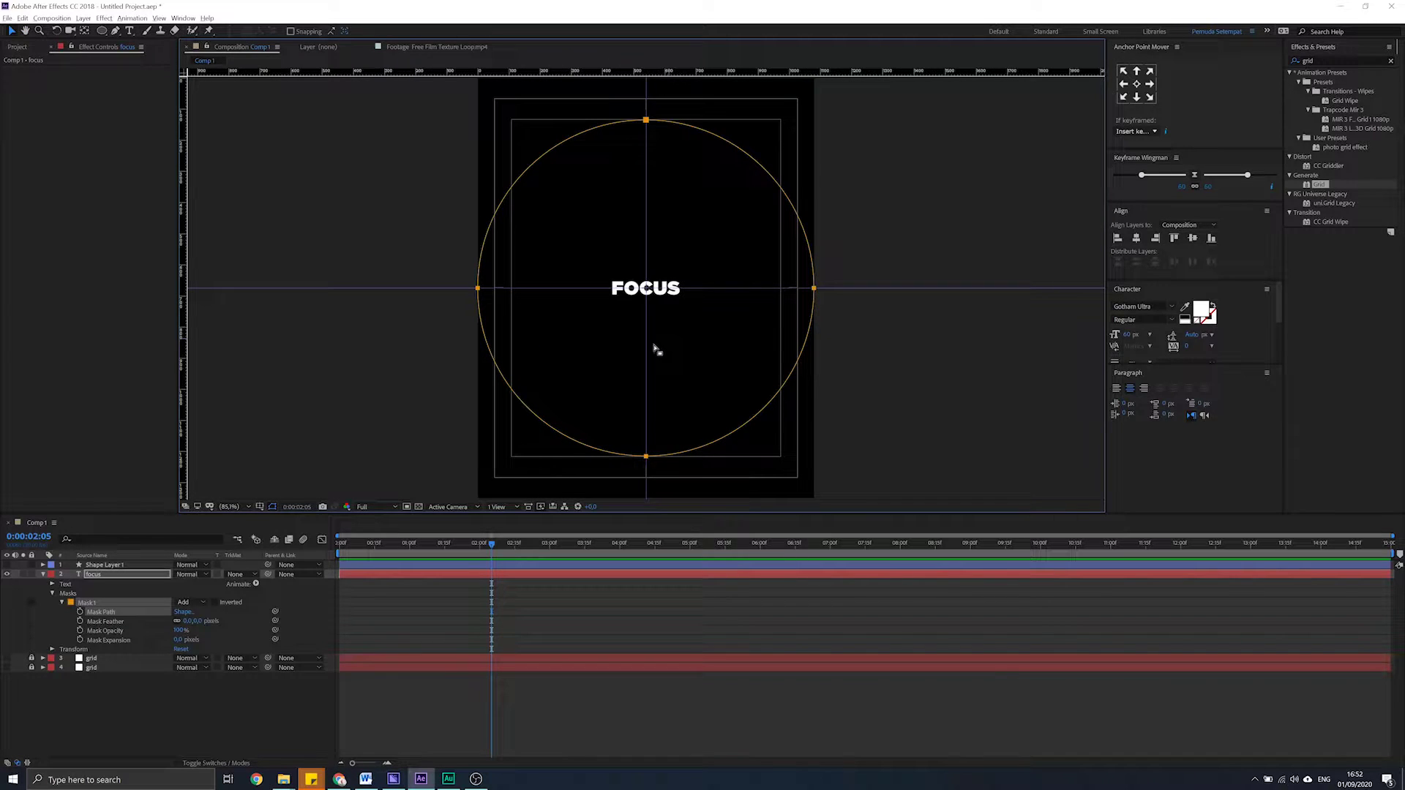
pyautogui.click(97, 575)
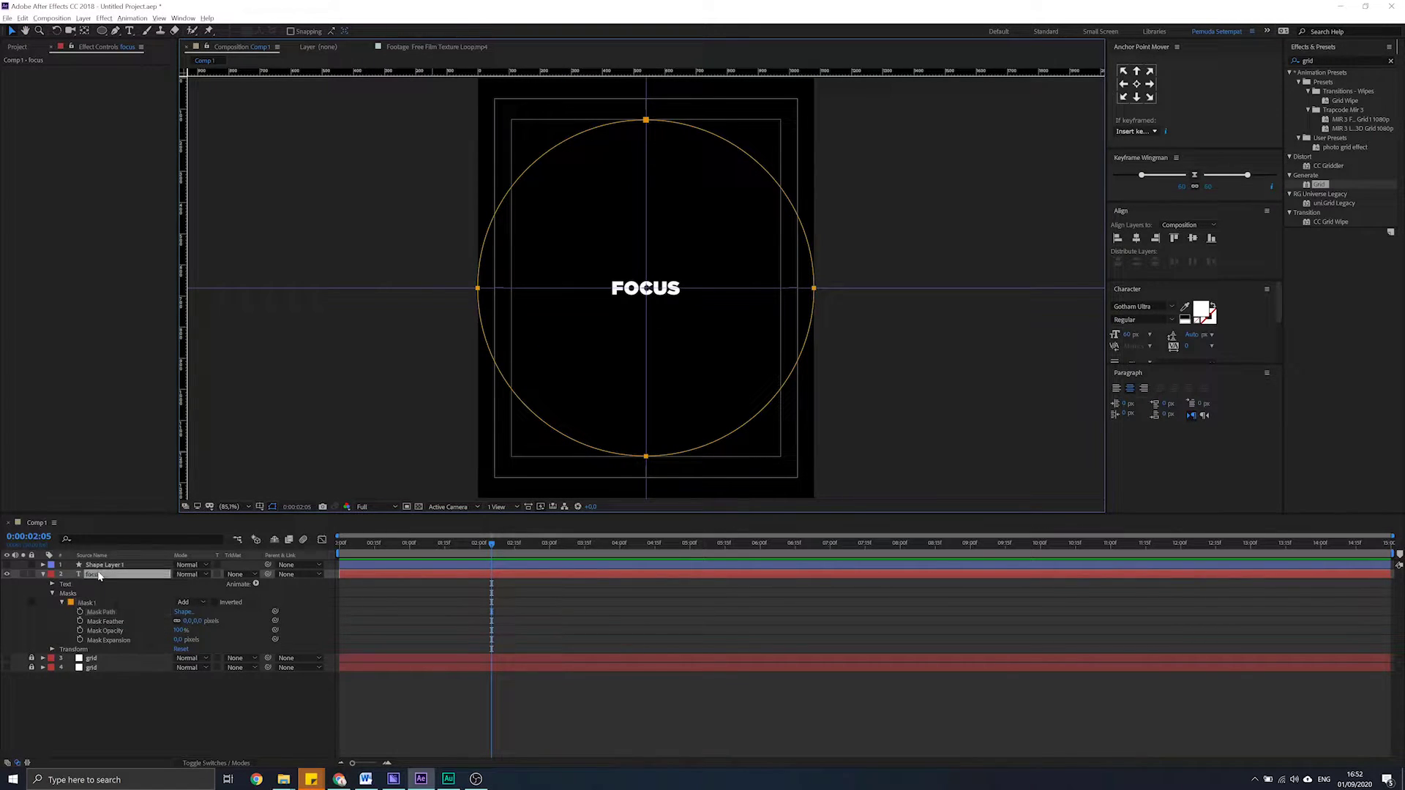
# Set the FOCUS text's Path Options path to Mask 1
pyautogui.click(52, 586)
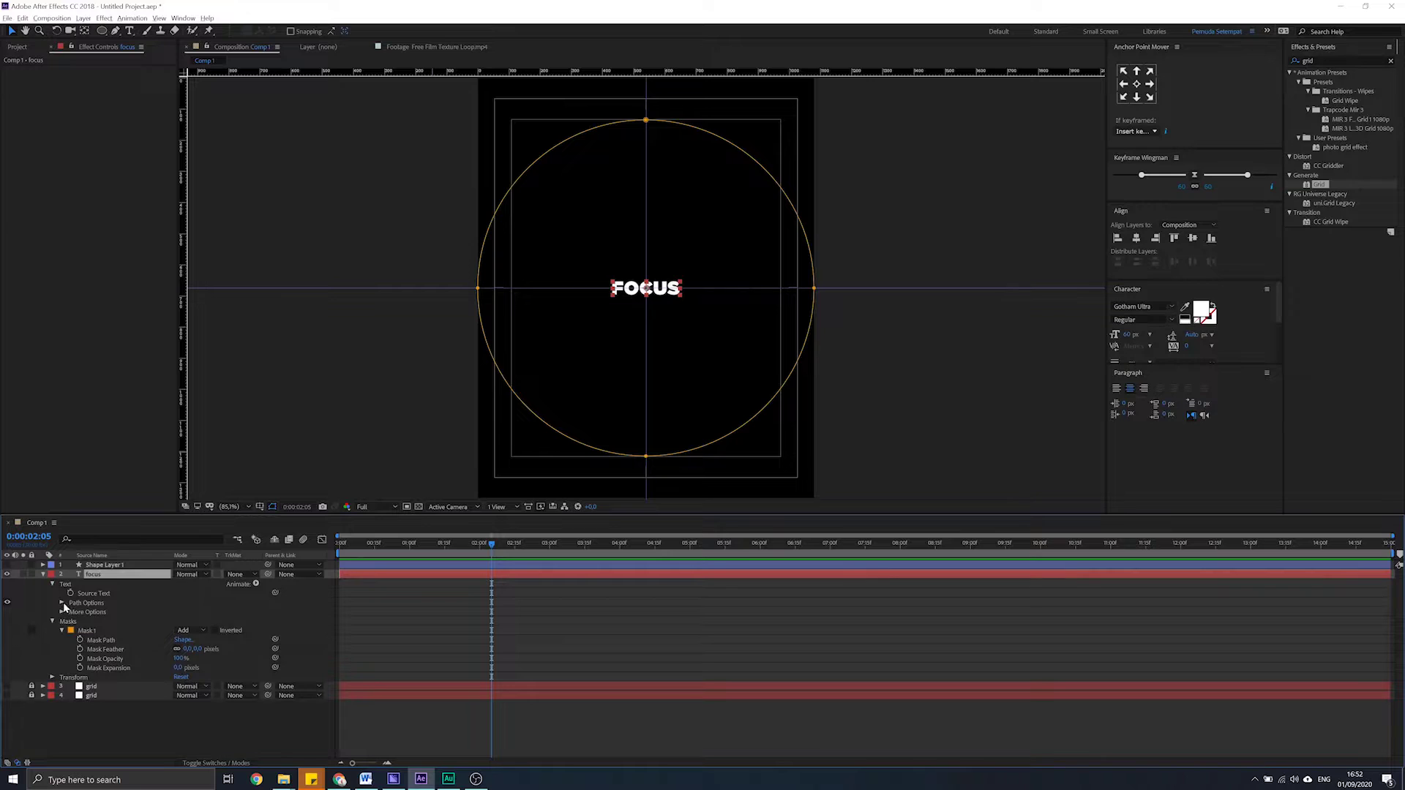
pyautogui.click(63, 604)
pyautogui.click(212, 611)
pyautogui.click(213, 636)
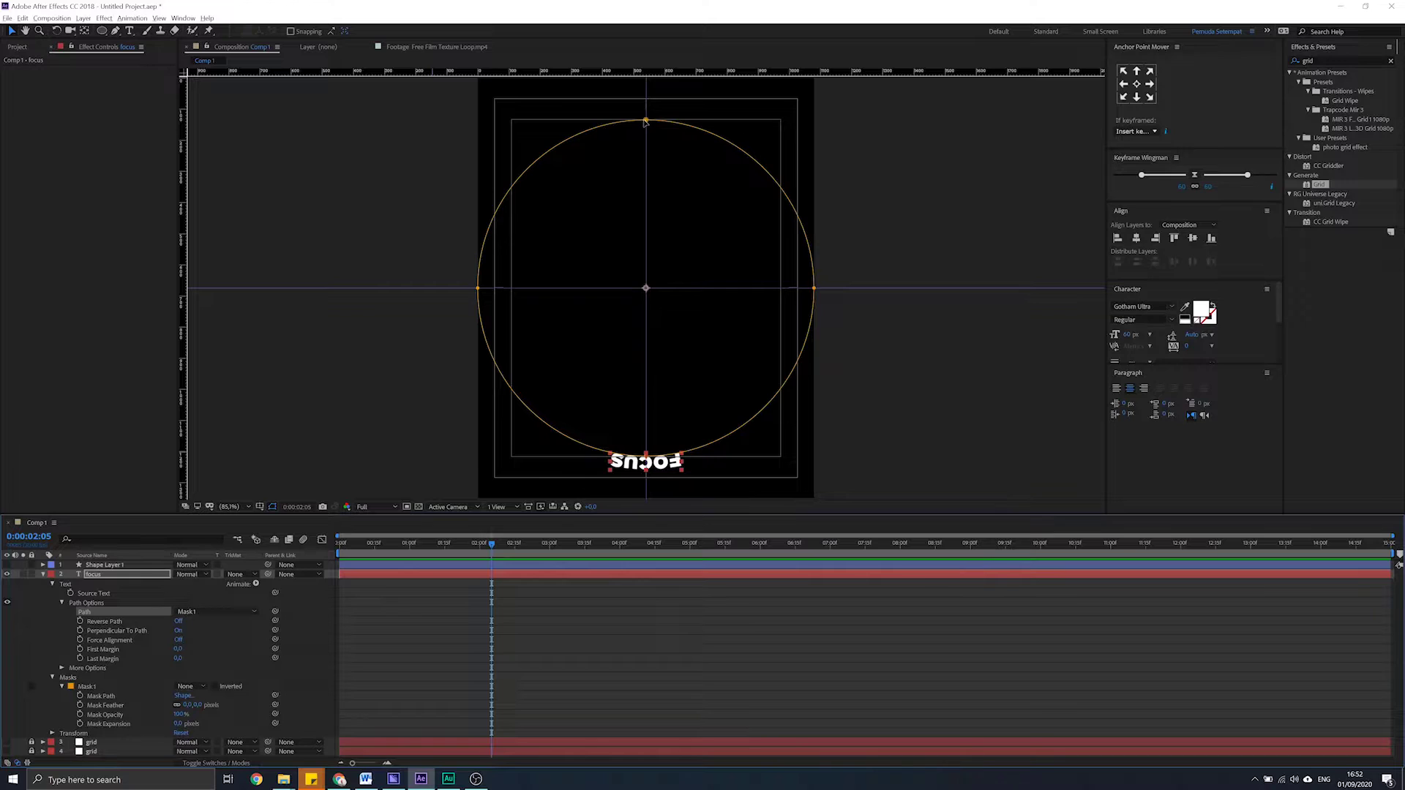
# Shrink Mask 1 to a small circle around the comp's centre
pyautogui.doubleClick(646, 120)
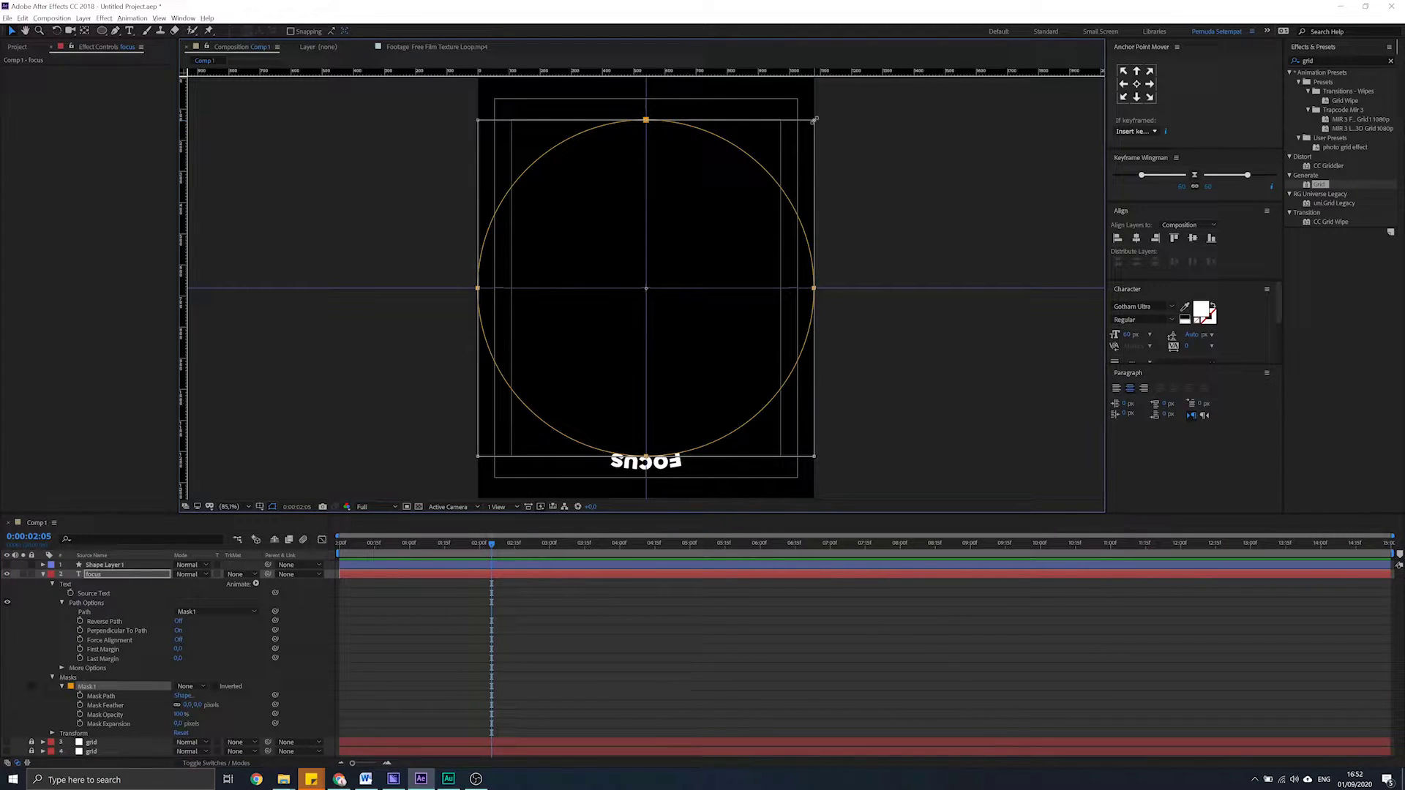
pyautogui.moveTo(815, 119); pyautogui.dragTo(674, 247)
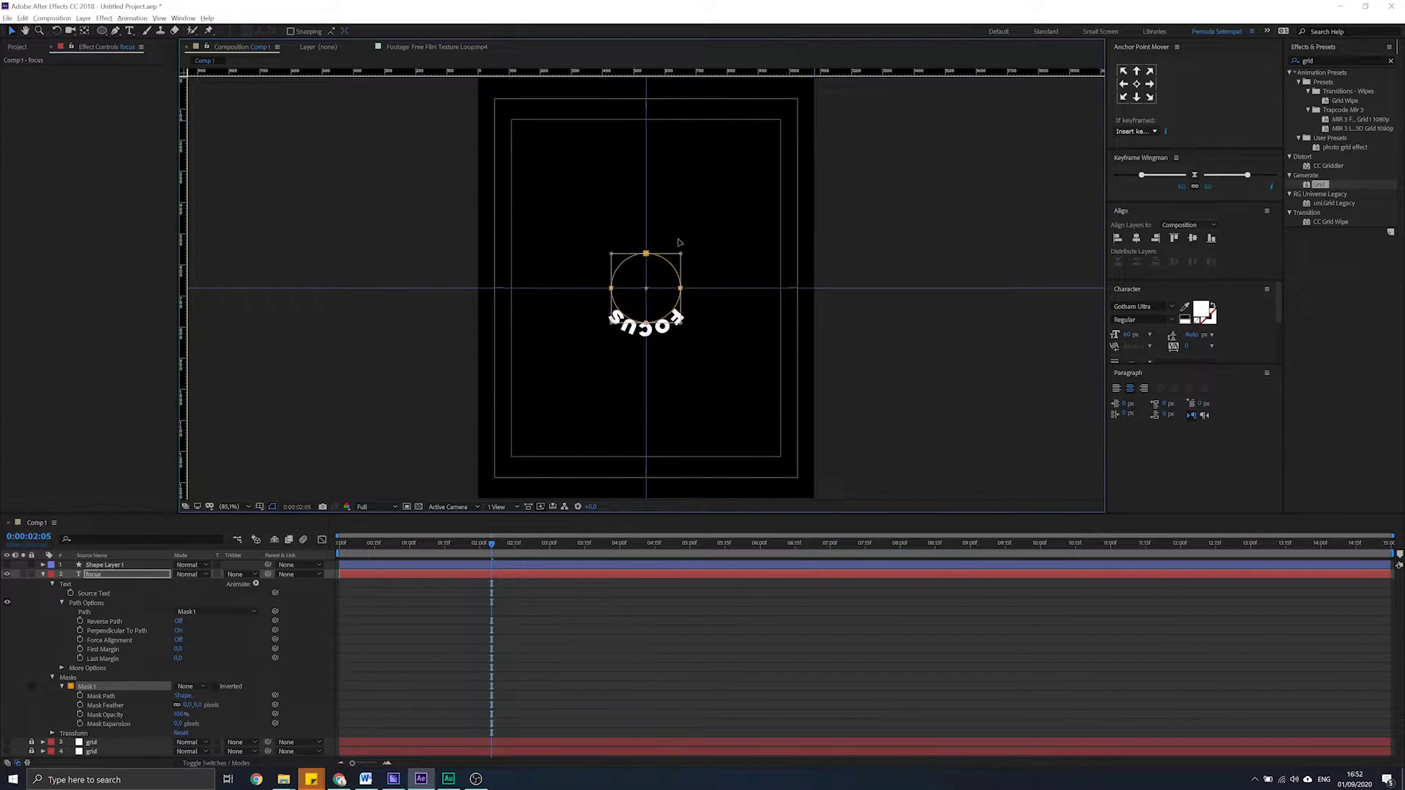
pyautogui.moveTo(674, 247); pyautogui.dragTo(674, 248)
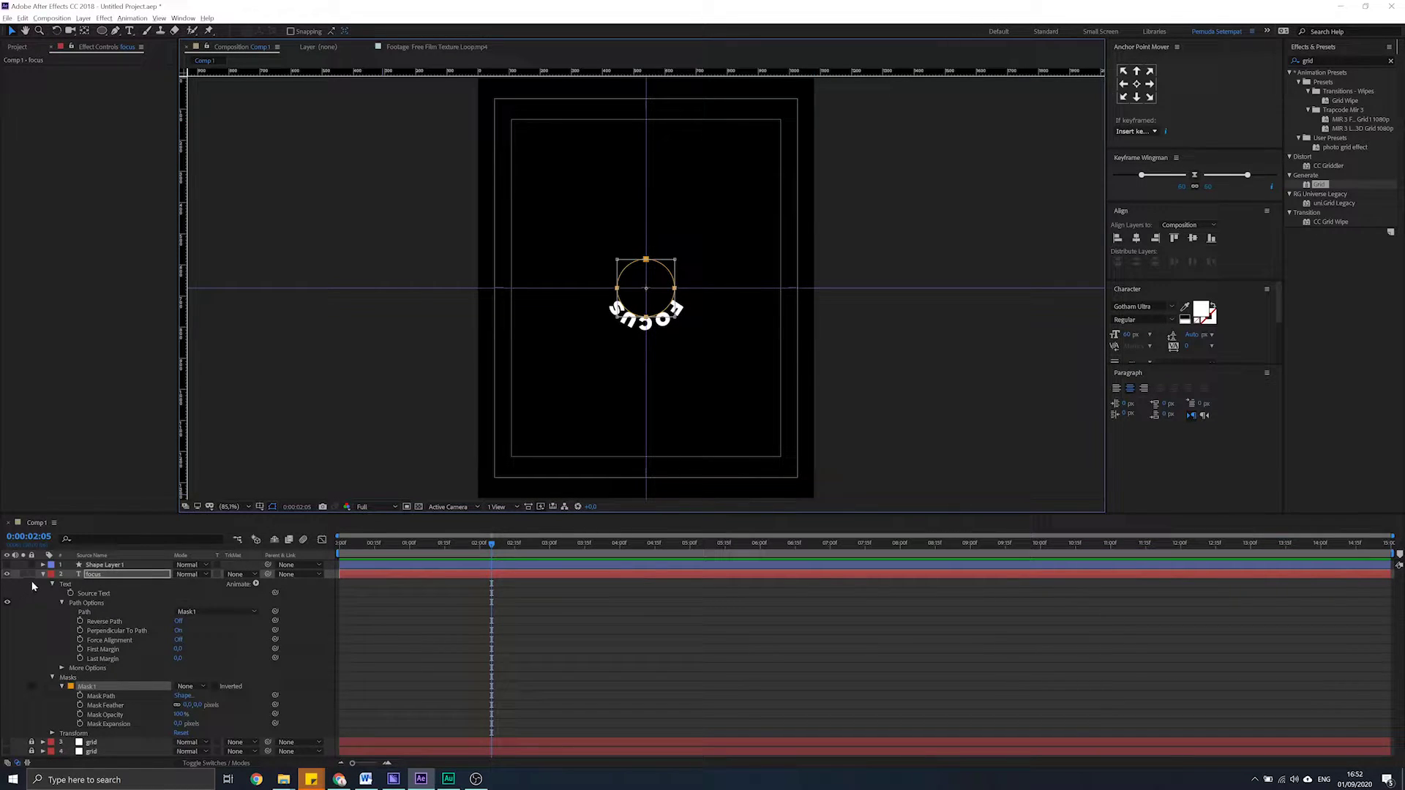
pyautogui.click(43, 574)
pyautogui.click(112, 576)
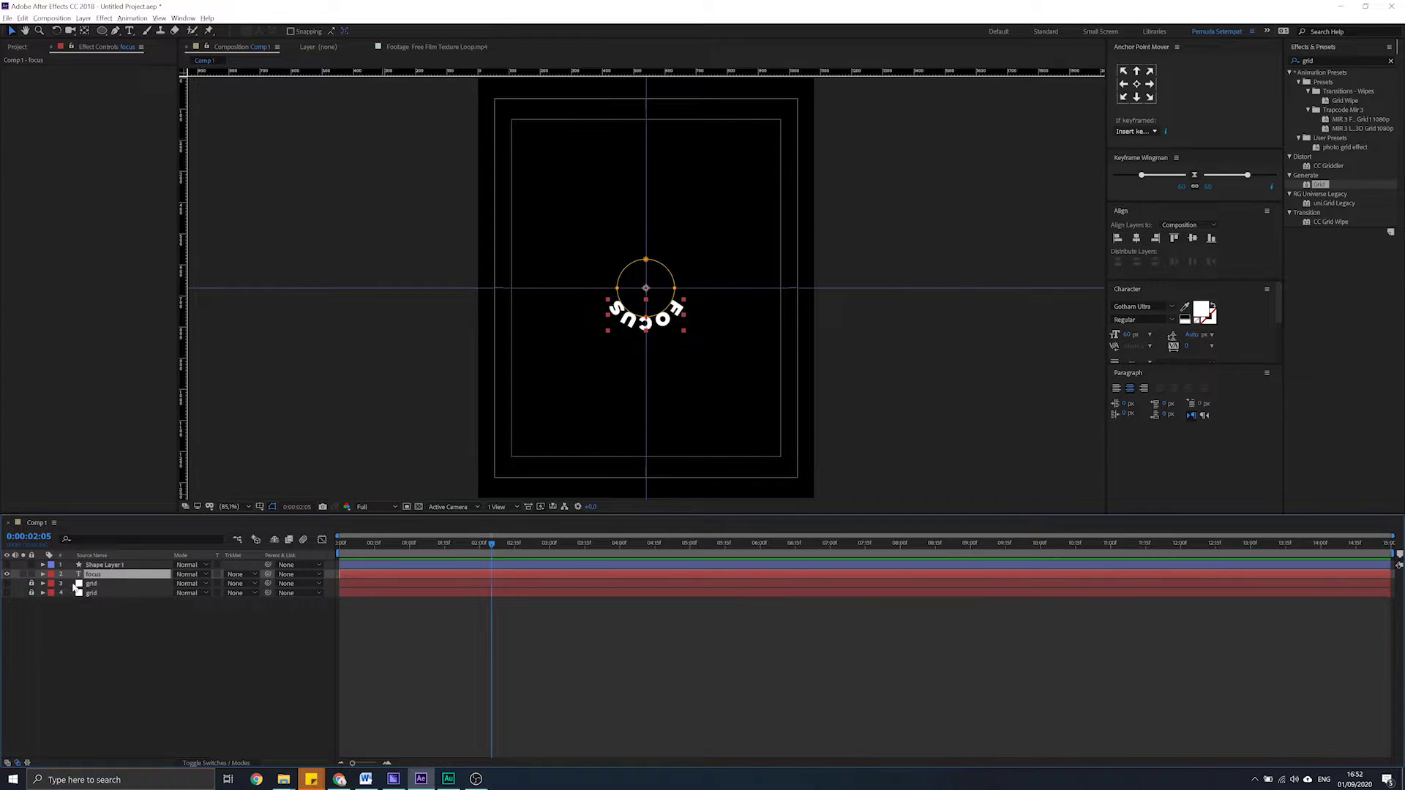
# Duplicate FOCUS as focus 2, enlarge its mask circle, and increase its font size
pyautogui.hotkey('ctrl', 'd')
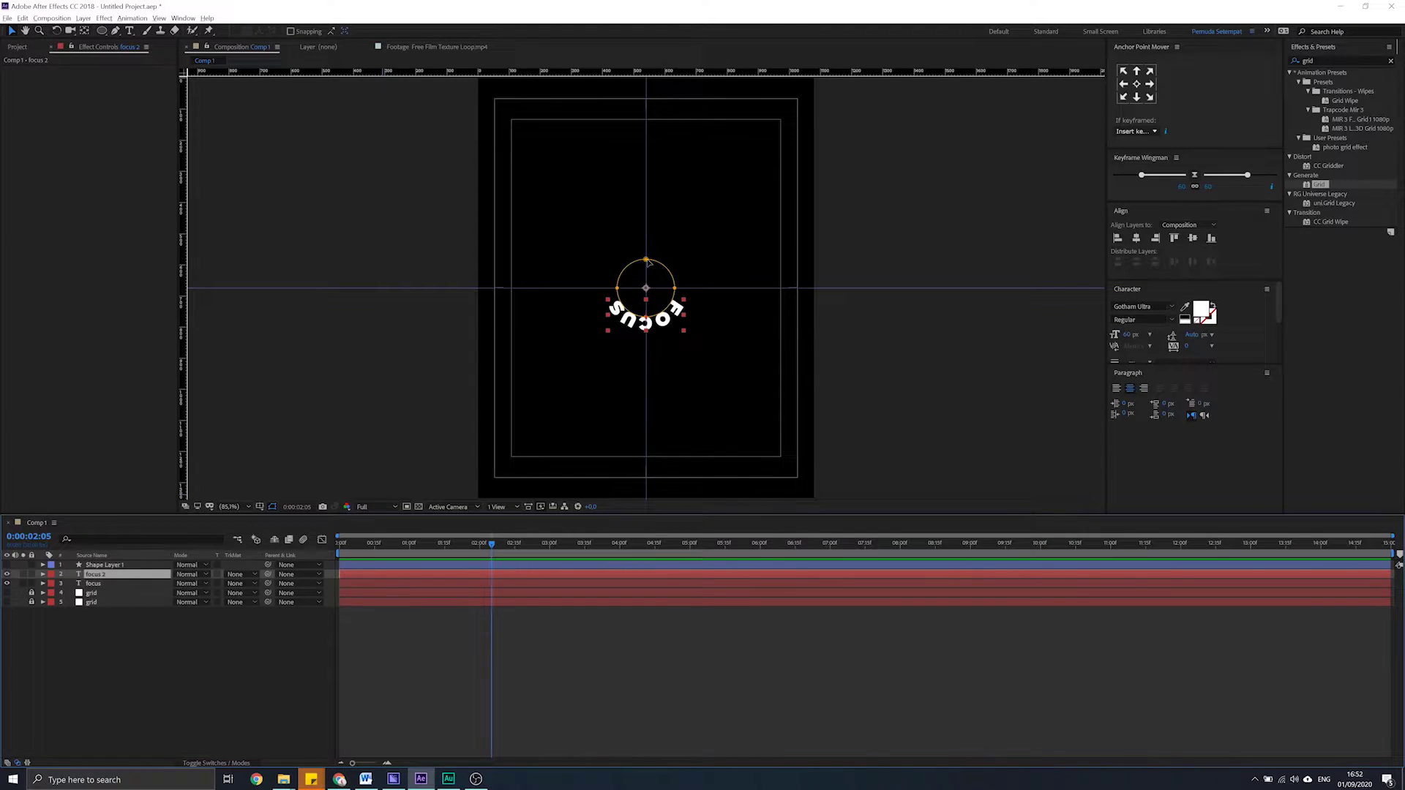
pyautogui.doubleClick(646, 261)
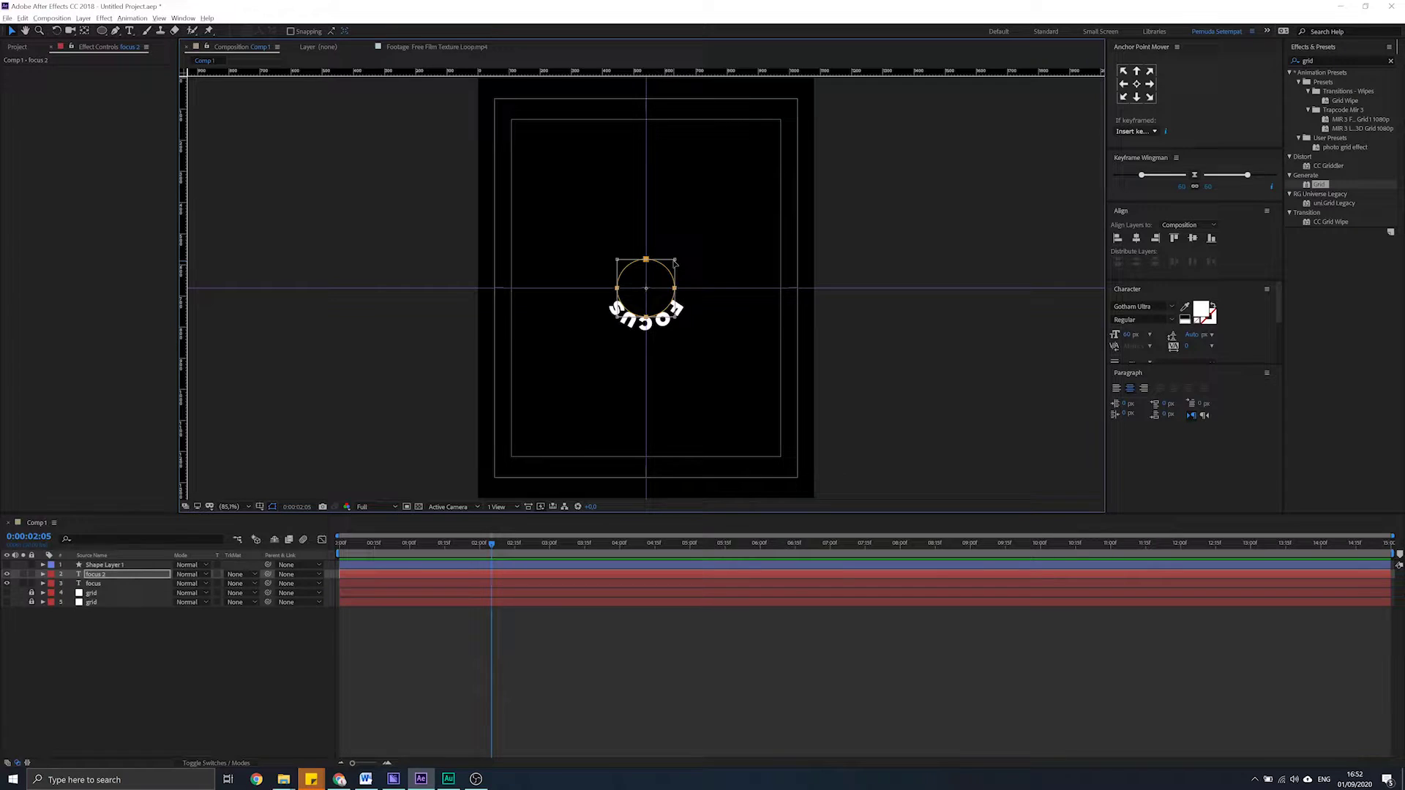
pyautogui.moveTo(675, 257); pyautogui.dragTo(691, 245)
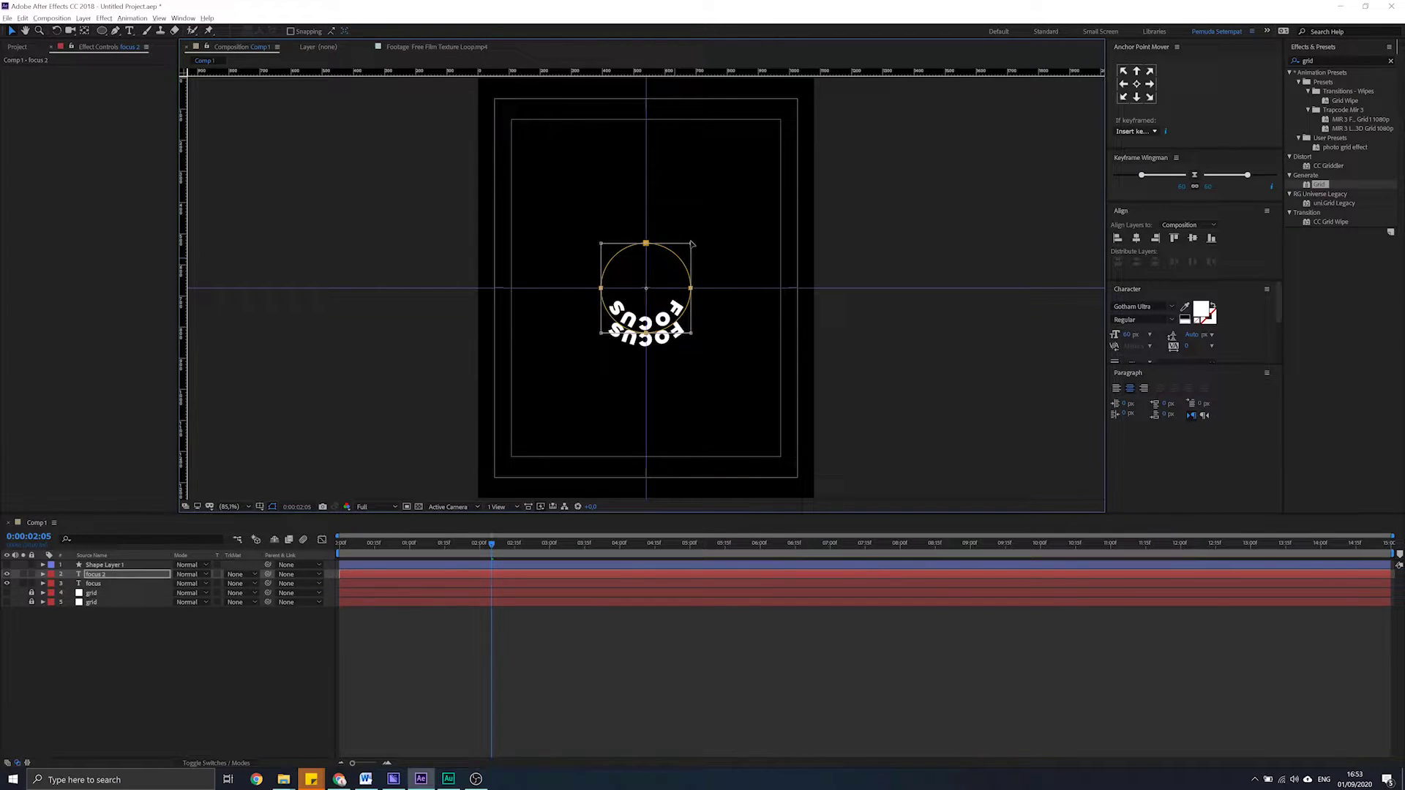
pyautogui.moveTo(692, 244); pyautogui.dragTo(694, 242)
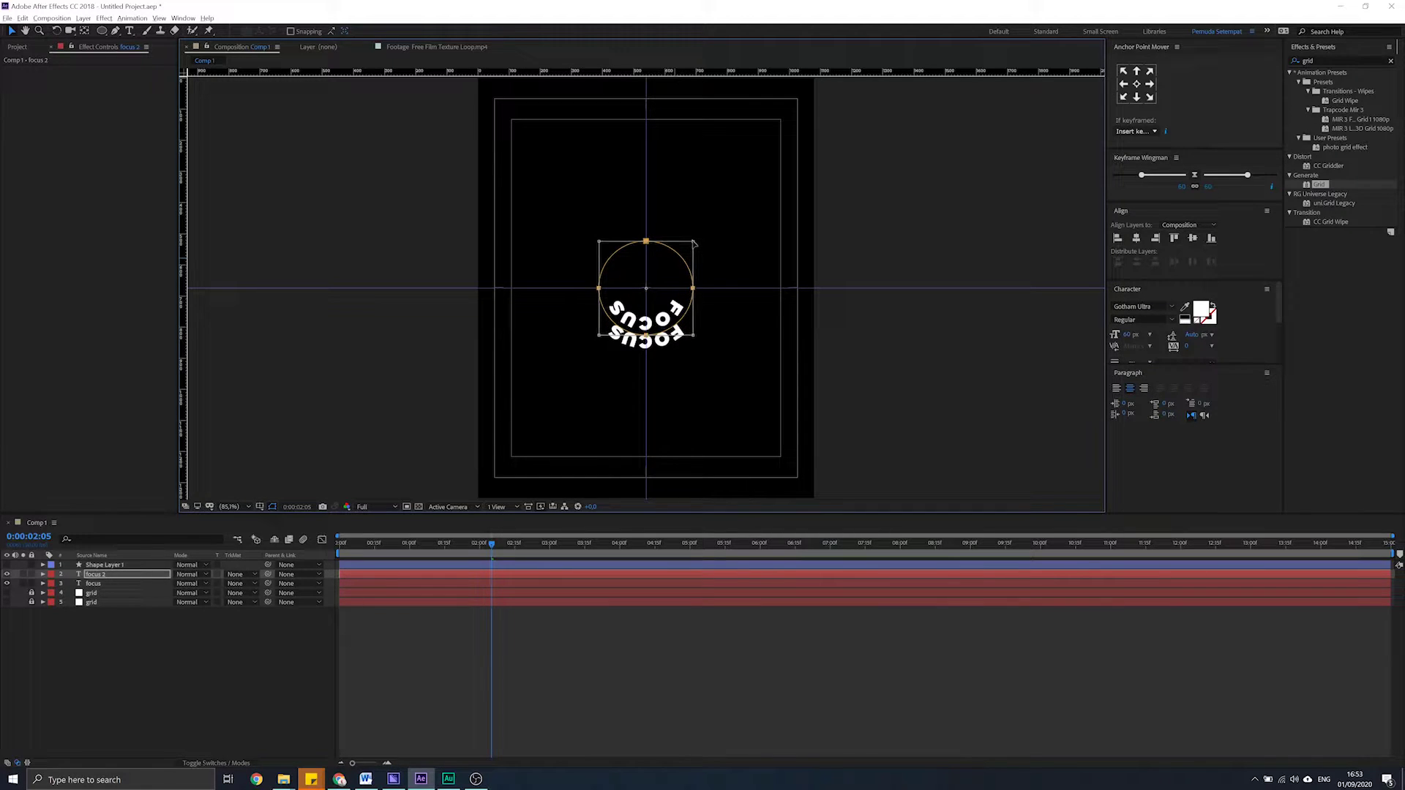
pyautogui.moveTo(695, 243); pyautogui.dragTo(690, 248)
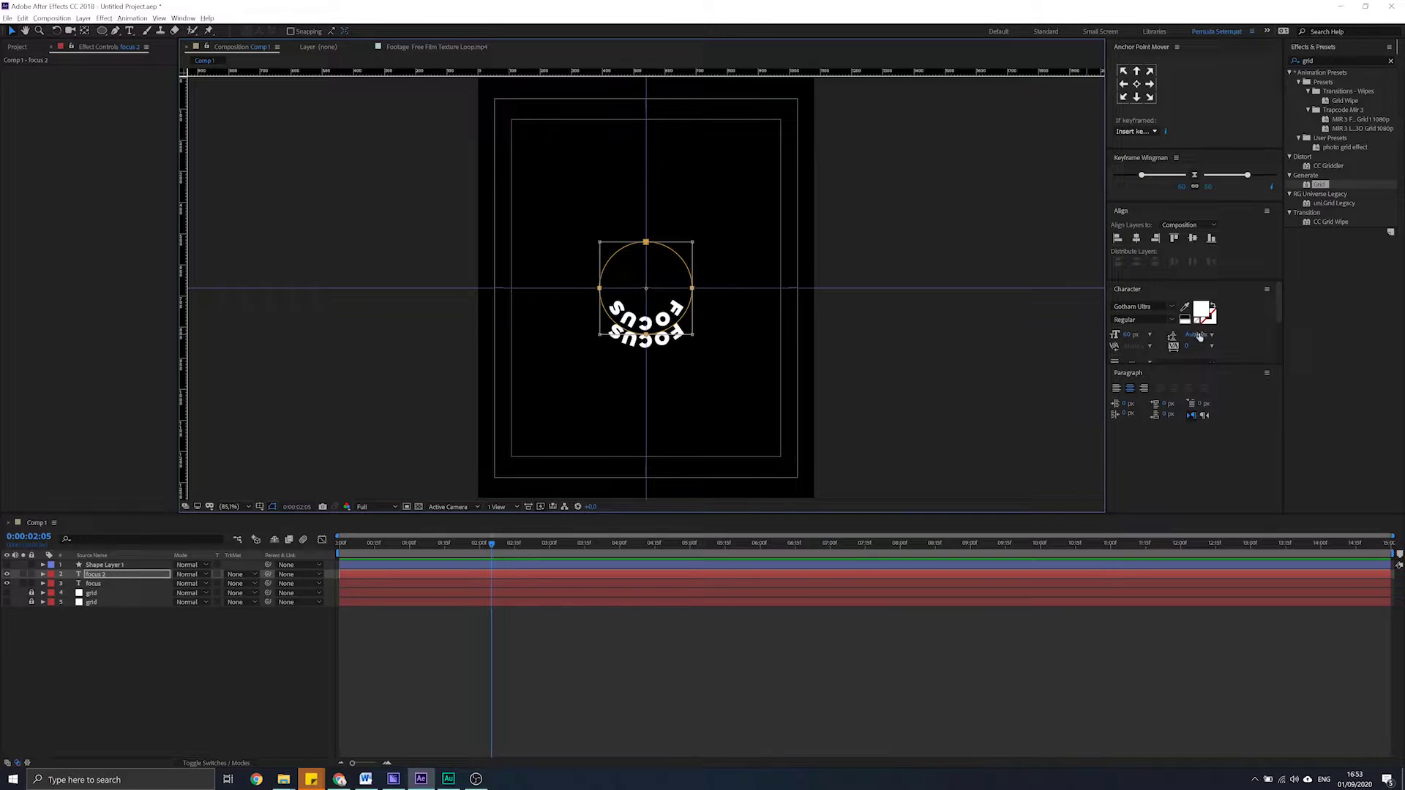
pyautogui.moveTo(1128, 335); pyautogui.dragTo(1135, 335)
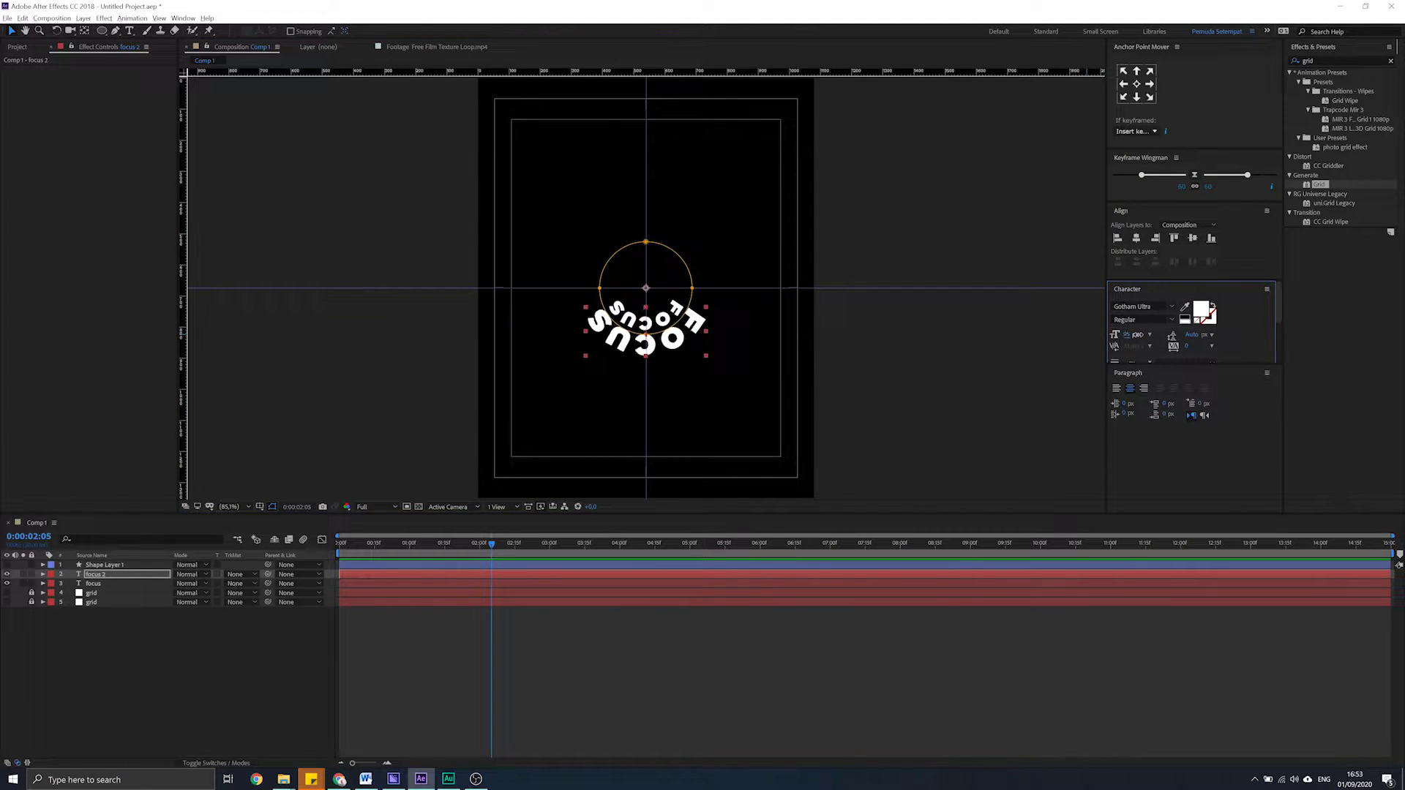
pyautogui.click(1135, 334)
pyautogui.press('Down')
pyautogui.press('Down')
pyautogui.press('Down')
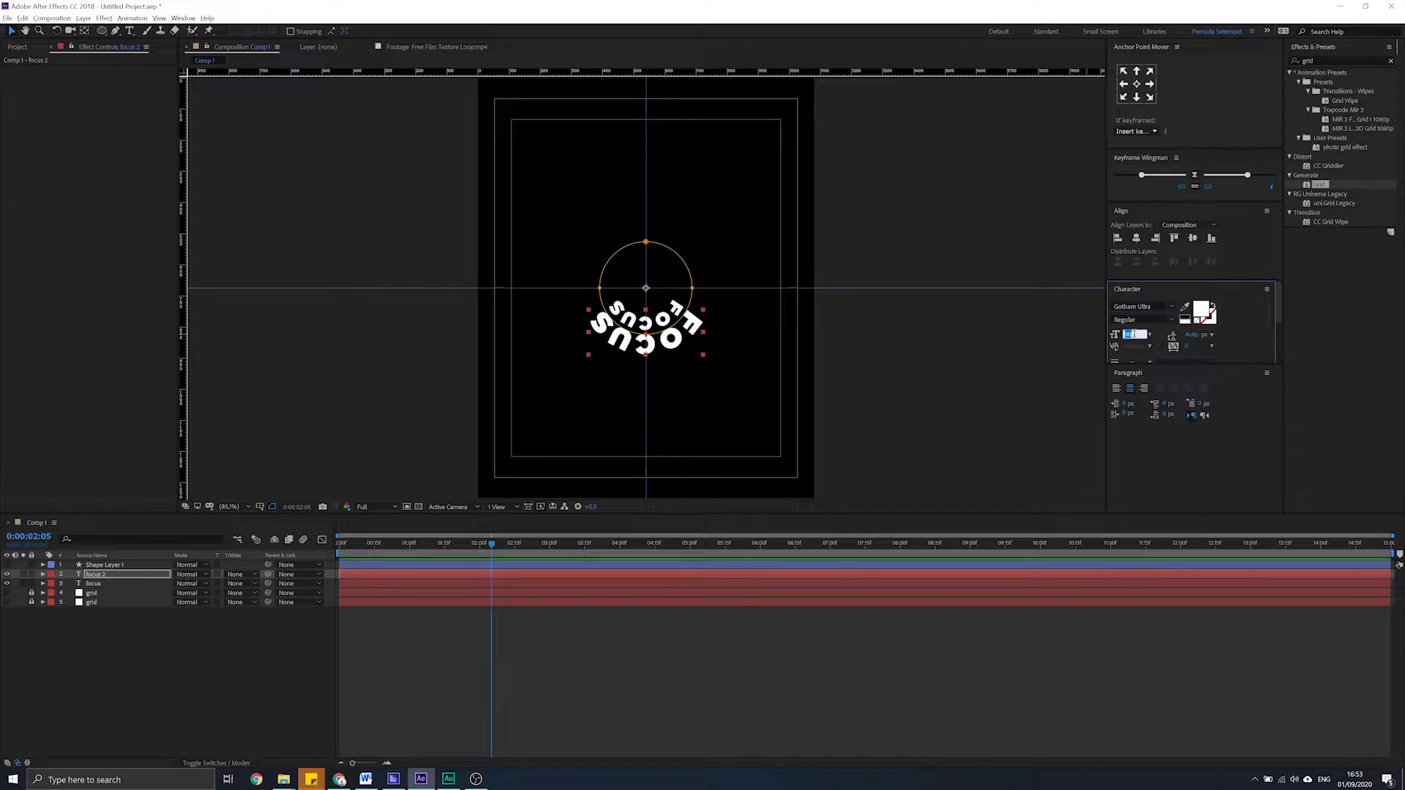
pyautogui.click(61, 727)
pyautogui.click(107, 574)
# Duplicate focus 2 as focus 3 with a larger mask circle and bigger font size
pyautogui.hotkey('ctrl', 'd')
pyautogui.doubleClick(645, 242)
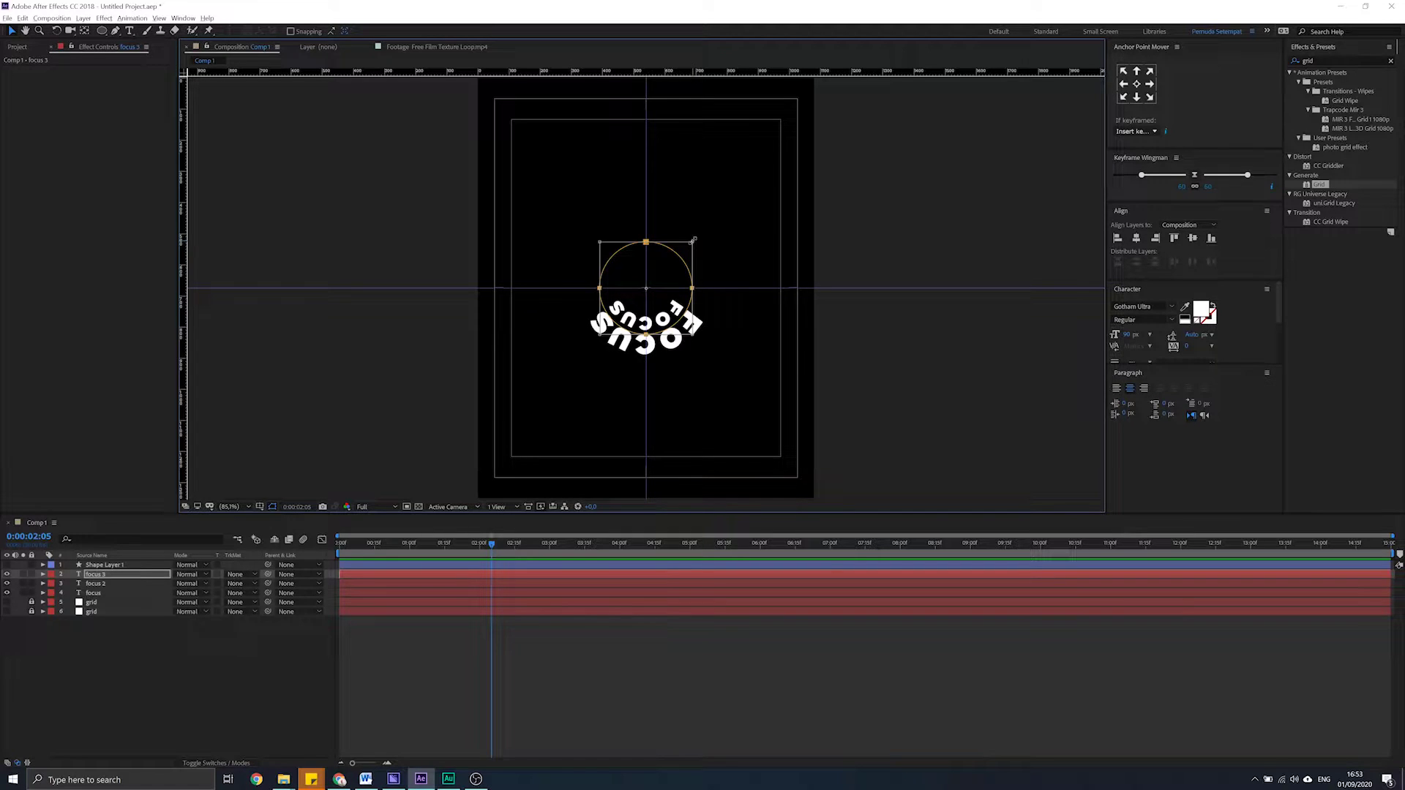
pyautogui.moveTo(693, 240); pyautogui.dragTo(717, 203)
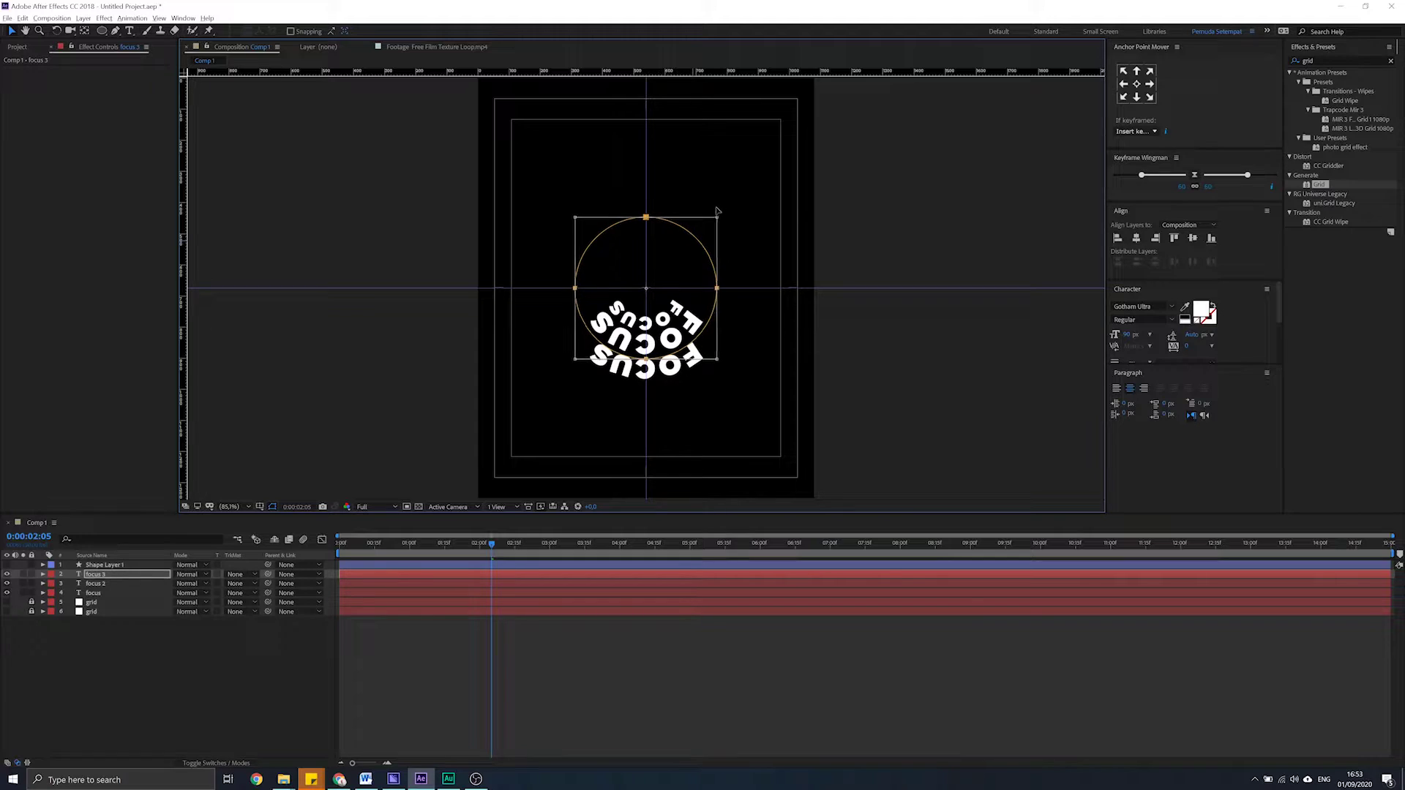
pyautogui.click(1133, 335)
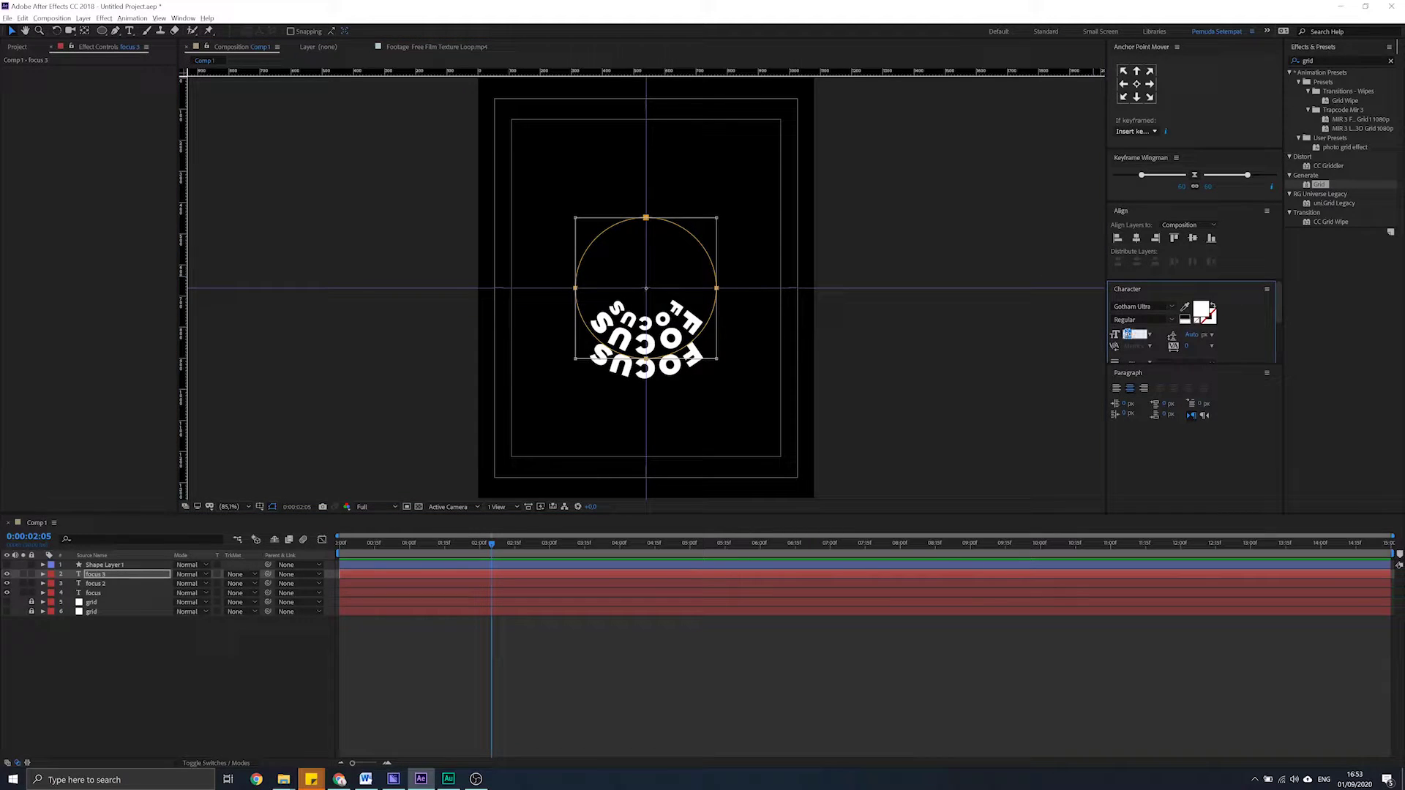
pyautogui.press('Up')
pyautogui.press('Up')
pyautogui.press('Up')
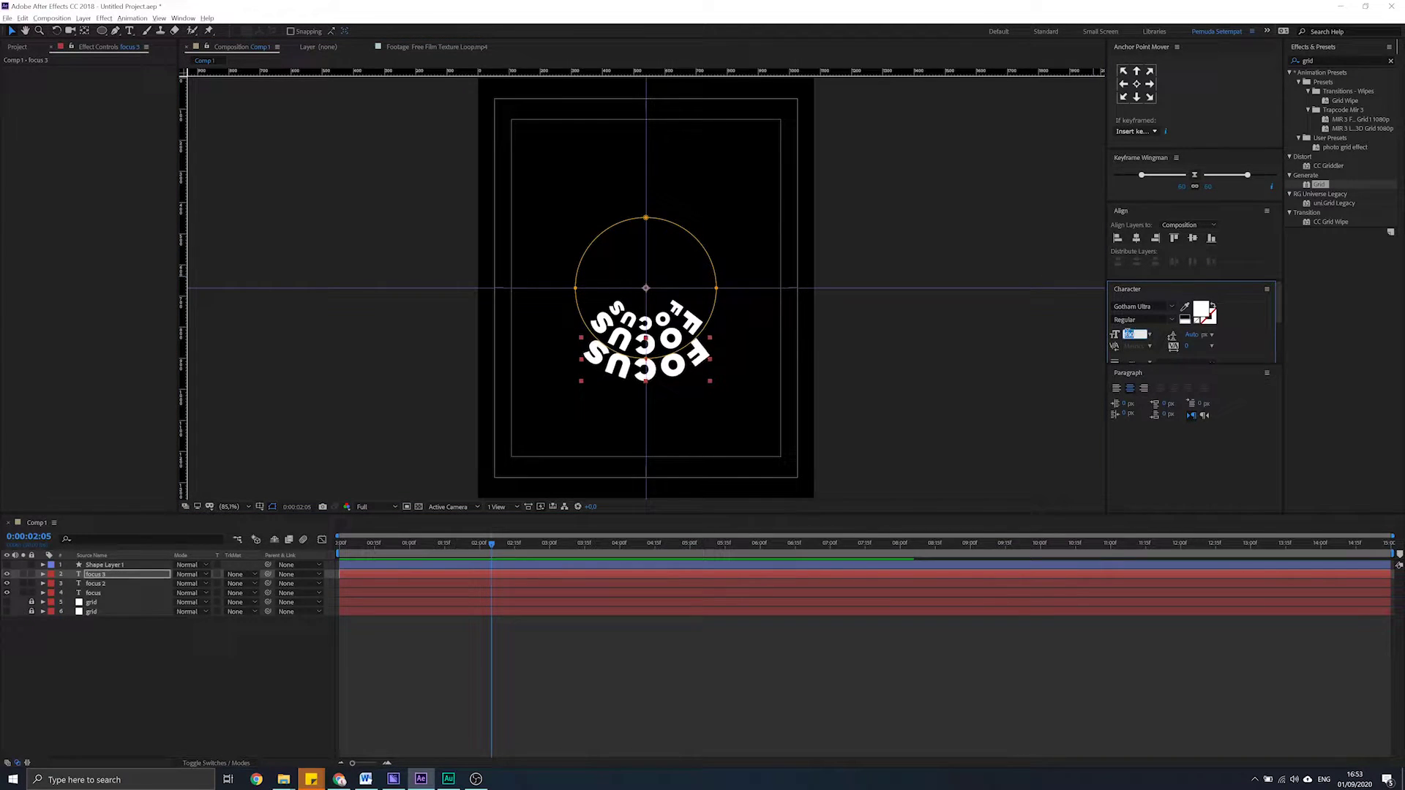
pyautogui.press('Up')
pyautogui.press('Up')
pyautogui.press('Up')
pyautogui.press('Up')
pyautogui.press('Up')
pyautogui.press('Up')
pyautogui.press('Up')
pyautogui.press('Up')
pyautogui.press('Up')
pyautogui.press('Up')
pyautogui.press('Up')
pyautogui.press('Up')
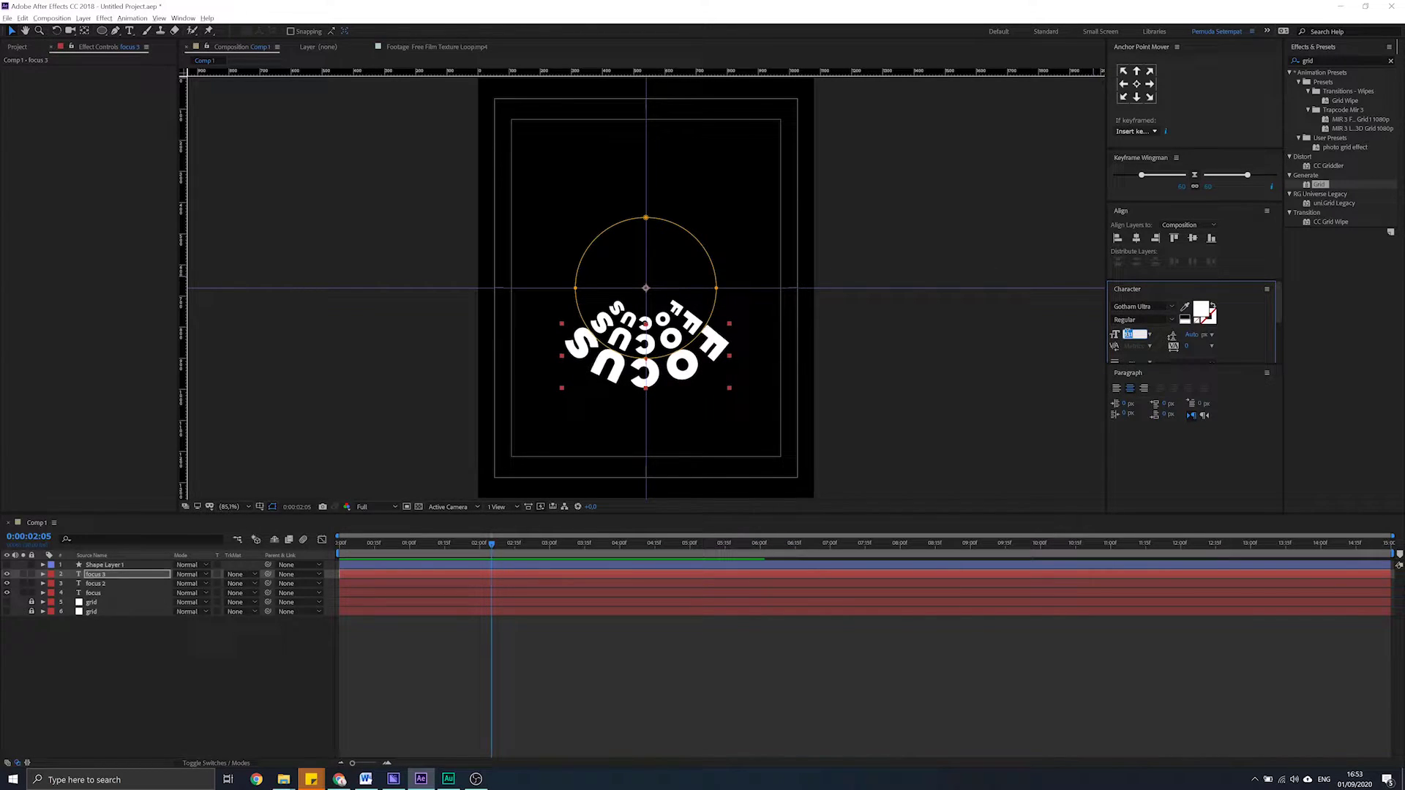
pyautogui.press('Down')
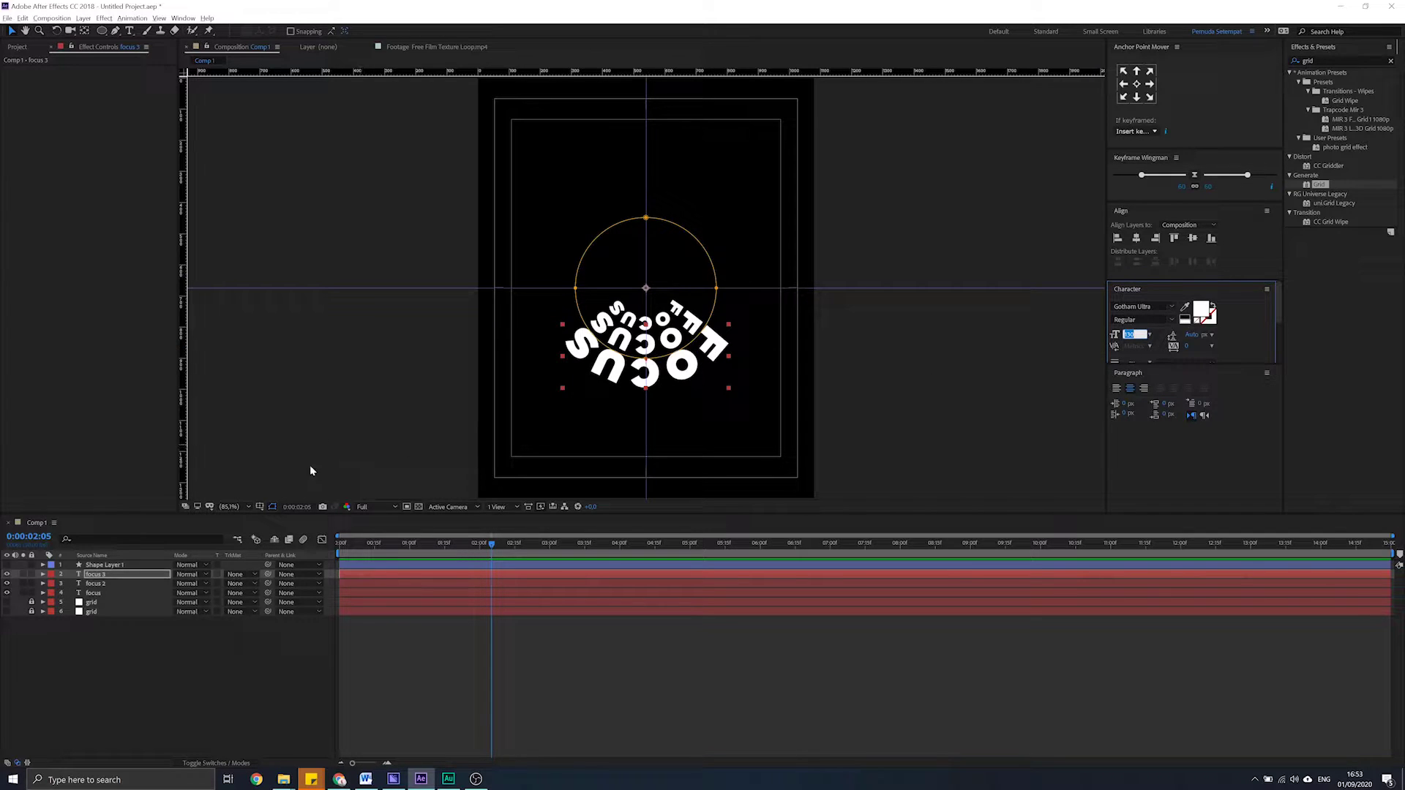
pyautogui.hotkey('ctrl', 'd')
# Scale up focus 4's mask circle and adjust its font size
pyautogui.doubleClick(645, 219)
pyautogui.moveTo(715, 217); pyautogui.dragTo(748, 161)
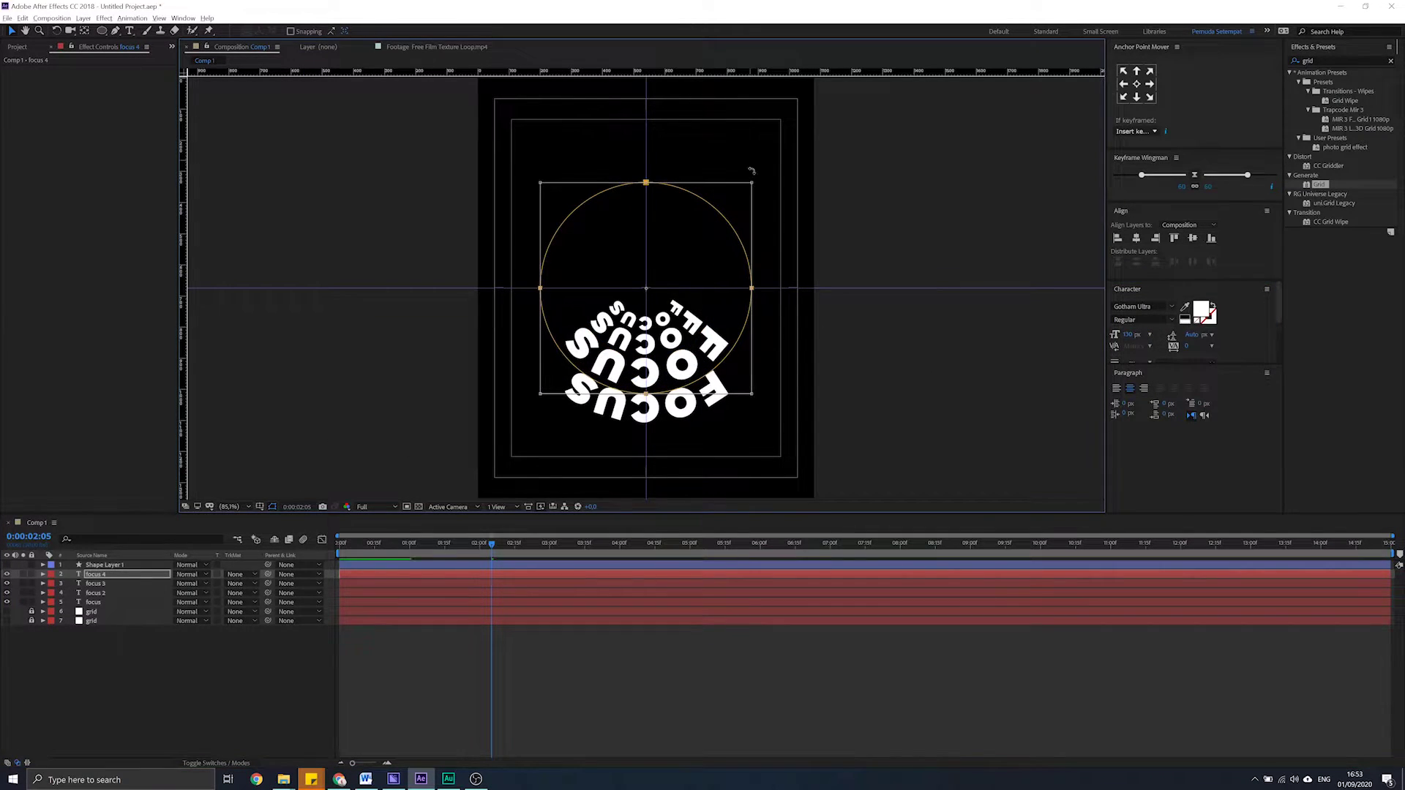
pyautogui.press('Return')
pyautogui.hotkey('ctrl', 'Down')
pyautogui.click(1134, 335)
pyautogui.press('Return')
pyautogui.hotkey('ctrl', 'Down')
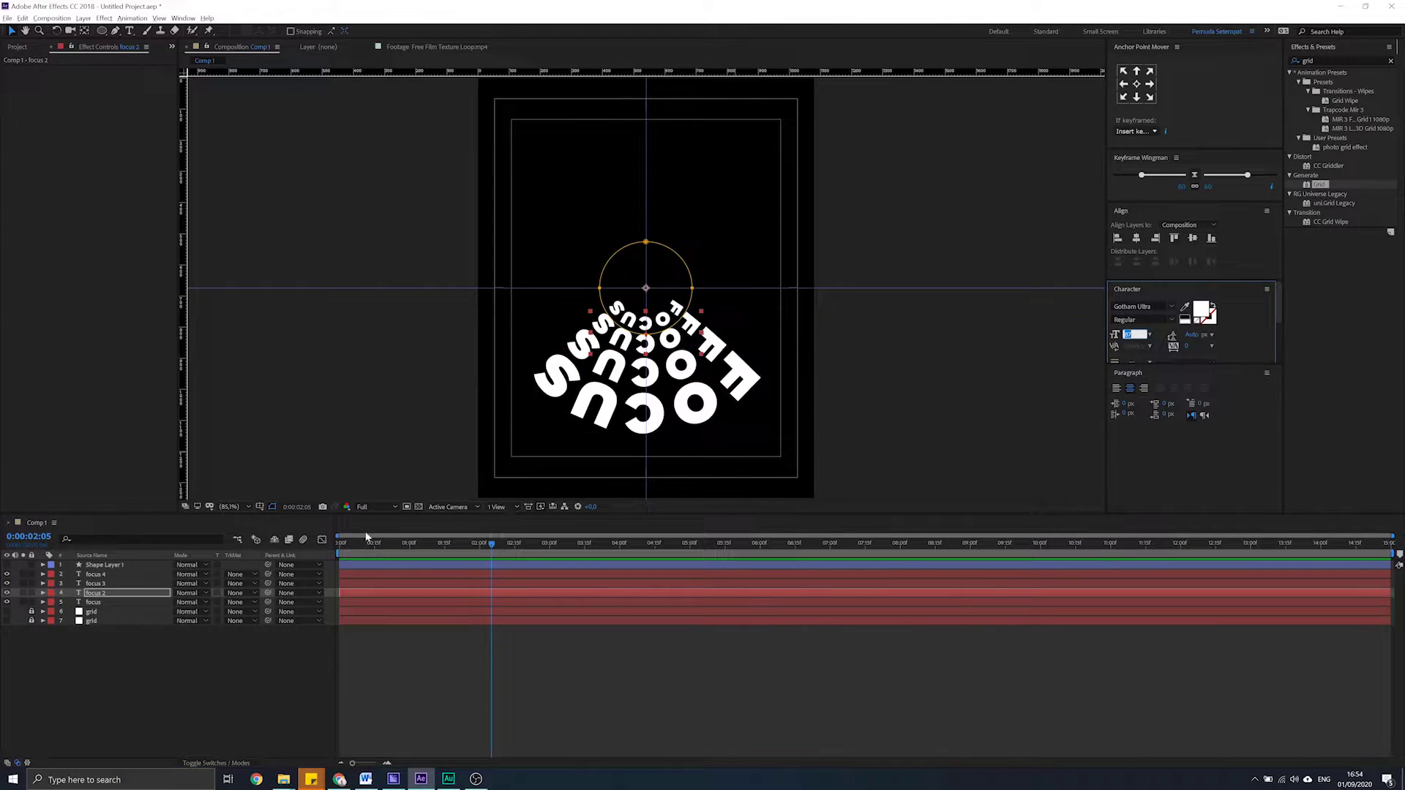
pyautogui.press('Return')
# Duplicate as focus 5, enlarge its mask circle, and raise its font to 247 px
pyautogui.hotkey('ctrl', 'Up')
pyautogui.hotkey('ctrl', 'Up')
pyautogui.hotkey('ctrl', 'd')
pyautogui.doubleClick(720, 213)
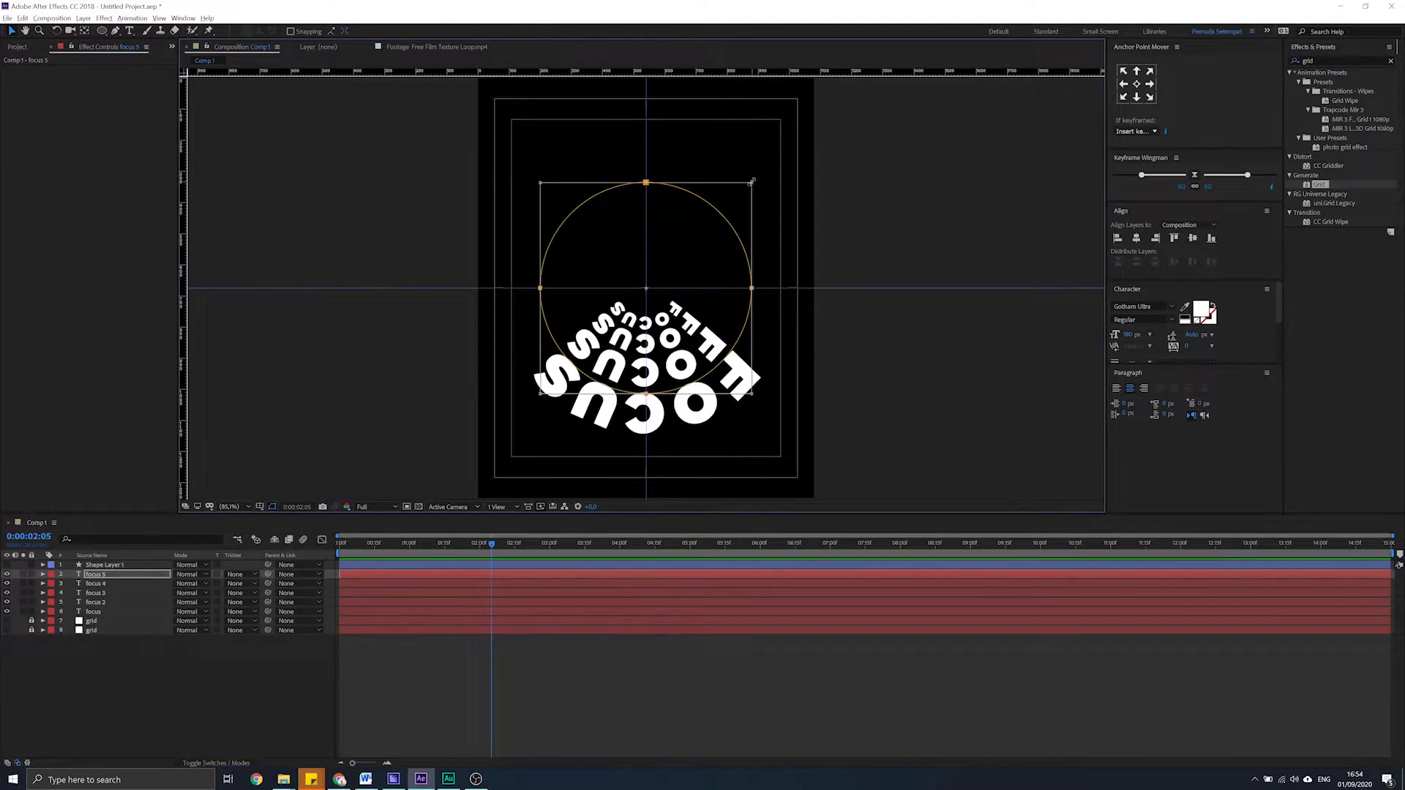
pyautogui.moveTo(754, 181); pyautogui.dragTo(799, 135)
pyautogui.press('Return')
pyautogui.moveTo(1128, 334); pyautogui.dragTo(1153, 321)
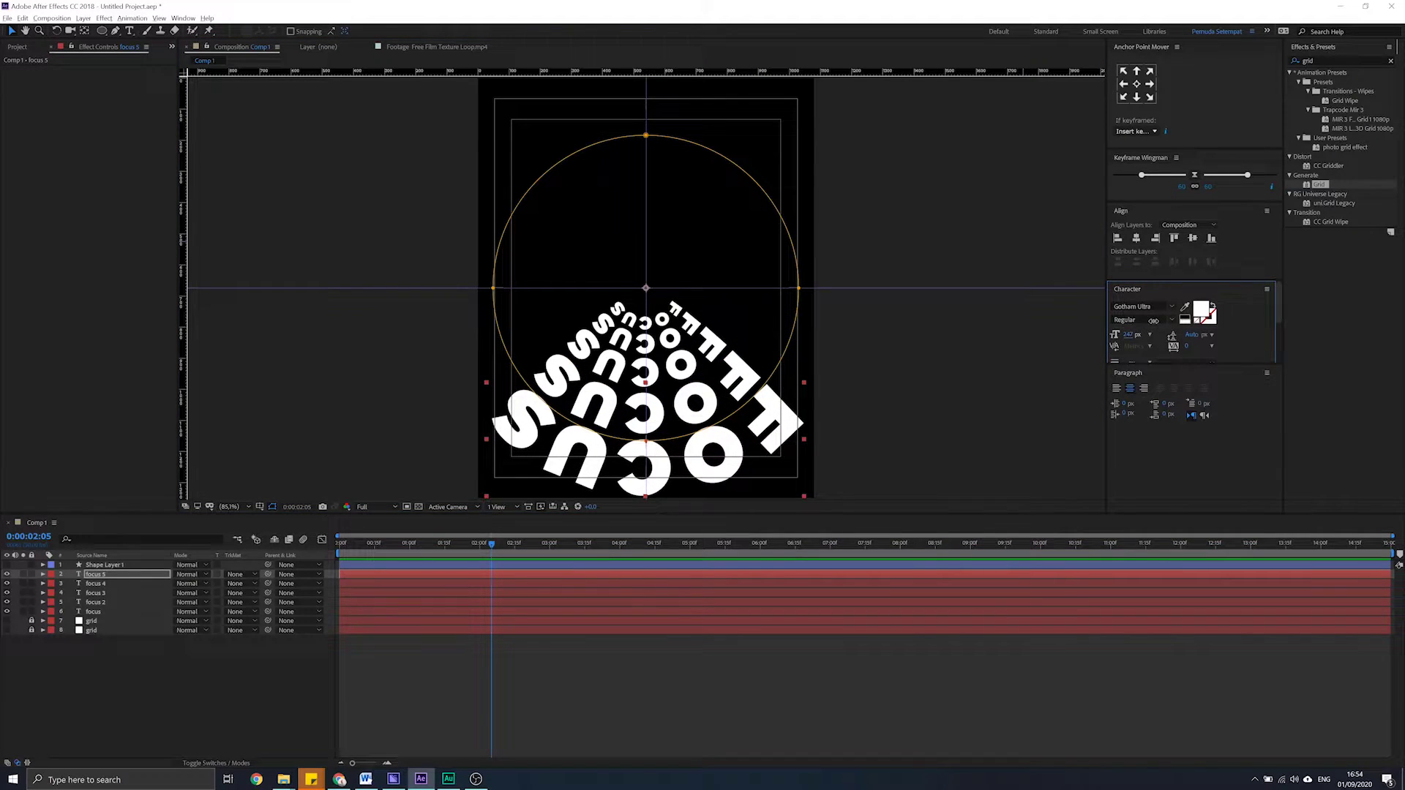
# Duplicate as focus 6, resize its mask circle slightly, and raise its font to 332 px
pyautogui.hotkey('ctrl', 'd')
pyautogui.press(',')
pyautogui.press(',')
pyautogui.doubleClick(736, 197)
pyautogui.moveTo(774, 152); pyautogui.dragTo(772, 156)
pyautogui.press('Return')
pyautogui.moveTo(1128, 334); pyautogui.dragTo(1164, 322)
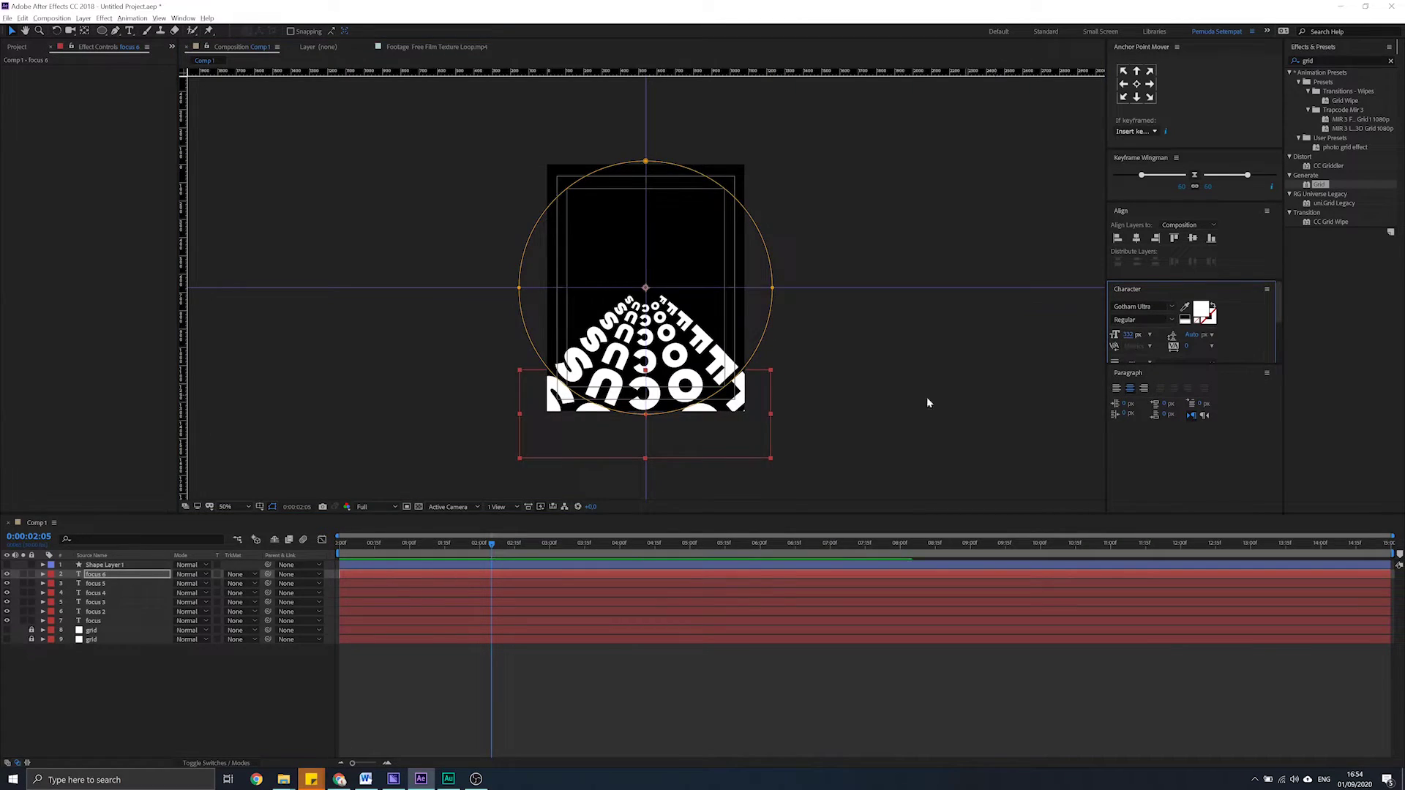
pyautogui.hotkey('shift', '/')
pyautogui.click(257, 674)
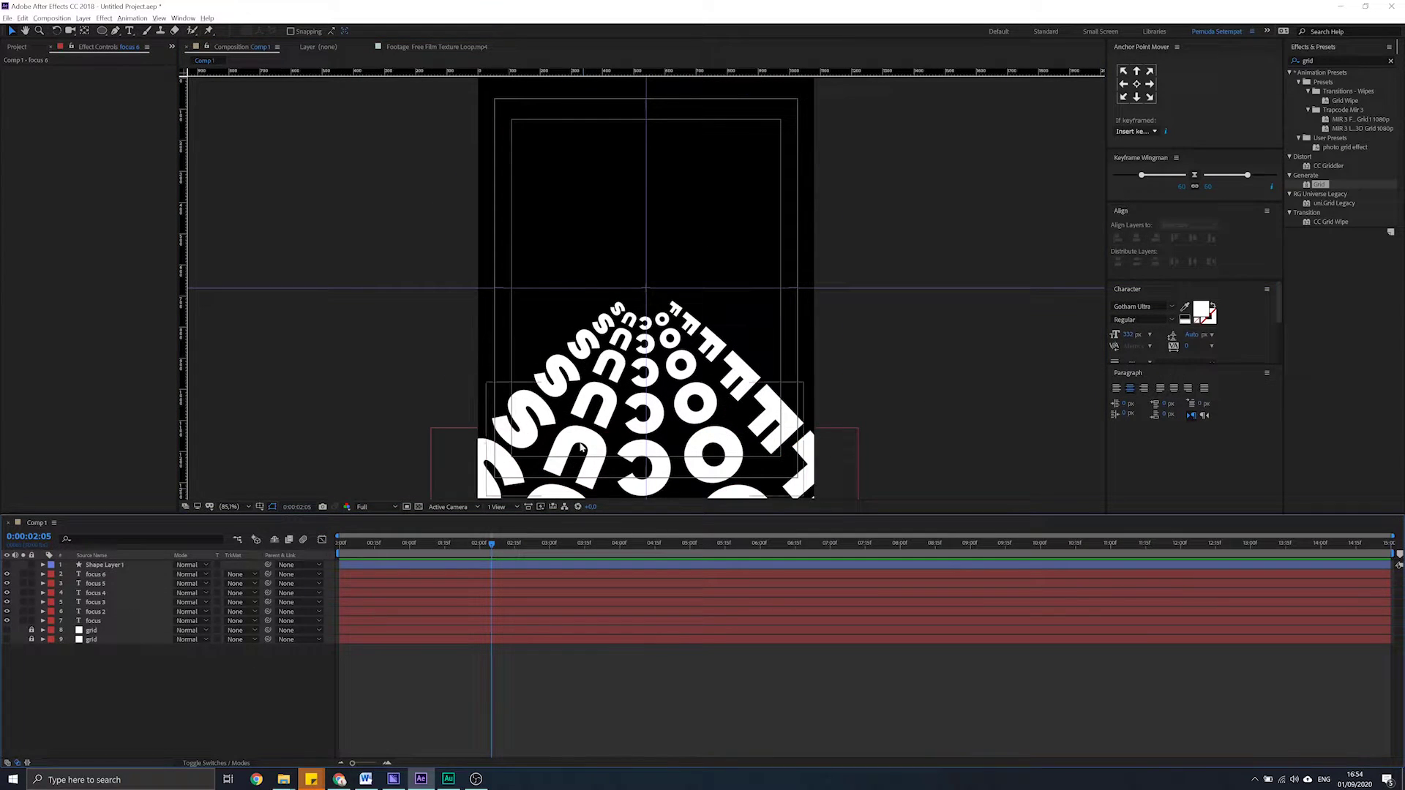
# Add a Null Object layer, Null 1, to Comp 1
pyautogui.rightClick(188, 668)
pyautogui.moveTo(248, 558)
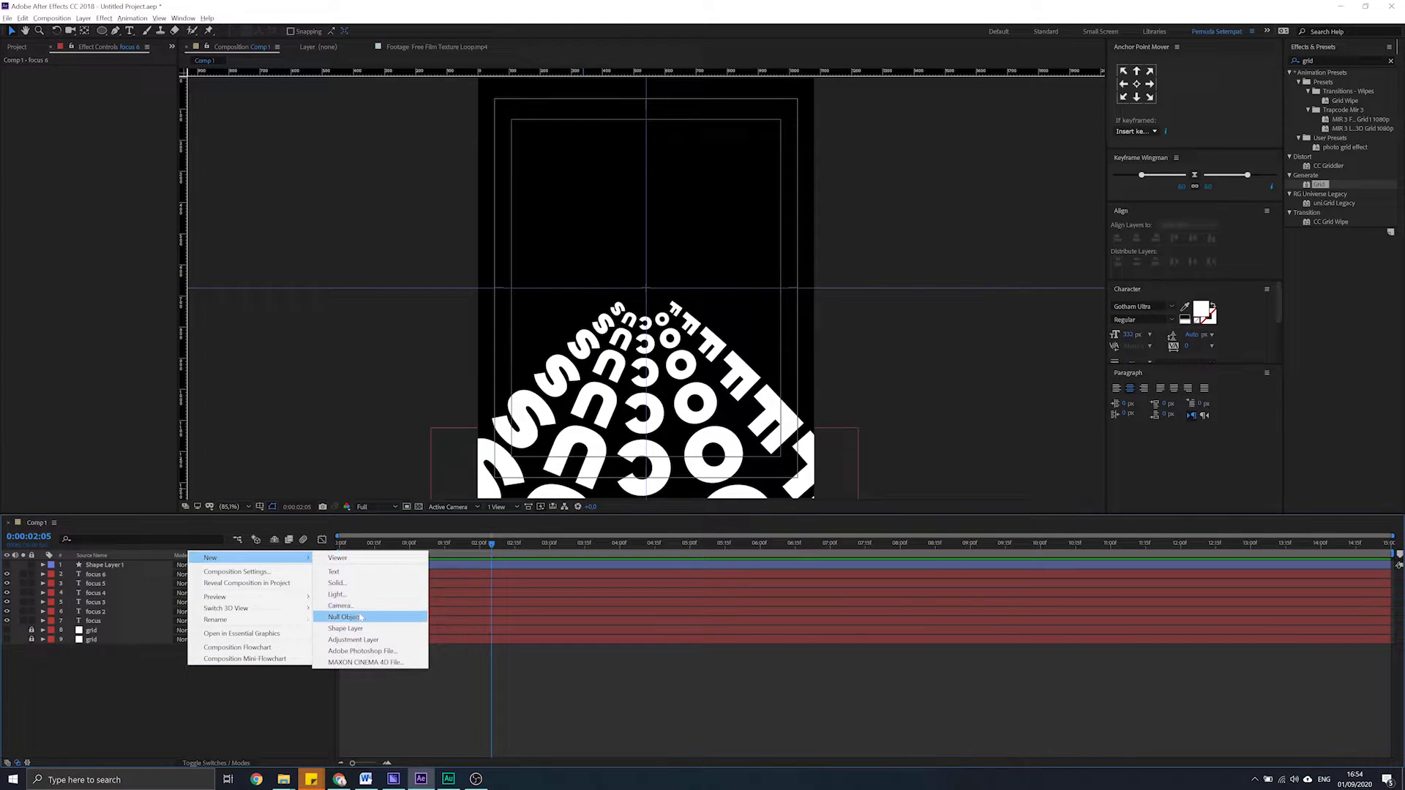
pyautogui.click(344, 617)
# Parent all six FOCUS text layers to Null 1 and show its Rotation property
pyautogui.click(97, 585)
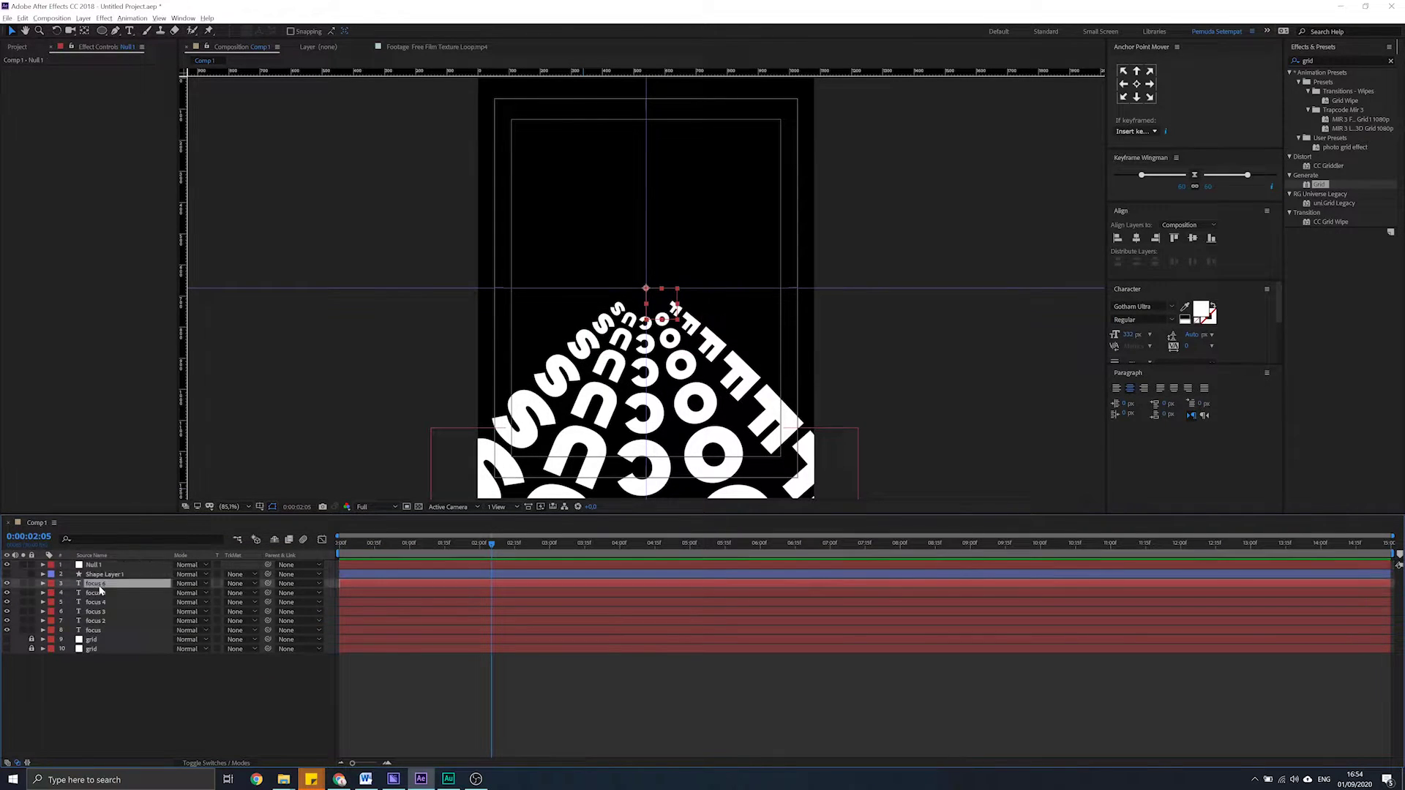
pyautogui.keyDown('shift'); pyautogui.click(93, 630); pyautogui.keyUp('shift')
pyautogui.moveTo(268, 584); pyautogui.dragTo(96, 567)
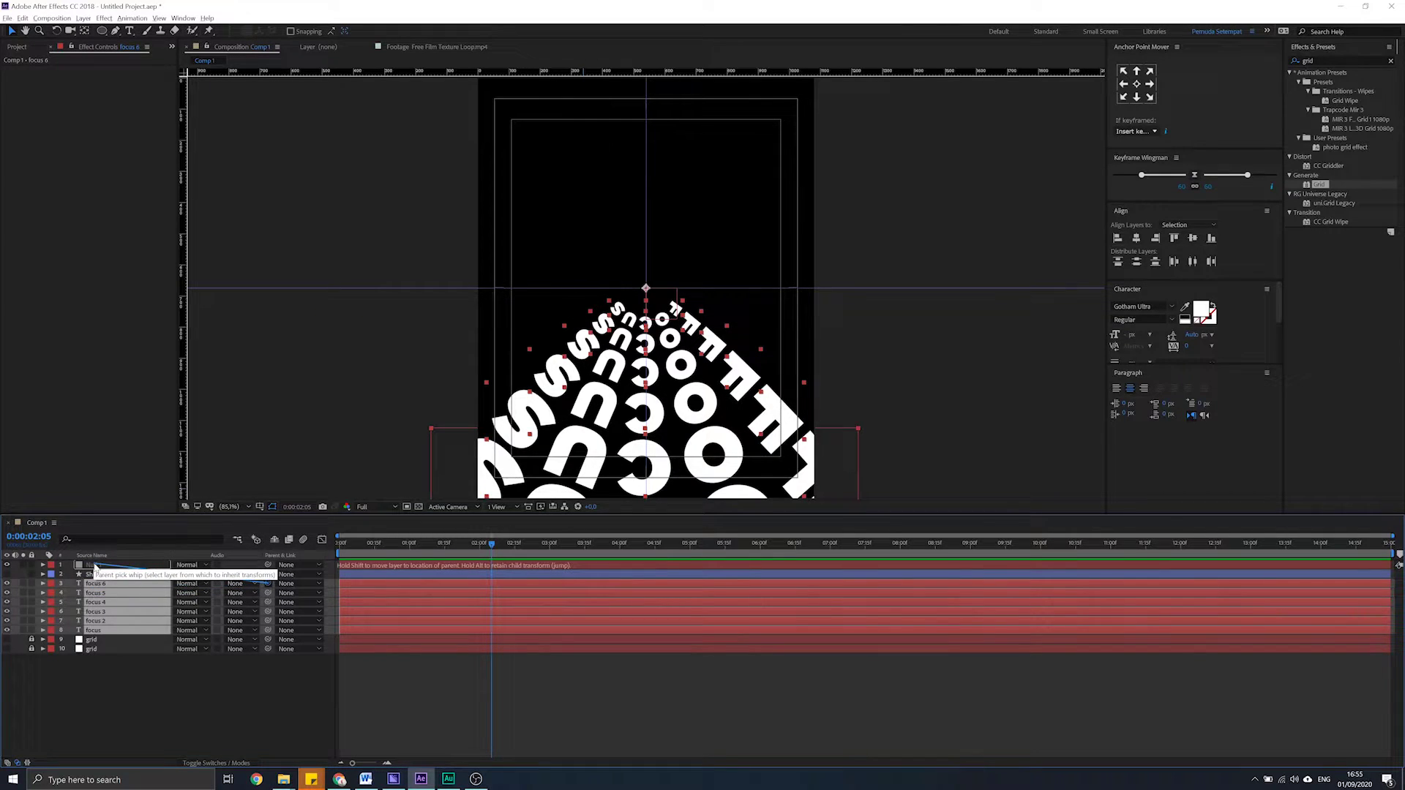
pyautogui.click(94, 567)
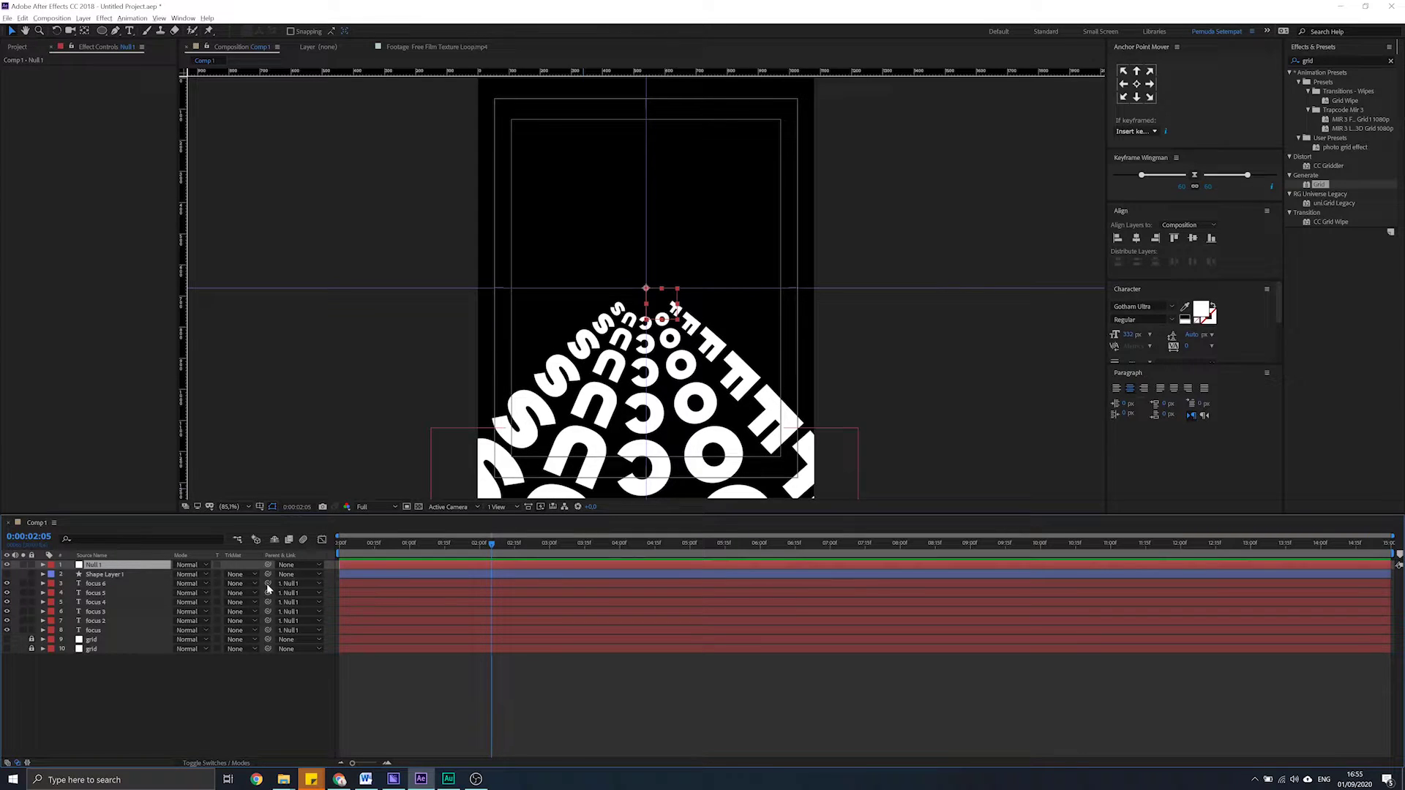
pyautogui.press('r')
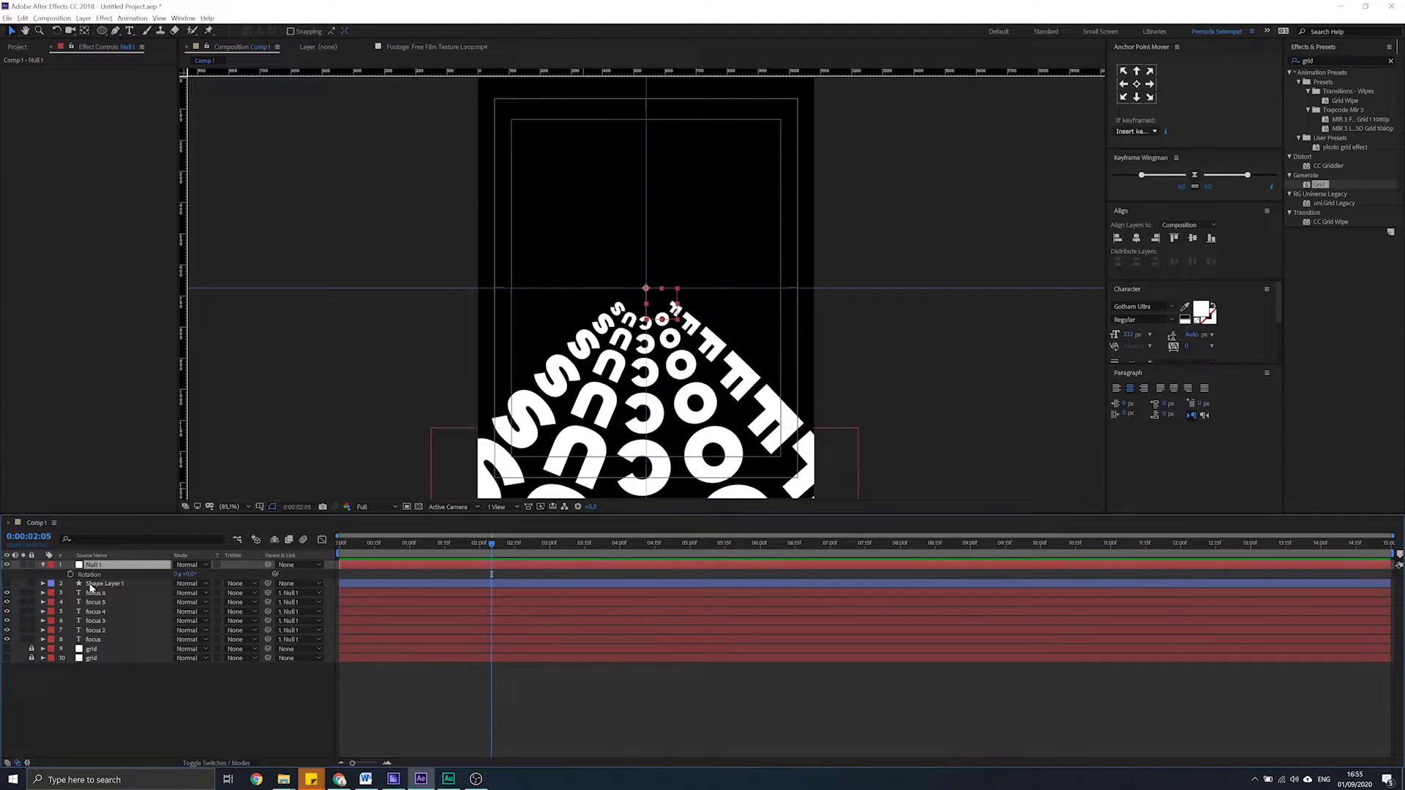
# At the start of the timeline, set Null 1's Rotation to 90° and keyframe it
pyautogui.moveTo(187, 578)
pyautogui.mouseDown()
pyautogui.moveTo(150, 572)
pyautogui.moveTo(217, 575)
pyautogui.mouseUp()
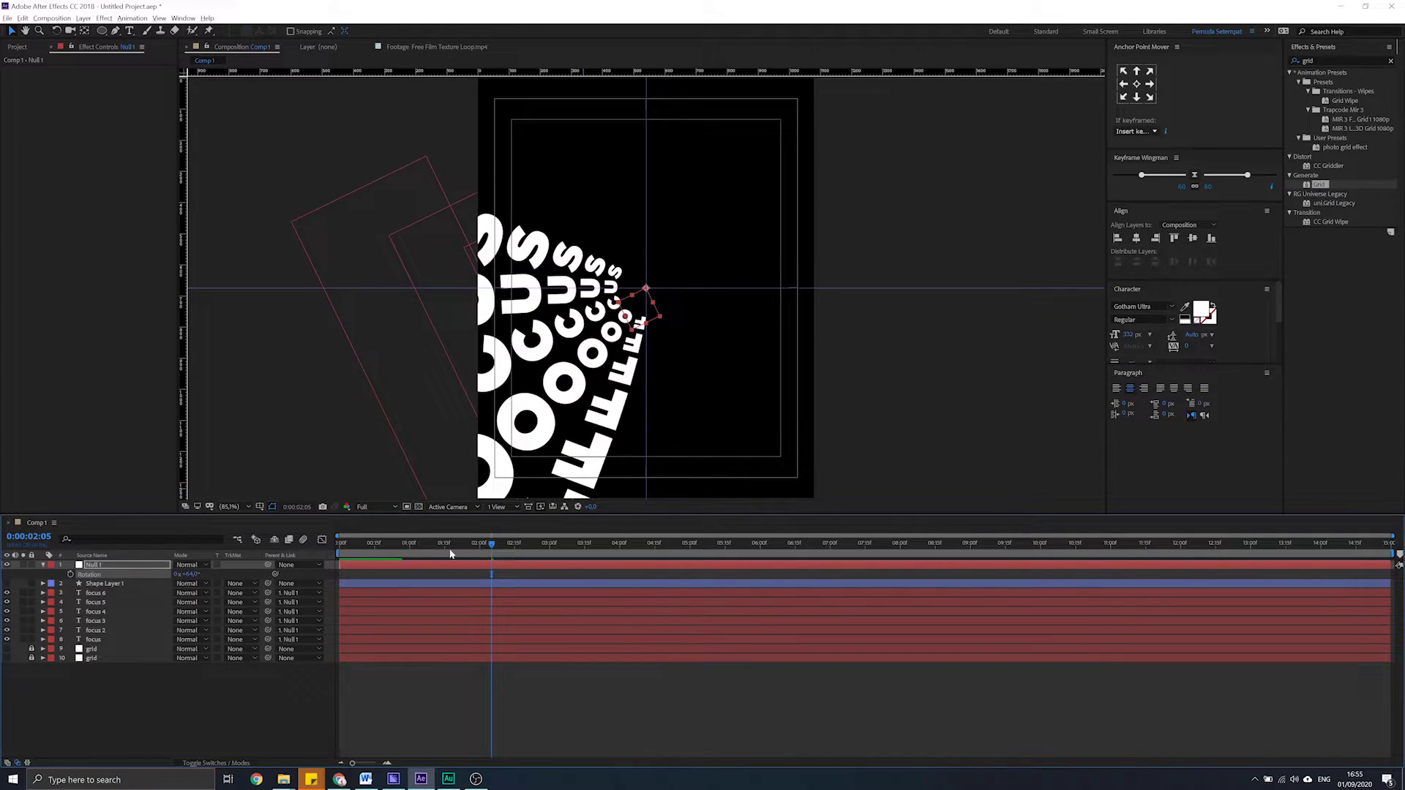
pyautogui.moveTo(417, 544); pyautogui.dragTo(338, 544)
pyautogui.click(192, 575)
pyautogui.write('90')
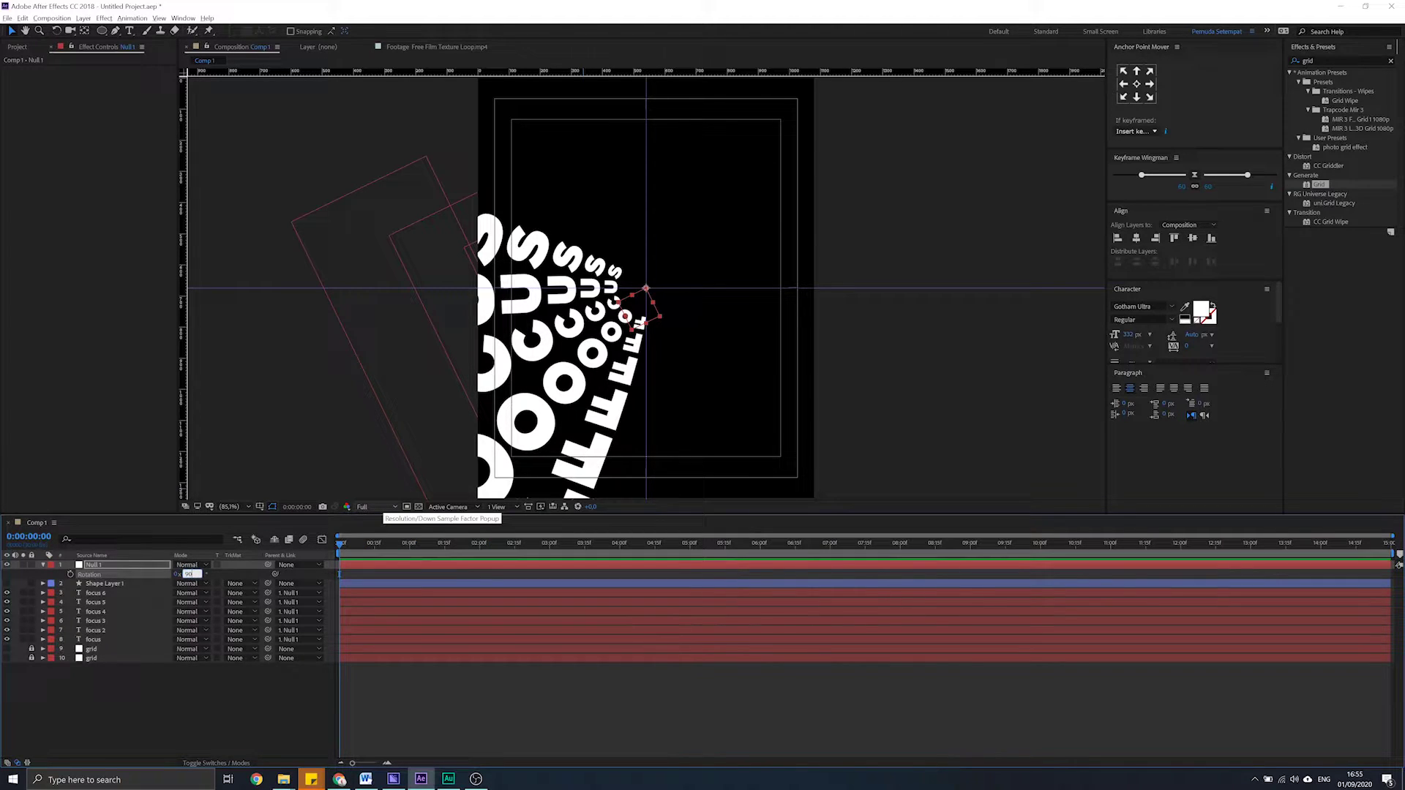
pyautogui.press('Return')
pyautogui.click(71, 575)
# At one second, set Null 1's Rotation to -90° as the second keyframe
pyautogui.click(410, 546)
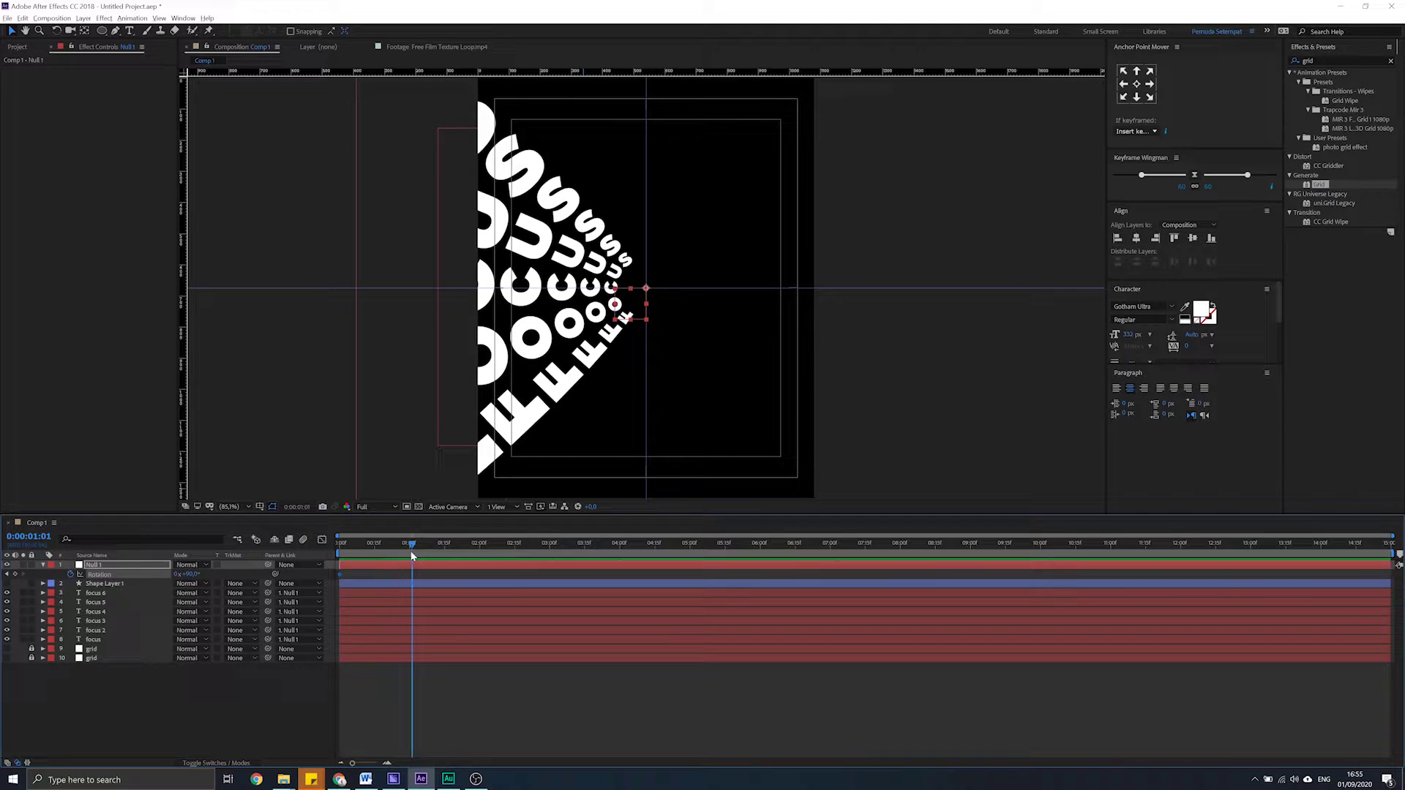
pyautogui.moveTo(196, 575); pyautogui.dragTo(189, 590)
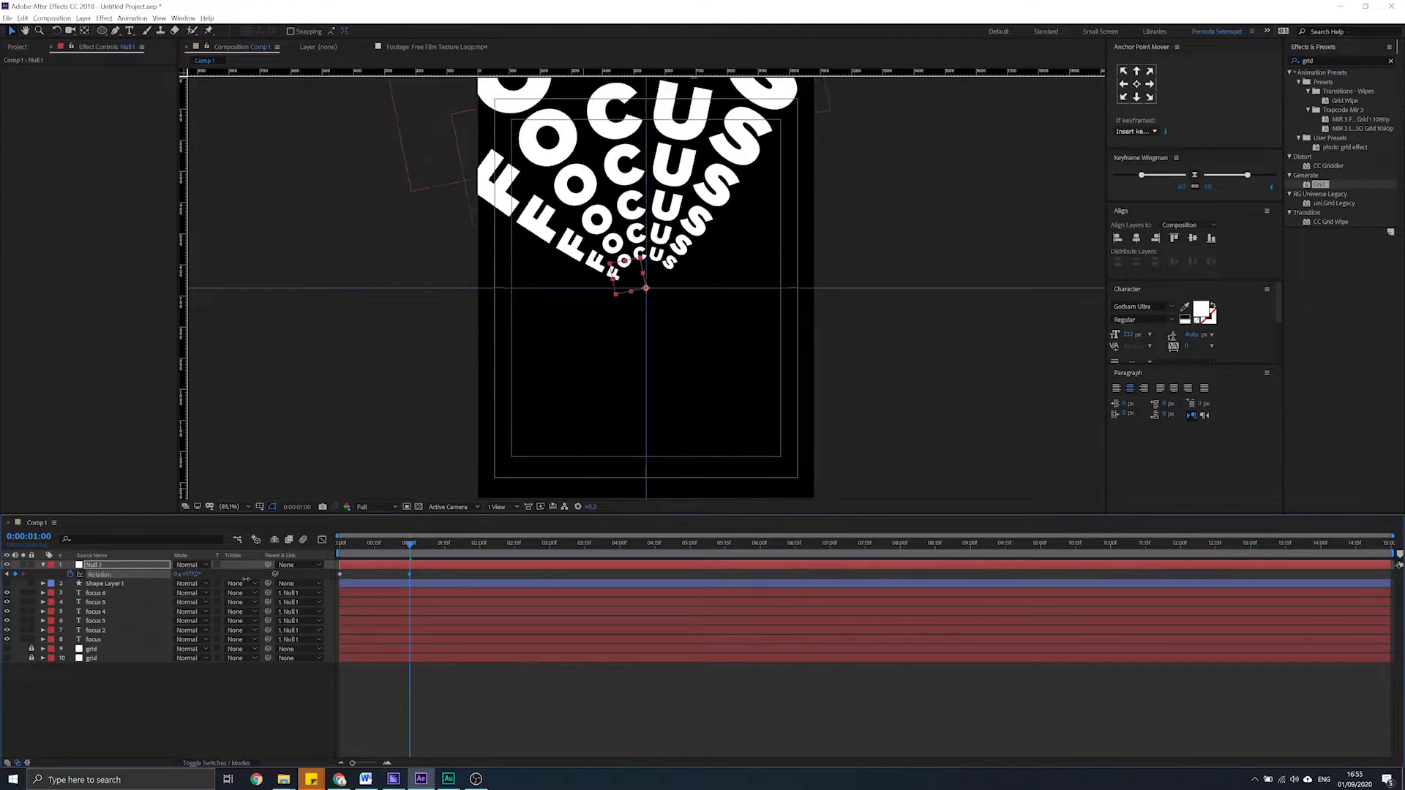
pyautogui.click(192, 574)
pyautogui.press('Return')
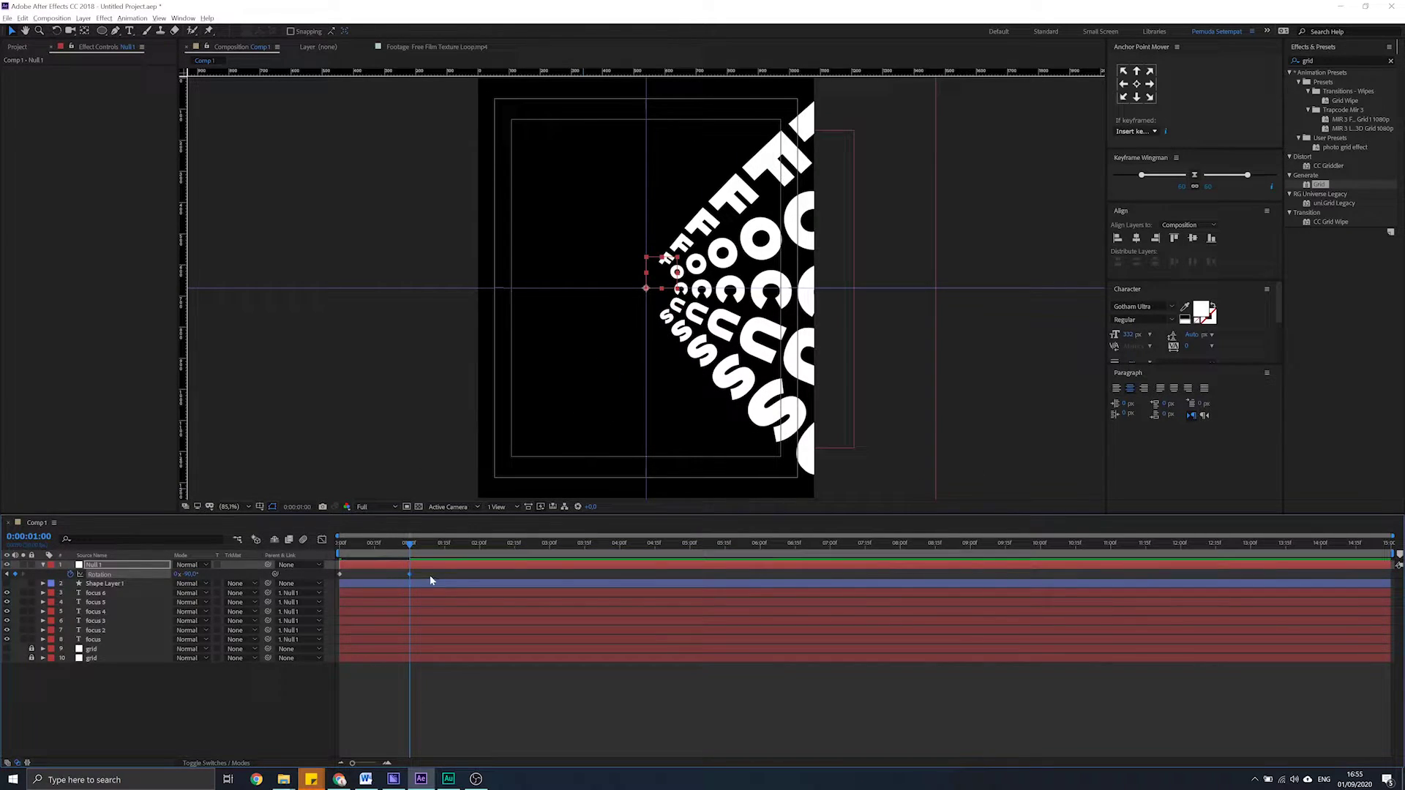
# Ease both Rotation keyframes with a Keyframe Wingman influence of 65, then preview
pyautogui.moveTo(427, 572); pyautogui.dragTo(316, 589)
pyautogui.moveTo(437, 572); pyautogui.dragTo(320, 586)
pyautogui.moveTo(1132, 179); pyautogui.dragTo(1130, 176)
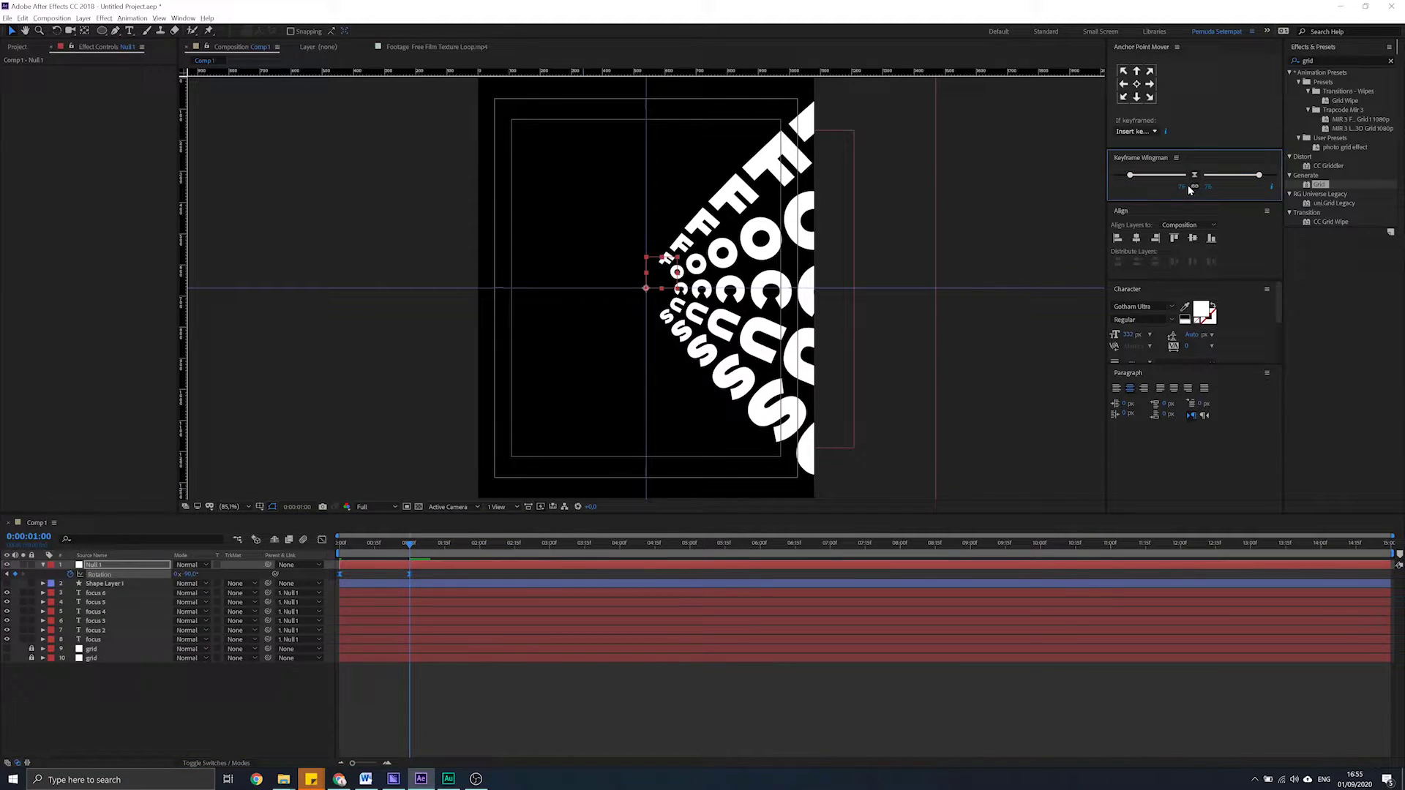
pyautogui.write('65')
pyautogui.press('Return')
pyautogui.press('space')
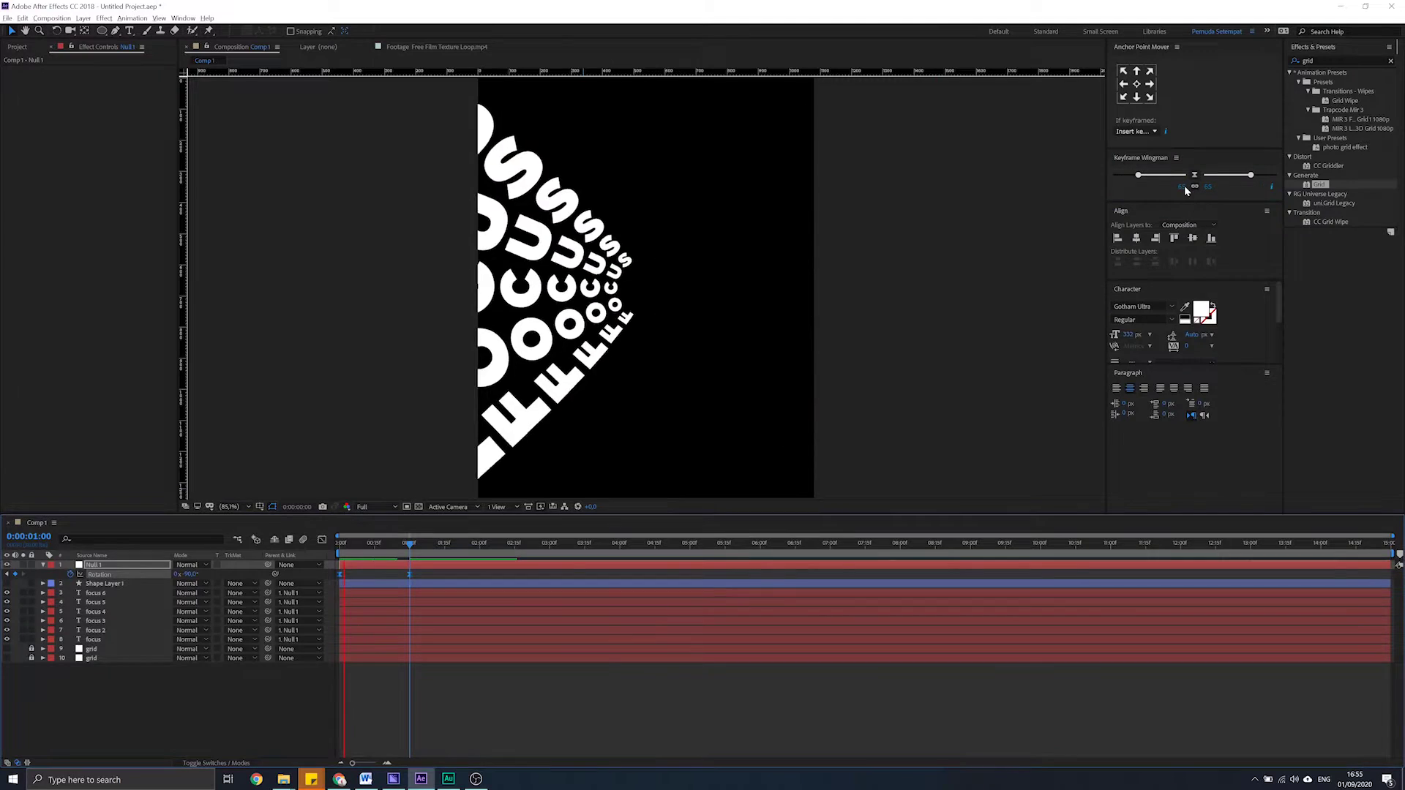
pyautogui.press('space')
pyautogui.press('space')
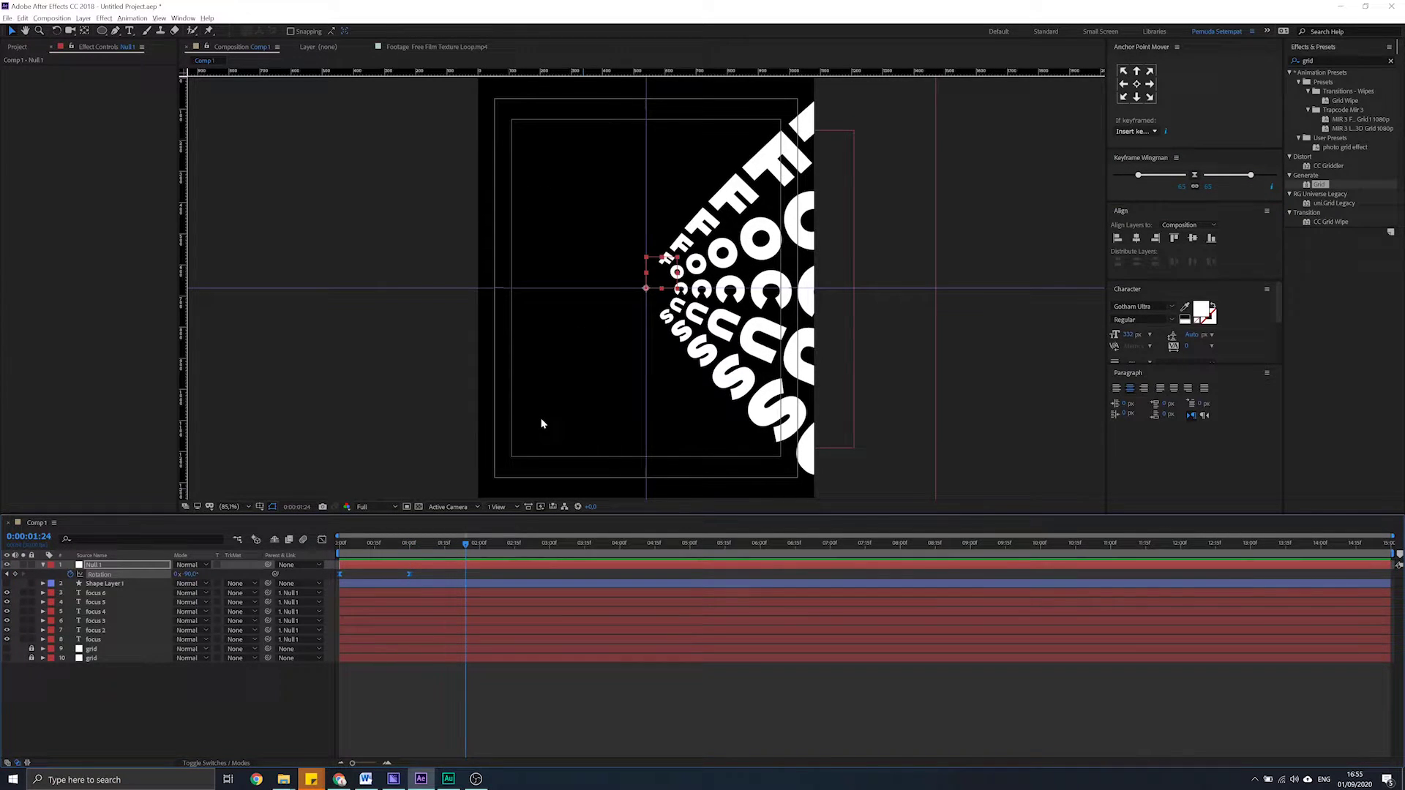
# At 0:00:01:12, begin an expression on Null 1's Rotation, typing 'lo'
pyautogui.click(438, 550)
pyautogui.click(378, 691)
pyautogui.keyDown('alt'); pyautogui.click(68, 574); pyautogui.keyUp('alt')
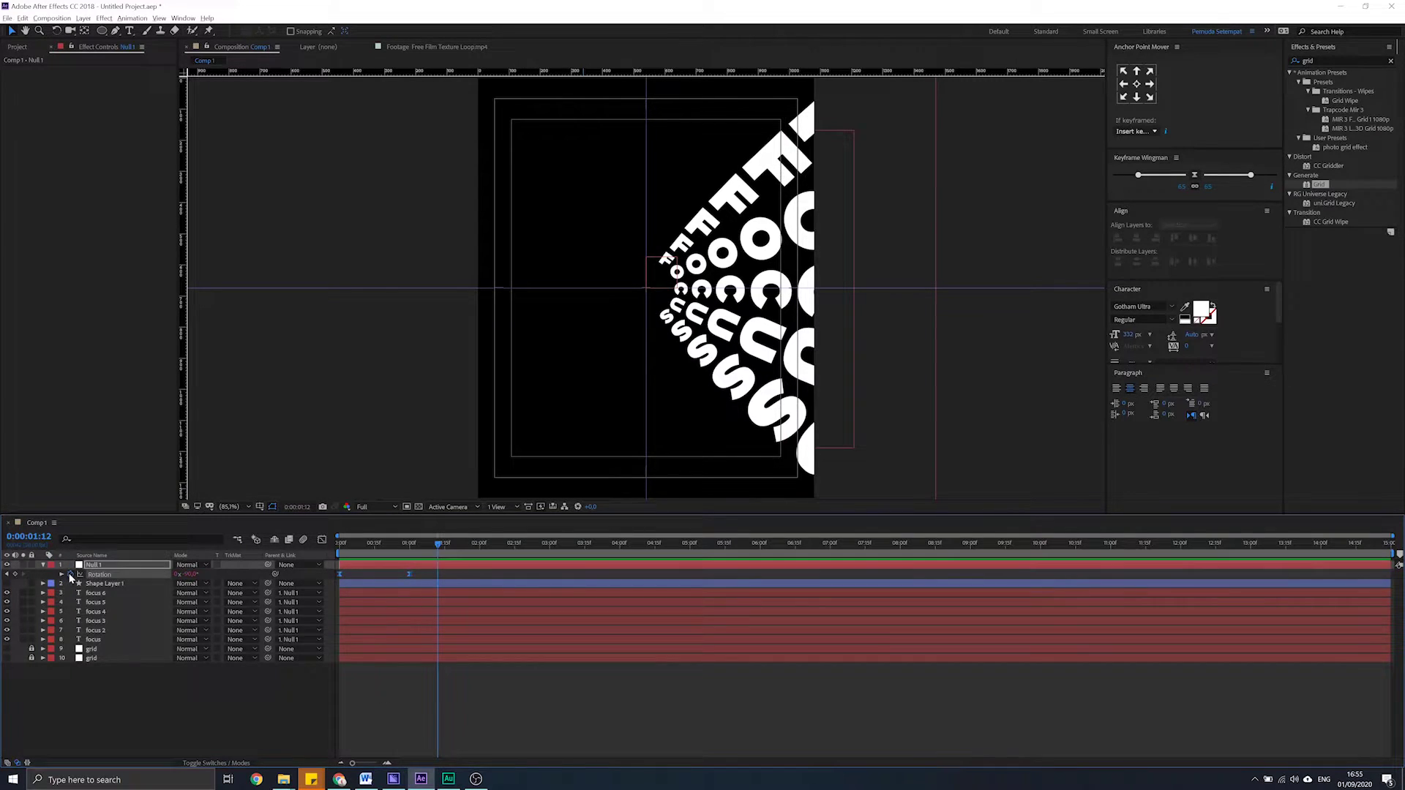
pyautogui.write('loopOut(')
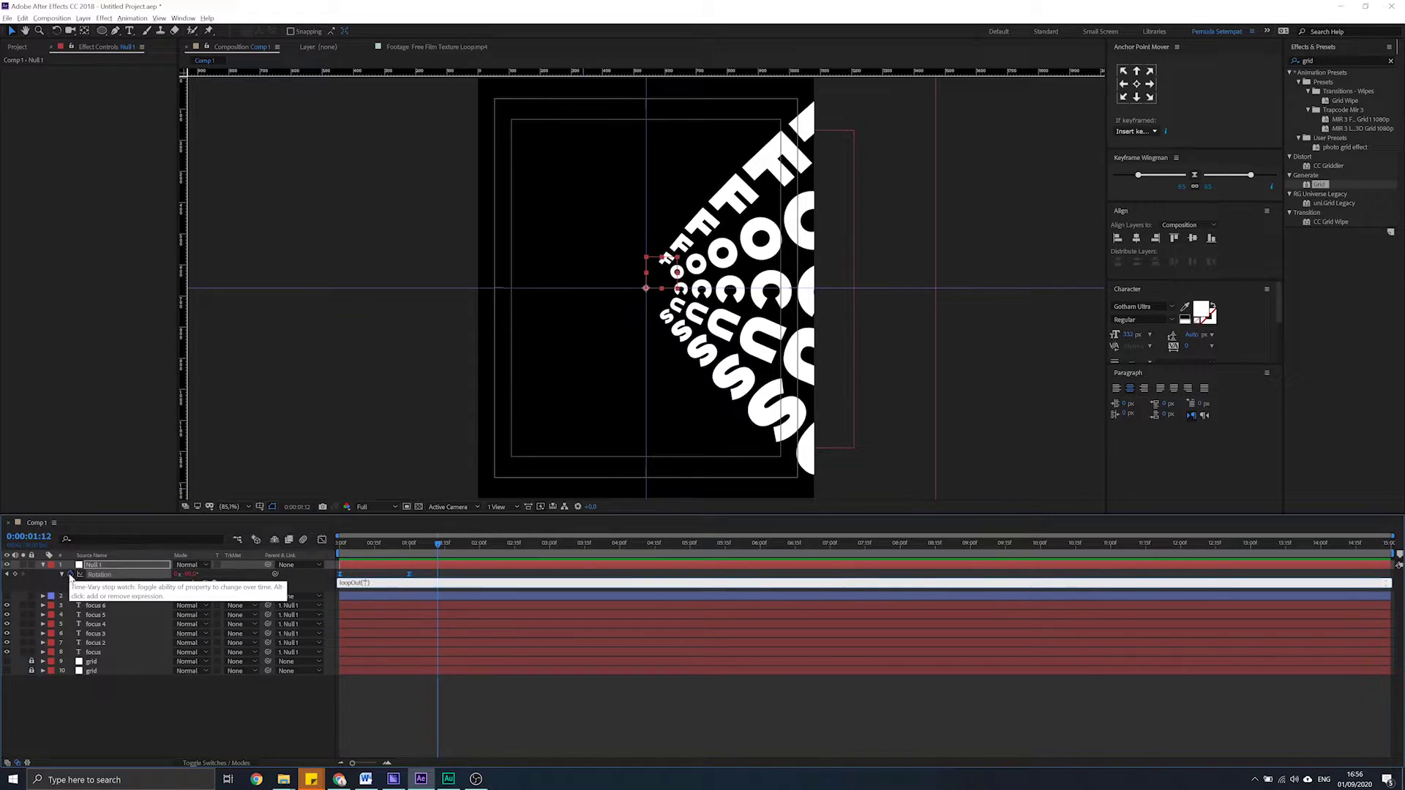
# Finish the Rotation expression as loopOut("pingpong"), preview the swing, then park the playhead at 0:00:02:22
pyautogui.write('ngpong')
pyautogui.press('KP_Enter')
pyautogui.press('space')
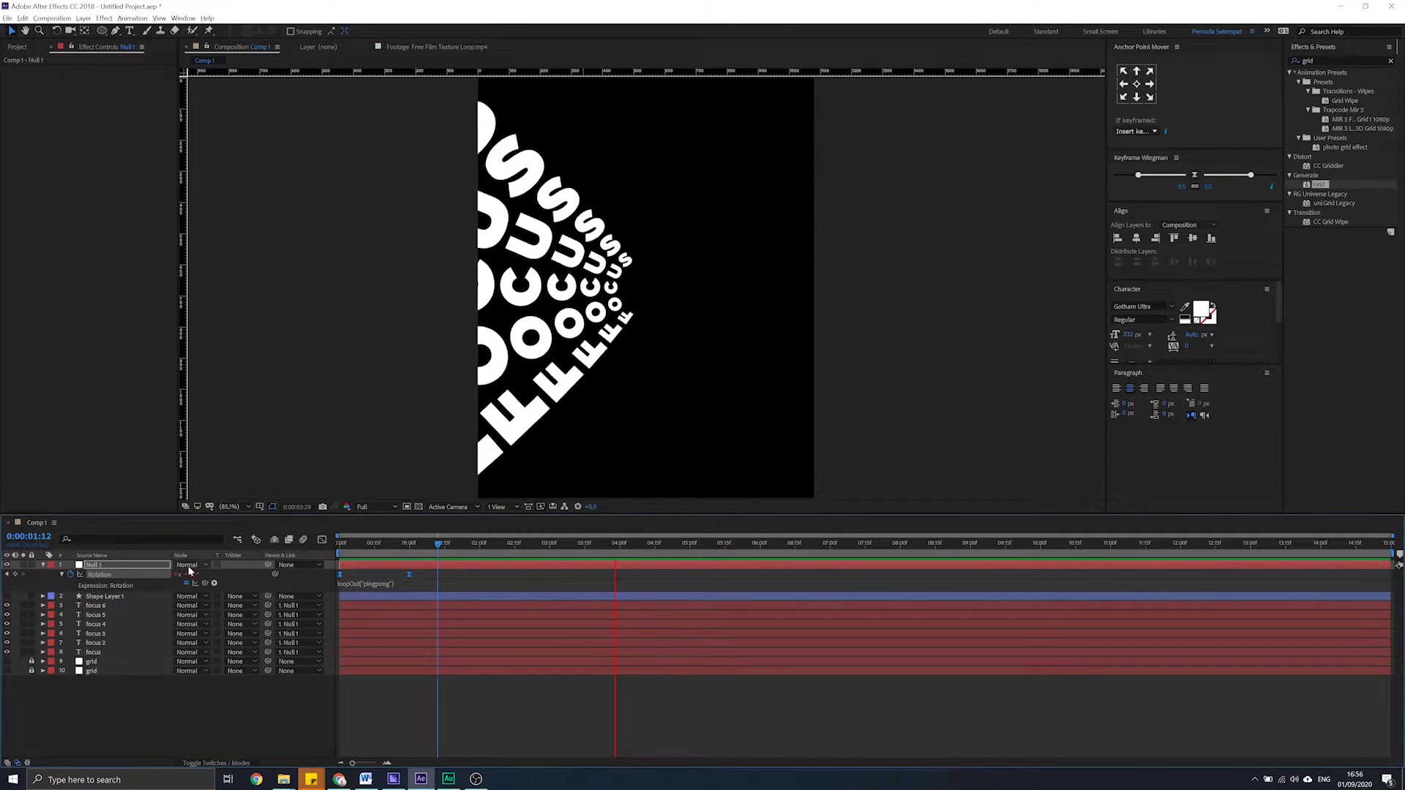
pyautogui.click(610, 546)
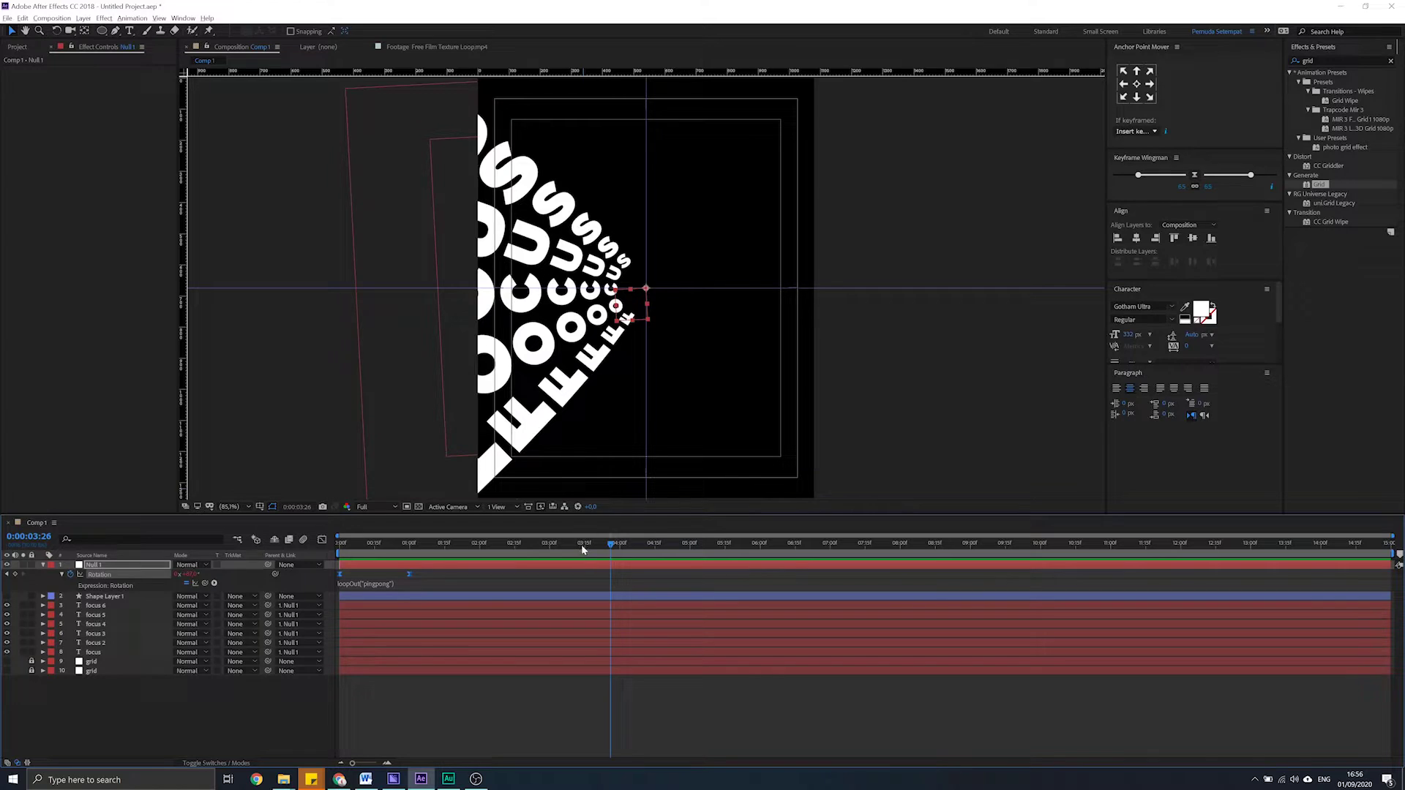
pyautogui.moveTo(583, 545); pyautogui.dragTo(532, 545)
pyautogui.click(106, 597)
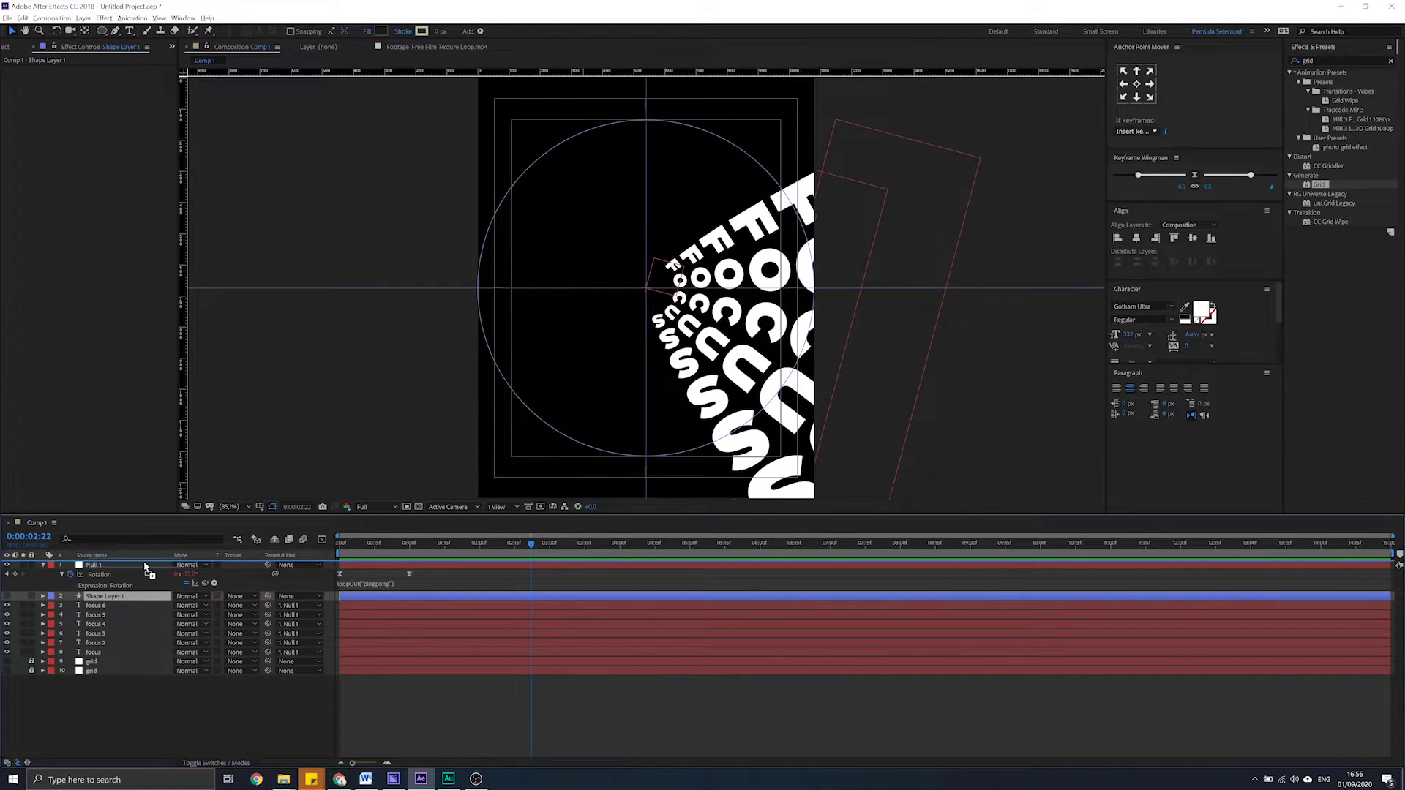
# Move Shape Layer 1 to the top of the layer stack and fill it white
pyautogui.moveTo(130, 600); pyautogui.dragTo(87, 567)
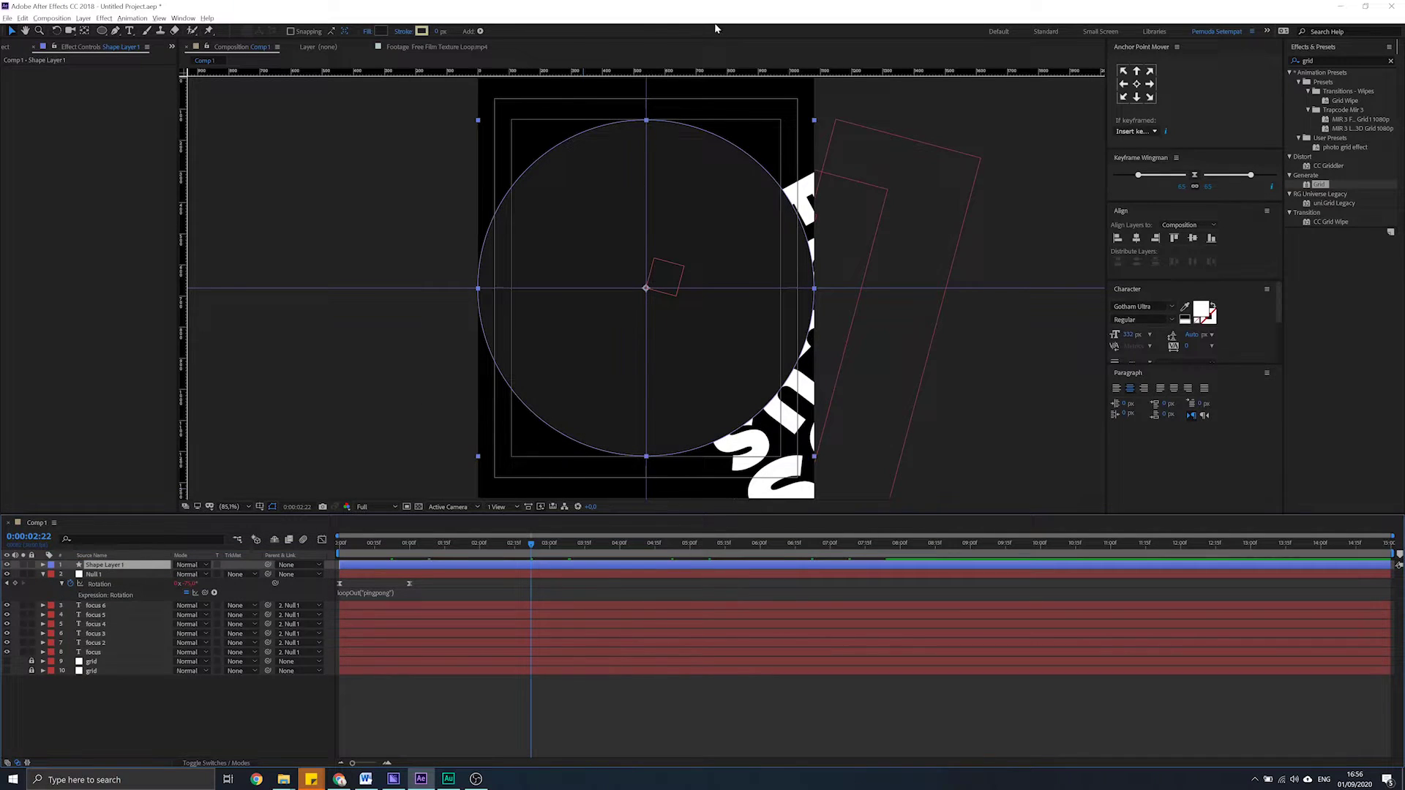
pyautogui.click(385, 31)
pyautogui.moveTo(854, 270); pyautogui.dragTo(791, 213)
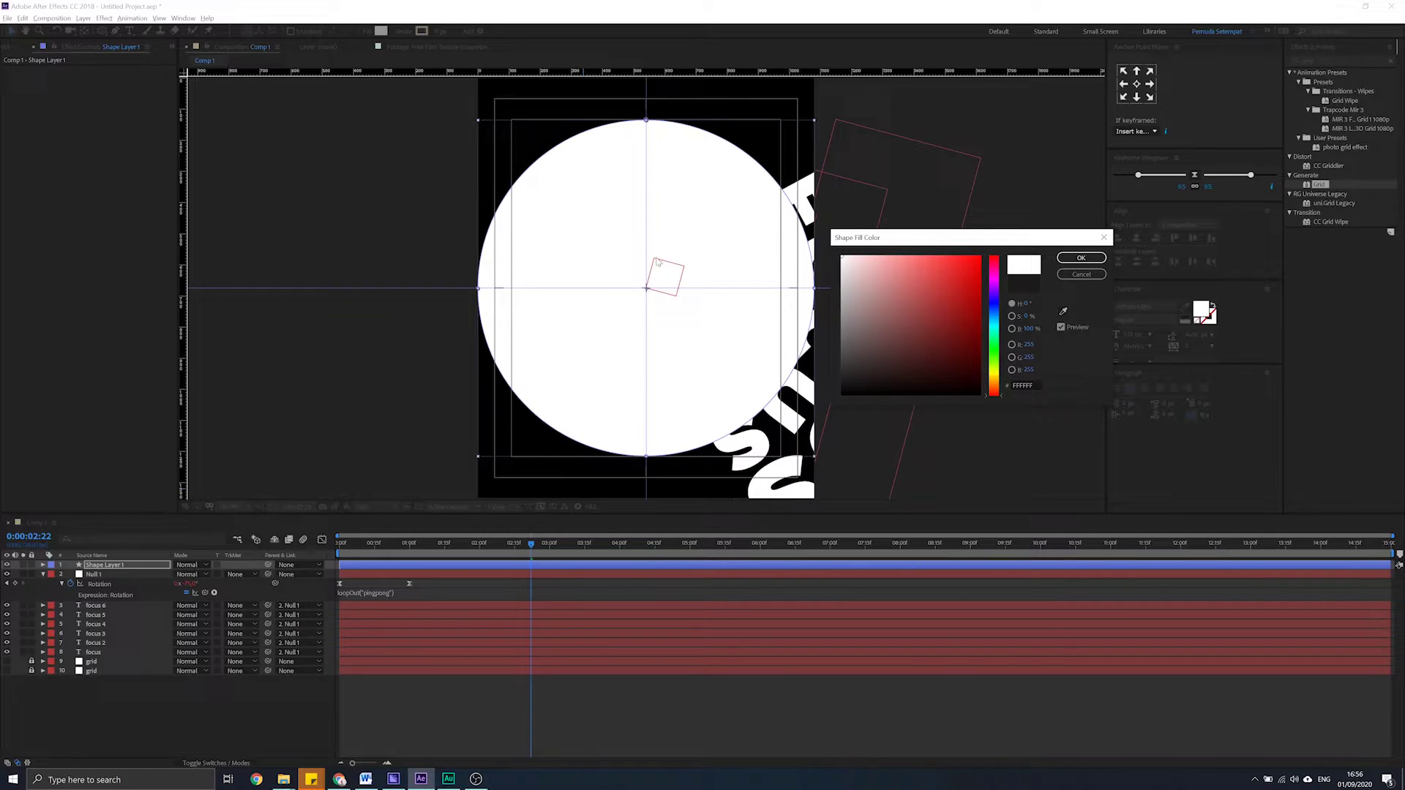
pyautogui.click(1081, 258)
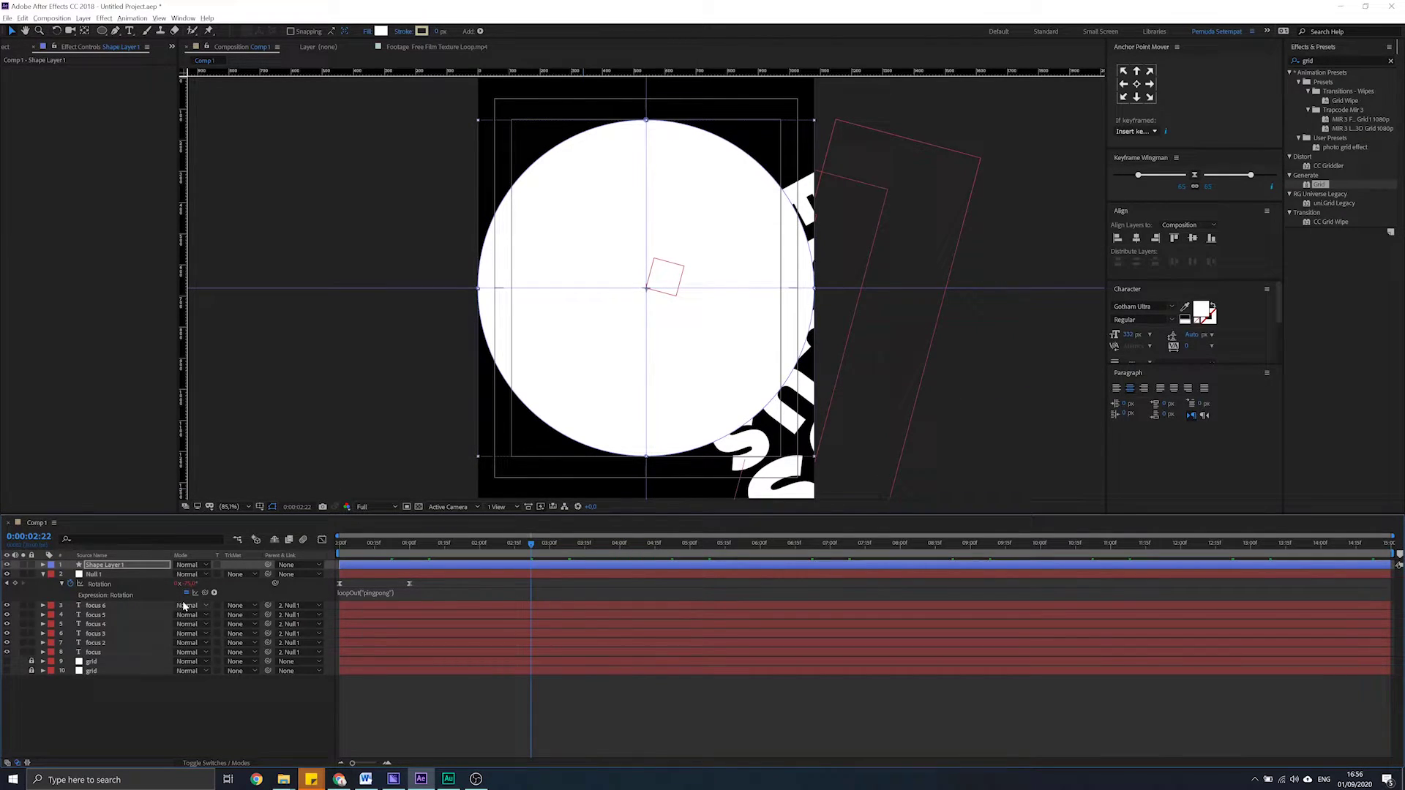
# Set the circle's Opacity to 15% and shrink its Scale to about 18%
pyautogui.press('t')
pyautogui.click(183, 574)
pyautogui.write('15')
pyautogui.press('Return')
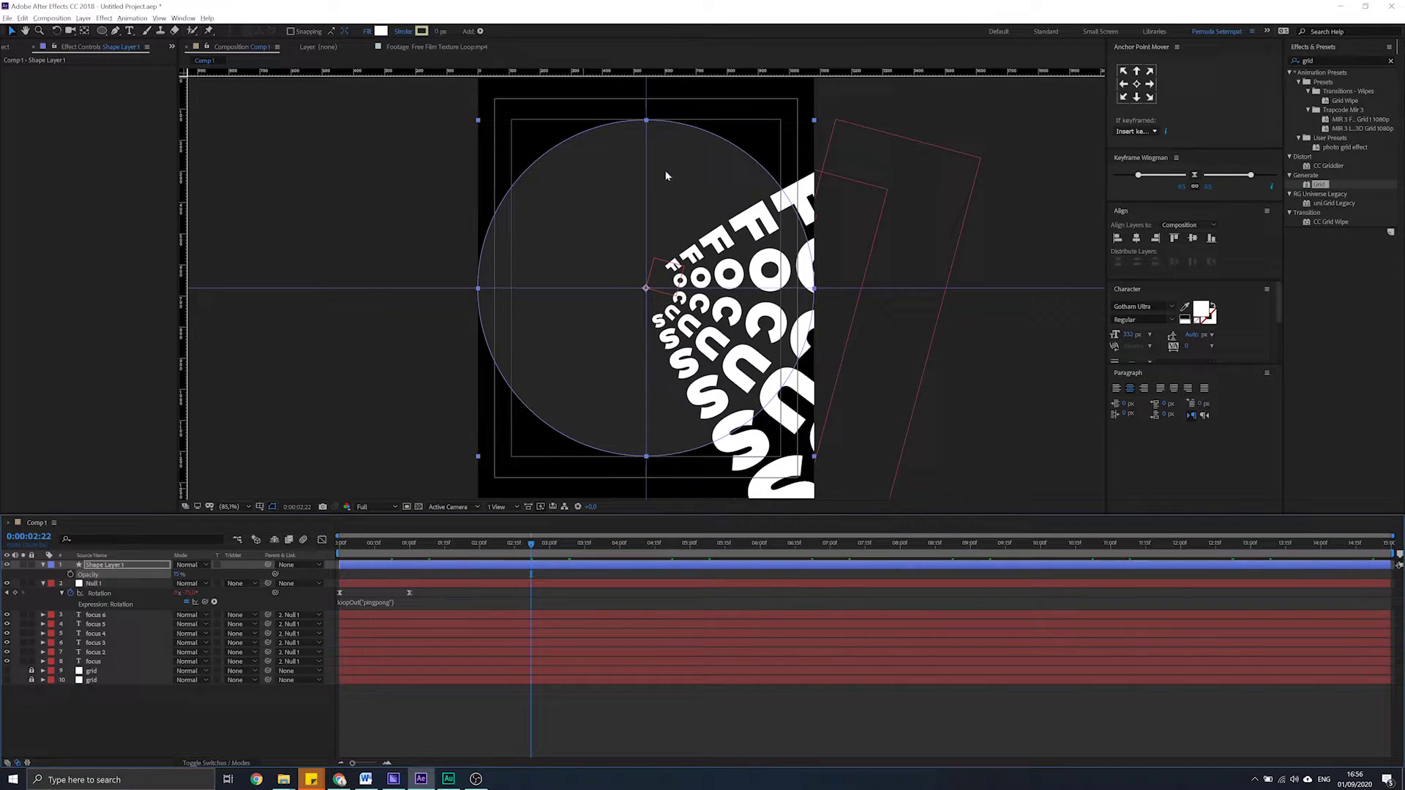
pyautogui.press('.')
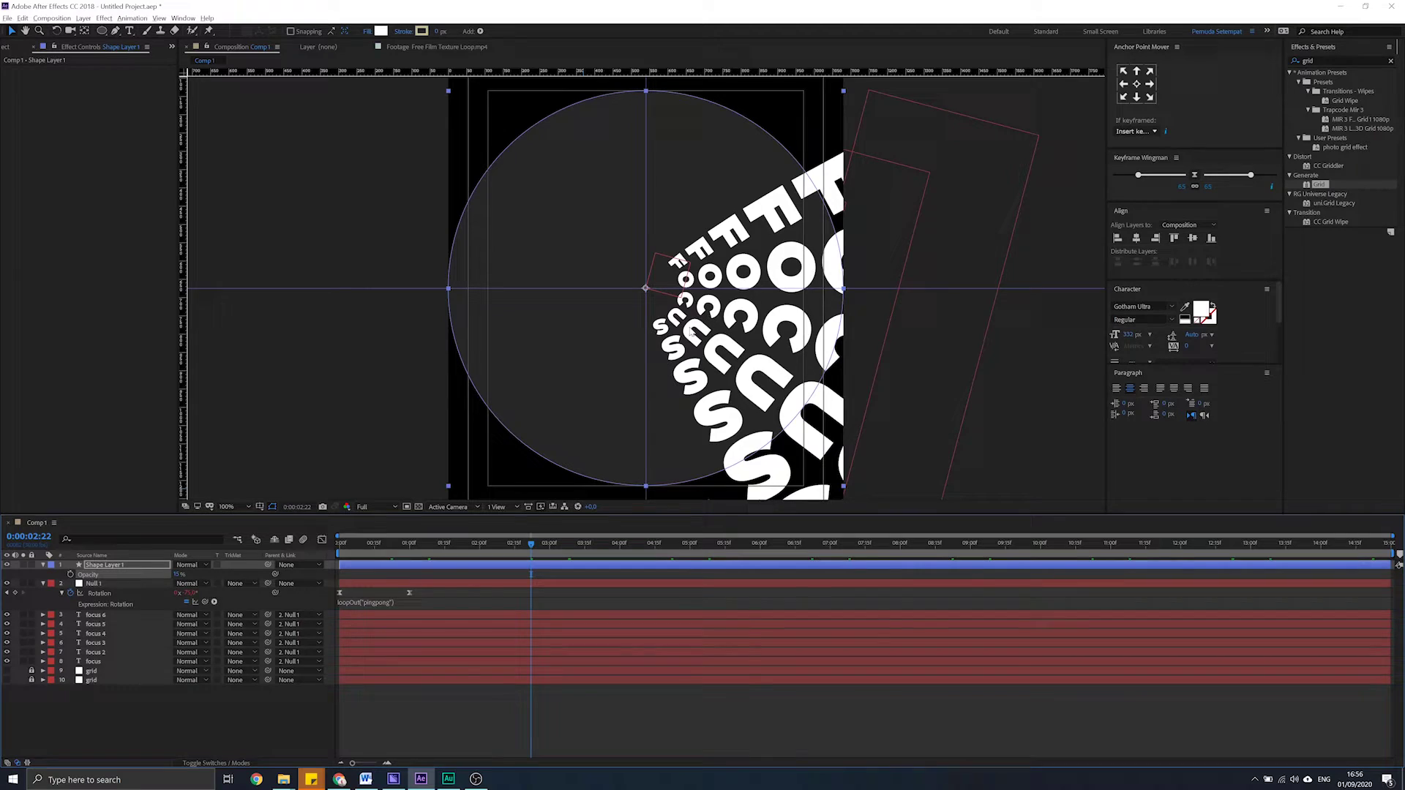
pyautogui.press('s')
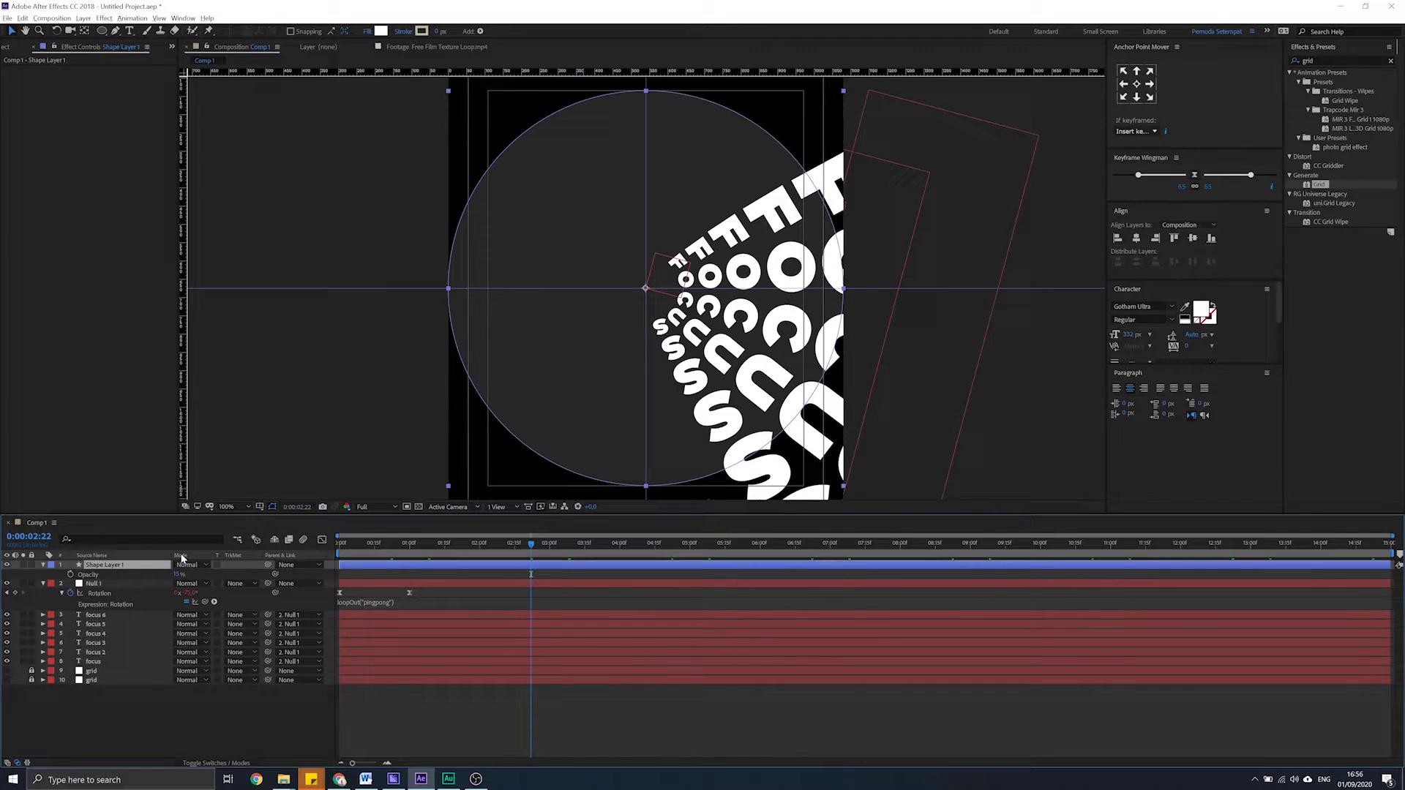
pyautogui.moveTo(202, 574); pyautogui.dragTo(146, 574)
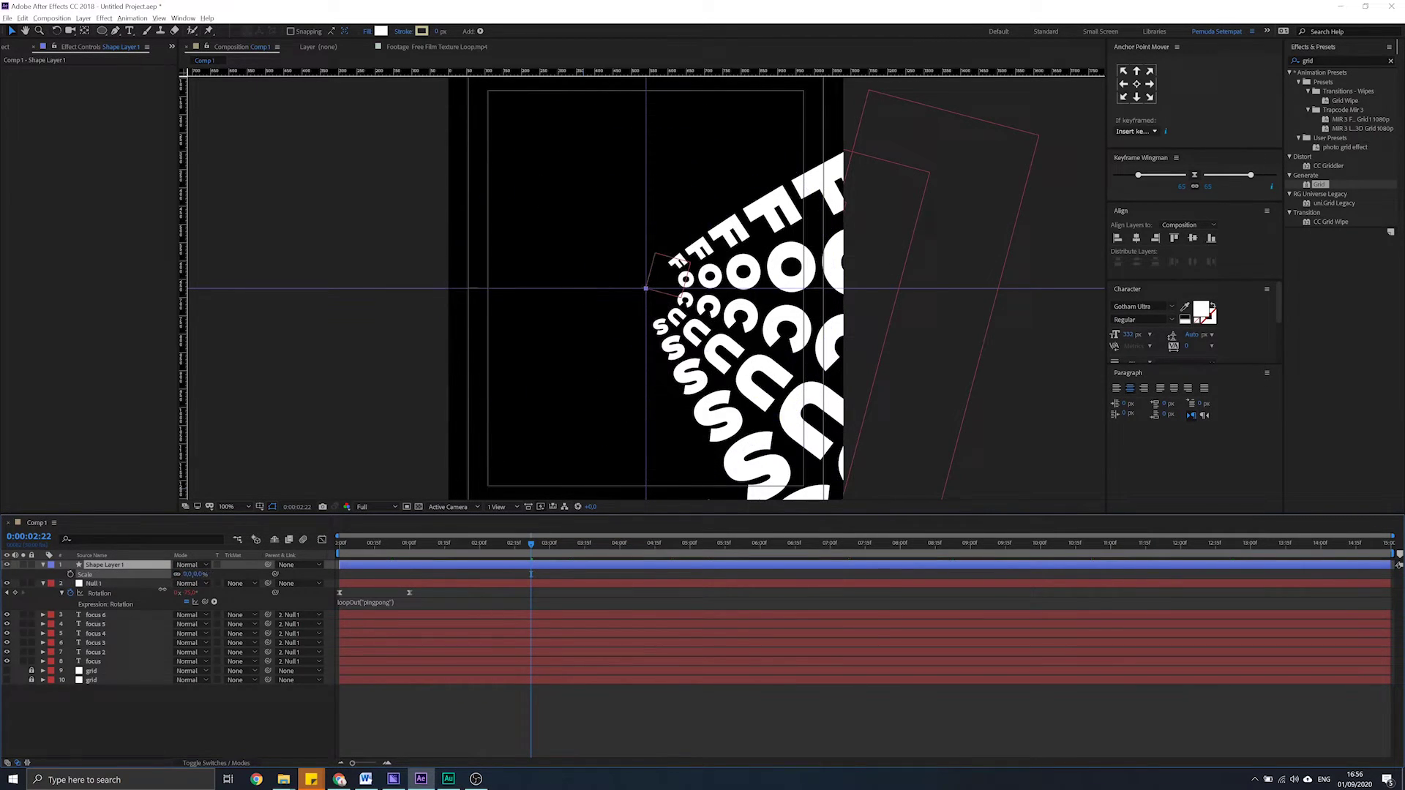
# Set Shape Layer 1's Scale to 26%
pyautogui.press('.')
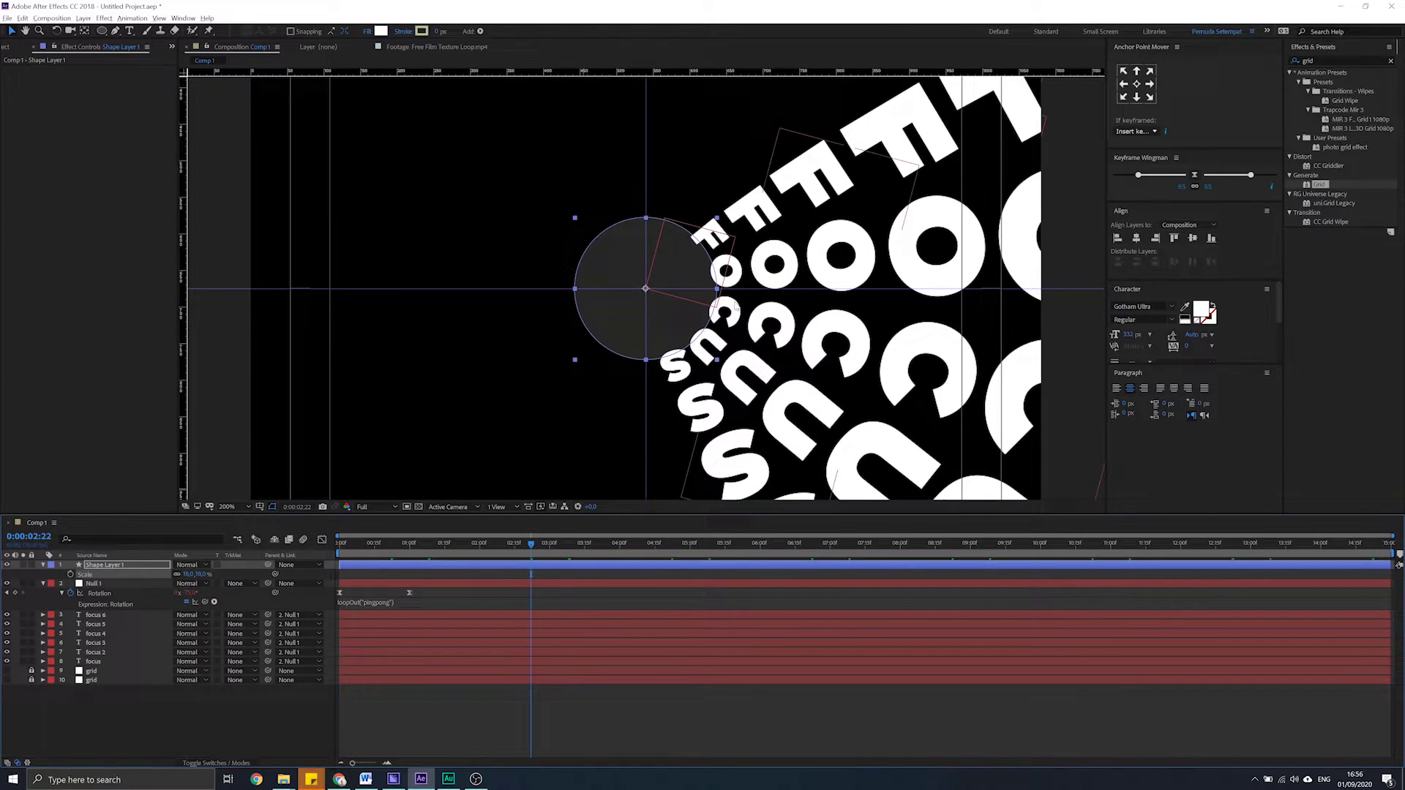
pyautogui.press('.')
pyautogui.moveTo(198, 575); pyautogui.dragTo(212, 577)
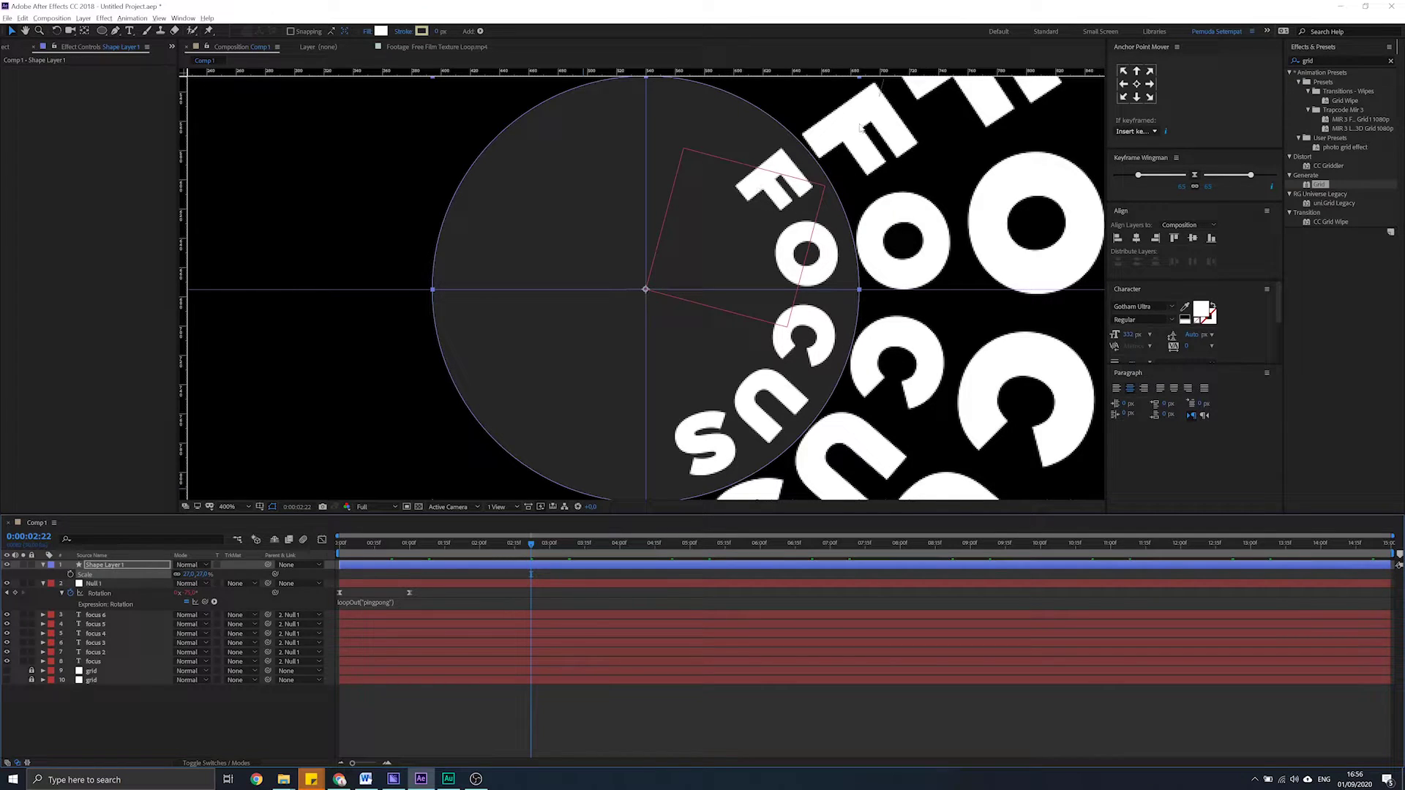
pyautogui.click(207, 575)
pyautogui.press('Down')
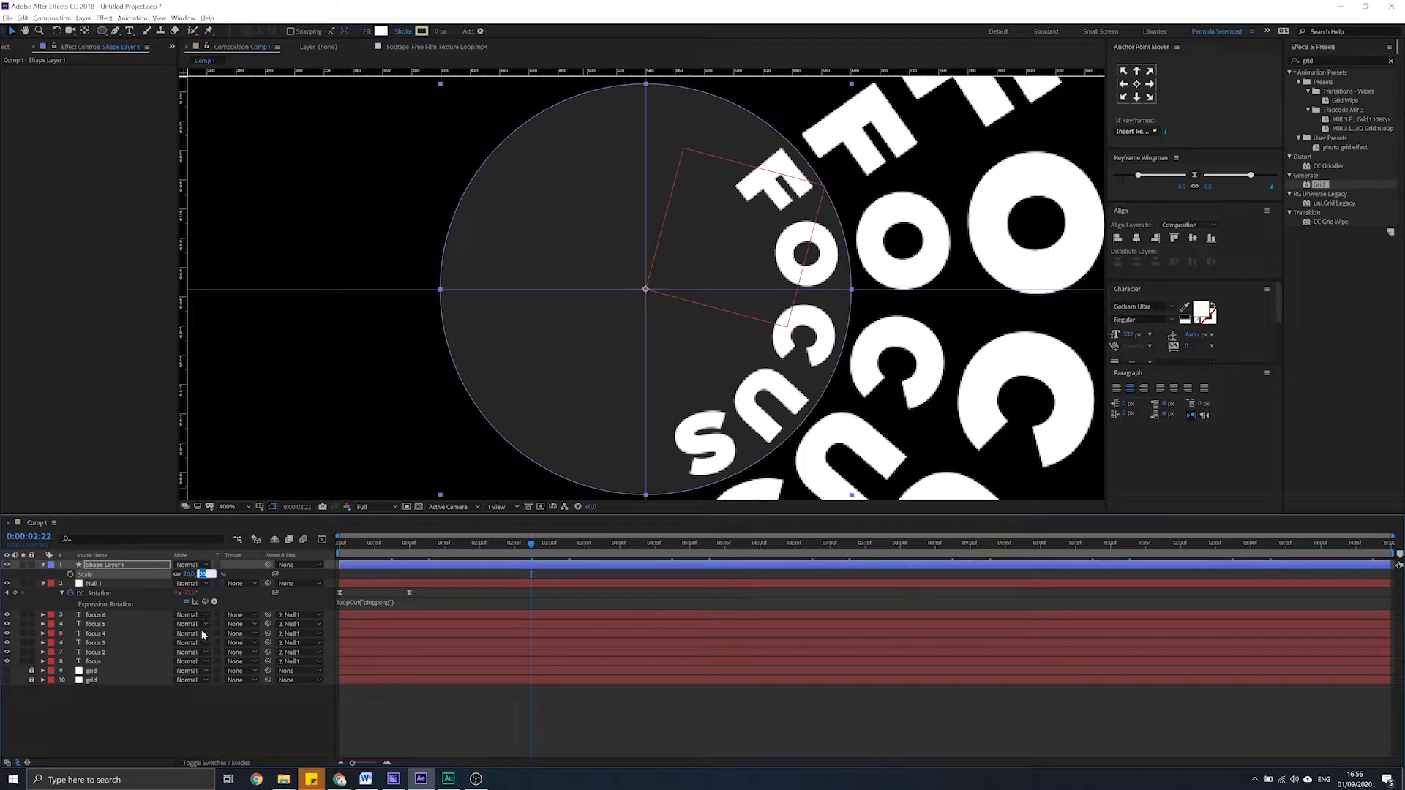
pyautogui.click(126, 566)
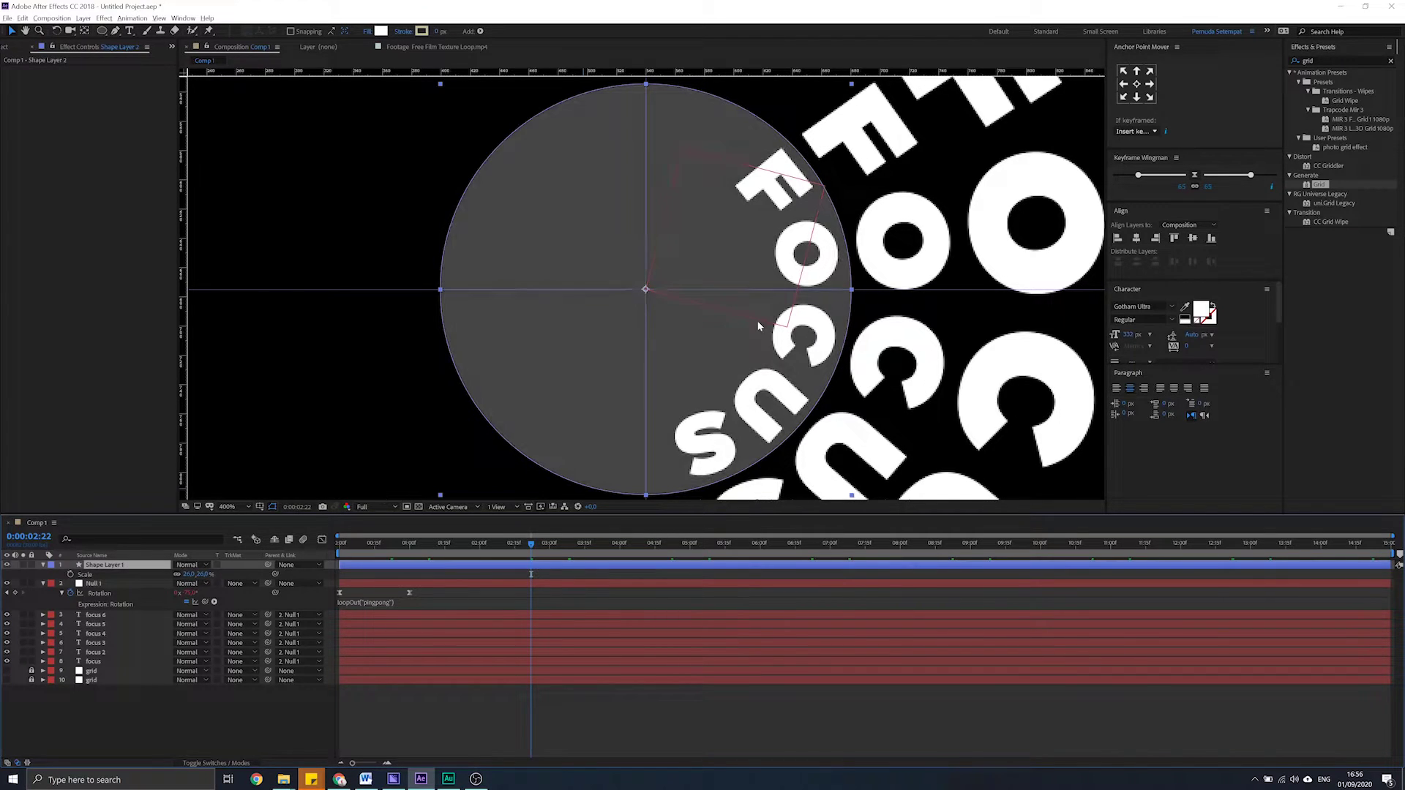
pyautogui.press(',')
# Duplicate the circle as Shape Layer 2 and scale the copy to 40,5%
pyautogui.hotkey('ctrl', 'd')
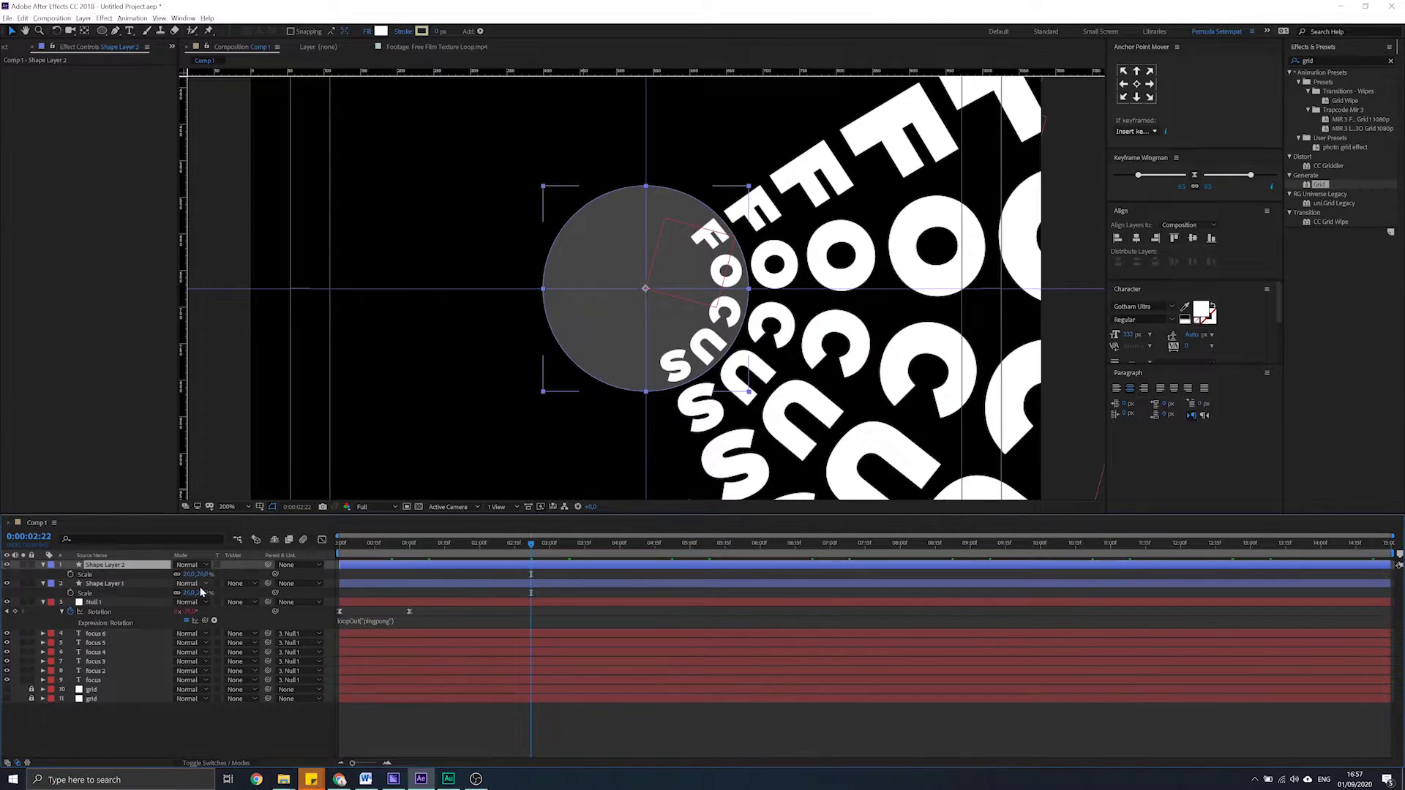
pyautogui.moveTo(202, 574); pyautogui.dragTo(205, 574)
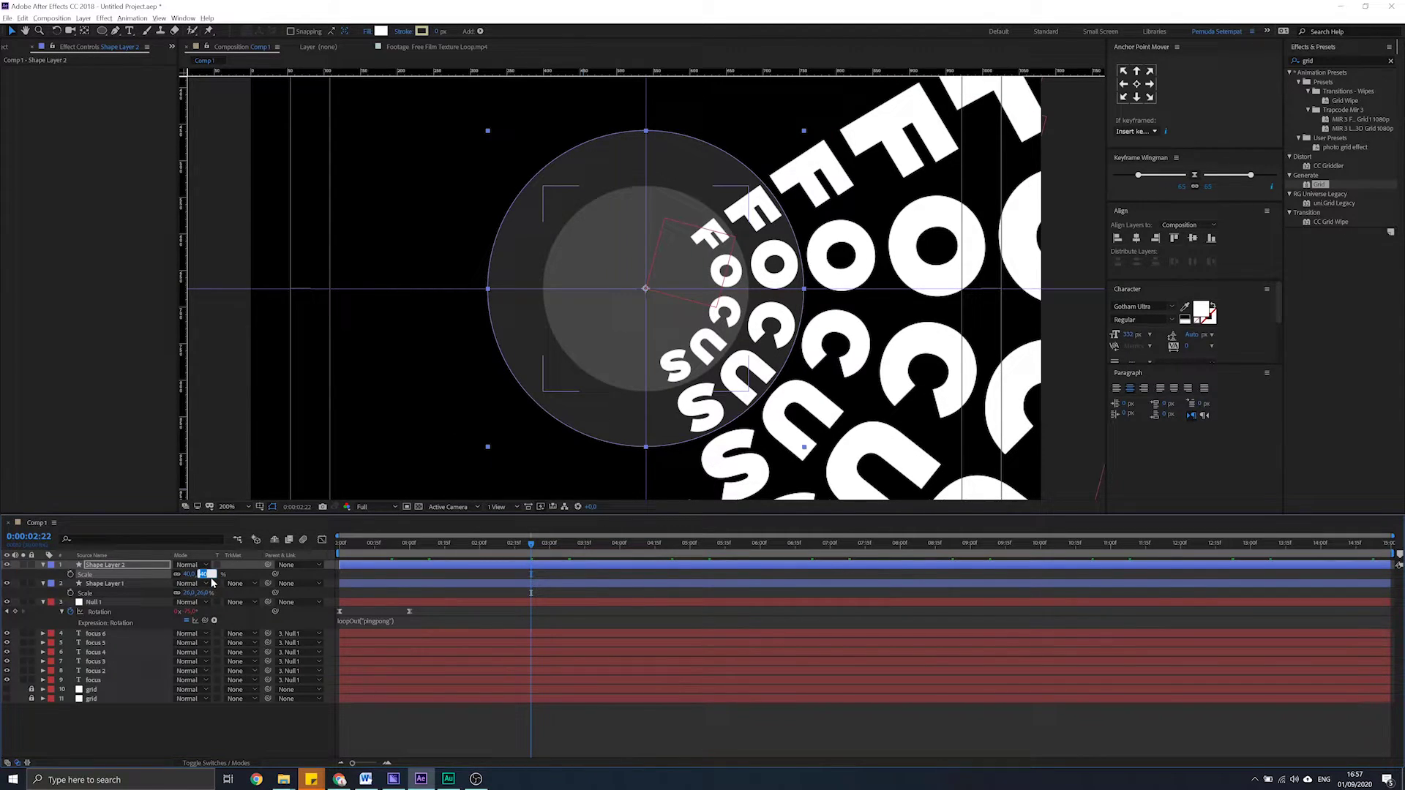
pyautogui.write('40,5')
pyautogui.press('Return')
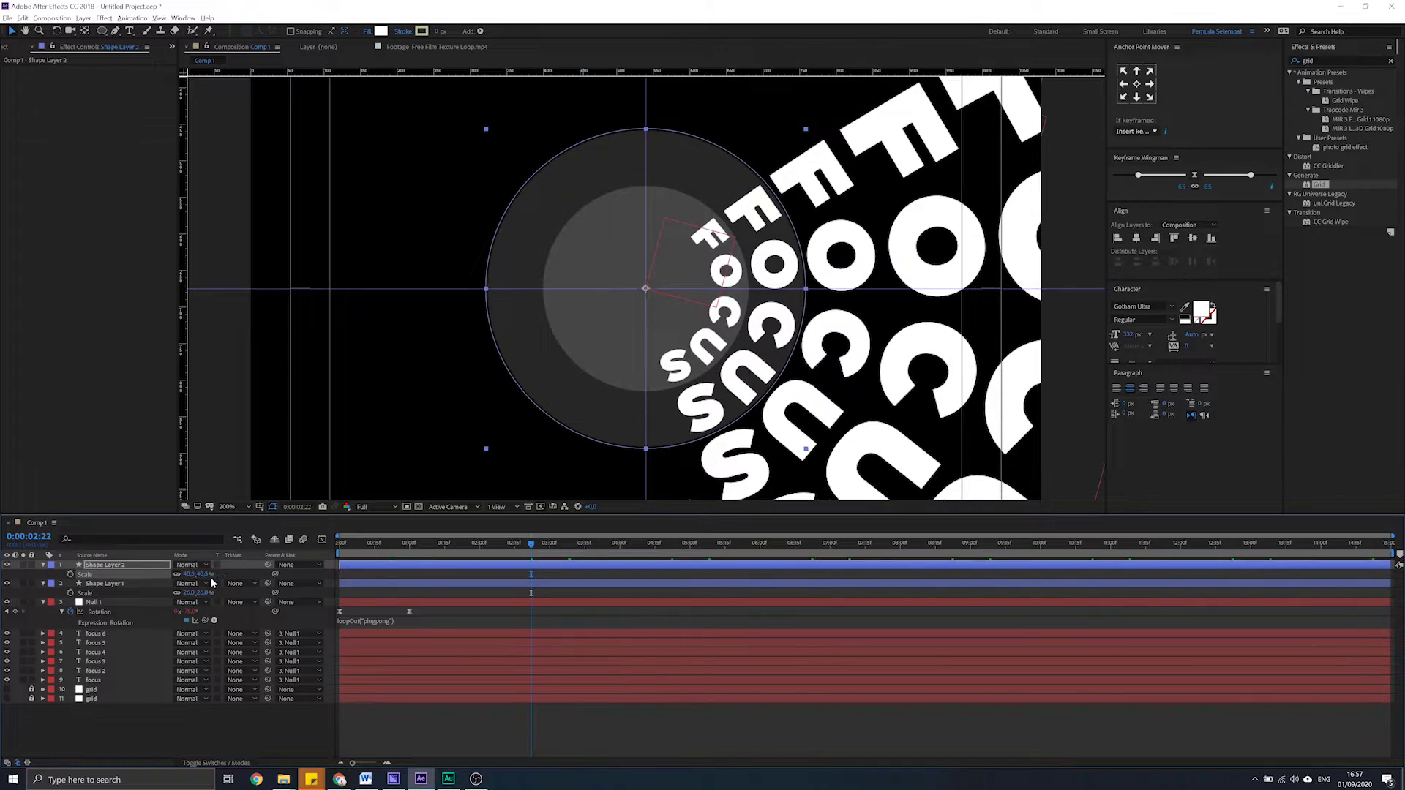
pyautogui.click(114, 565)
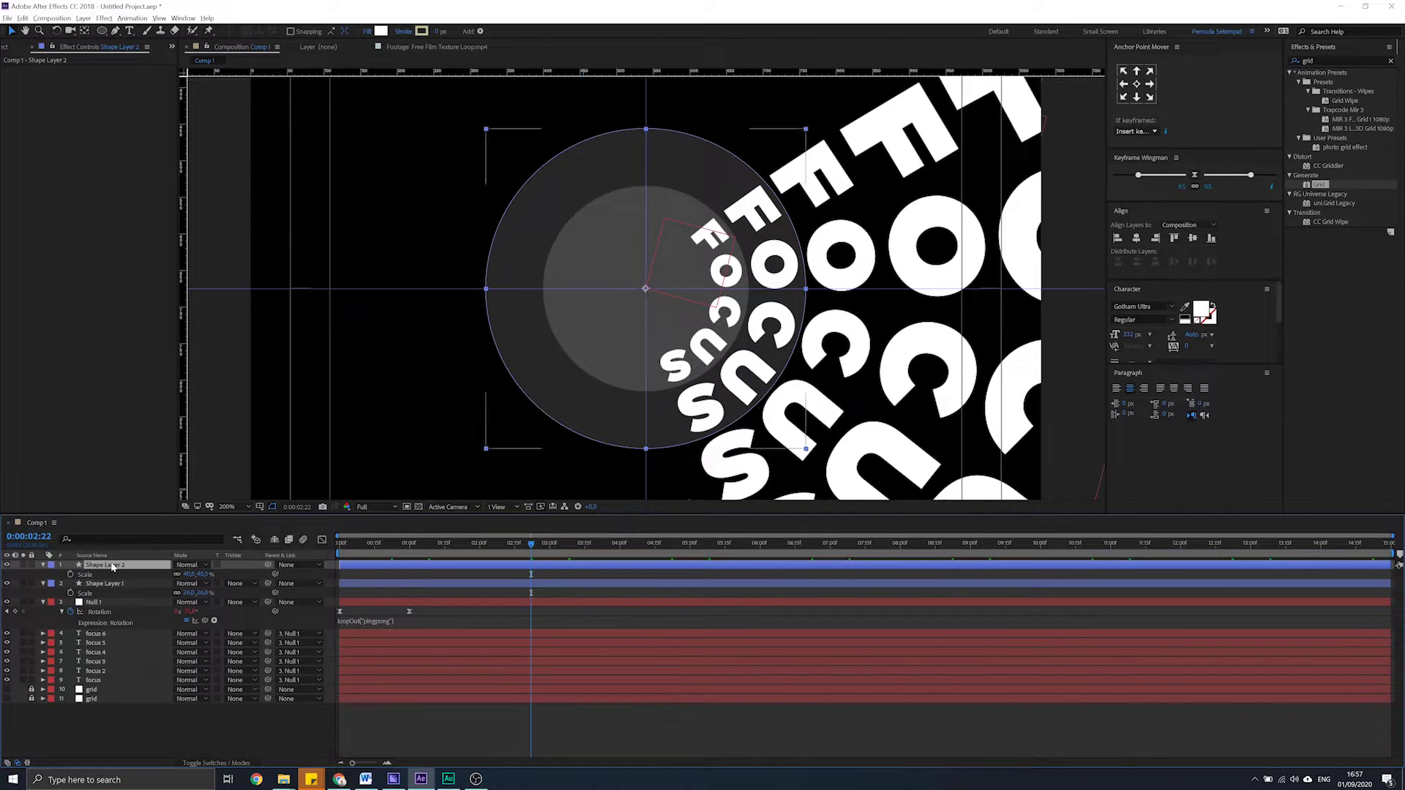
# Duplicate the circle as Shape Layer 3 and scale it up
pyautogui.hotkey('ctrl', 'd')
pyautogui.press(',')
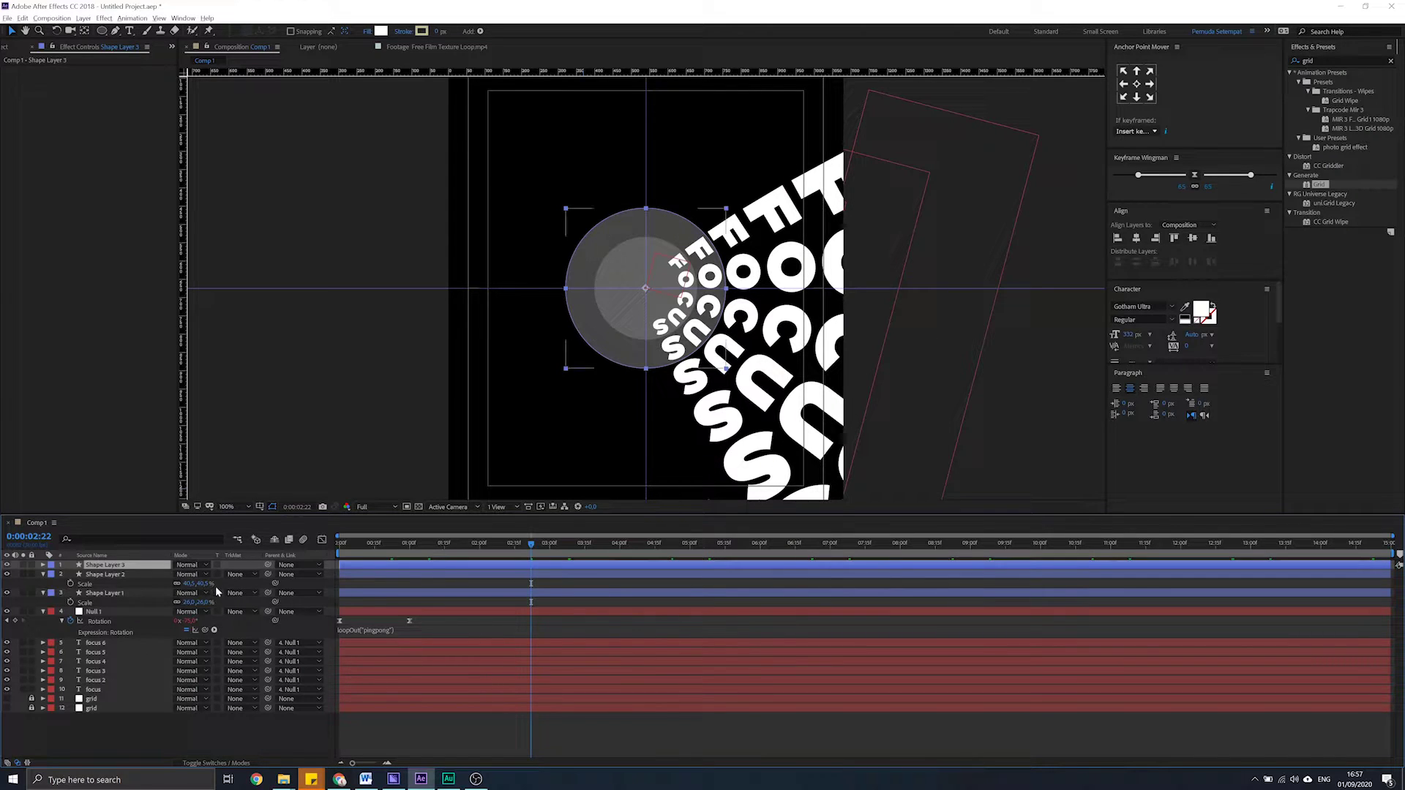
pyautogui.press('s')
pyautogui.moveTo(201, 576); pyautogui.dragTo(212, 576)
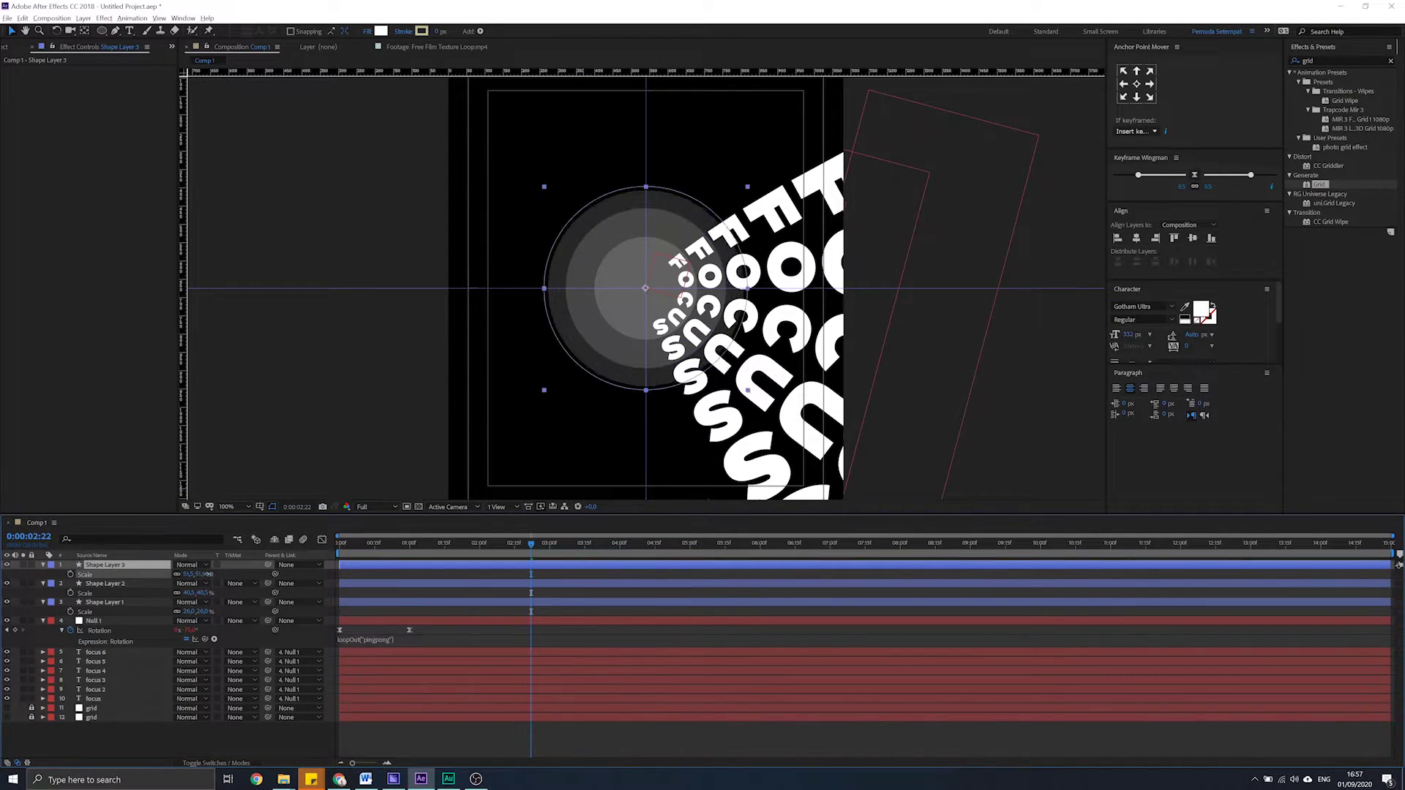
pyautogui.click(205, 574)
pyautogui.press('Return')
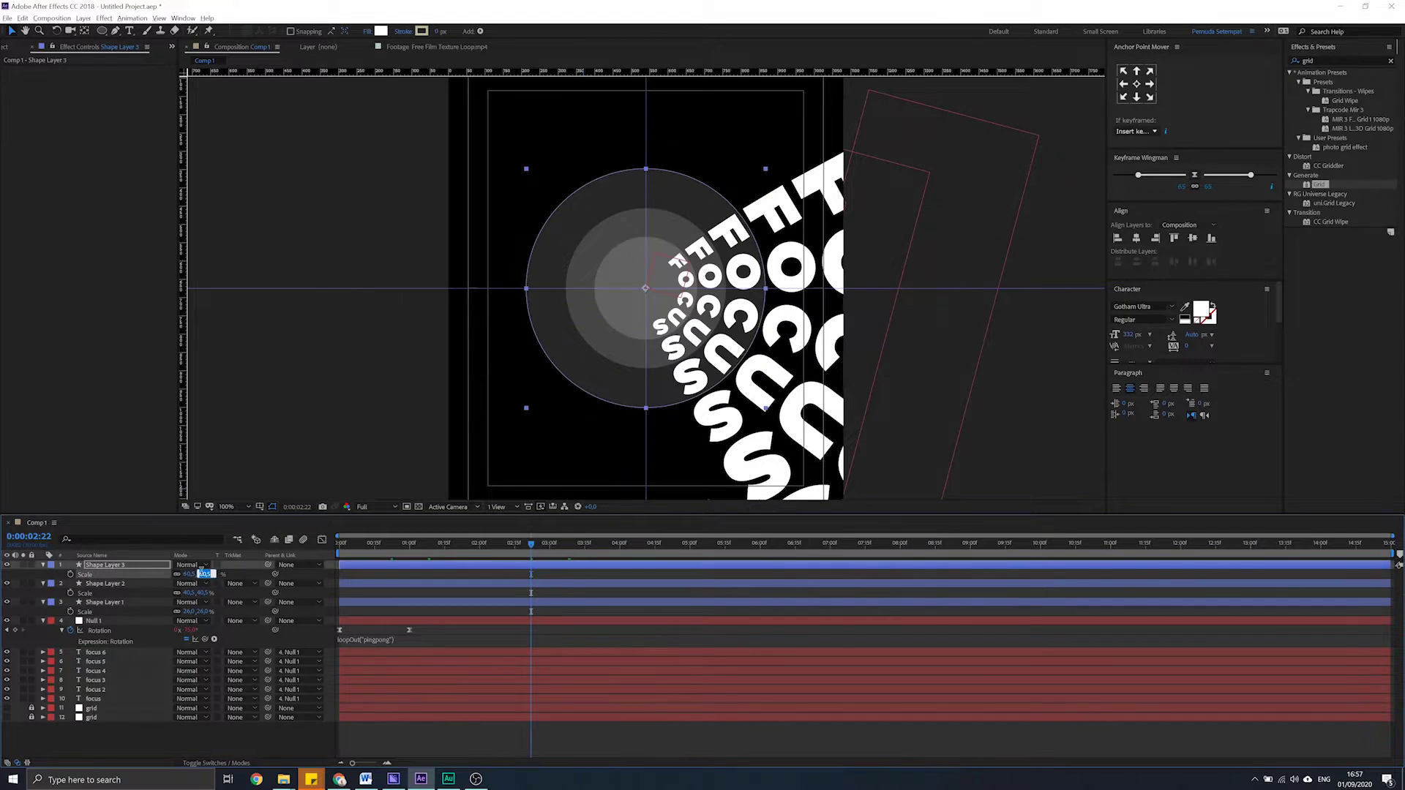
pyautogui.moveTo(532, 542); pyautogui.dragTo(514, 542)
# Add Shape Layers 4 and 5 as duplicates scaled to about 88% and 127%
pyautogui.hotkey('ctrl', 'd')
pyautogui.moveTo(205, 574); pyautogui.dragTo(219, 573)
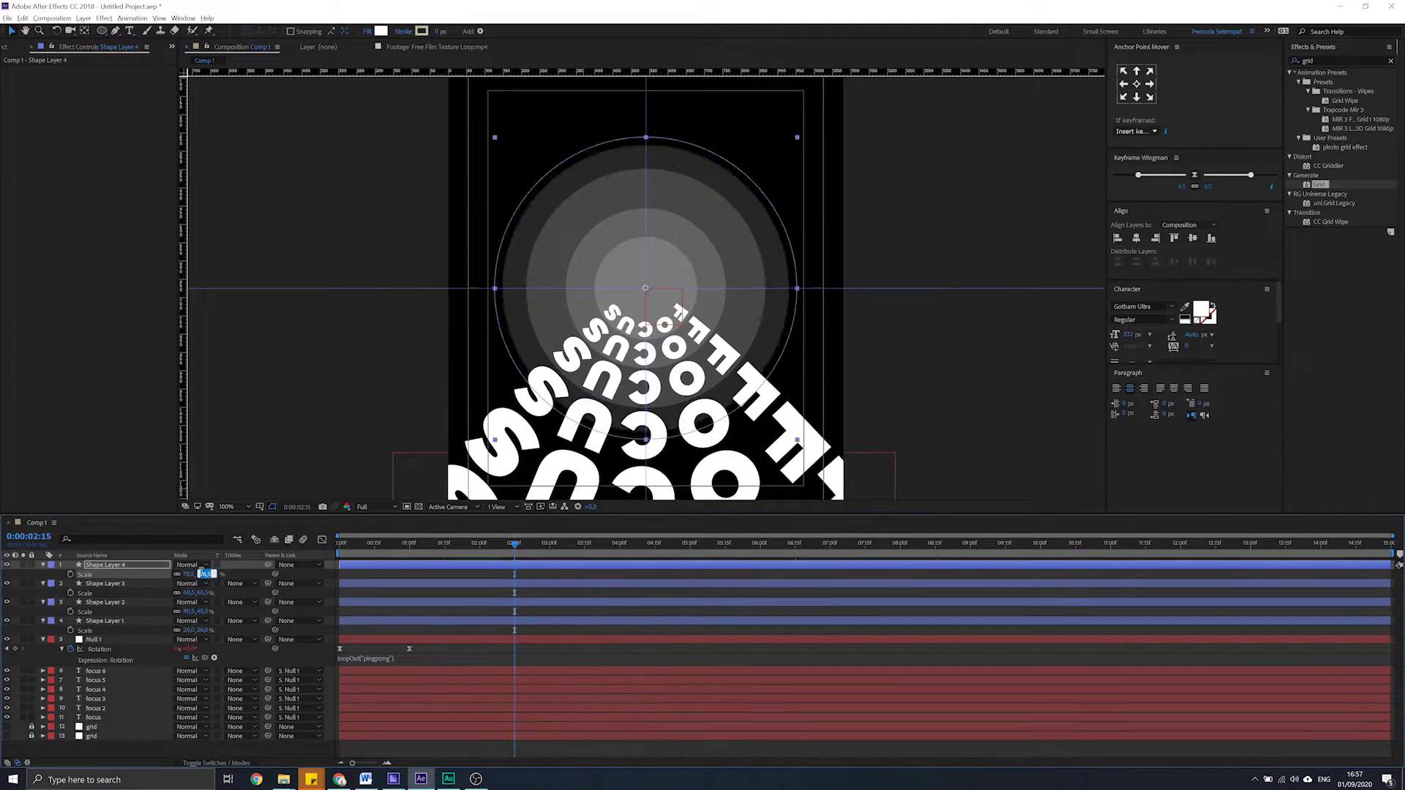
pyautogui.press('Return')
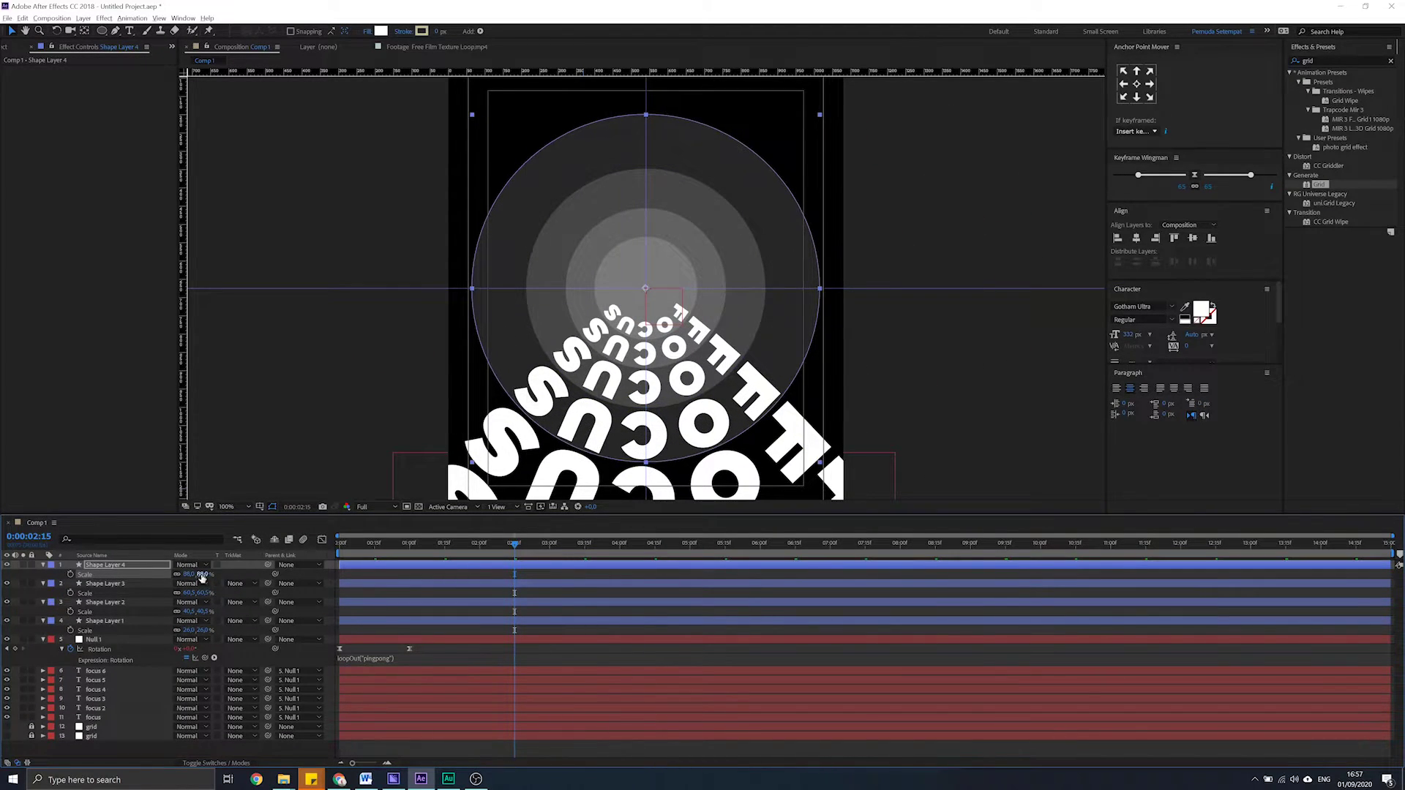
pyautogui.hotkey('ctrl', 'd')
pyautogui.moveTo(197, 574); pyautogui.dragTo(222, 574)
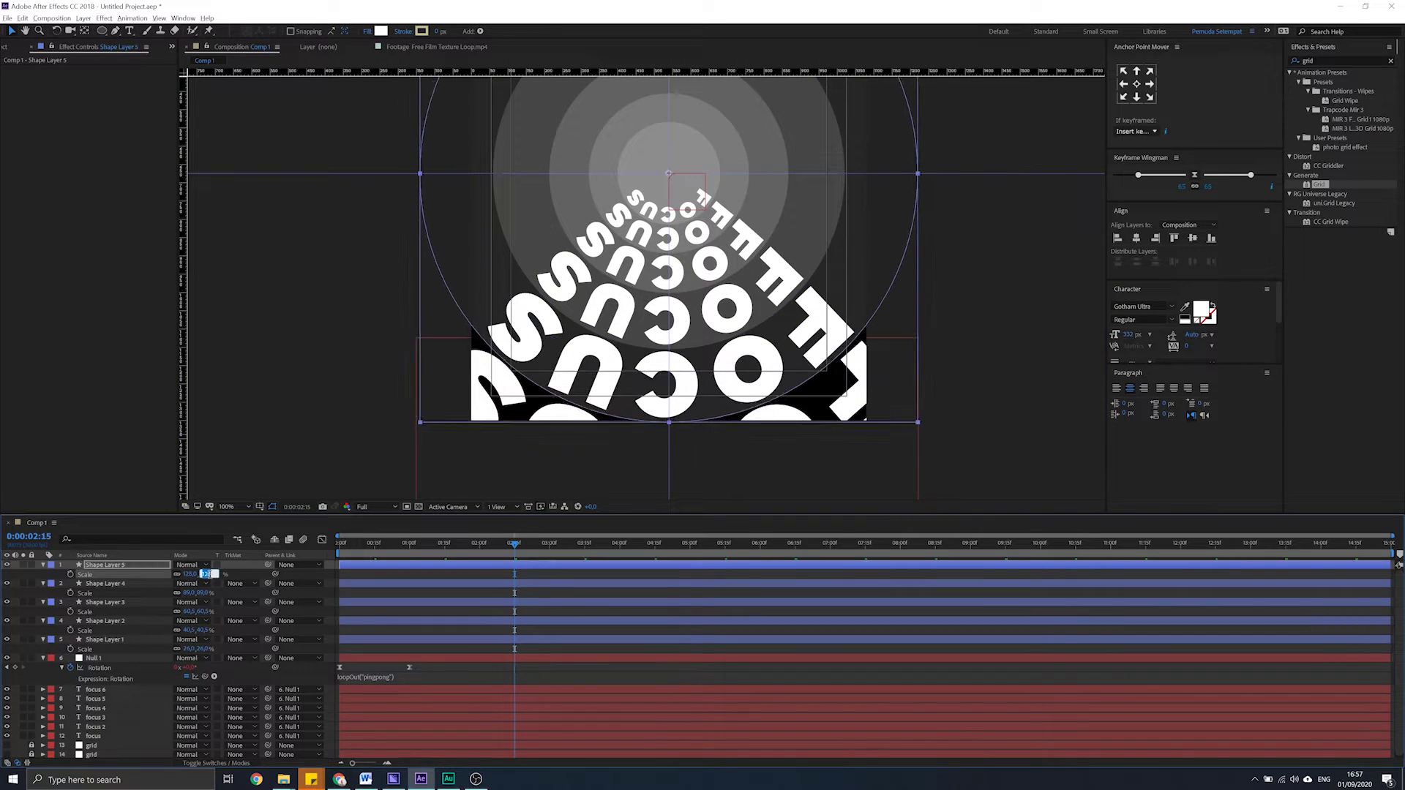
pyautogui.press('Return')
# Add Shape Layer 6 scaled to about 185% and collapse its properties
pyautogui.hotkey('ctrl', 'd')
pyautogui.press(',')
pyautogui.press('s')
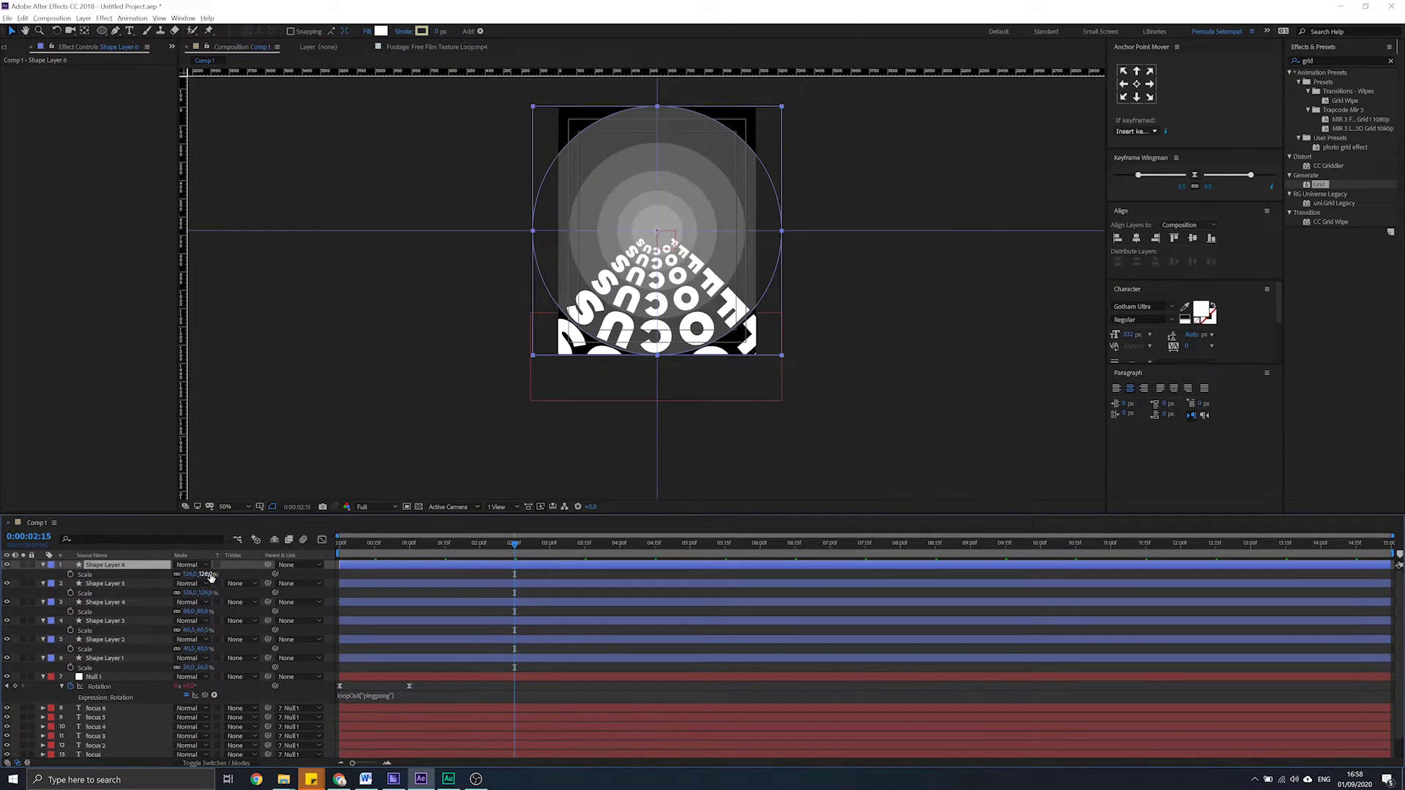
pyautogui.moveTo(205, 574); pyautogui.dragTo(239, 570)
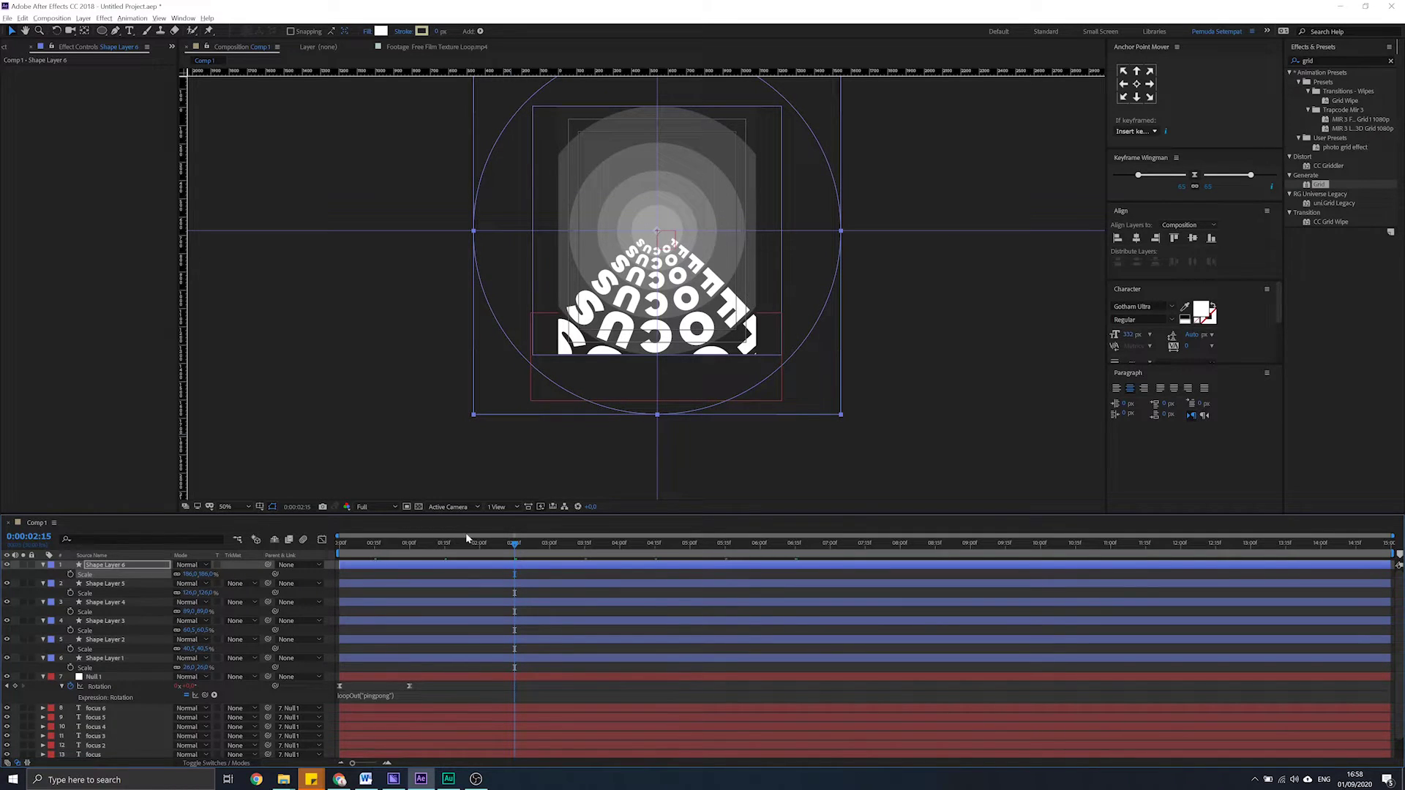
pyautogui.scroll(3, 578, 369)
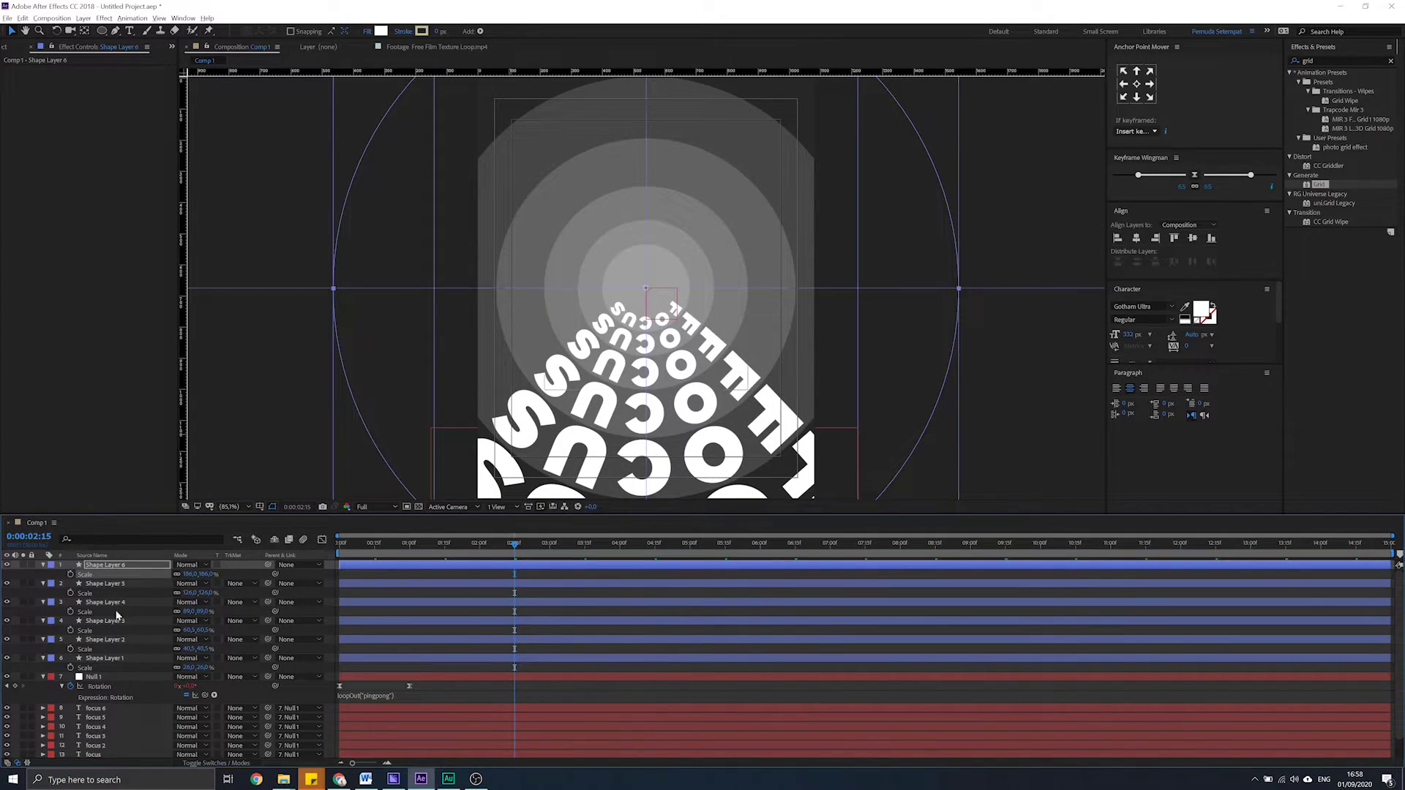
pyautogui.click(42, 659)
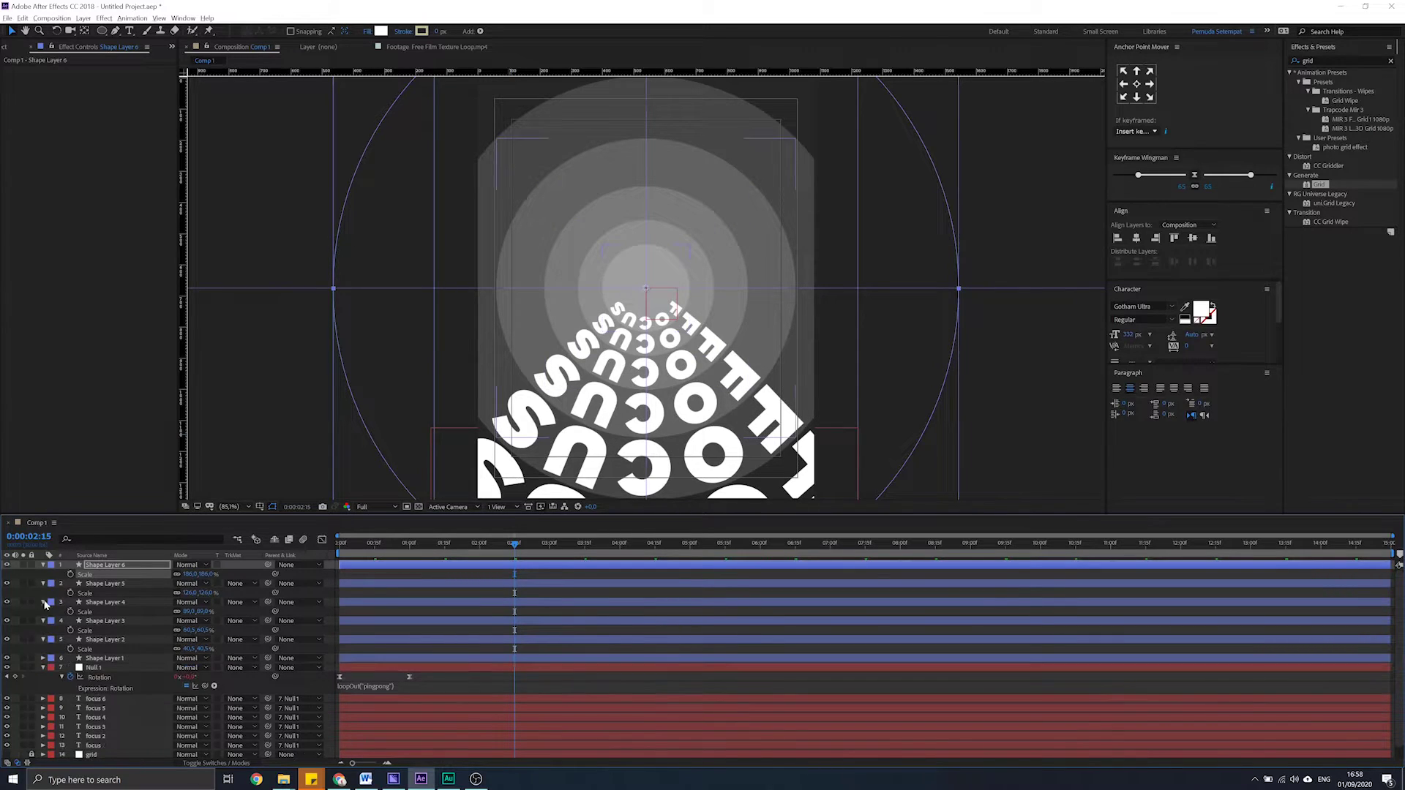
# Collapse Shape Layers 1 through 5 so their Scale properties are hidden
pyautogui.click(42, 566)
pyautogui.click(42, 575)
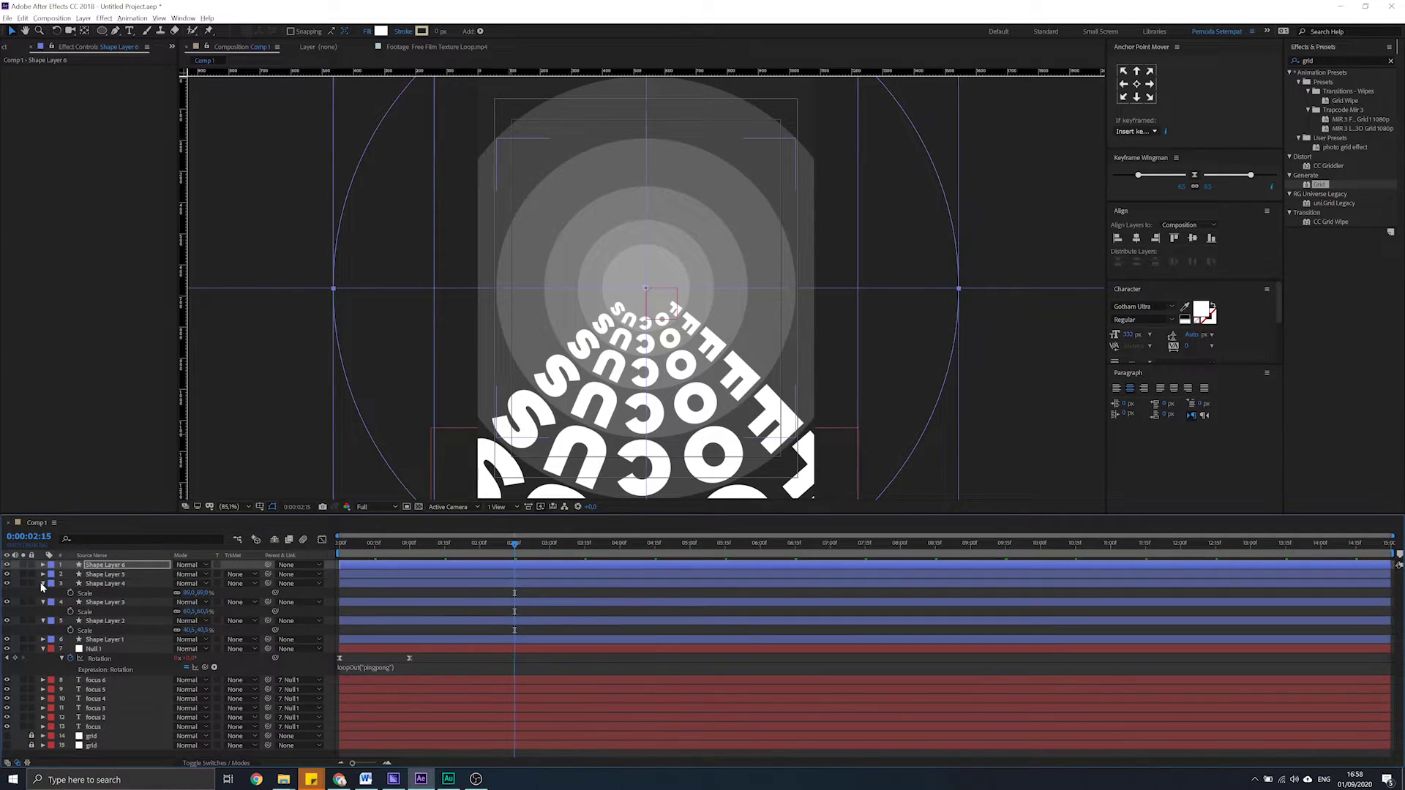
pyautogui.click(42, 584)
pyautogui.click(42, 592)
pyautogui.click(42, 602)
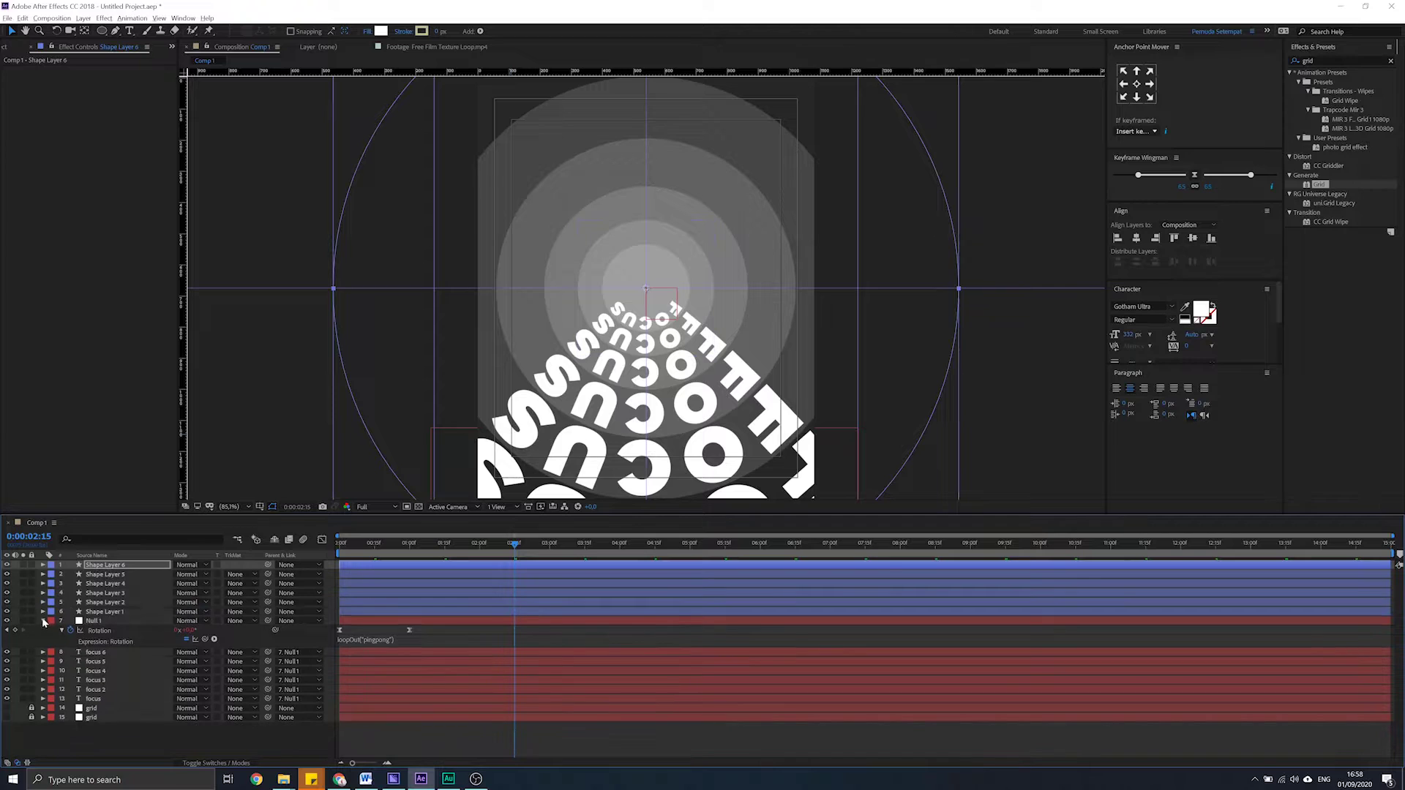
# Precompose all six shape layers into a pre-comp named matte
pyautogui.click(106, 612)
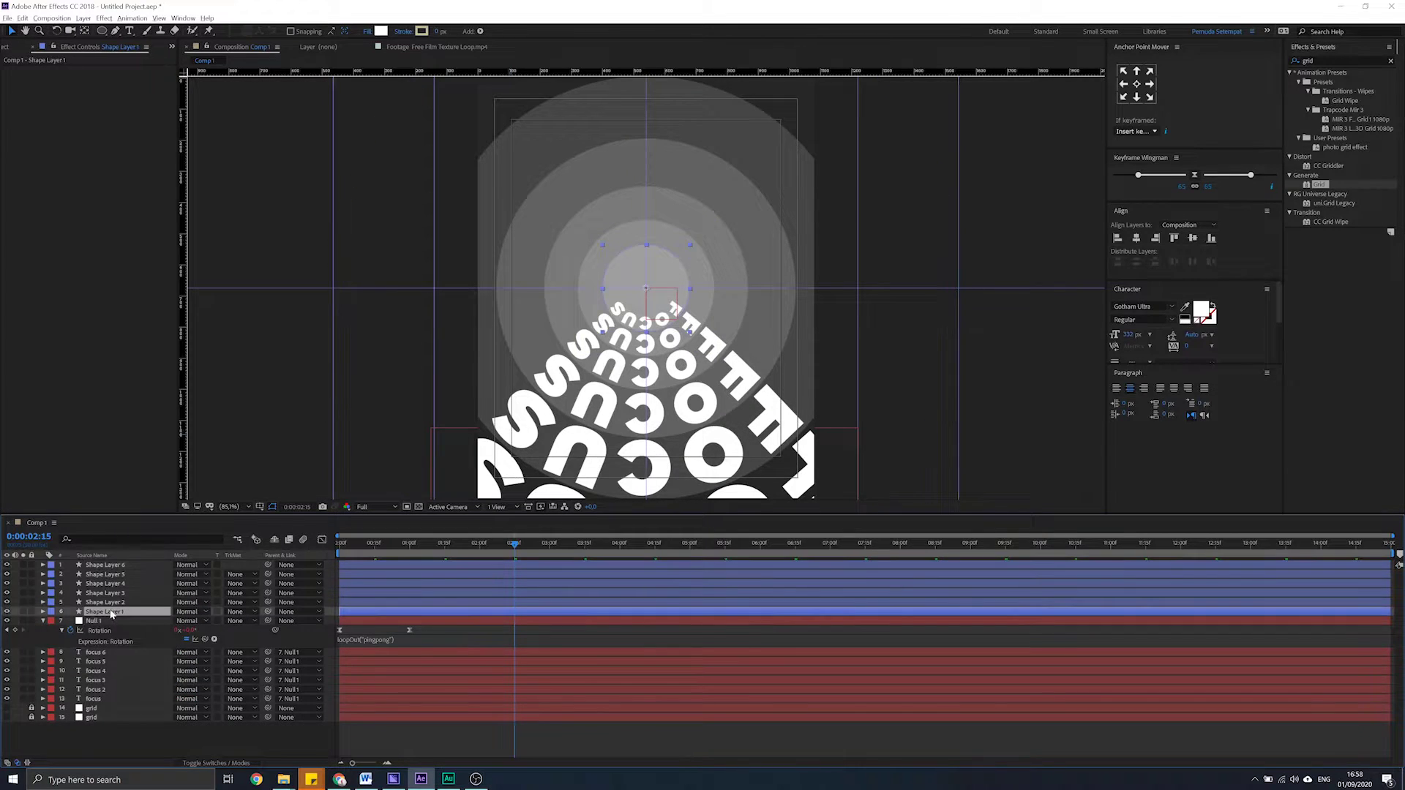
pyautogui.keyDown('shift'); pyautogui.click(124, 564); pyautogui.keyUp('shift')
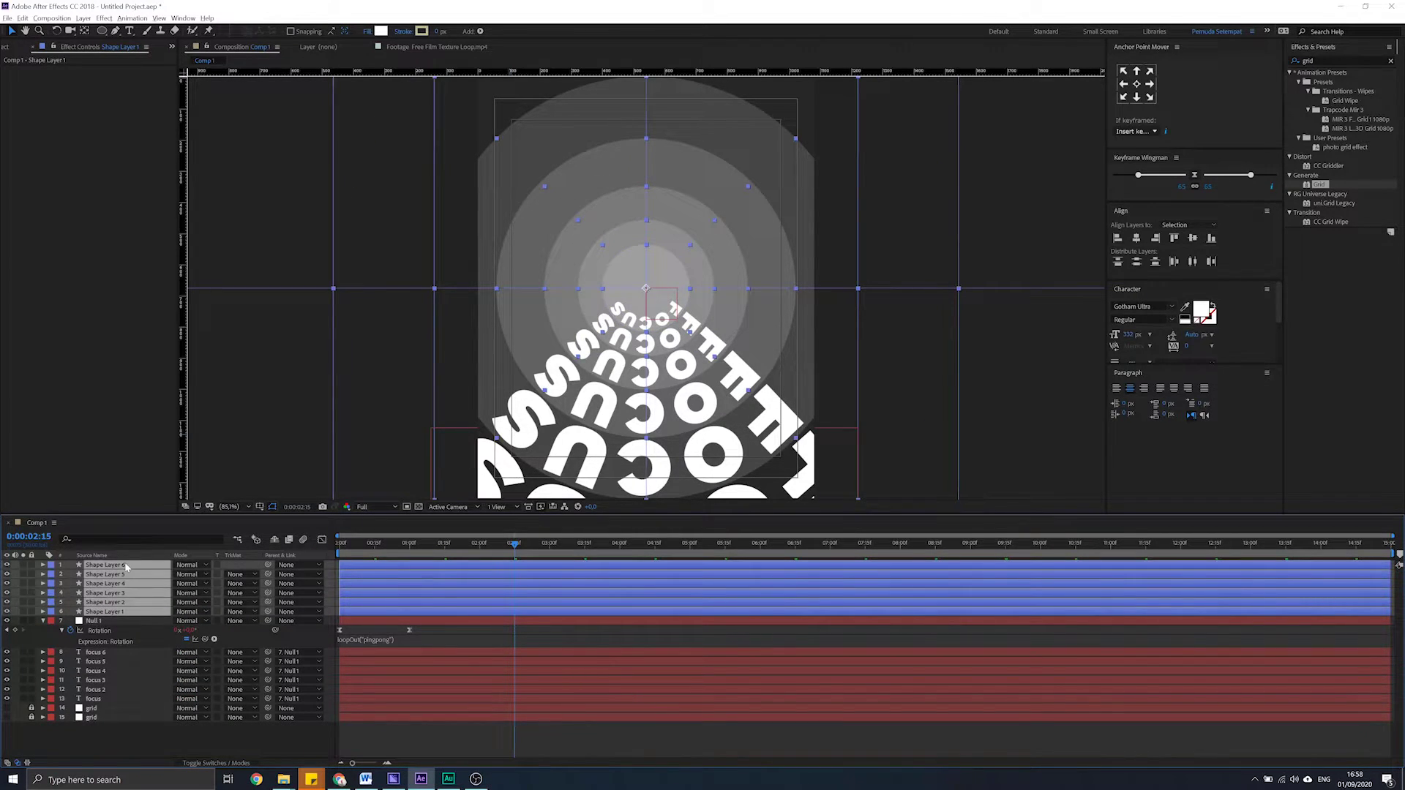
pyautogui.hotkey('ctrl', 'shift', 'c')
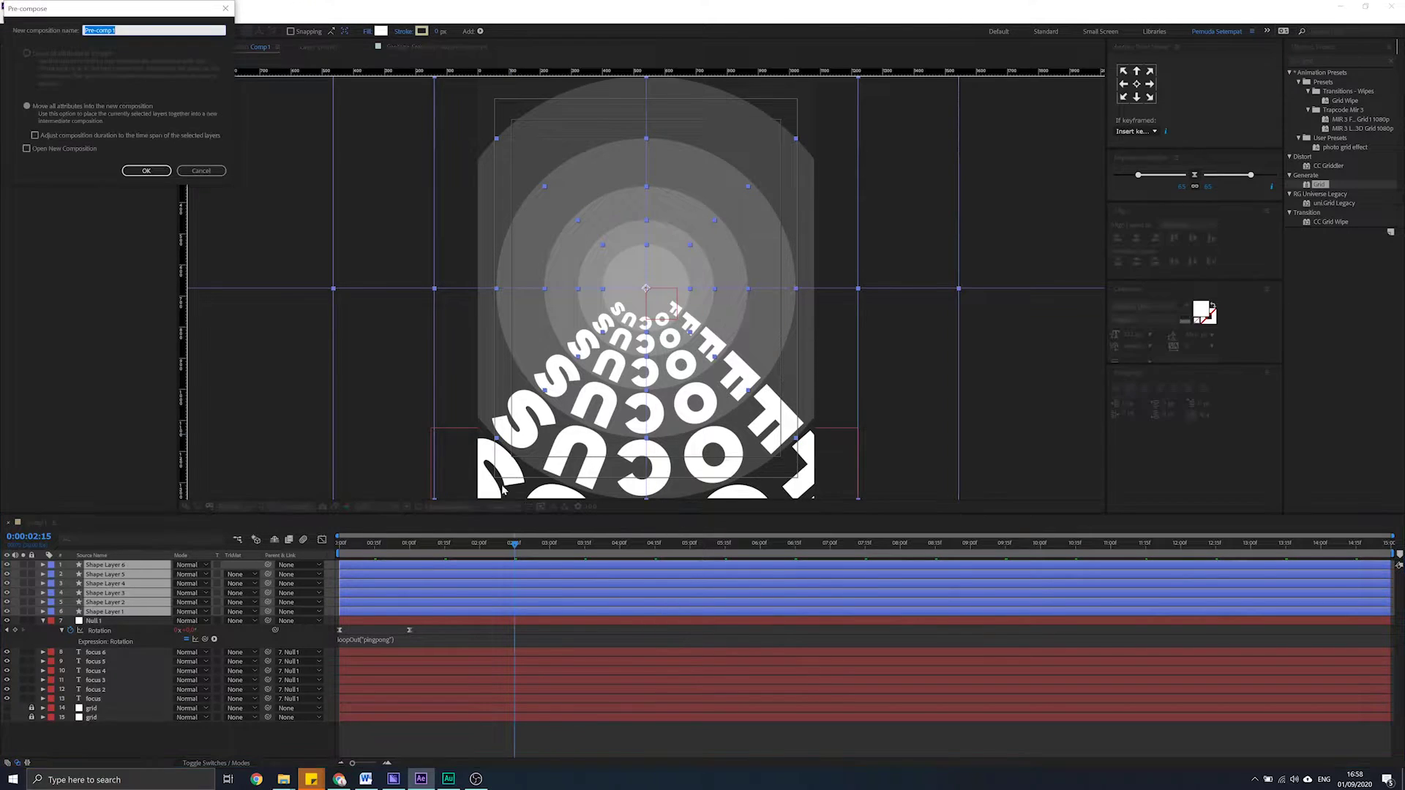
pyautogui.moveTo(133, 13); pyautogui.dragTo(732, 225)
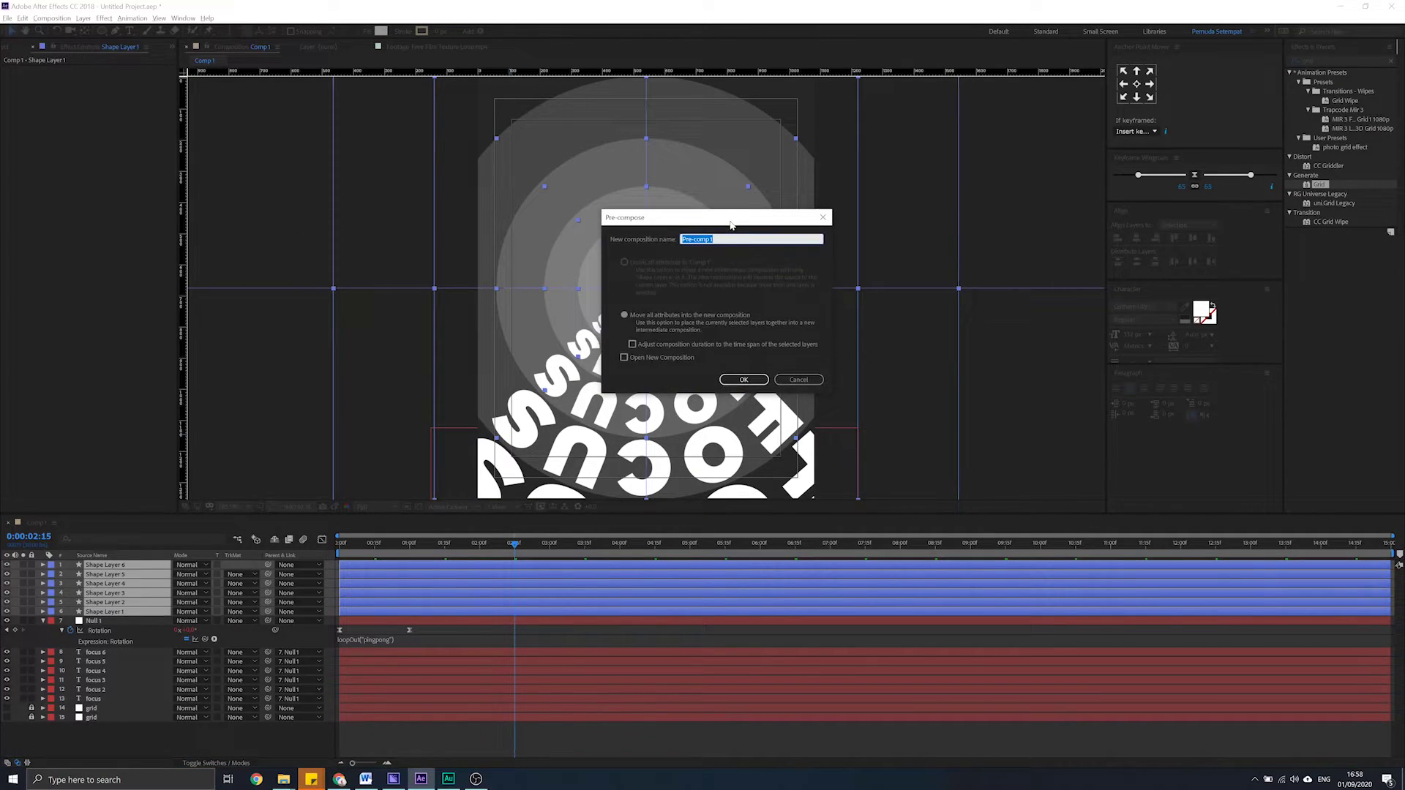
pyautogui.write('matte')
pyautogui.press('Return')
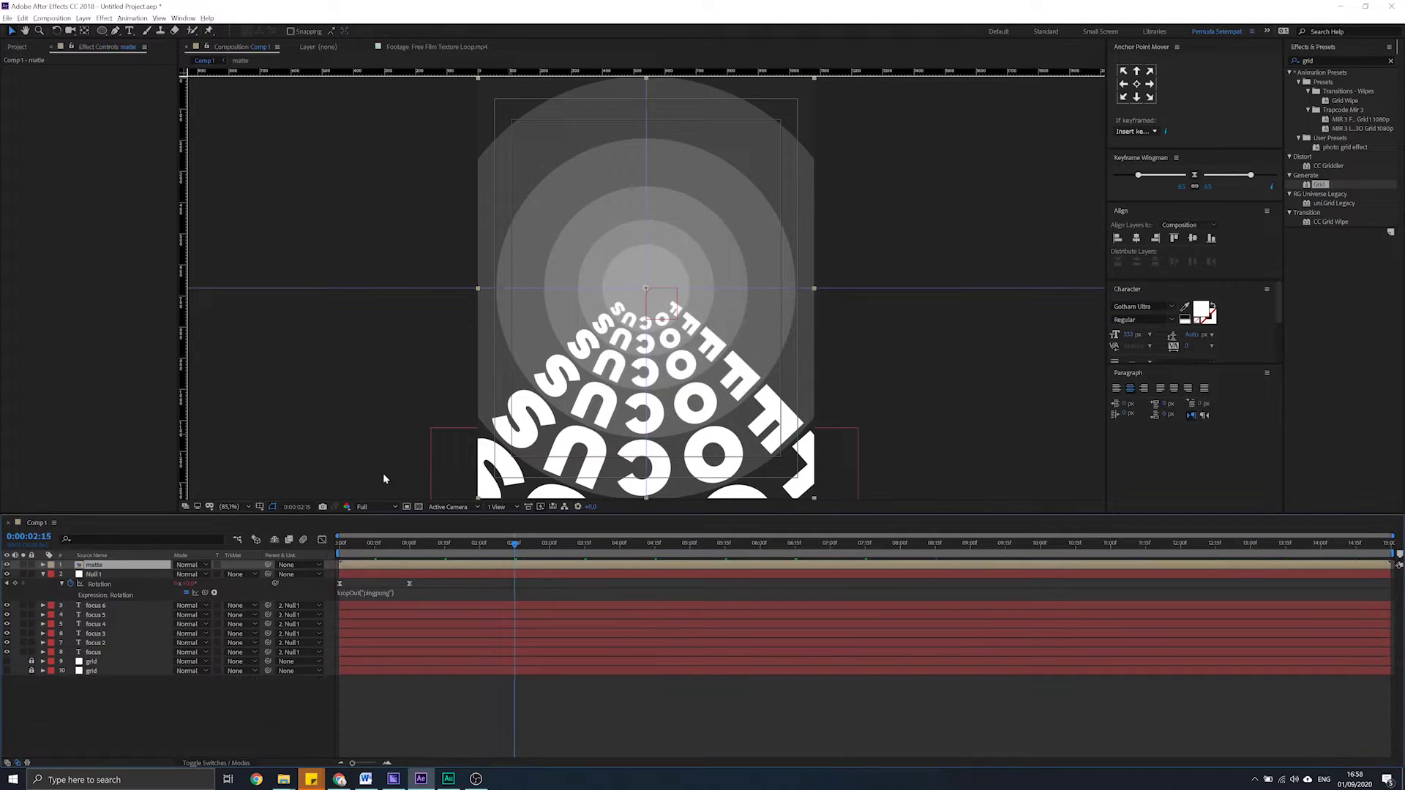
# Hide the matte layer and add an adjustment layer directly beneath it
pyautogui.click(7, 565)
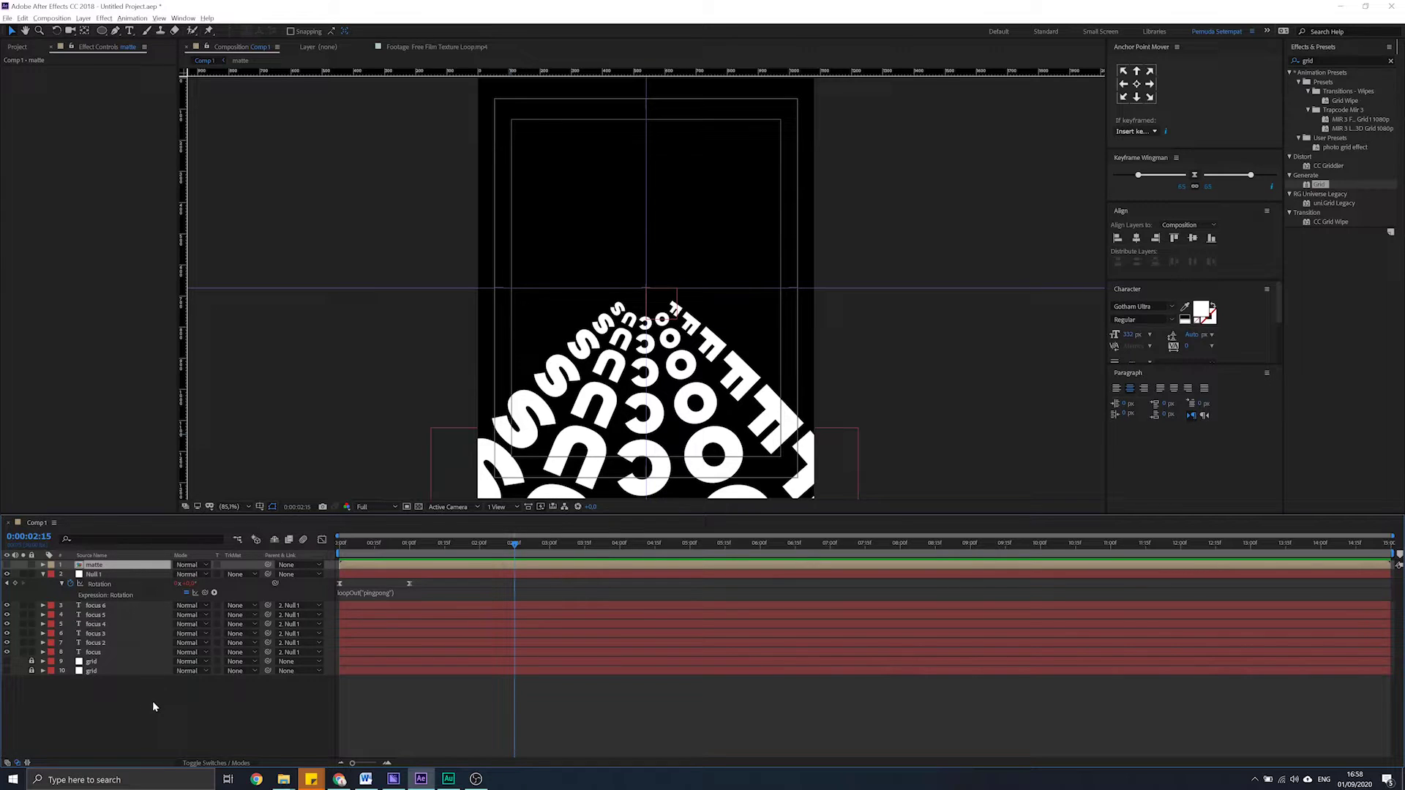
pyautogui.rightClick(155, 723)
pyautogui.moveTo(242, 607)
pyautogui.click(312, 692)
pyautogui.moveTo(109, 565); pyautogui.dragTo(124, 581)
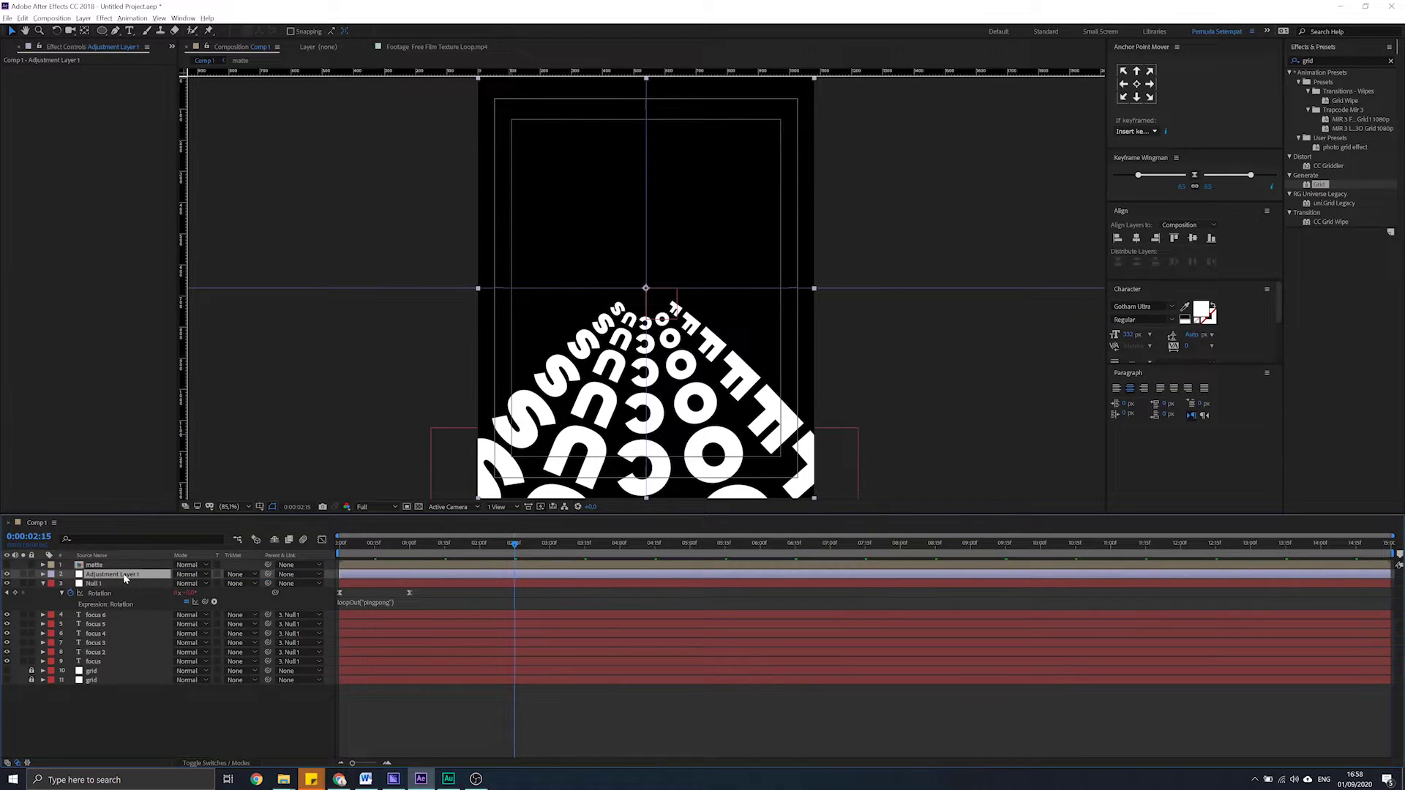
# Apply Time Displacement to Adjustment Layer 1, with matte as the displacement layer
pyautogui.click(1339, 62)
pyautogui.write('time dis')
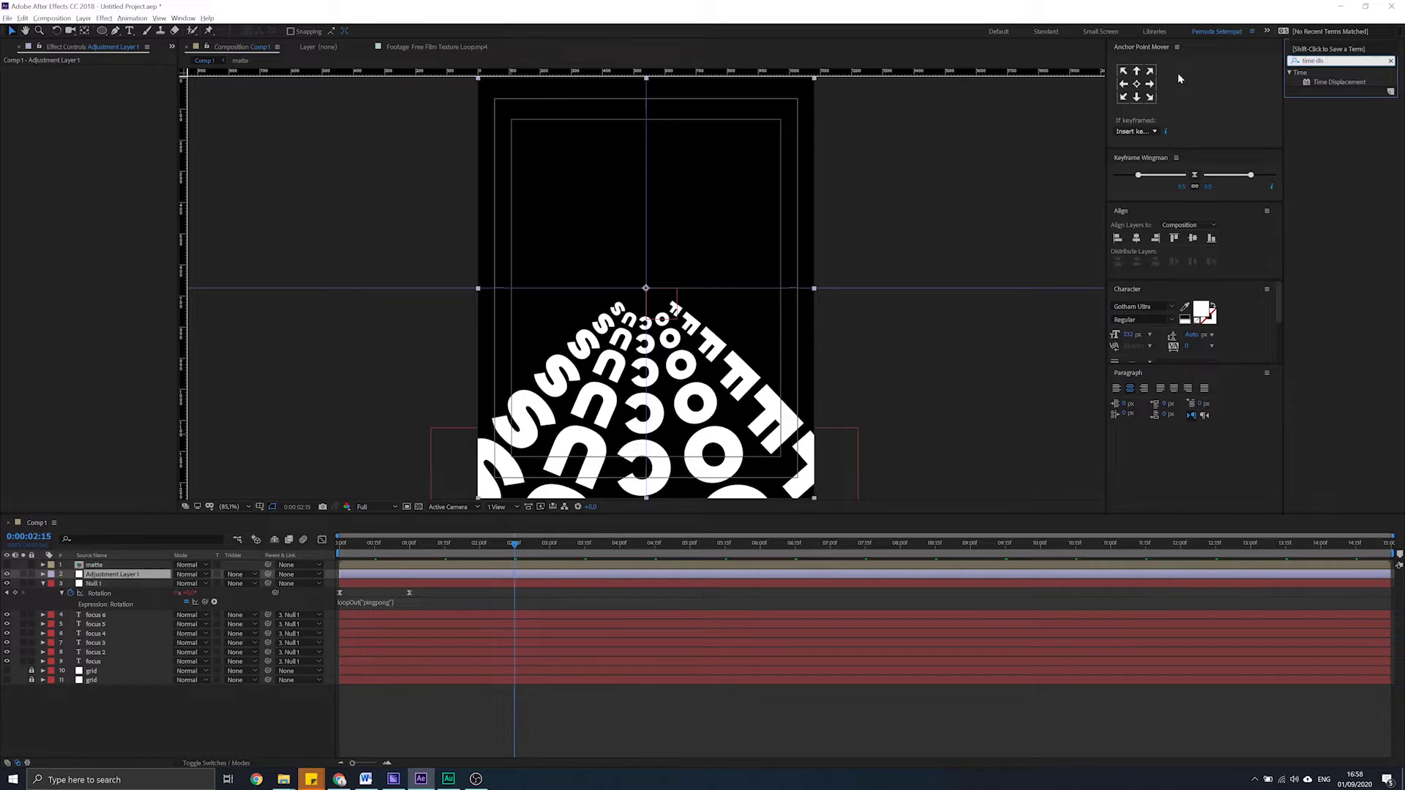
pyautogui.moveTo(1337, 83); pyautogui.dragTo(117, 586)
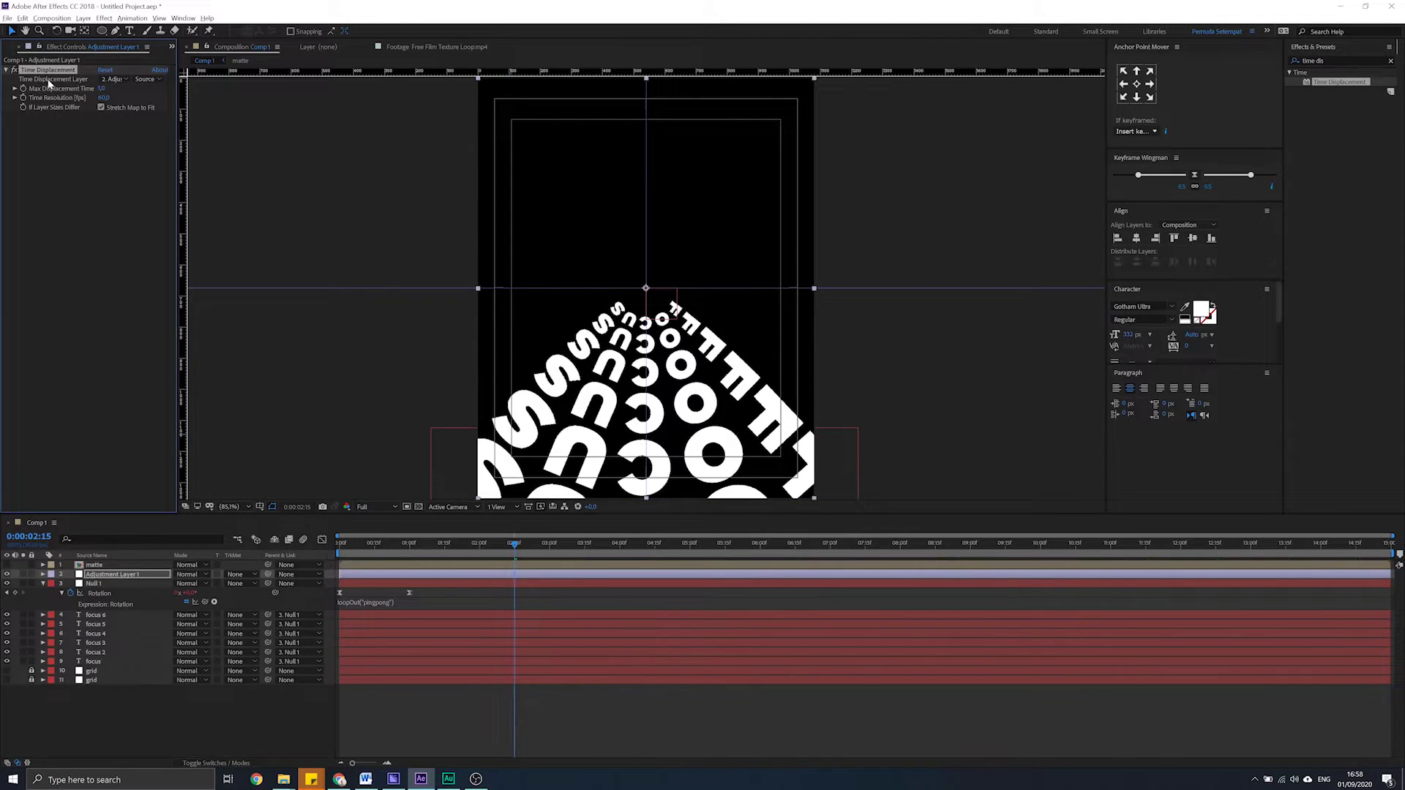
pyautogui.click(114, 79)
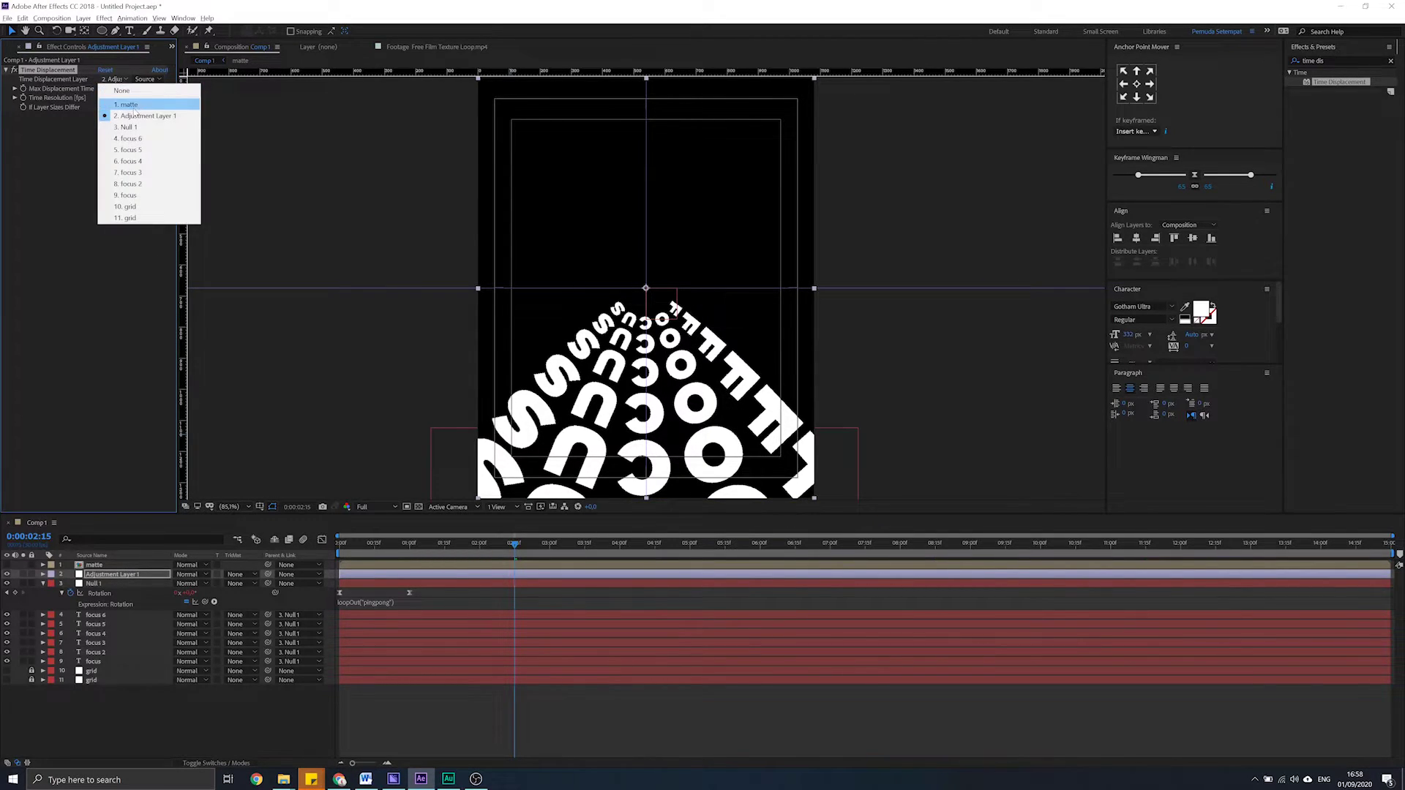
pyautogui.click(134, 107)
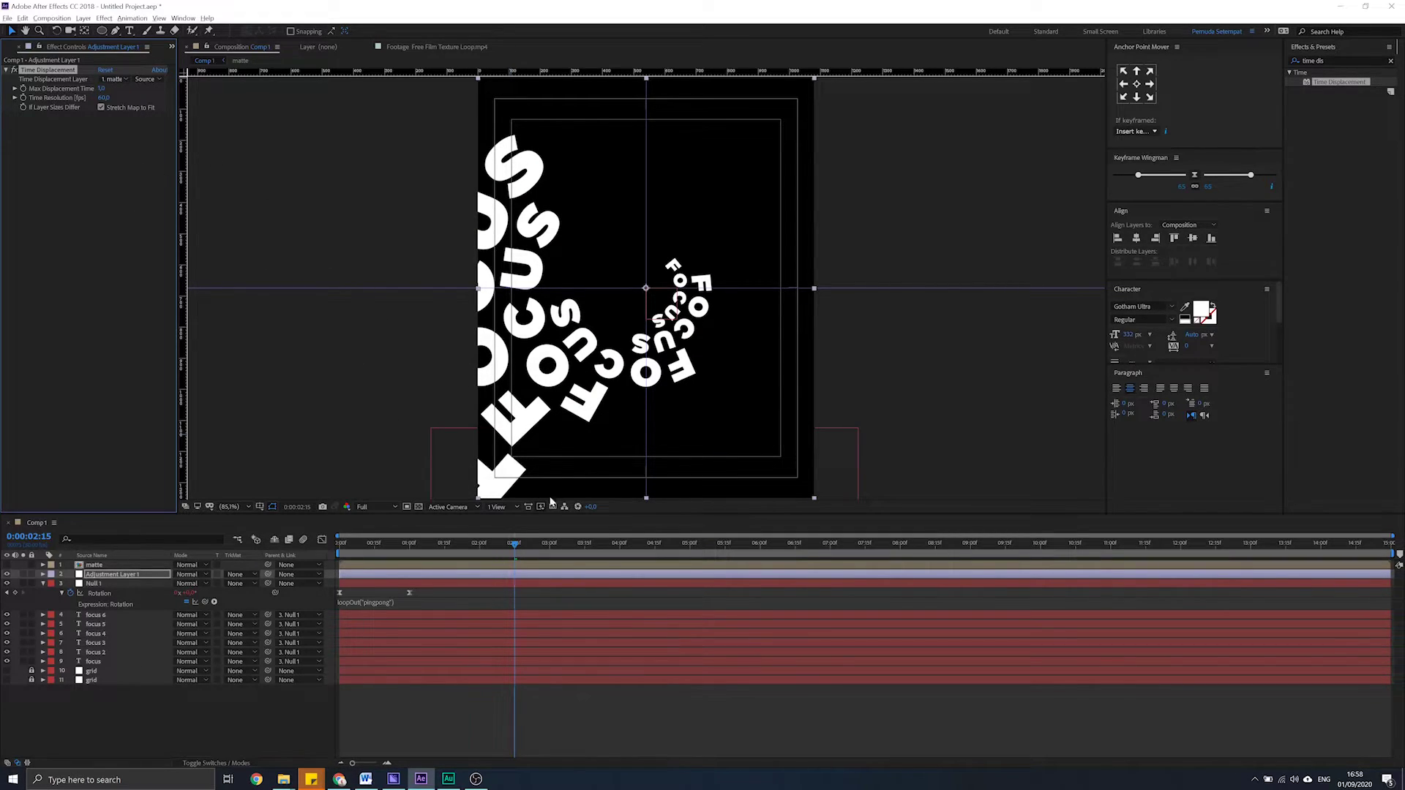
# Preview the displaced rings from about one second, then try Max Displacement Time 0.3
pyautogui.moveTo(504, 545); pyautogui.dragTo(414, 545)
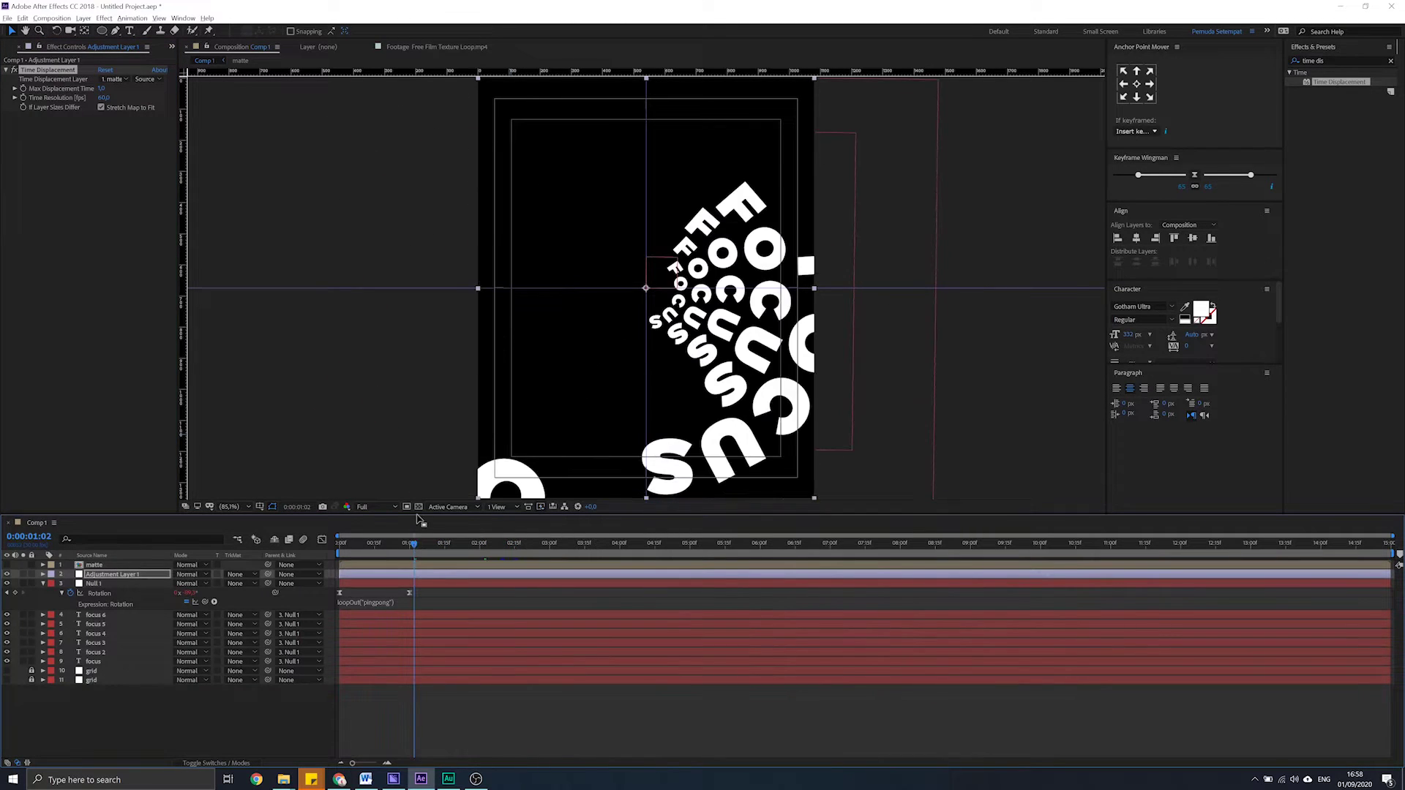
pyautogui.press('space')
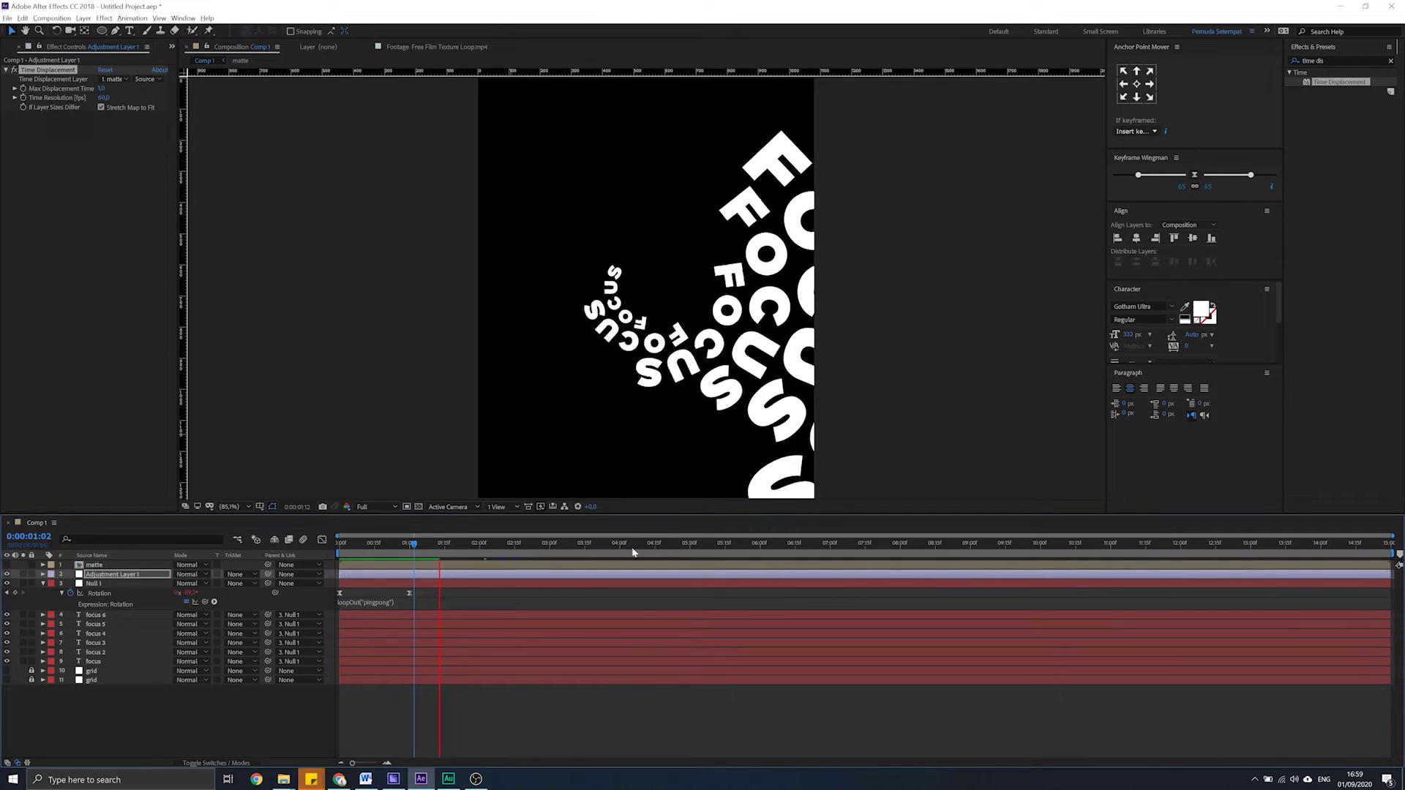
pyautogui.moveTo(456, 547); pyautogui.dragTo(426, 551)
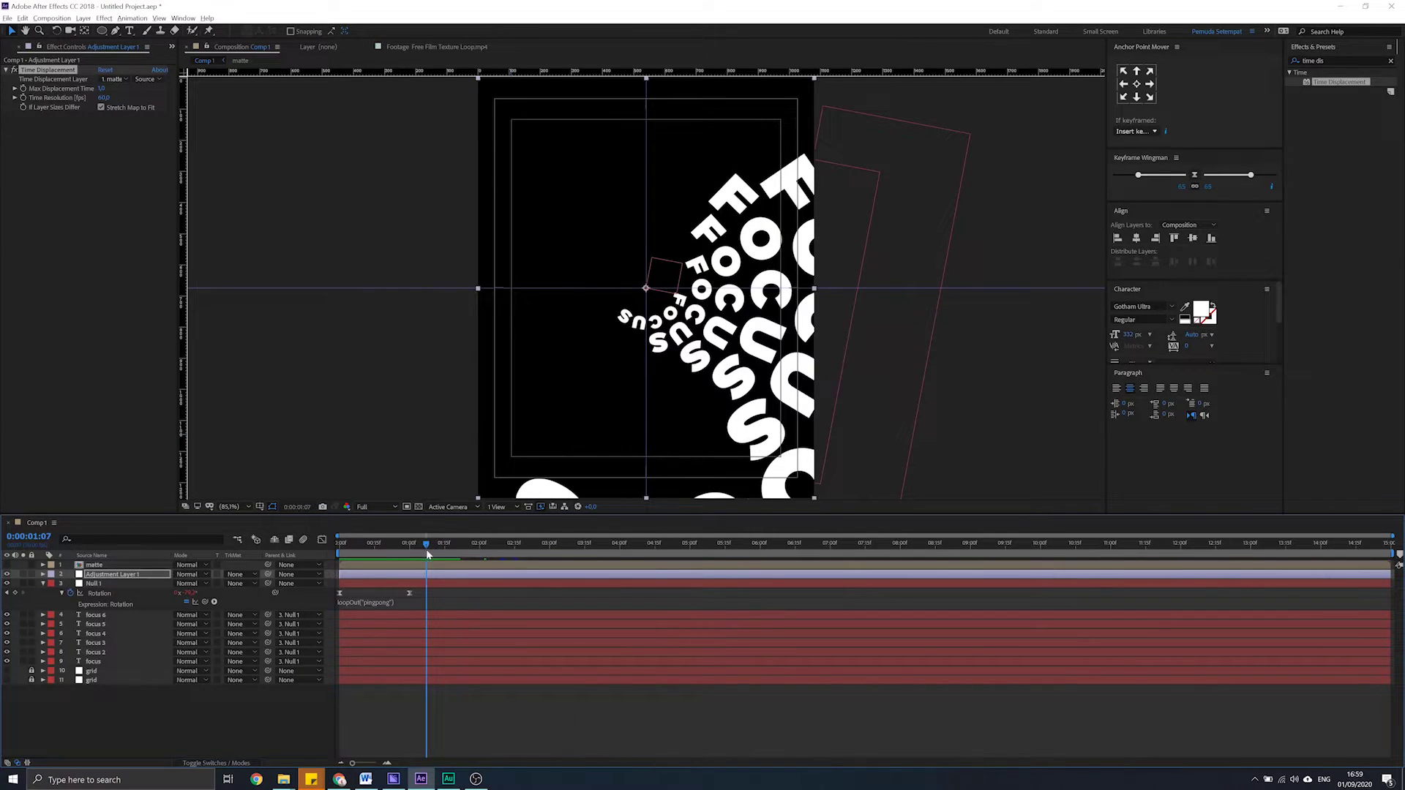
pyautogui.click(103, 89)
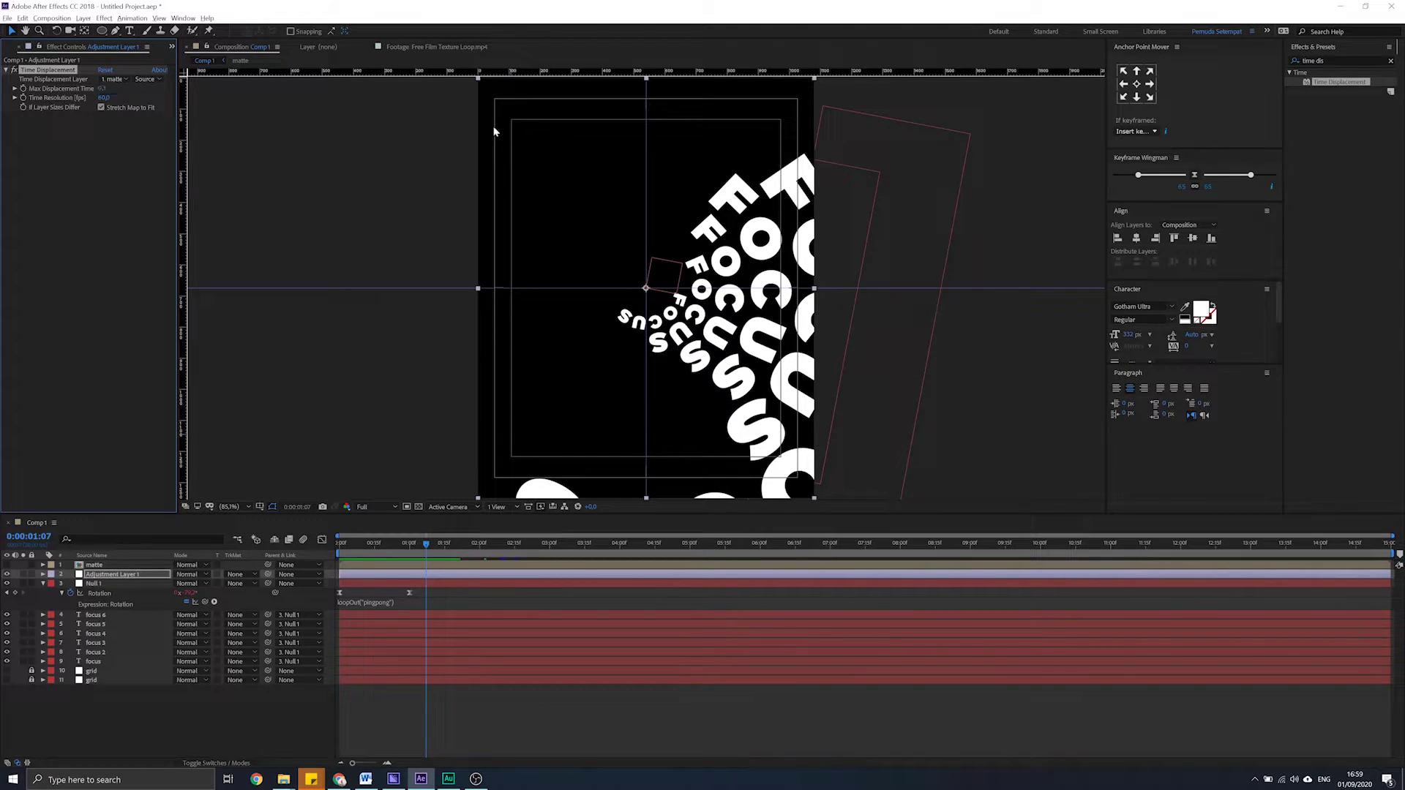
pyautogui.write('0.3')
pyautogui.press('Return')
pyautogui.press('space')
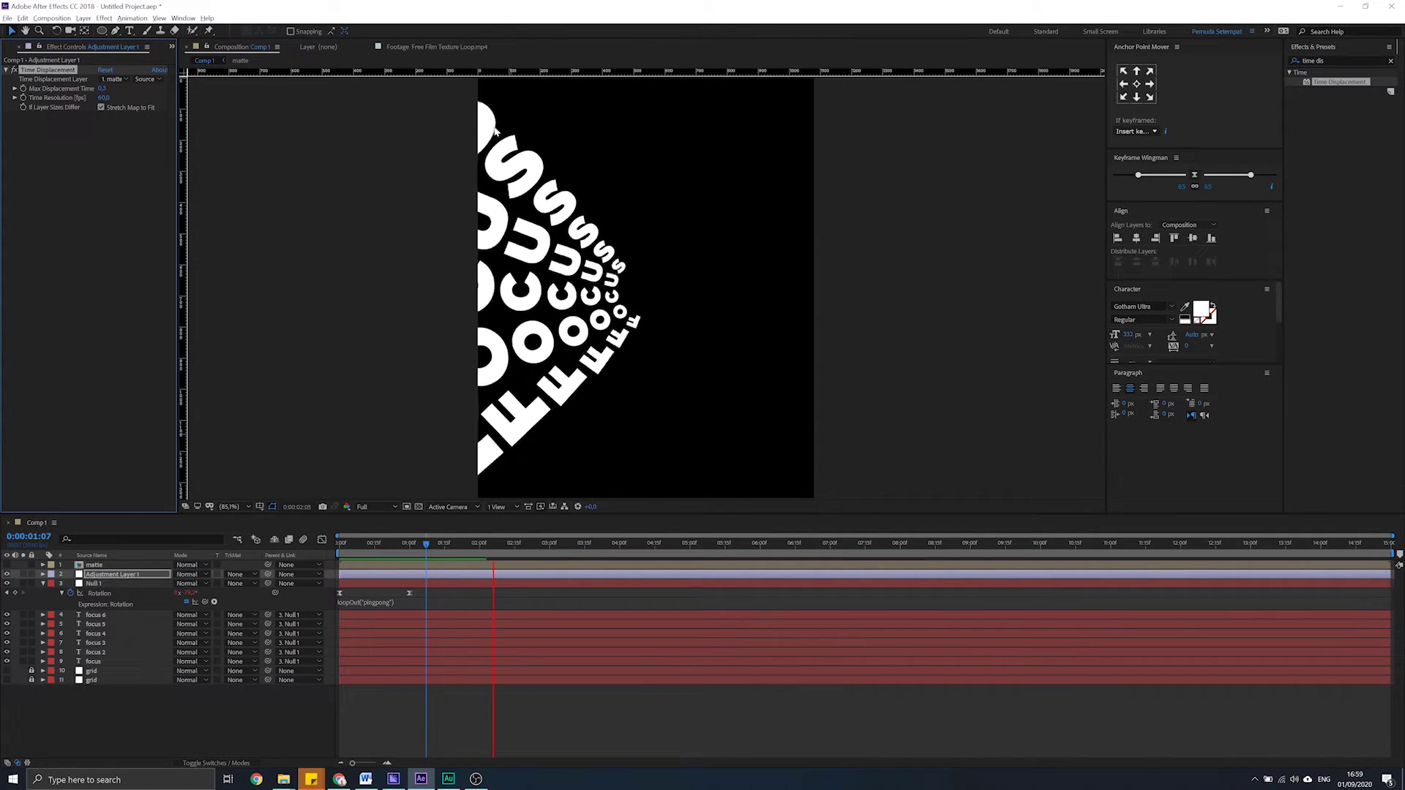
pyautogui.press('space')
# Try a Max Displacement Time of 0.4 and preview it
pyautogui.click(104, 89)
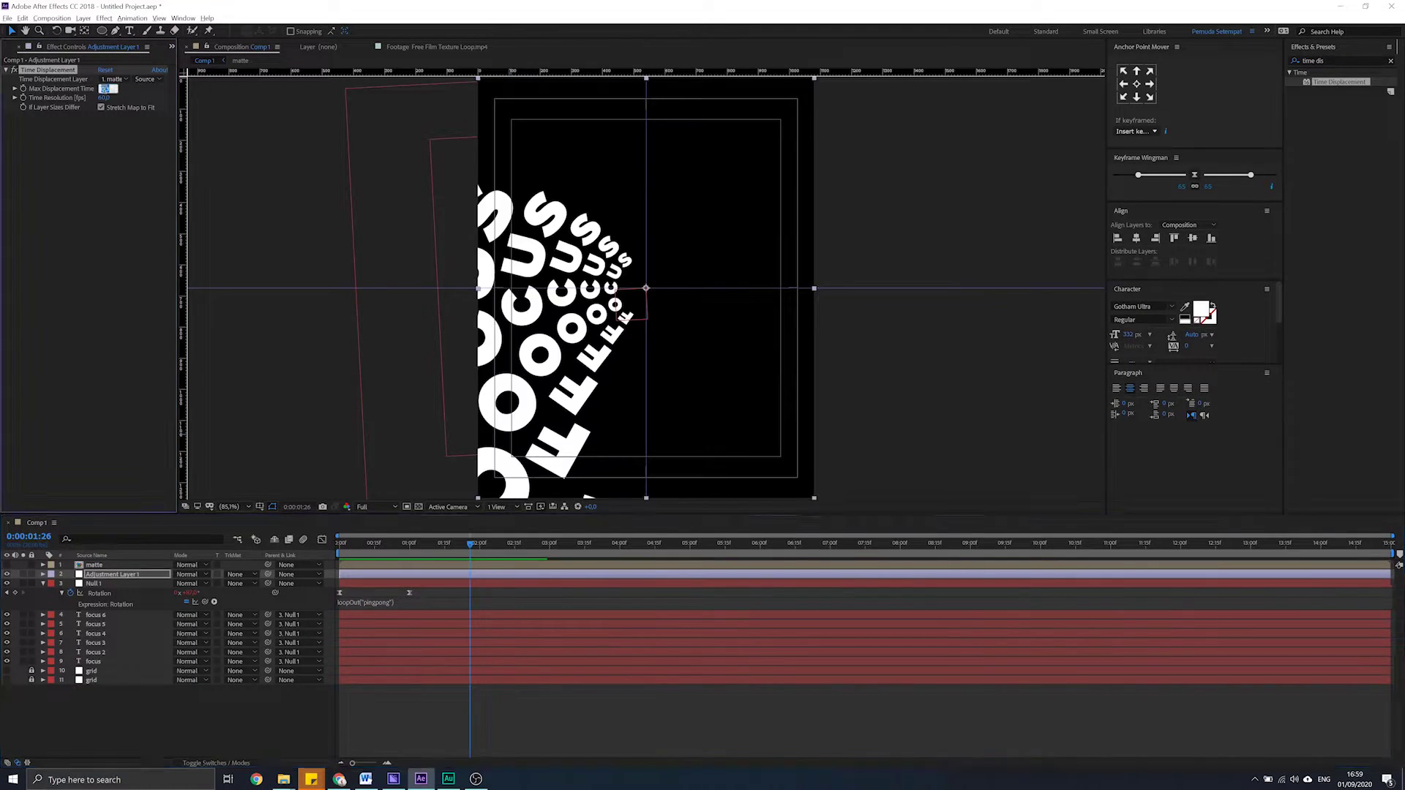
pyautogui.write('0.4')
pyautogui.press('Return')
pyautogui.press('space')
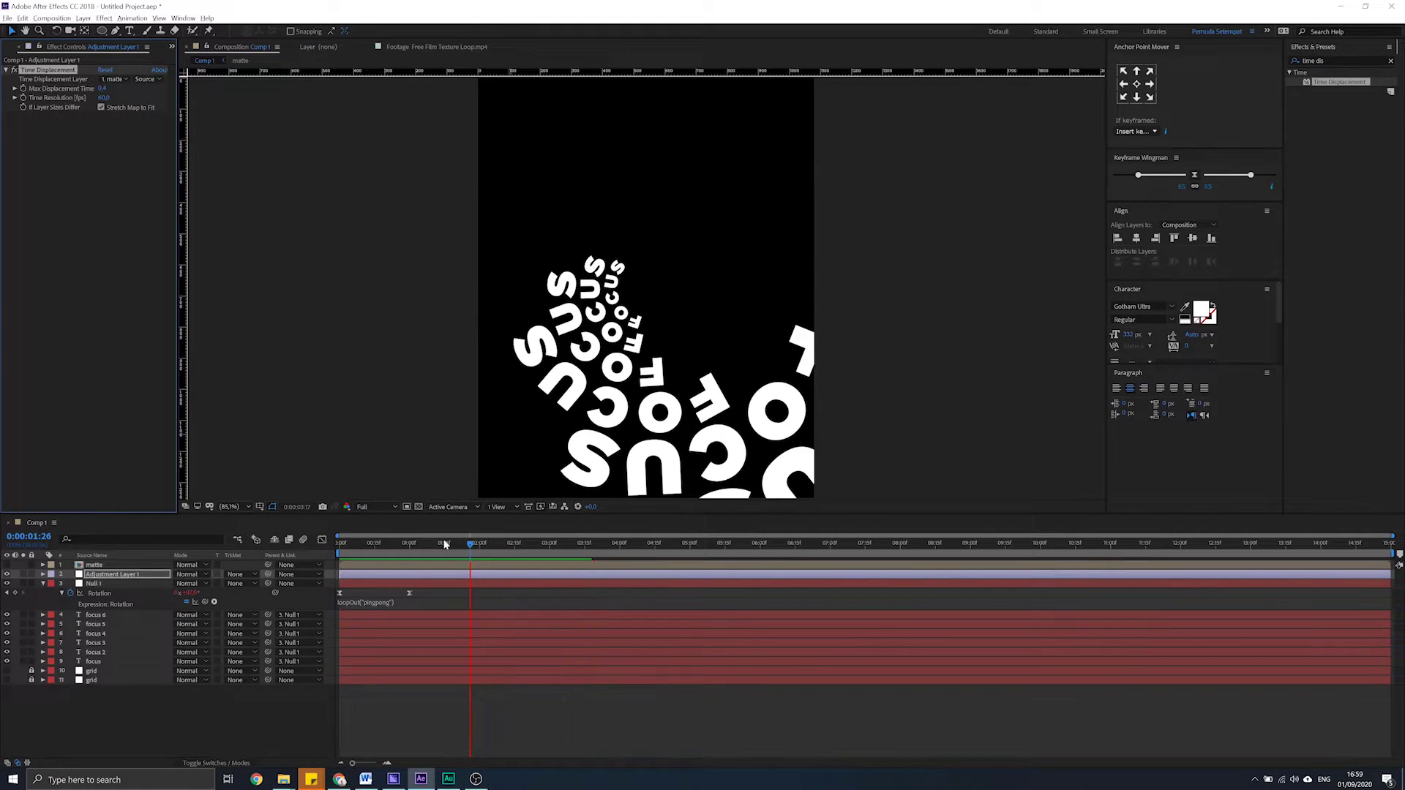
pyautogui.press('space')
# Settle on a Max Displacement Time of 0.5 and preview the result
pyautogui.moveTo(101, 88); pyautogui.dragTo(107, 89)
pyautogui.click(103, 89)
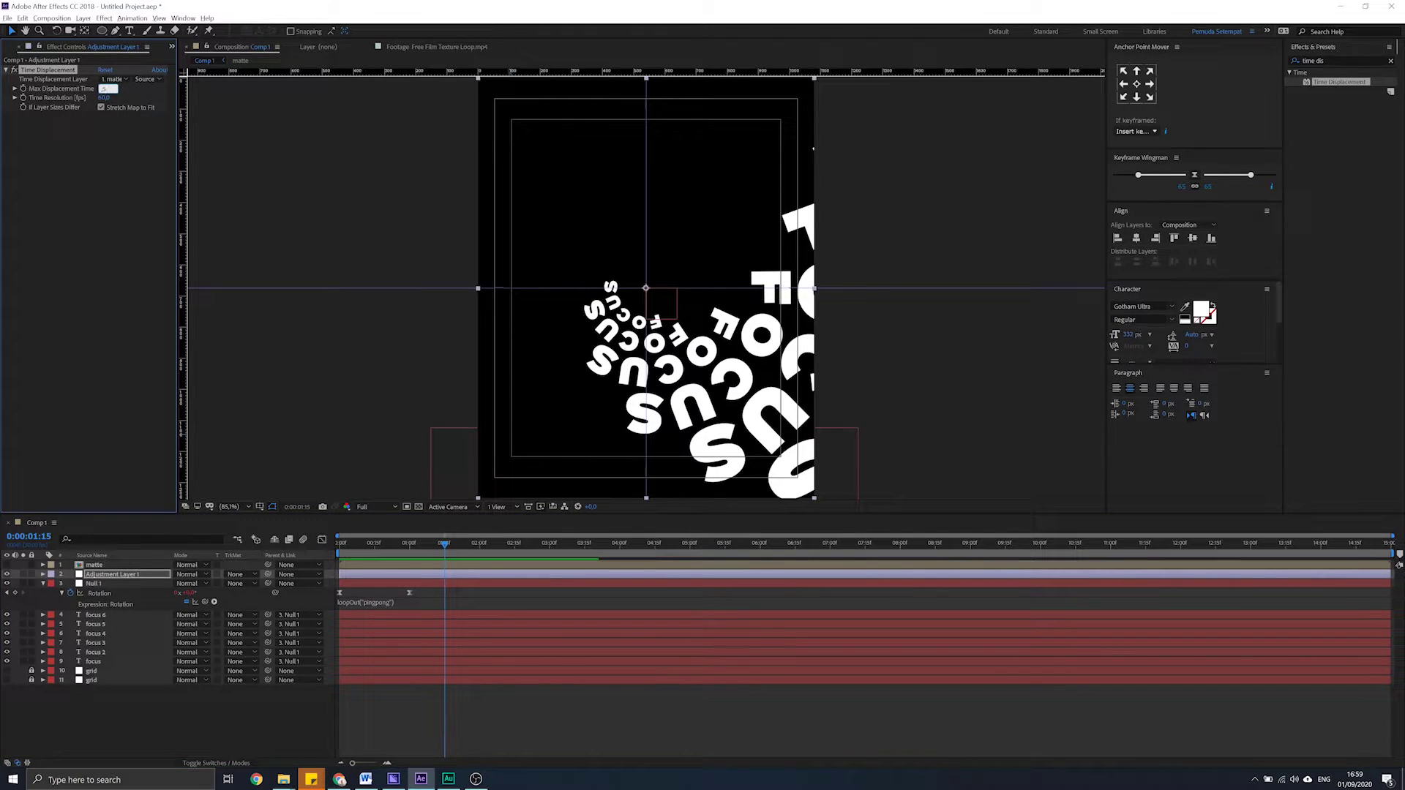
pyautogui.press('Return')
pyautogui.press('space')
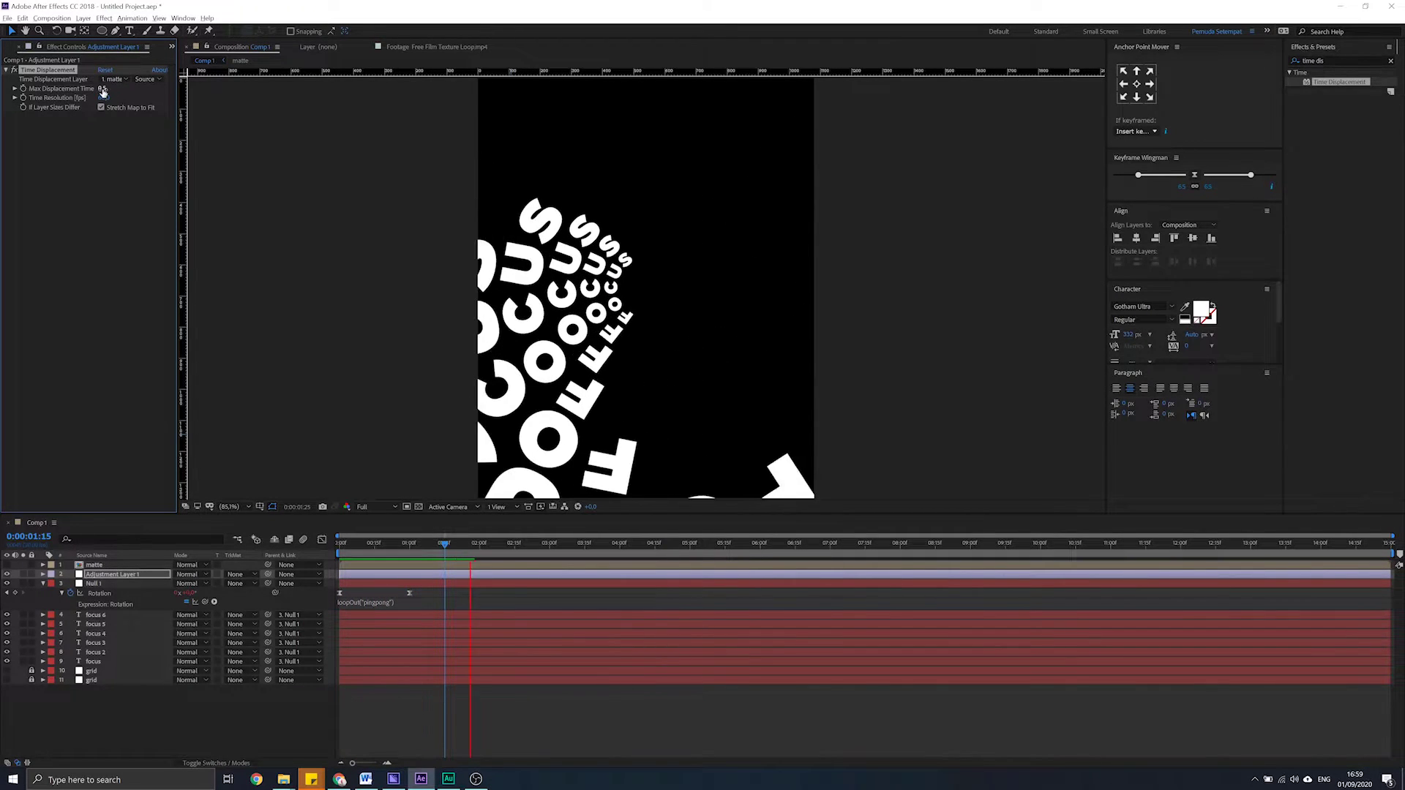
pyautogui.press('space')
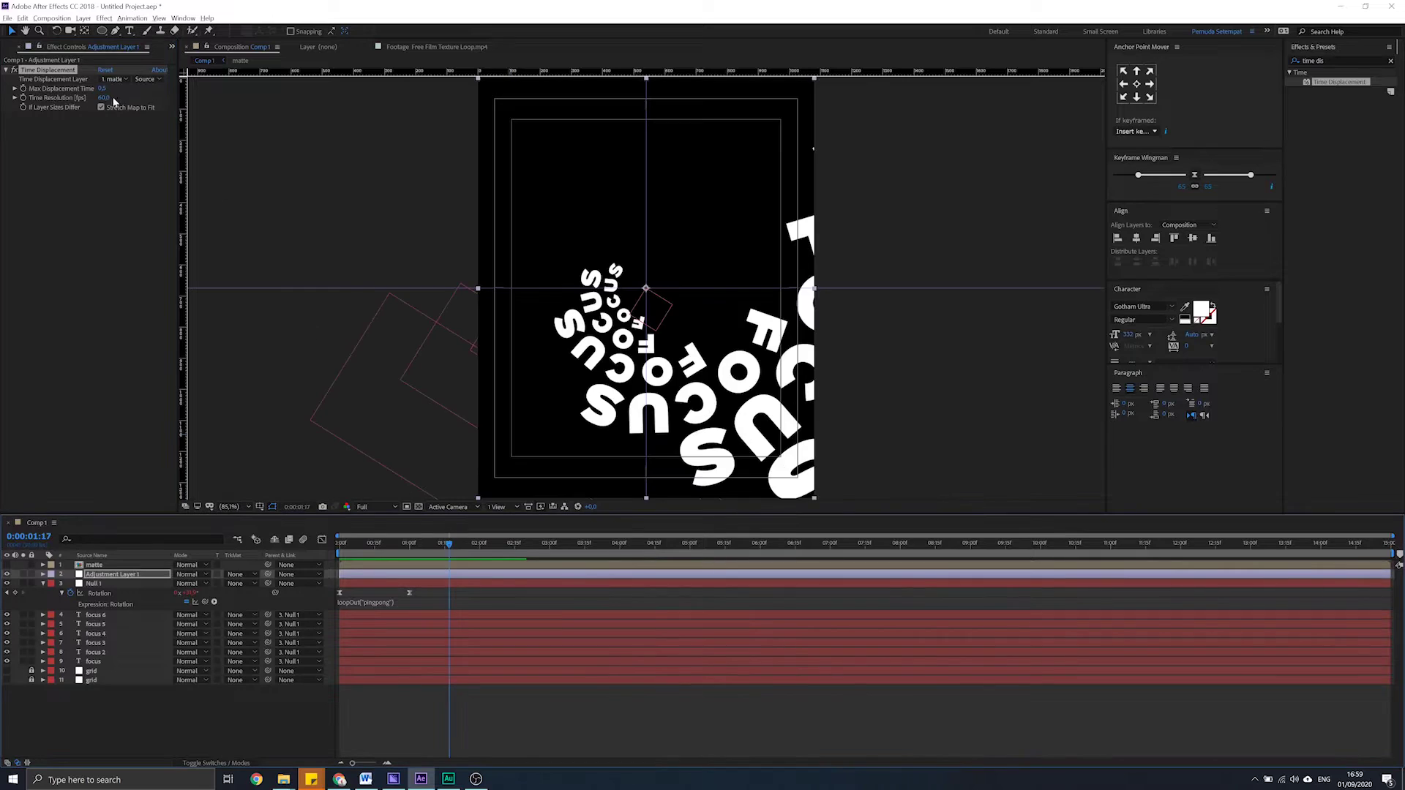
pyautogui.click(103, 88)
pyautogui.write('0.5')
pyautogui.press('Return')
pyautogui.press('space')
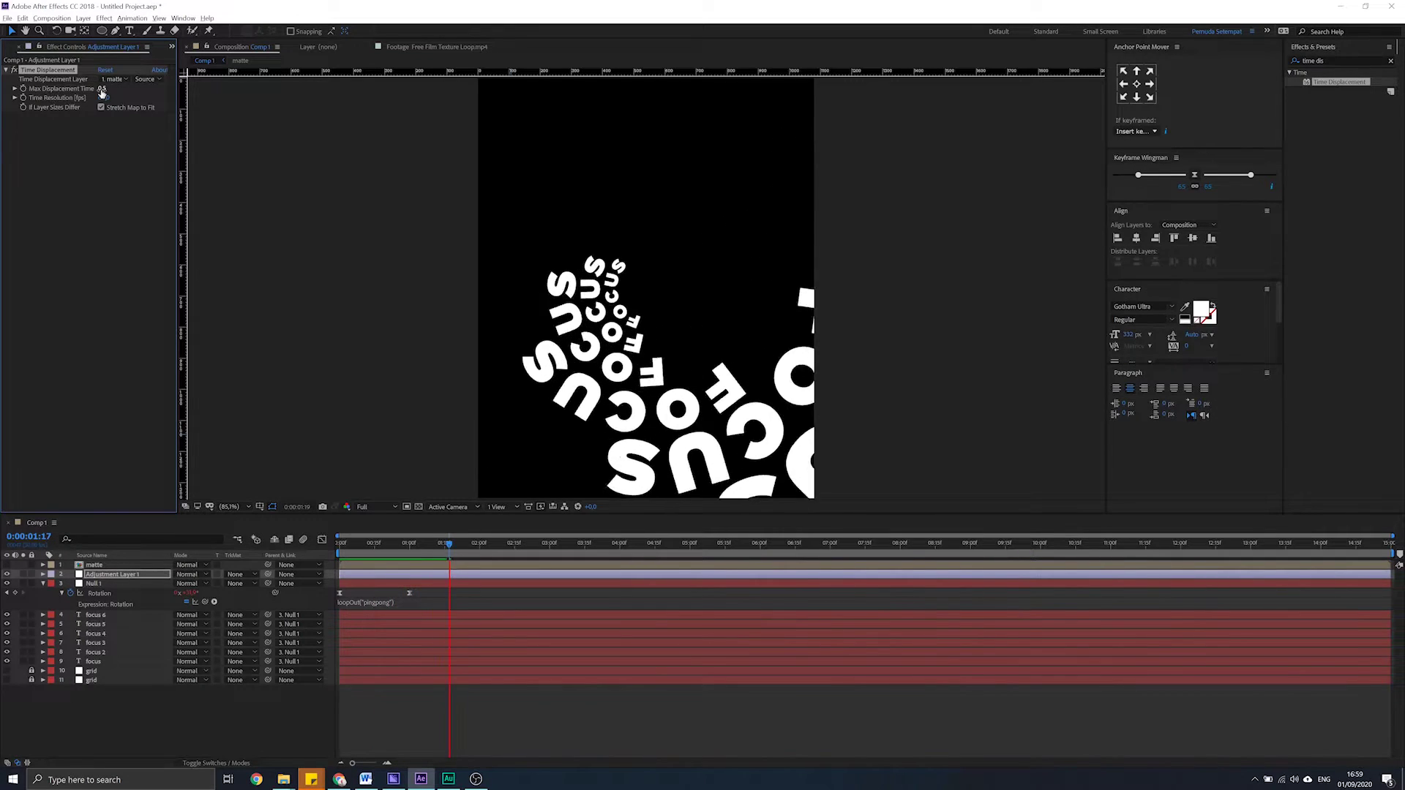
# Turn on the comp's motion blur switch and the focus layers' Motion Blur boxes, then preview
pyautogui.click(463, 544)
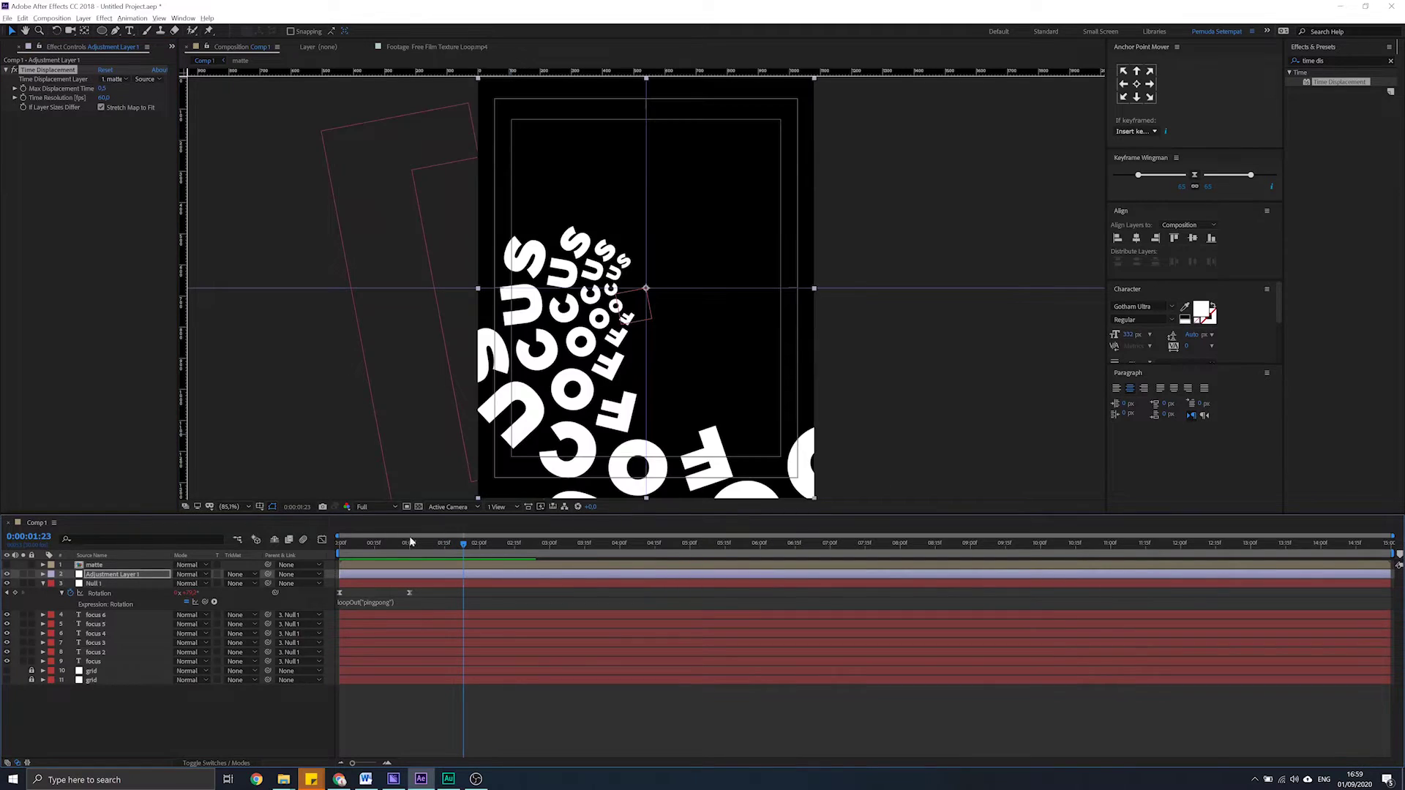
pyautogui.click(303, 541)
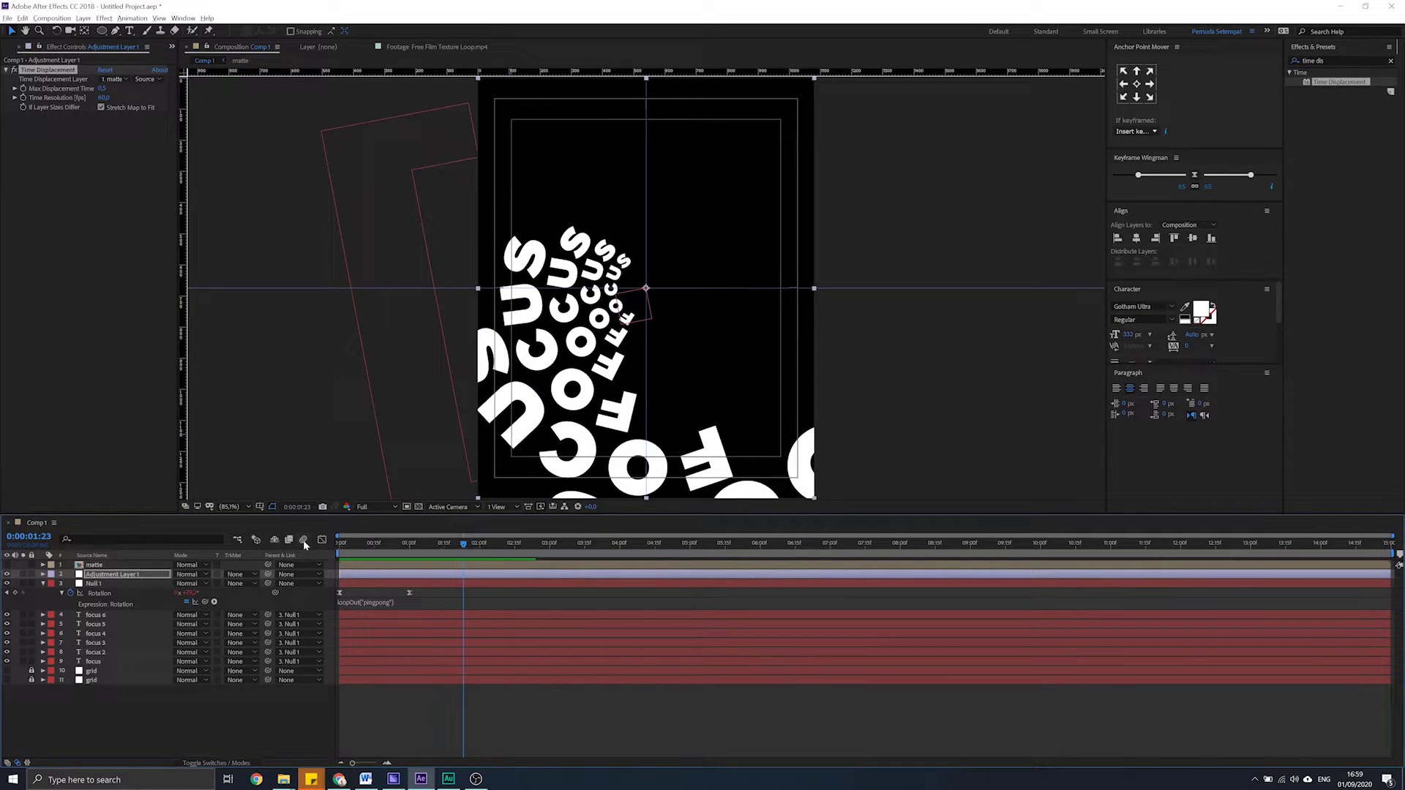
pyautogui.click(217, 758)
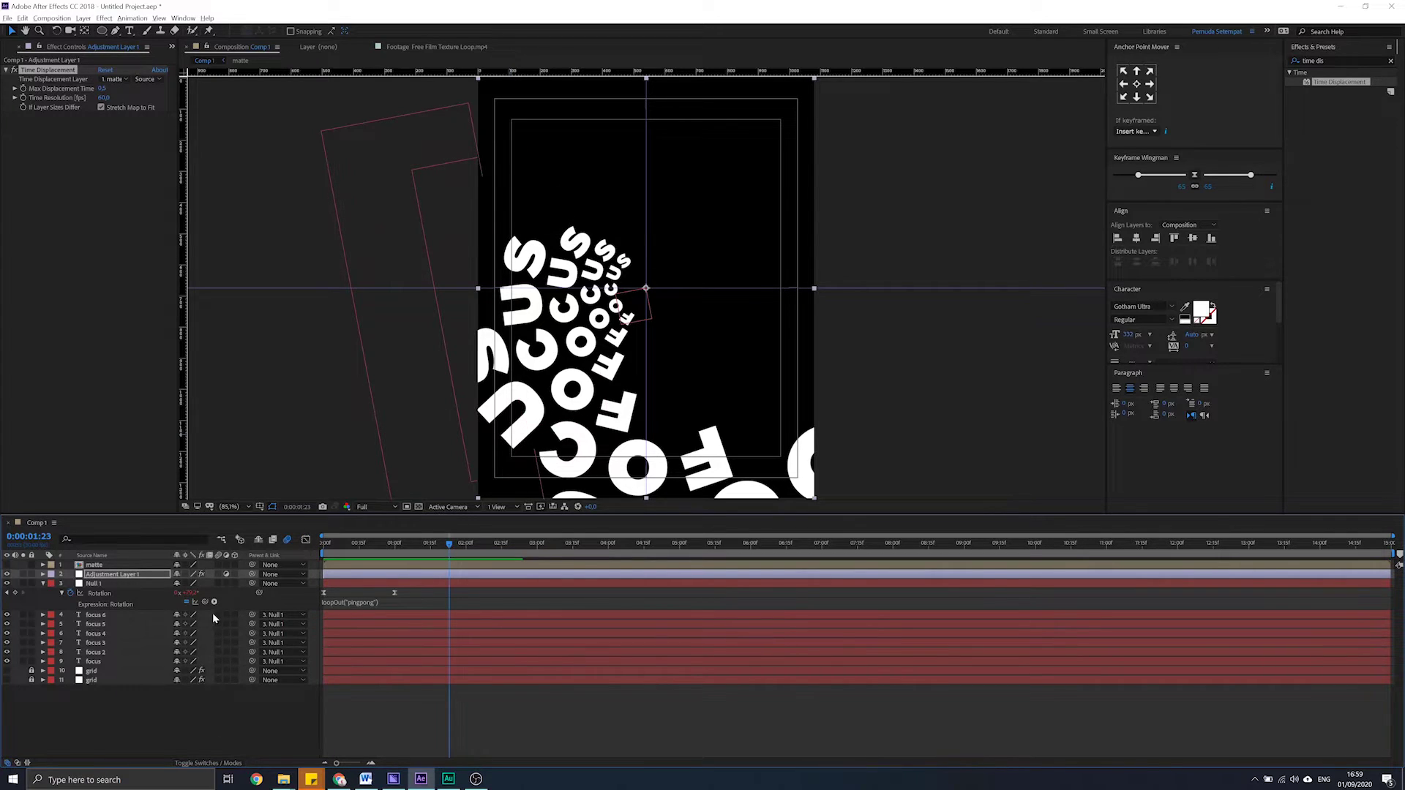
pyautogui.click(218, 616)
pyautogui.click(213, 710)
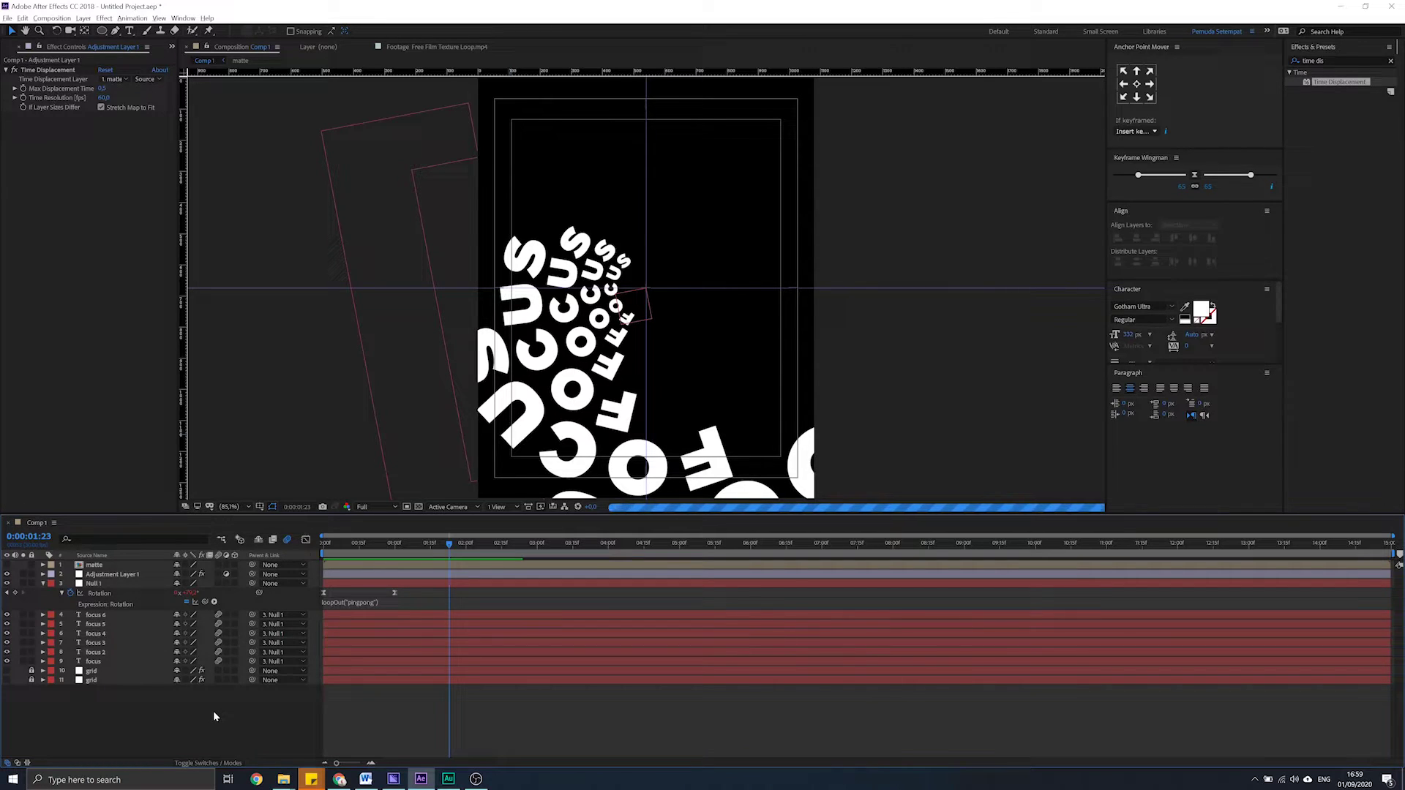
pyautogui.press('space')
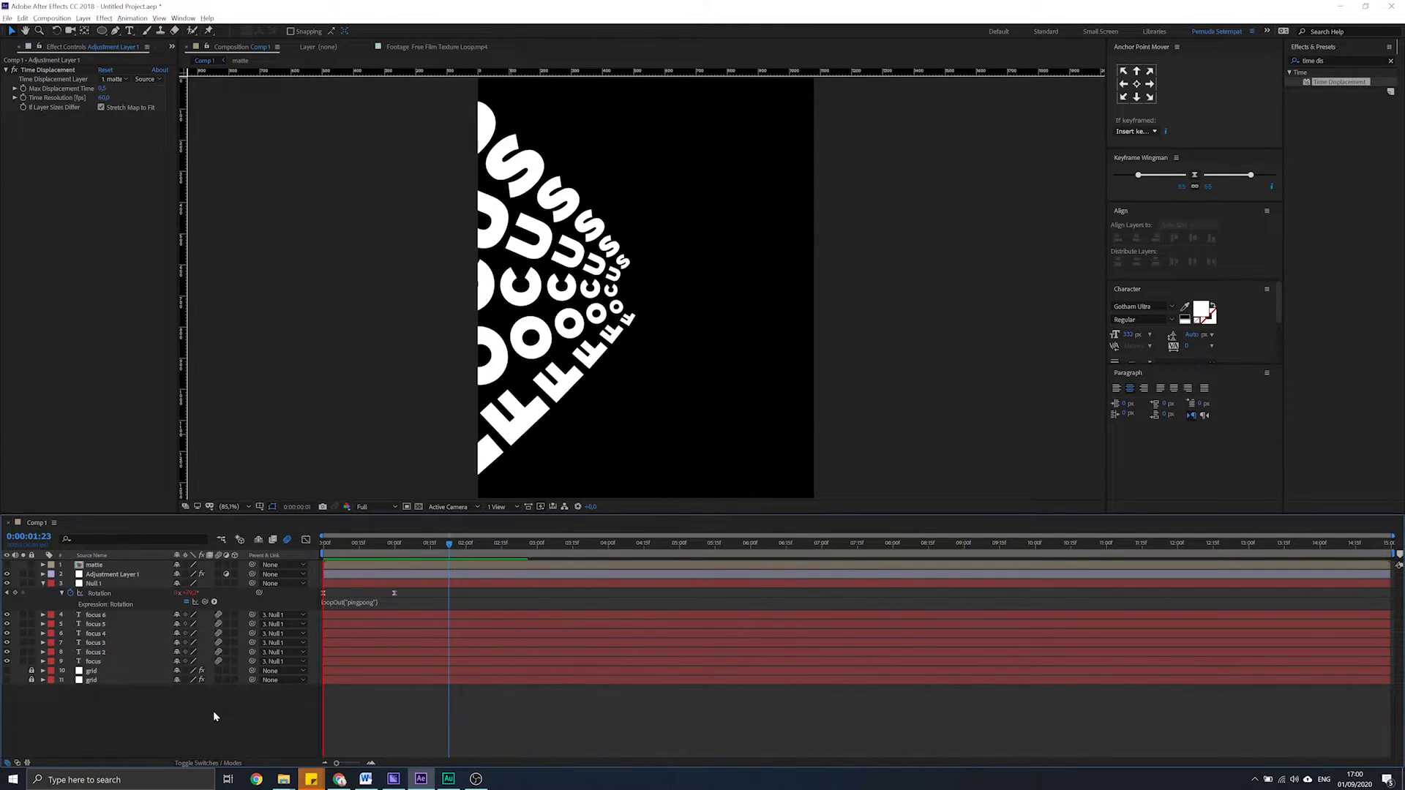
pyautogui.click(469, 543)
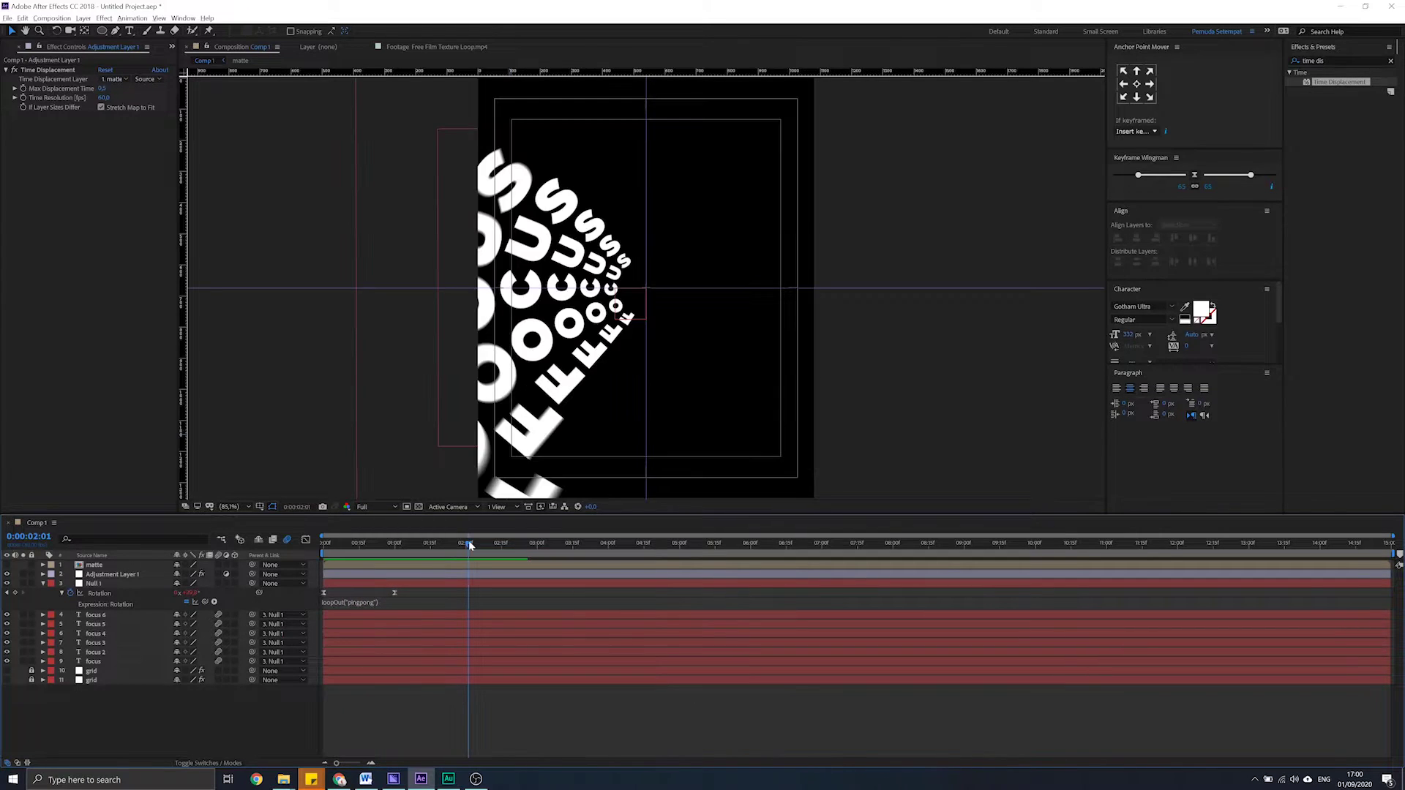
# Create a new composition named main-sub
pyautogui.hotkey('ctrl', 'n')
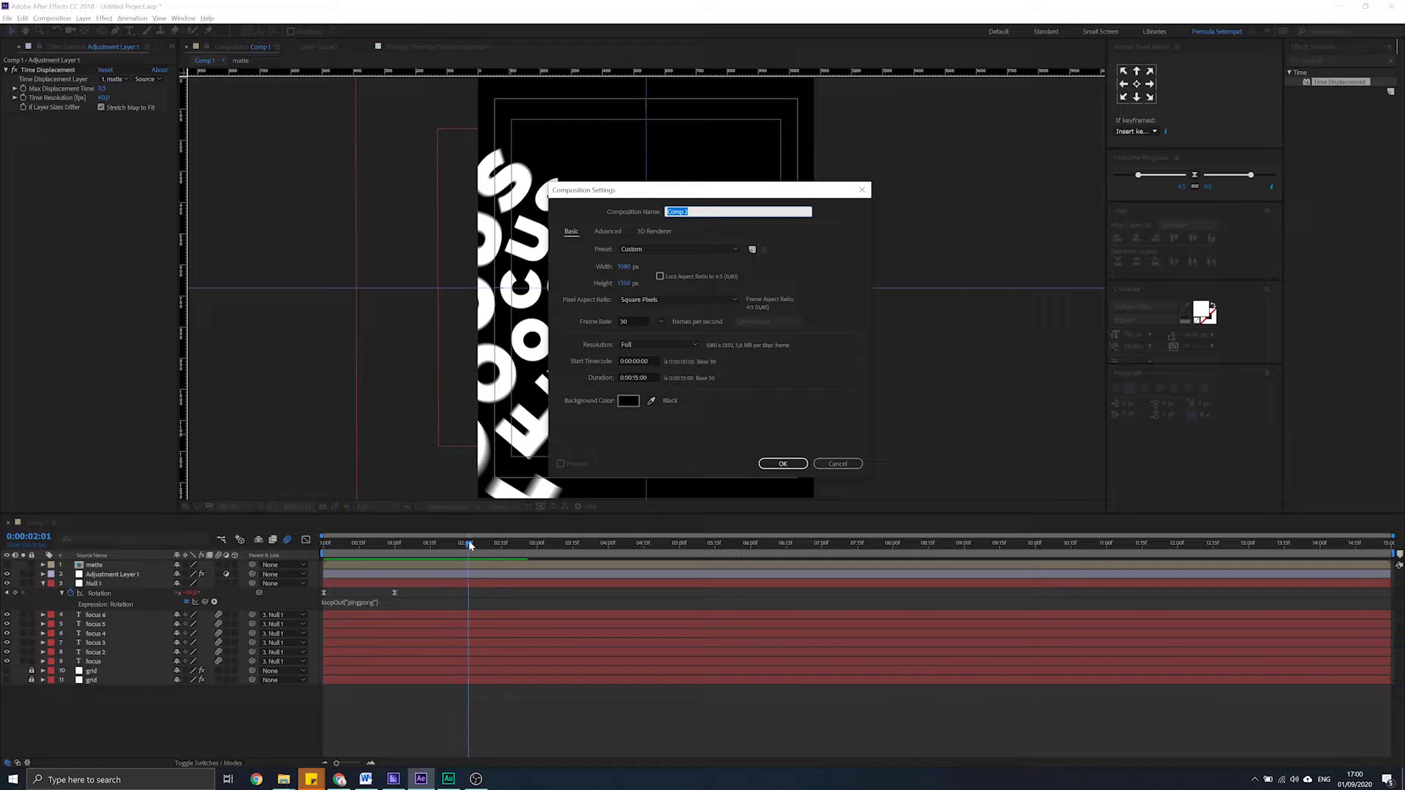
pyautogui.write('main-sub')
pyautogui.press('Return')
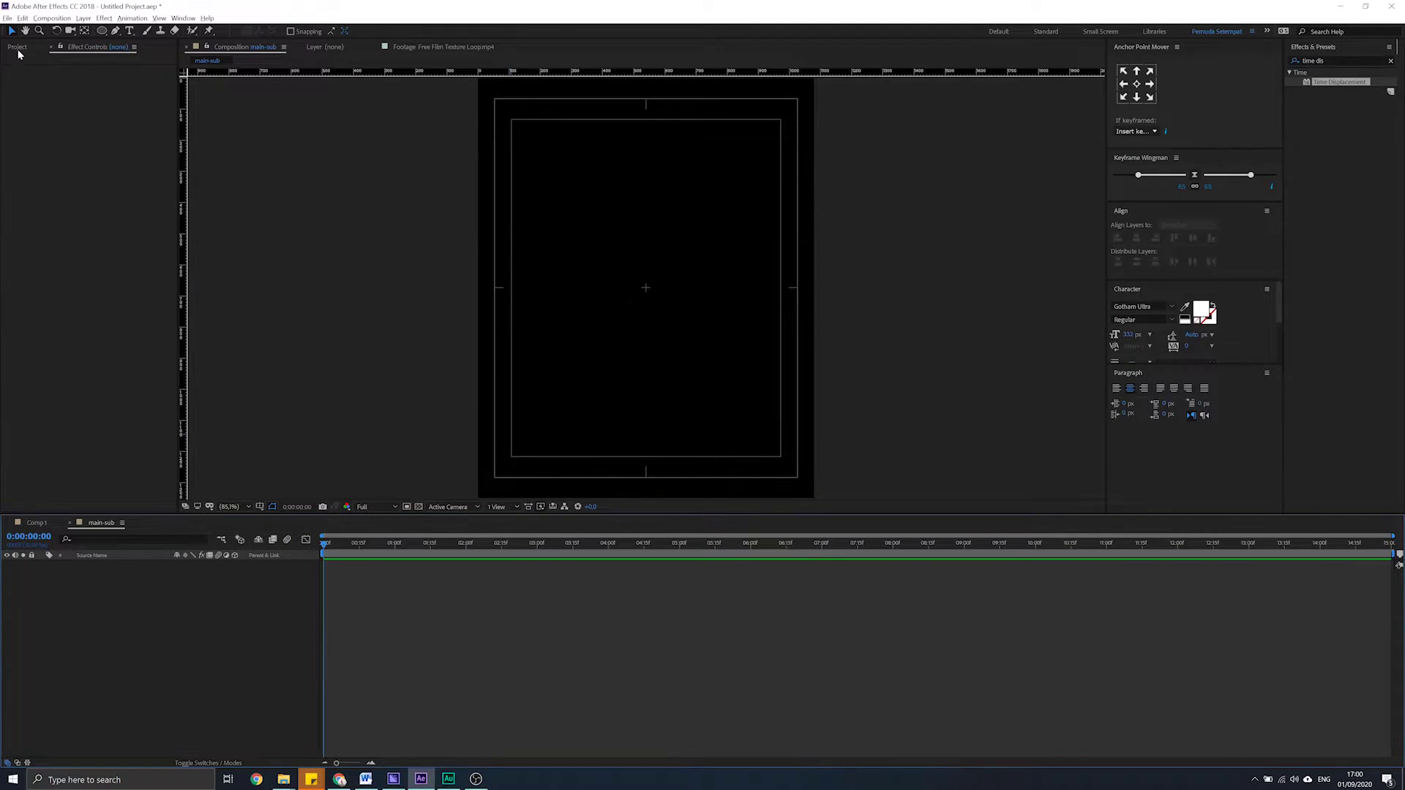
# Rename Comp 1 to text 1 in the Project panel and add it to main-sub
pyautogui.click(19, 50)
pyautogui.click(29, 188)
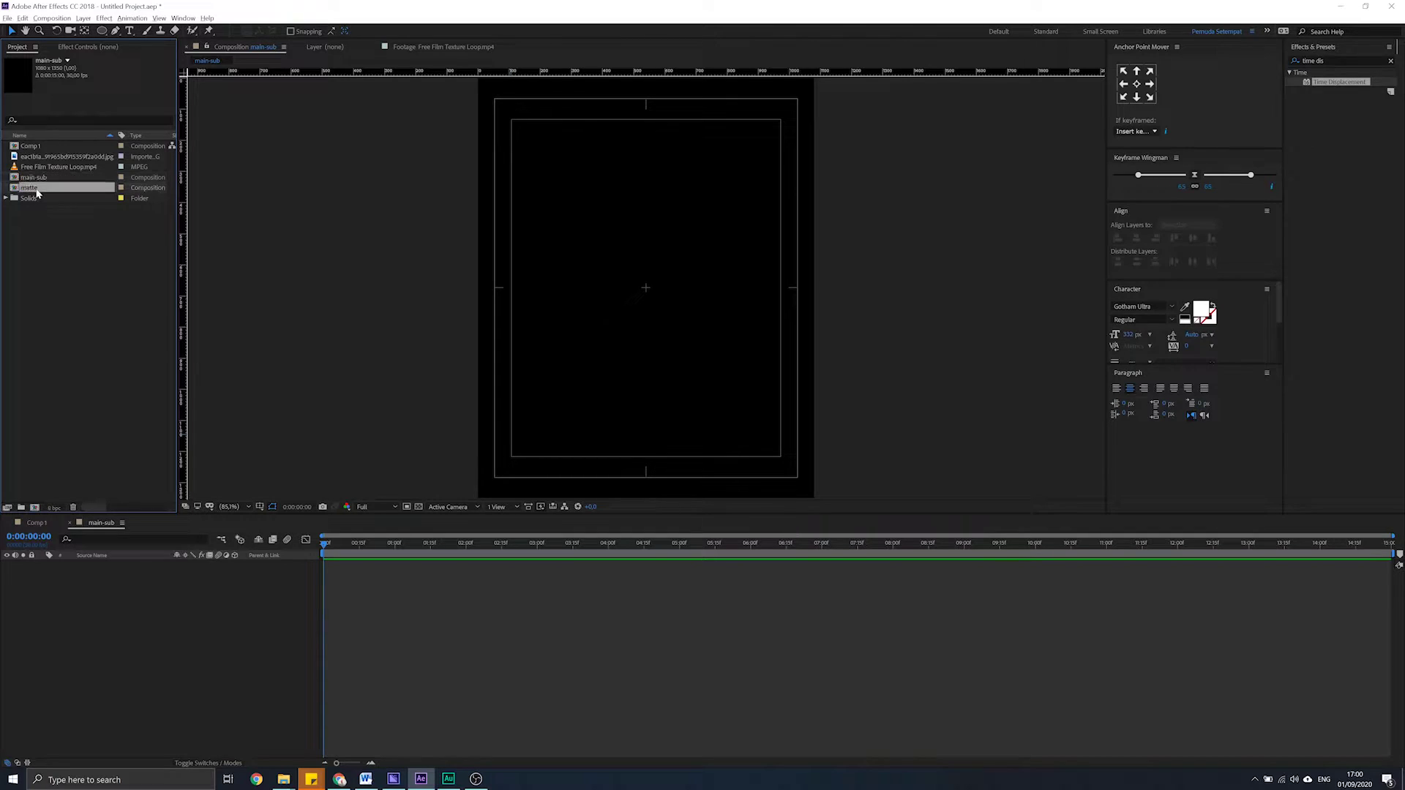
pyautogui.click(33, 146)
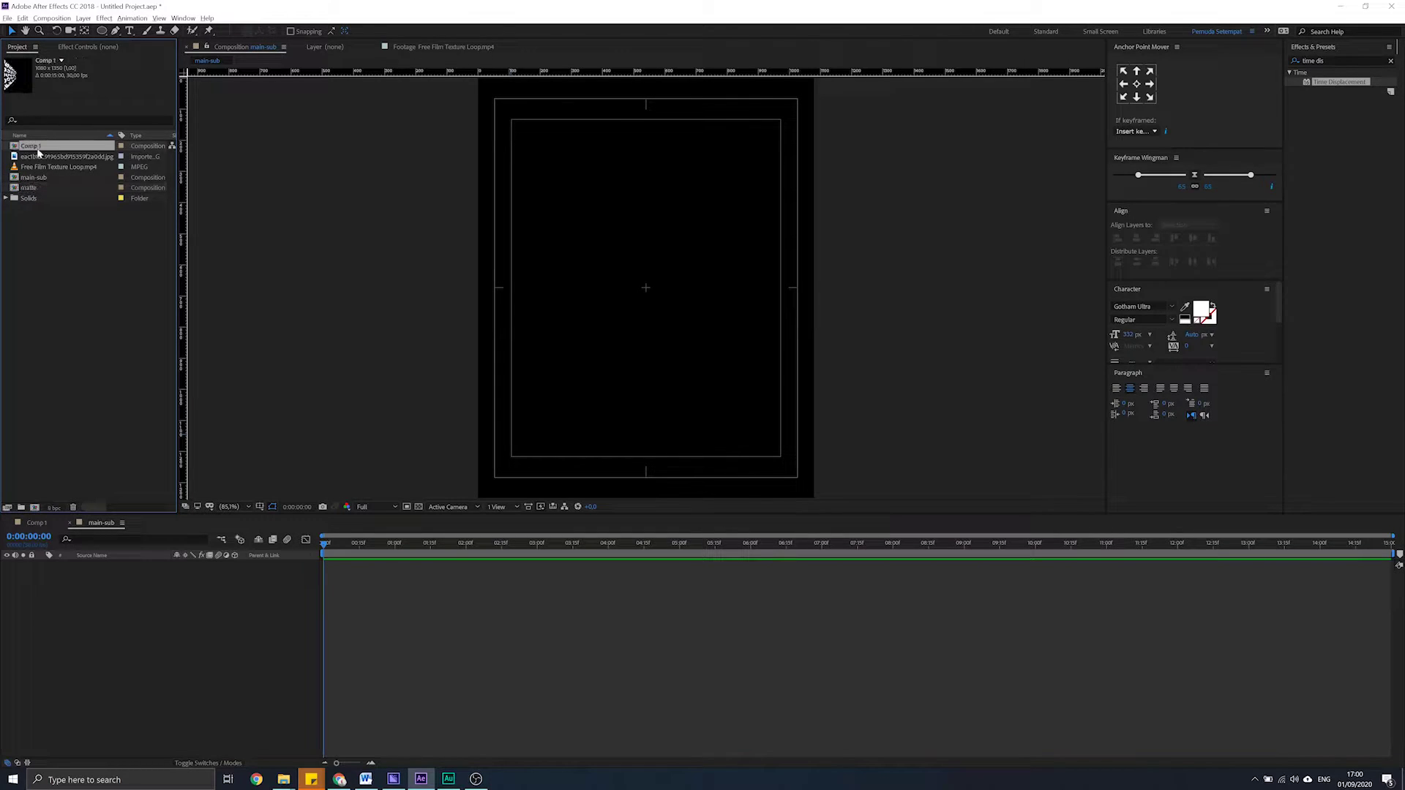
pyautogui.press('Return')
pyautogui.press('BackSpace')
pyautogui.press('Return')
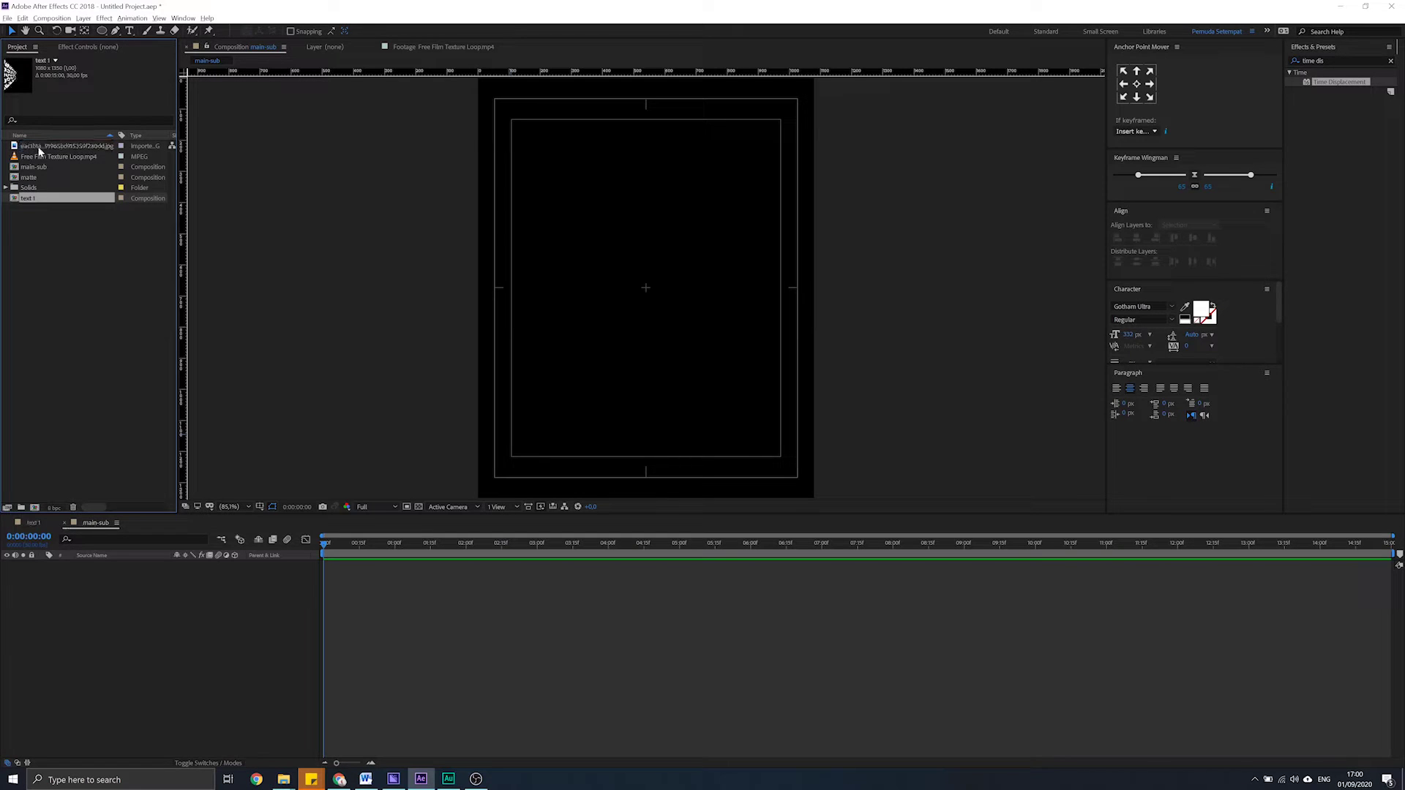
pyautogui.hotkey('ctrl', '/')
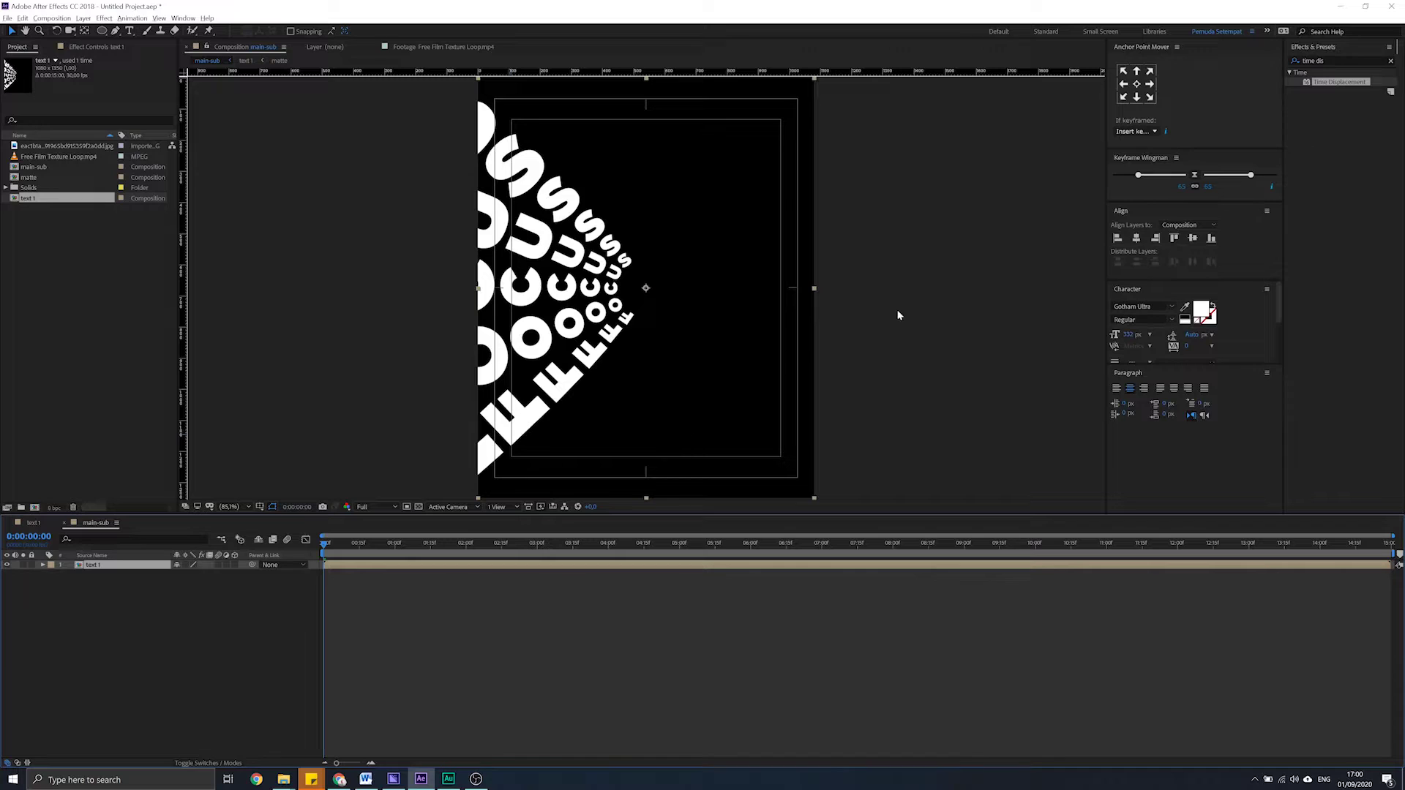
pyautogui.tripleClick(1310, 61)
# Apply Set Channels to the text 1 layer with the green and blue sources off
pyautogui.write('set')
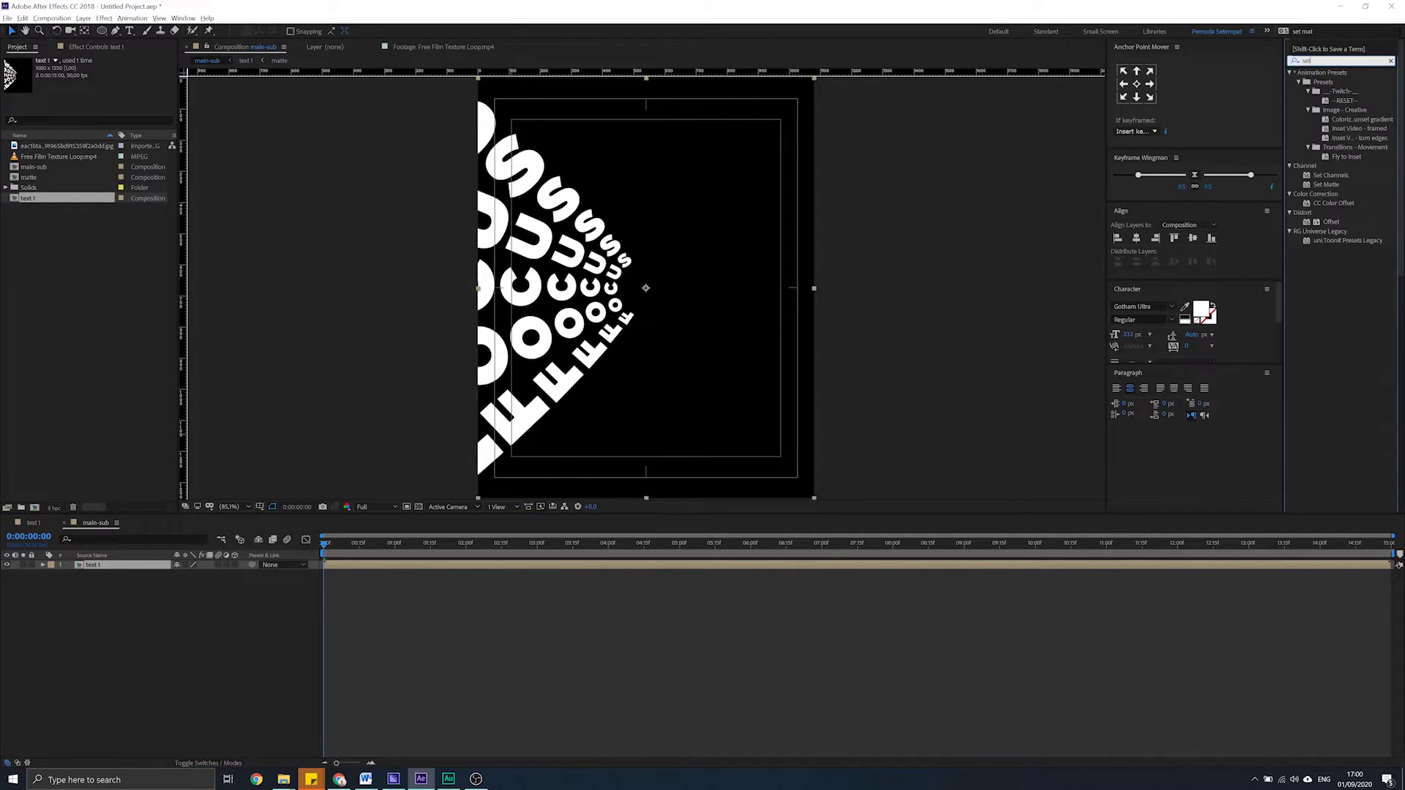
pyautogui.click(1323, 177)
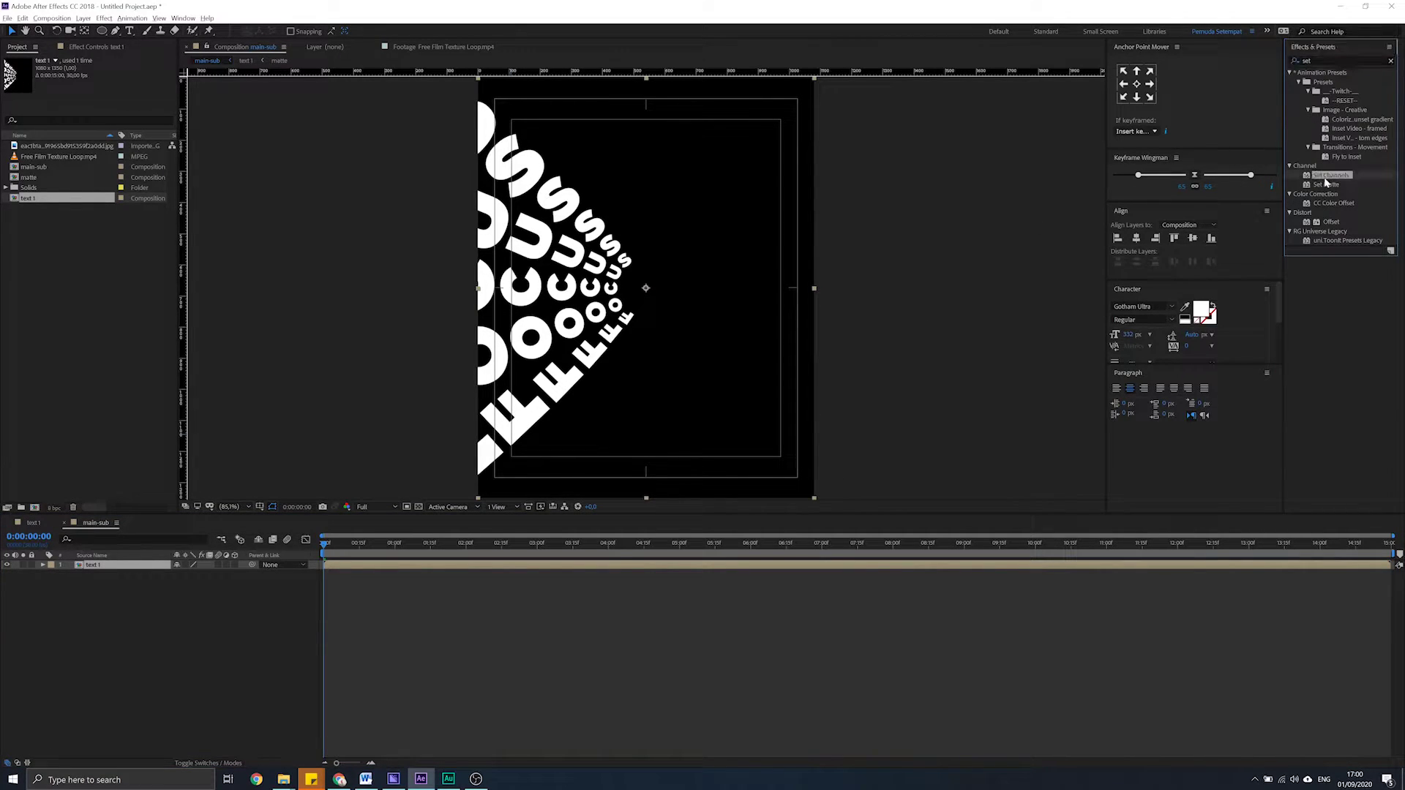
pyautogui.moveTo(1324, 177); pyautogui.dragTo(102, 569)
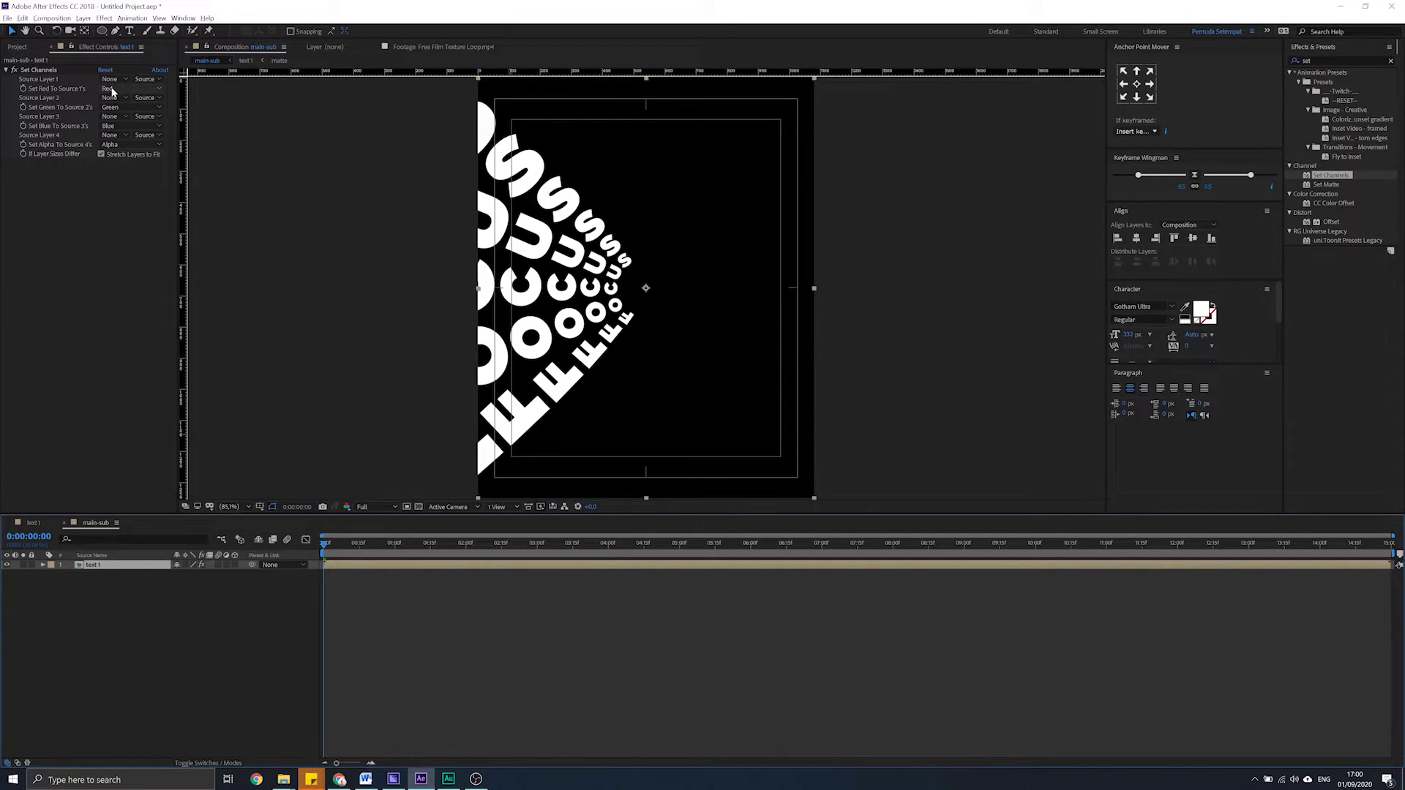
pyautogui.click(117, 108)
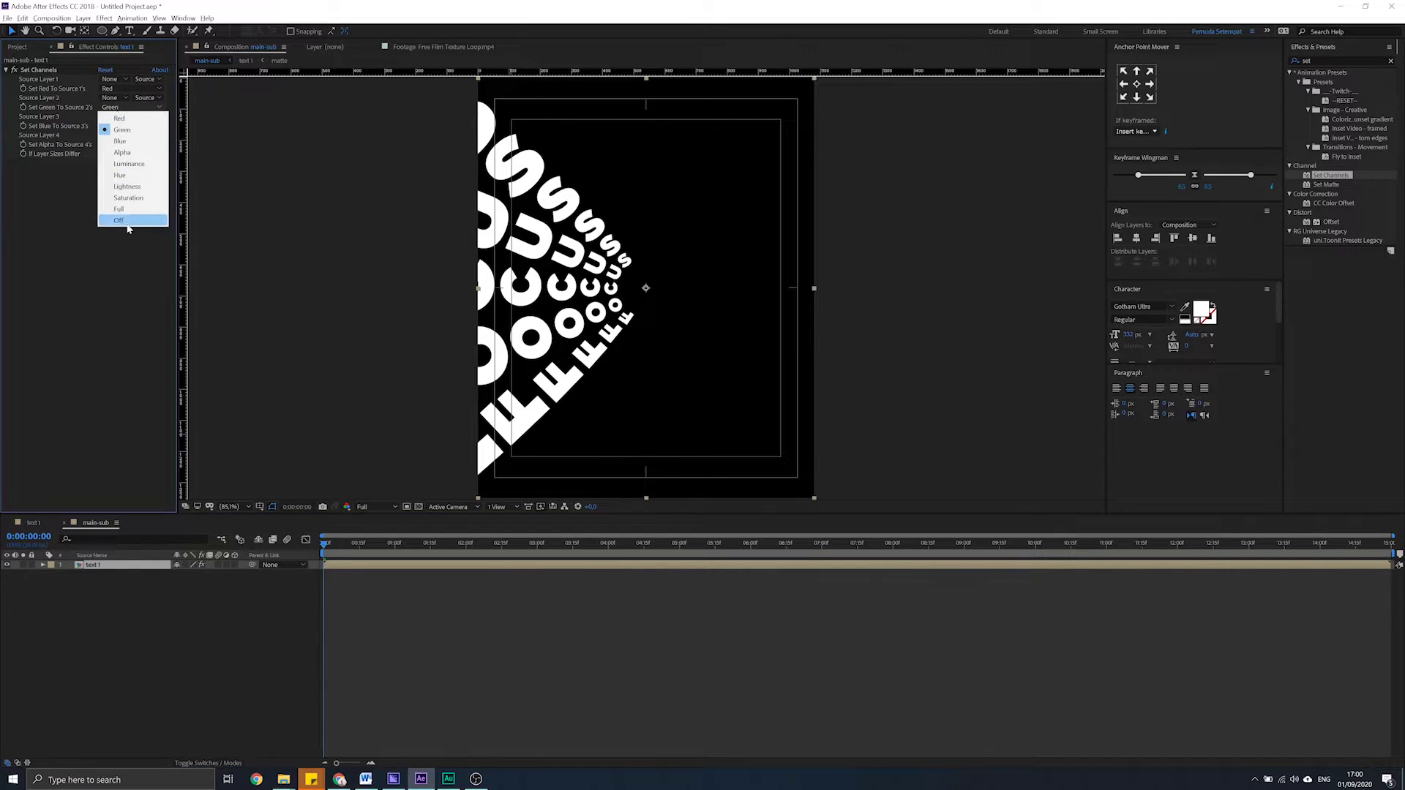
pyautogui.click(128, 219)
pyautogui.click(117, 126)
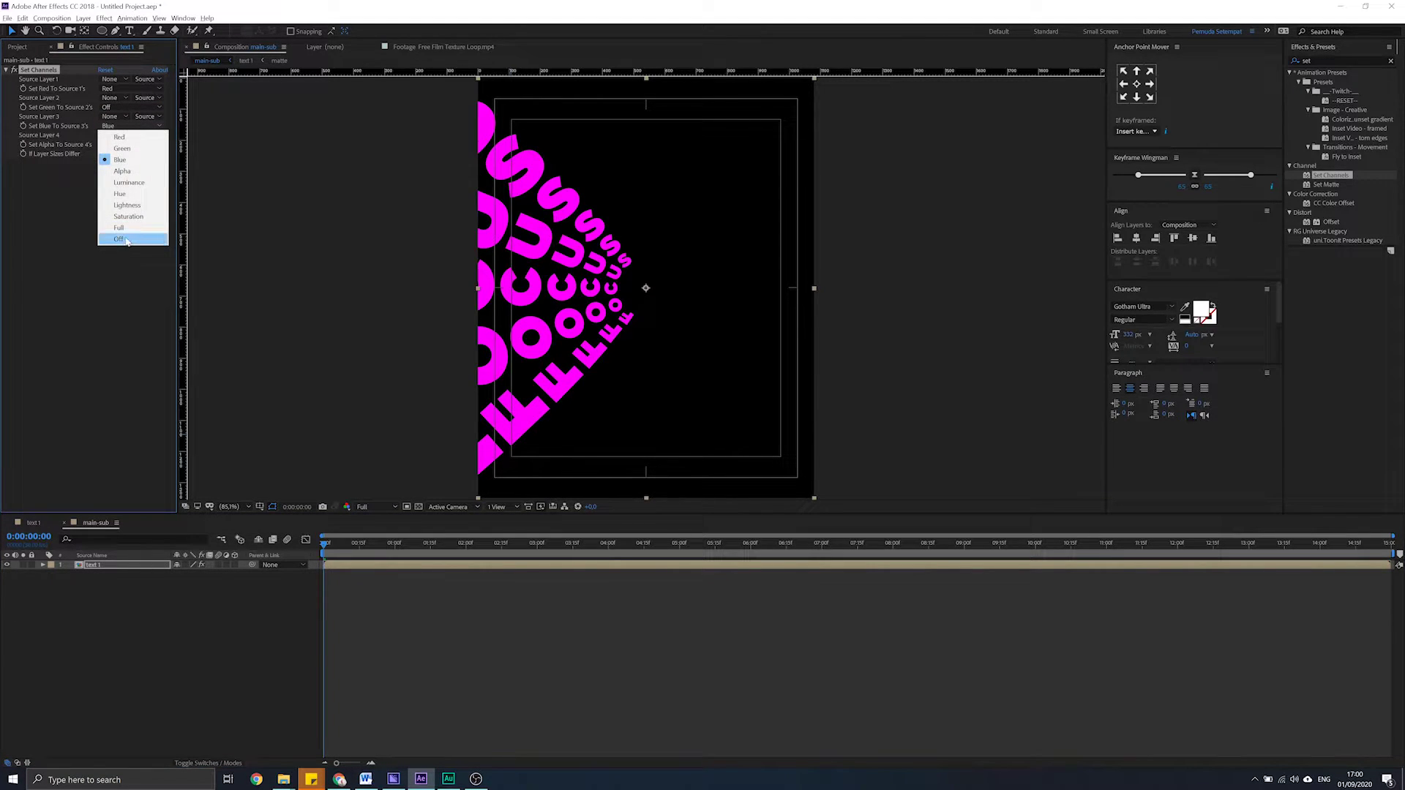
pyautogui.click(132, 240)
pyautogui.click(114, 647)
# Duplicate the red layer and make the copy keep only the green channel
pyautogui.click(73, 566)
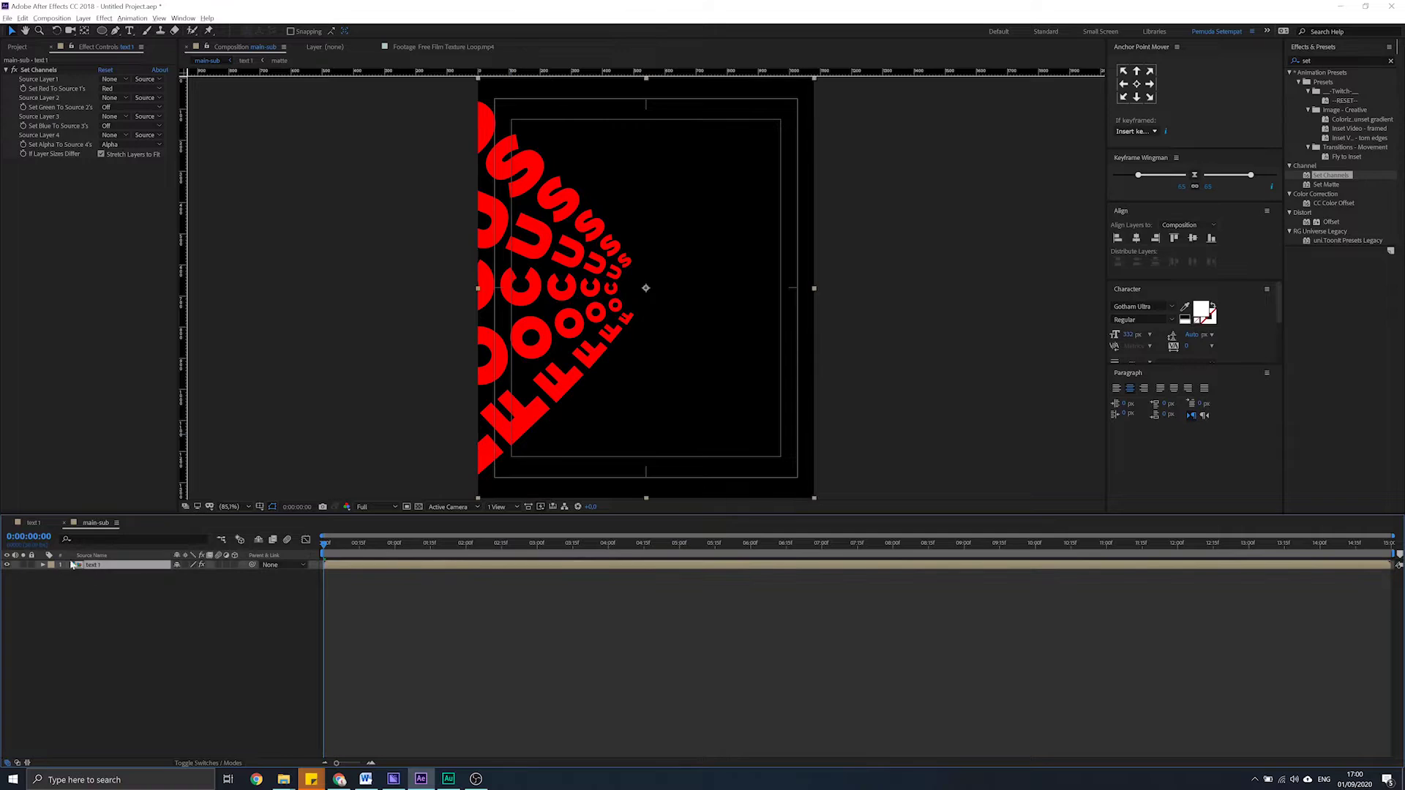
pyautogui.hotkey('ctrl', 'd')
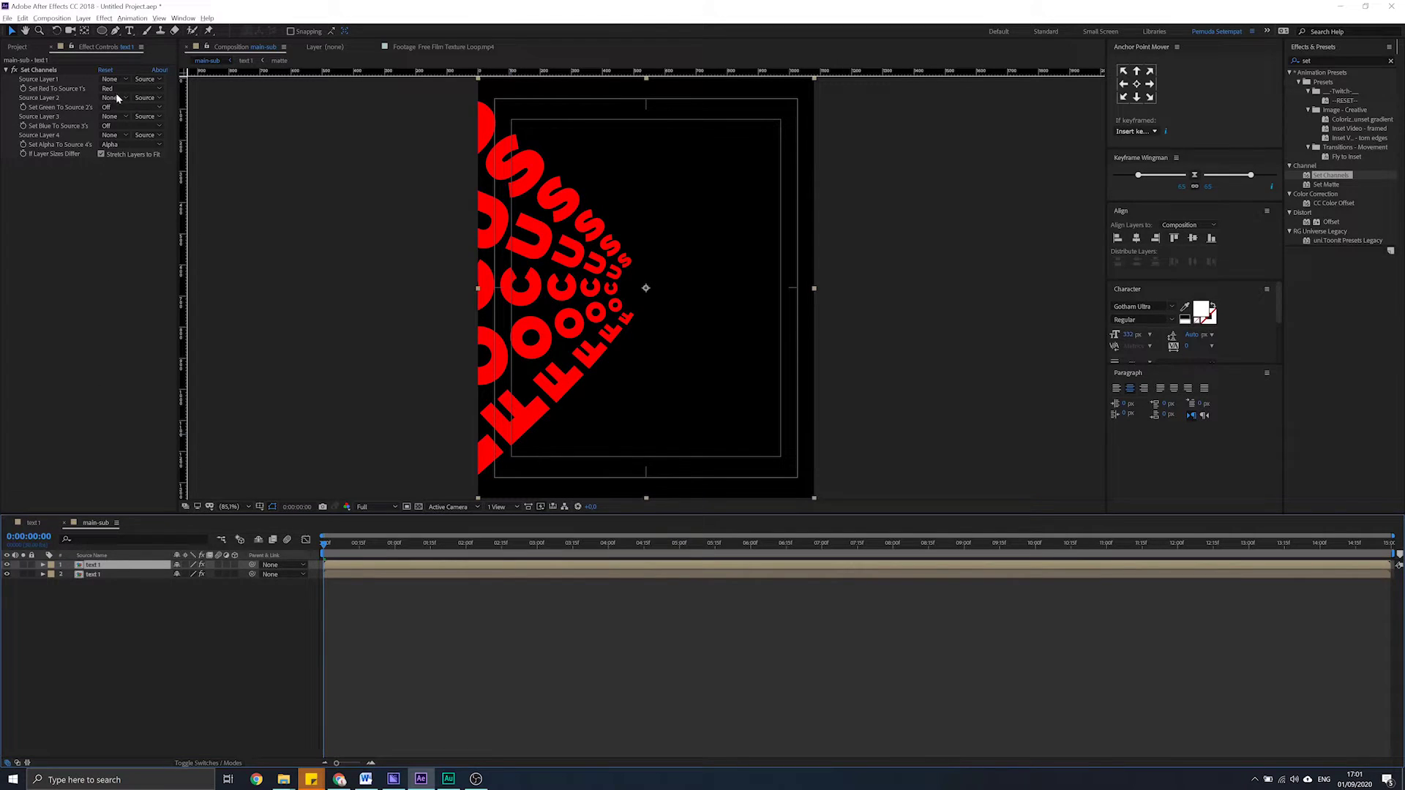
pyautogui.click(115, 90)
pyautogui.click(119, 202)
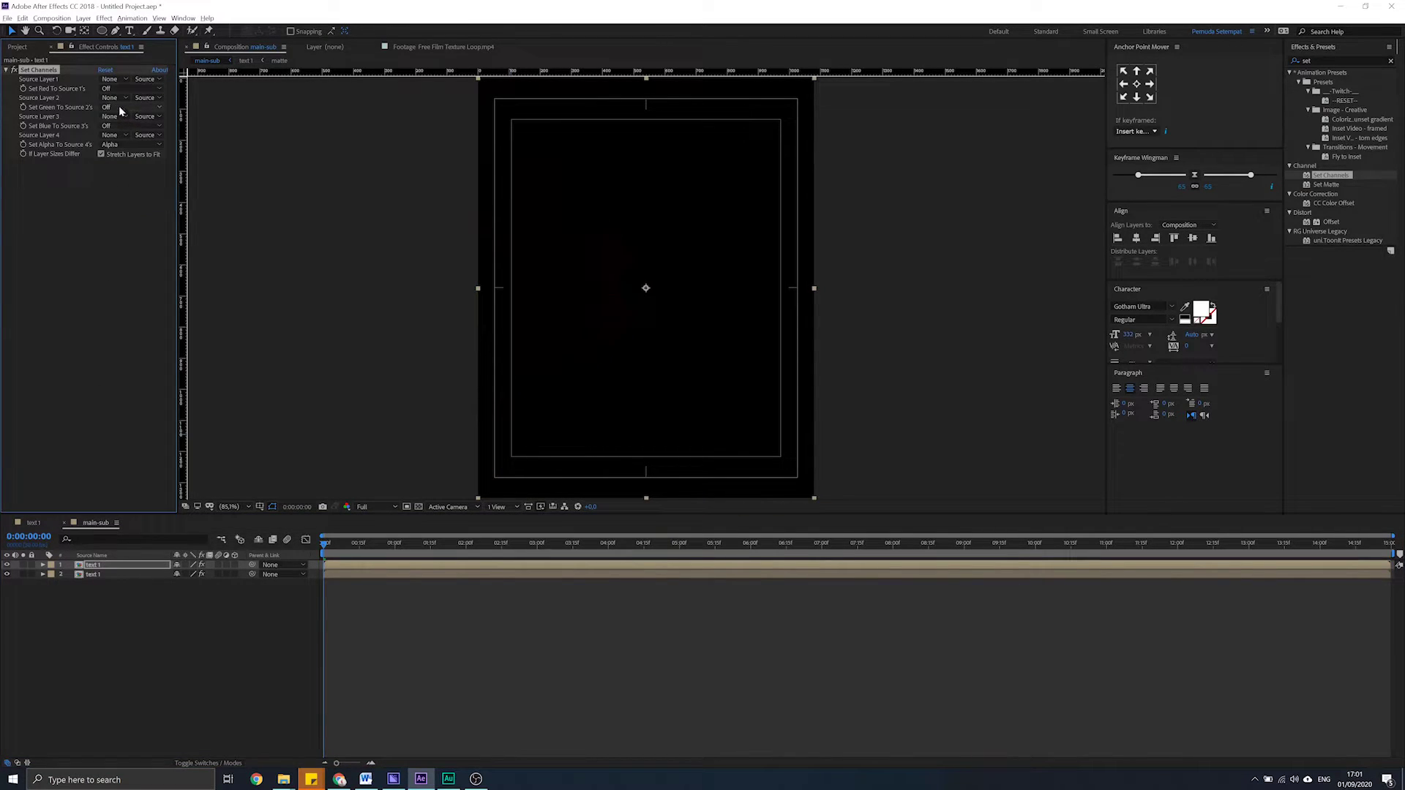
pyautogui.click(120, 108)
pyautogui.click(123, 130)
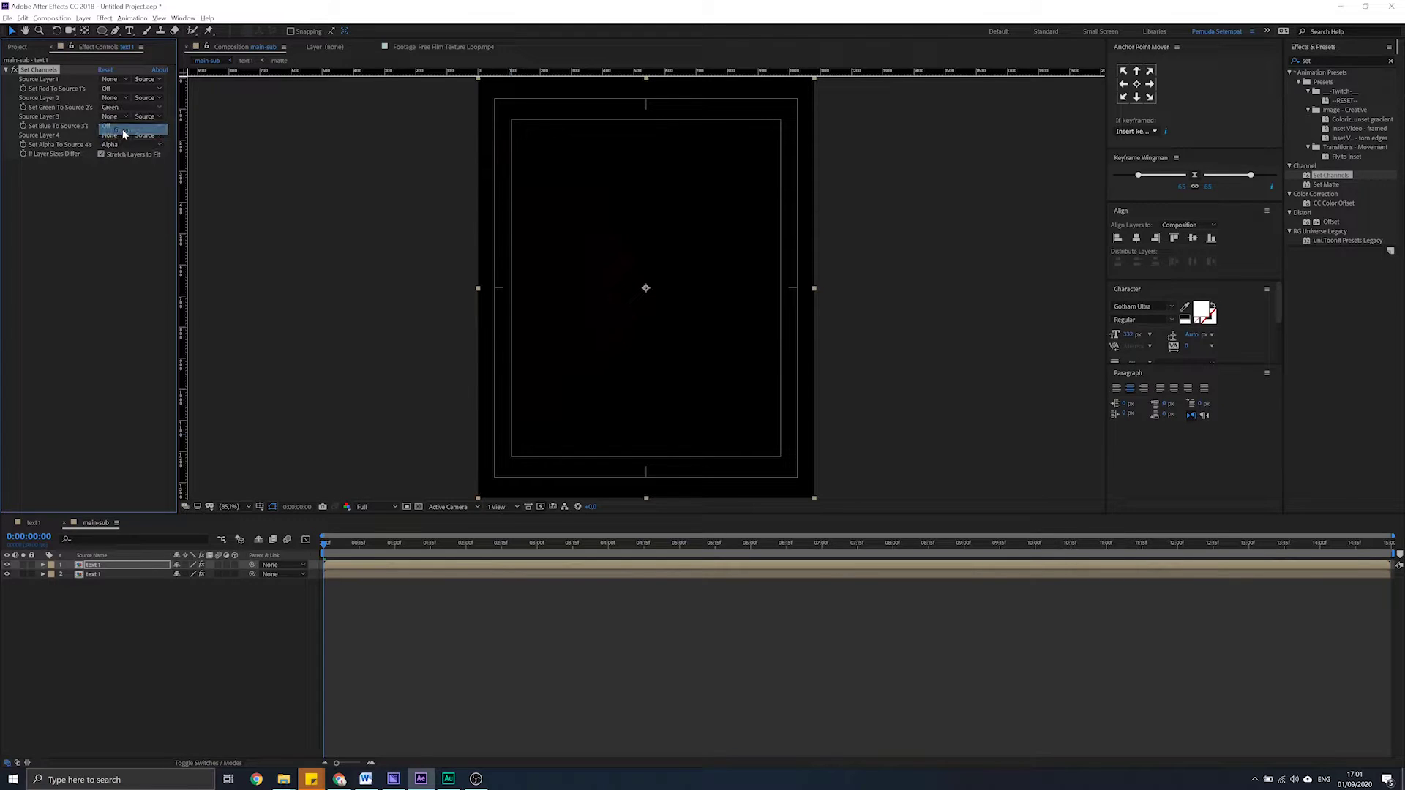
# Duplicate the green layer and make the third copy keep only the blue channel
pyautogui.click(92, 568)
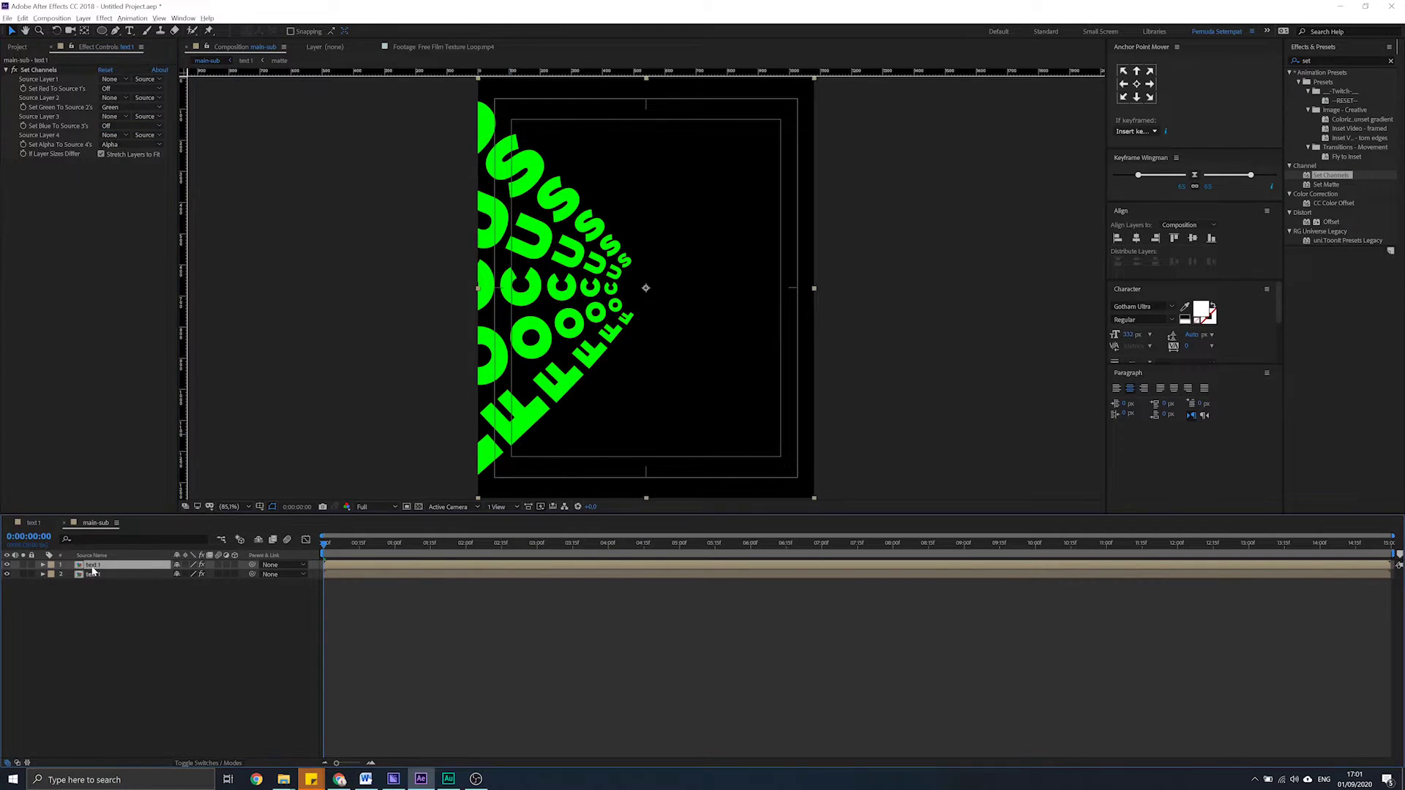
pyautogui.hotkey('ctrl', 'd')
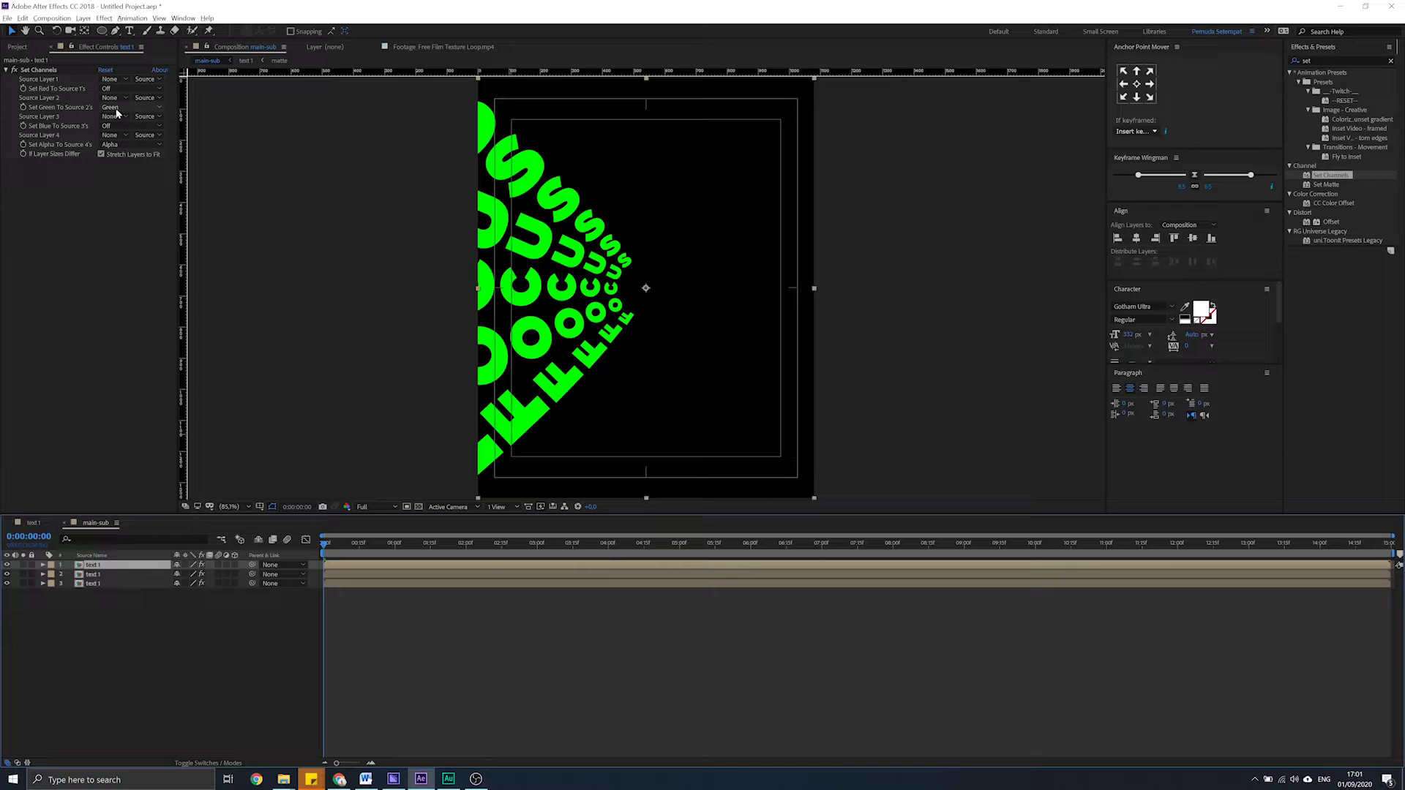
pyautogui.click(118, 110)
pyautogui.click(119, 220)
pyautogui.click(117, 126)
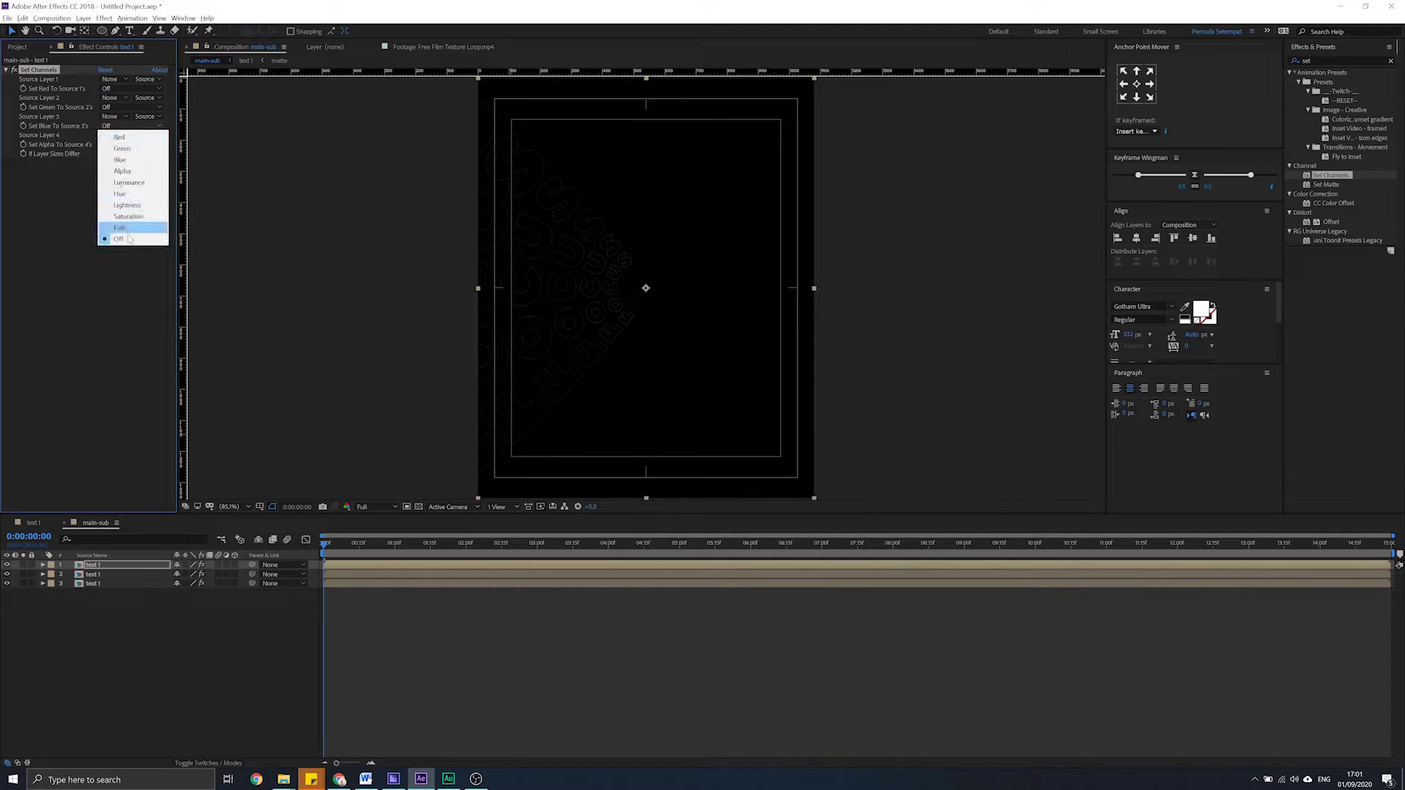
pyautogui.click(121, 159)
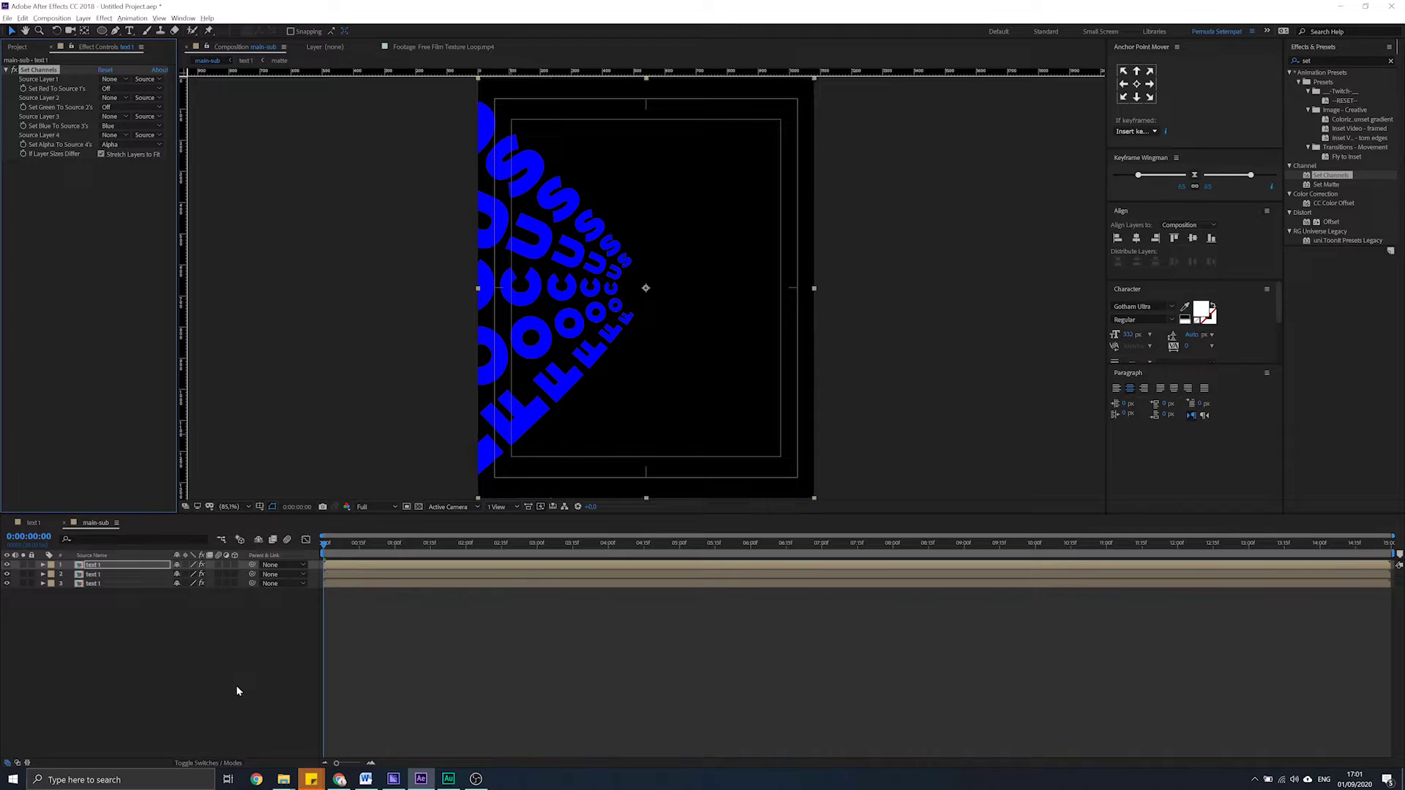
pyautogui.click(194, 763)
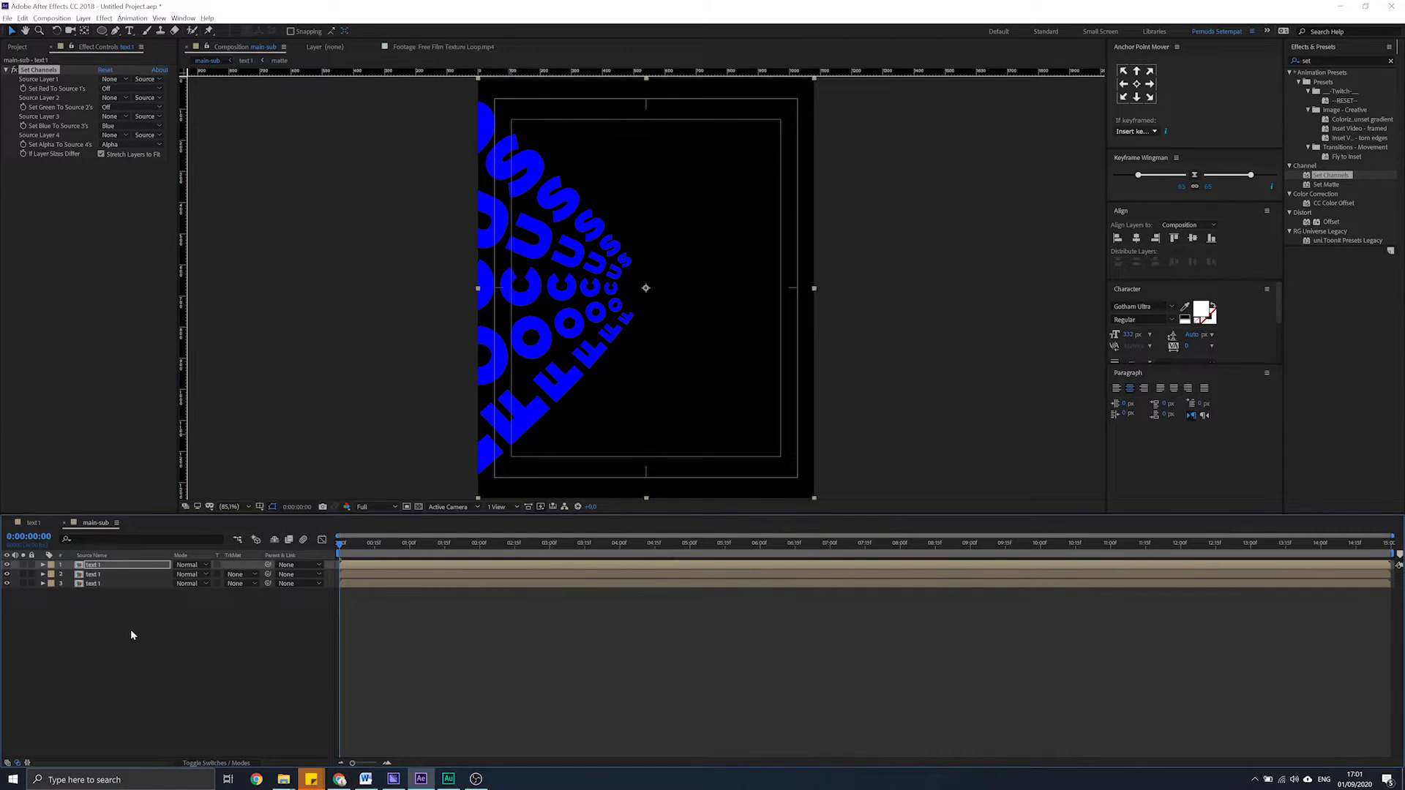
# Set all three text 1 layers to the Add blend mode
pyautogui.moveTo(131, 635); pyautogui.dragTo(120, 579)
pyautogui.click(191, 565)
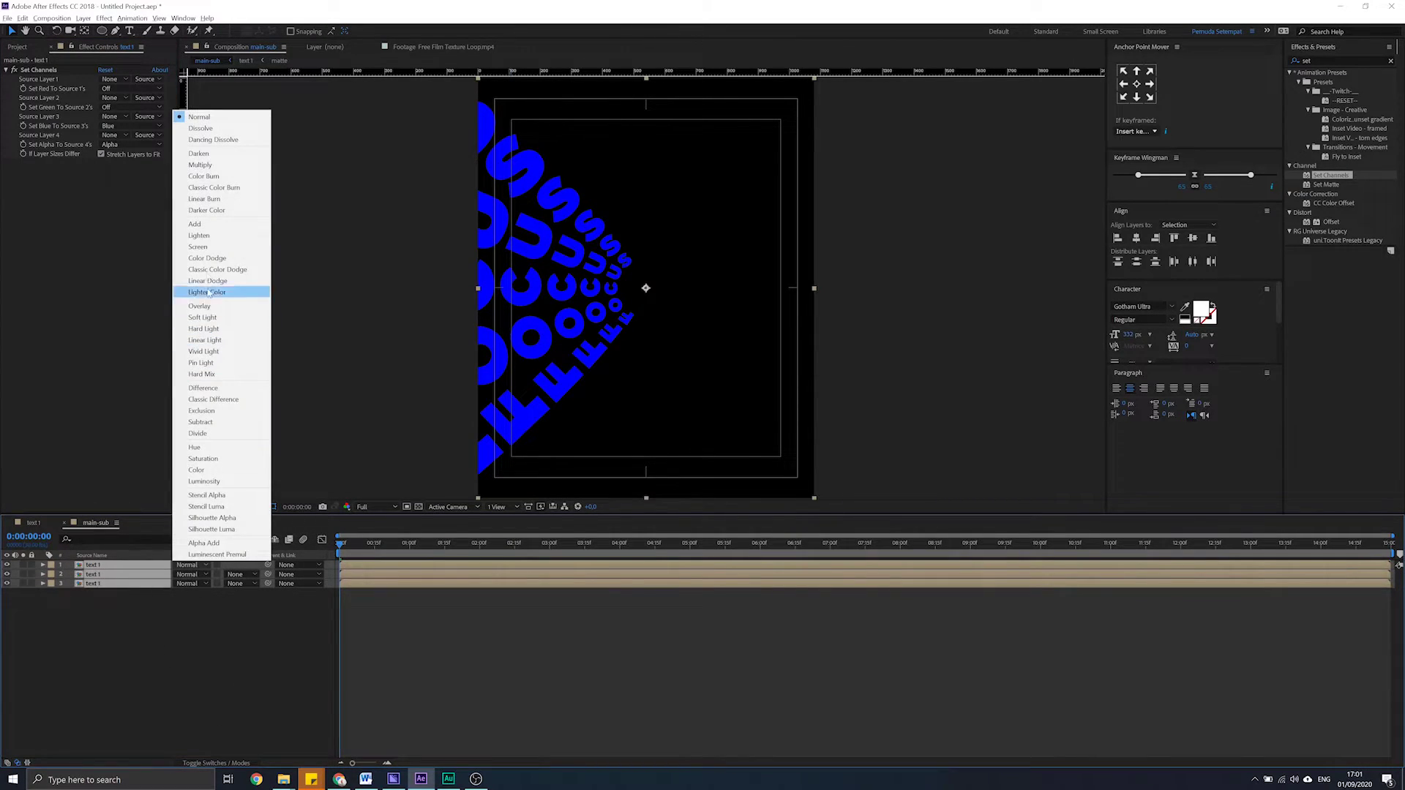
pyautogui.click(208, 225)
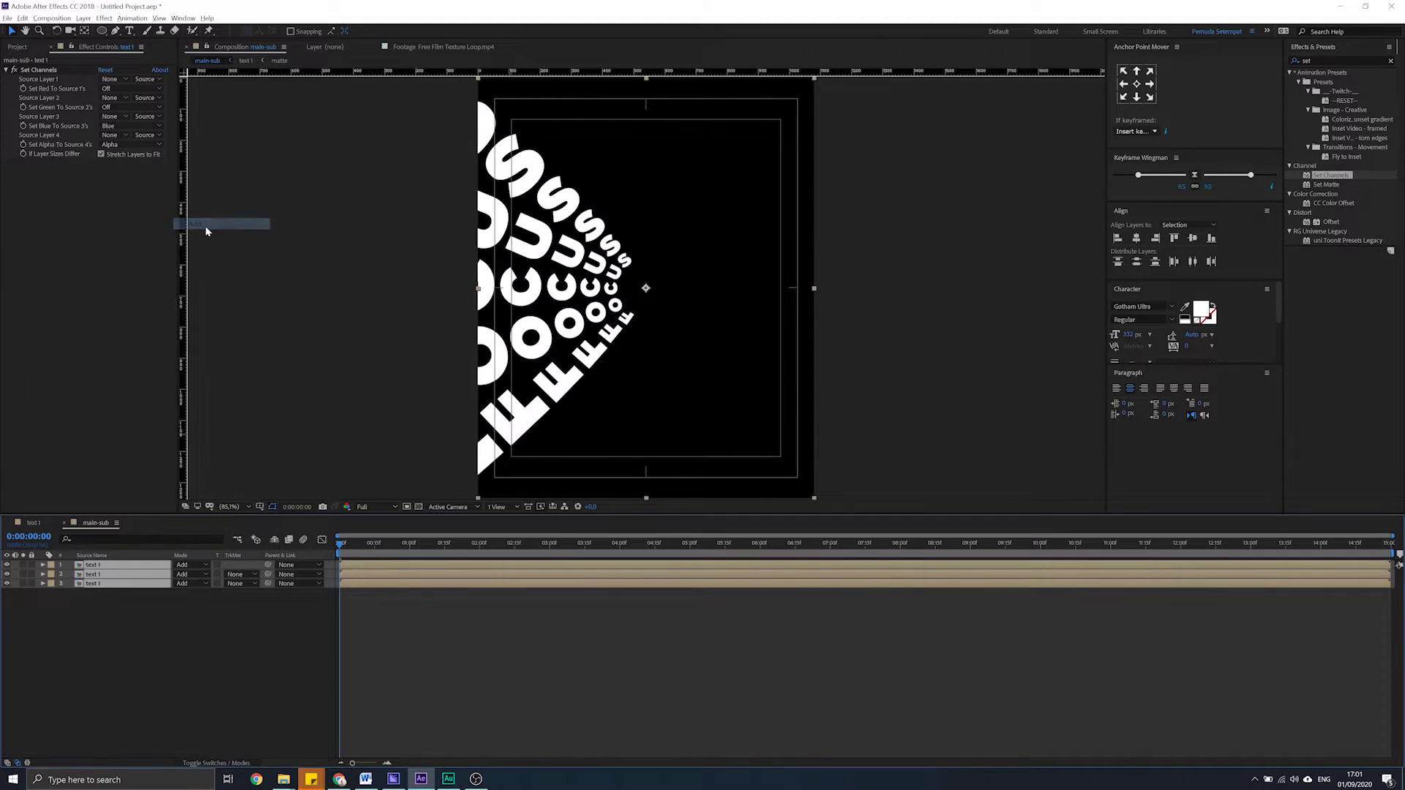
# Scrub the opening frames, zoom the timeline to frames, and select the second layer
pyautogui.moveTo(350, 554); pyautogui.dragTo(395, 554)
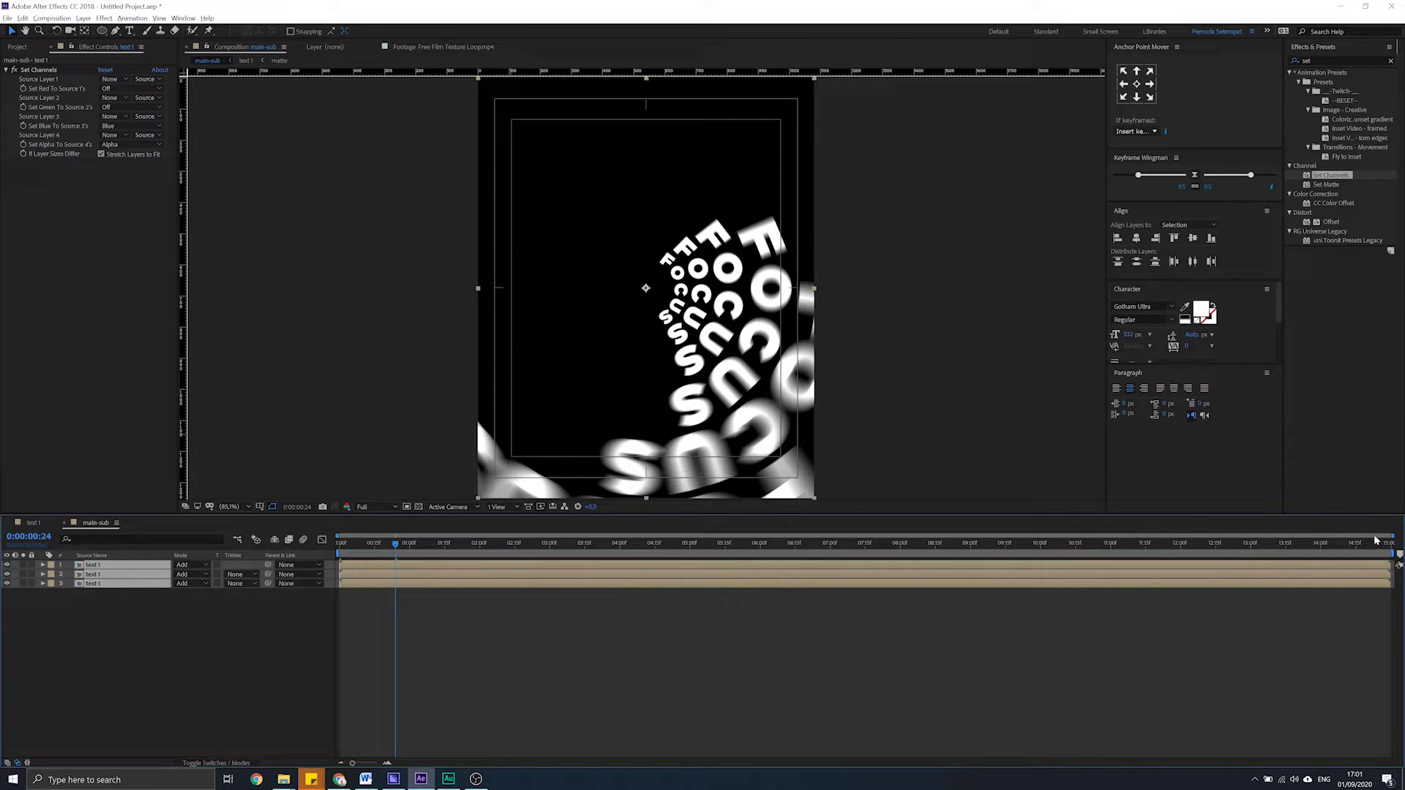
pyautogui.press(';')
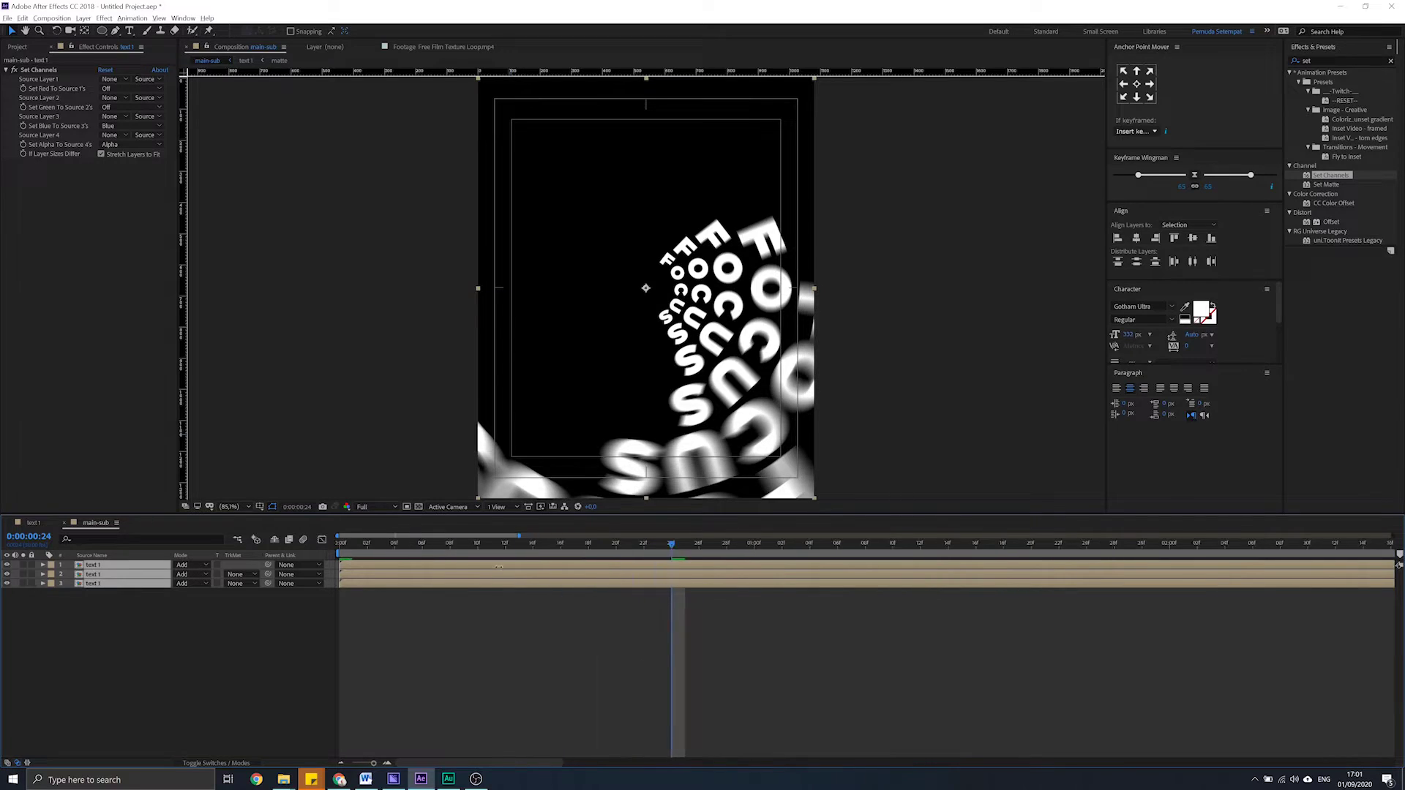
pyautogui.click(197, 619)
pyautogui.click(110, 566)
pyautogui.click(107, 576)
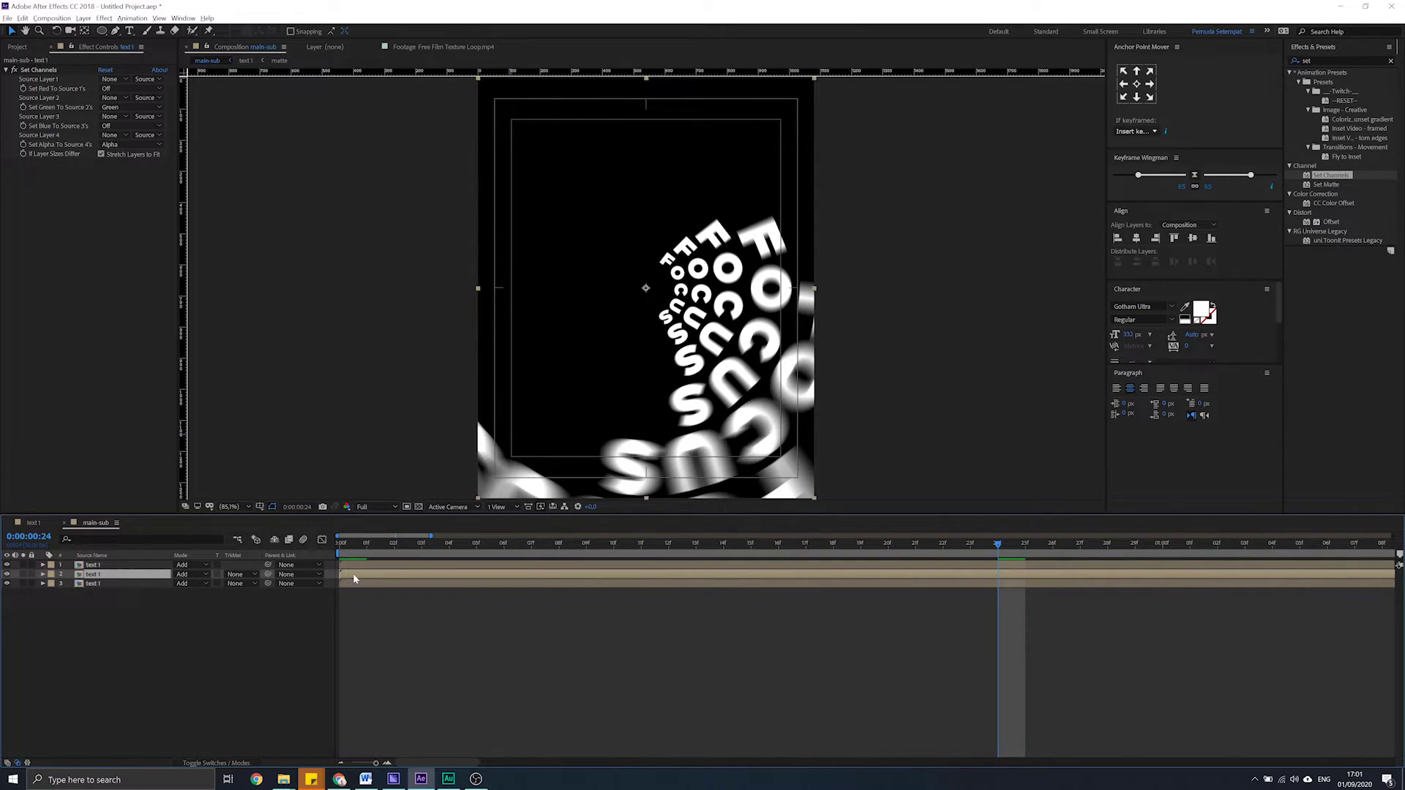
# Delay the top text 1 layer by two frames and open main-sub's Composition Settings
pyautogui.moveTo(384, 565); pyautogui.dragTo(412, 565)
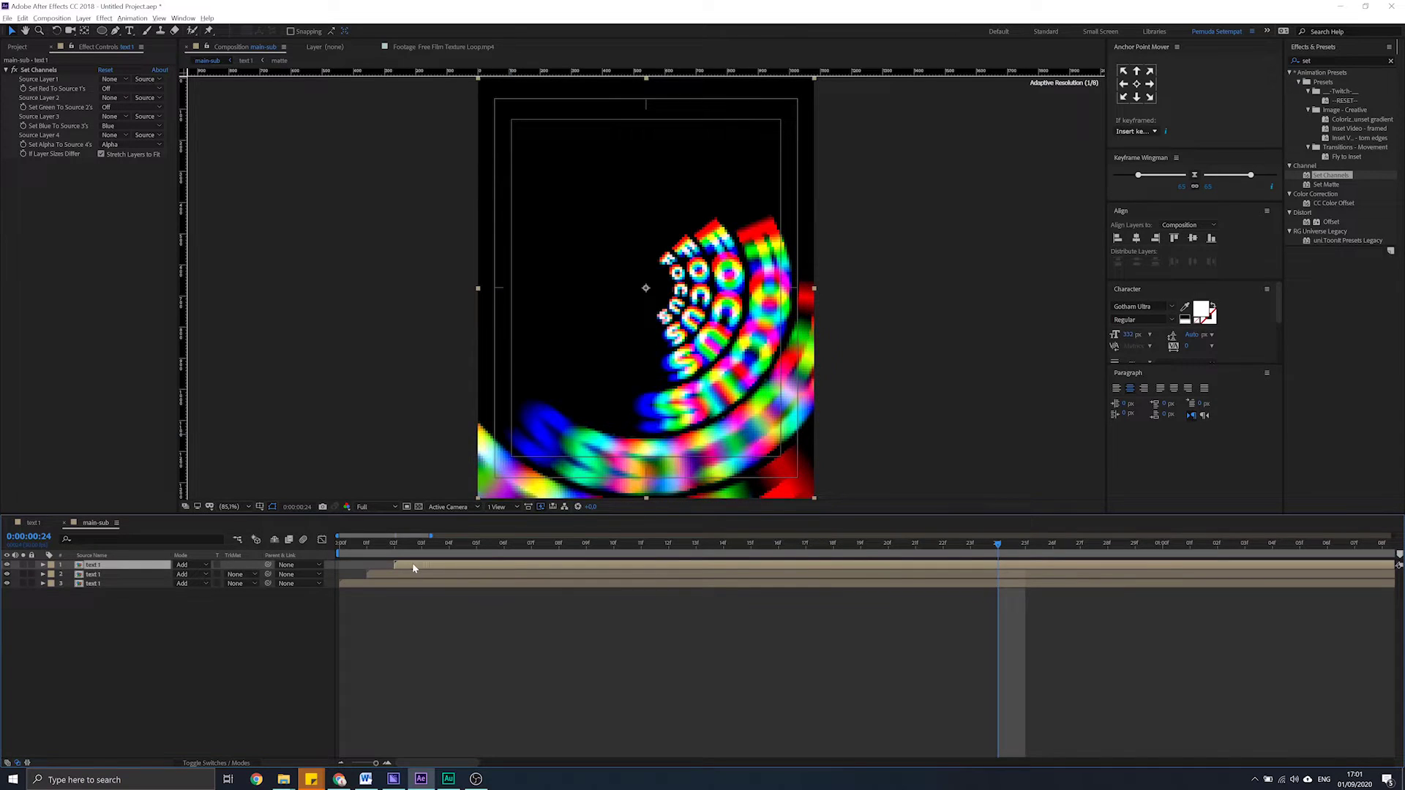
pyautogui.moveTo(410, 569); pyautogui.dragTo(438, 566)
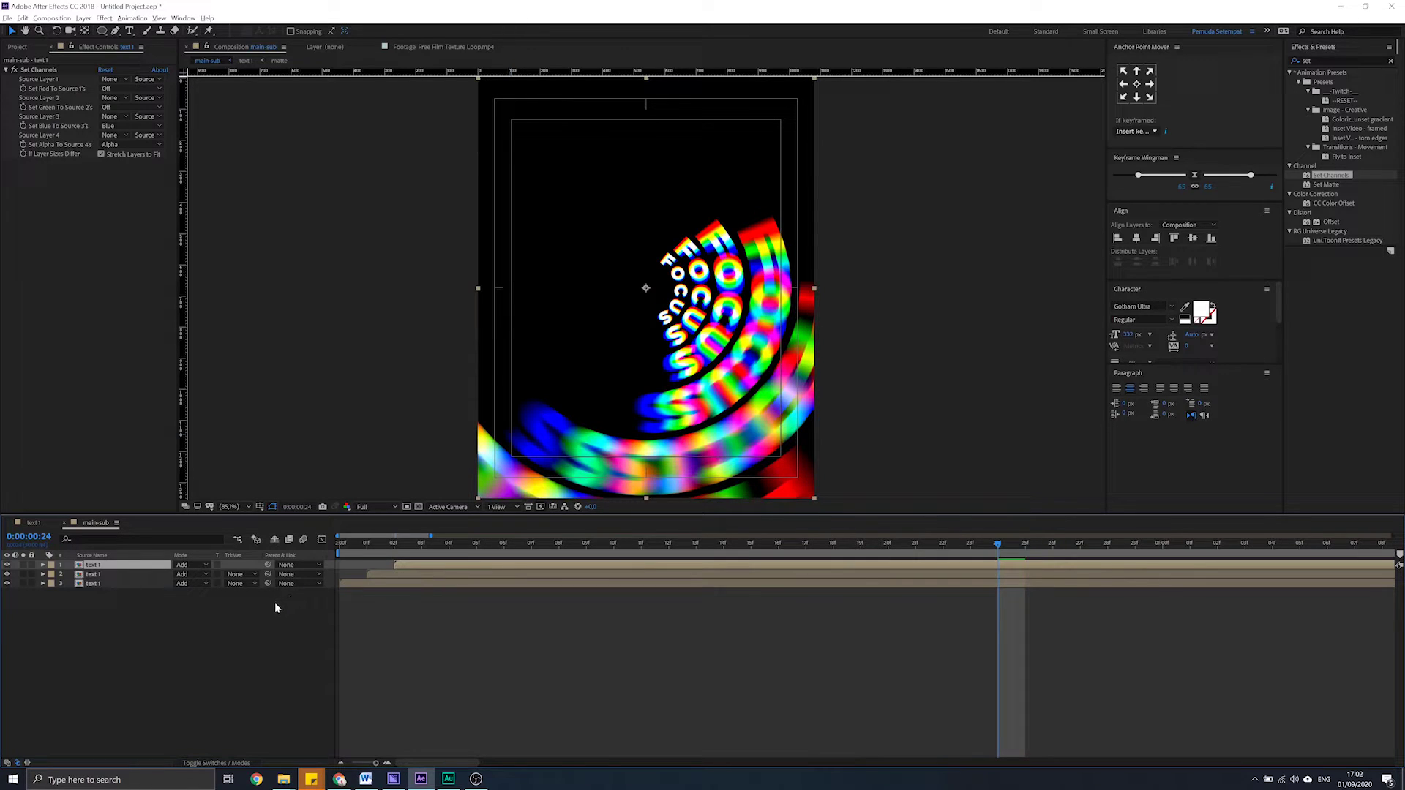
pyautogui.rightClick(265, 620)
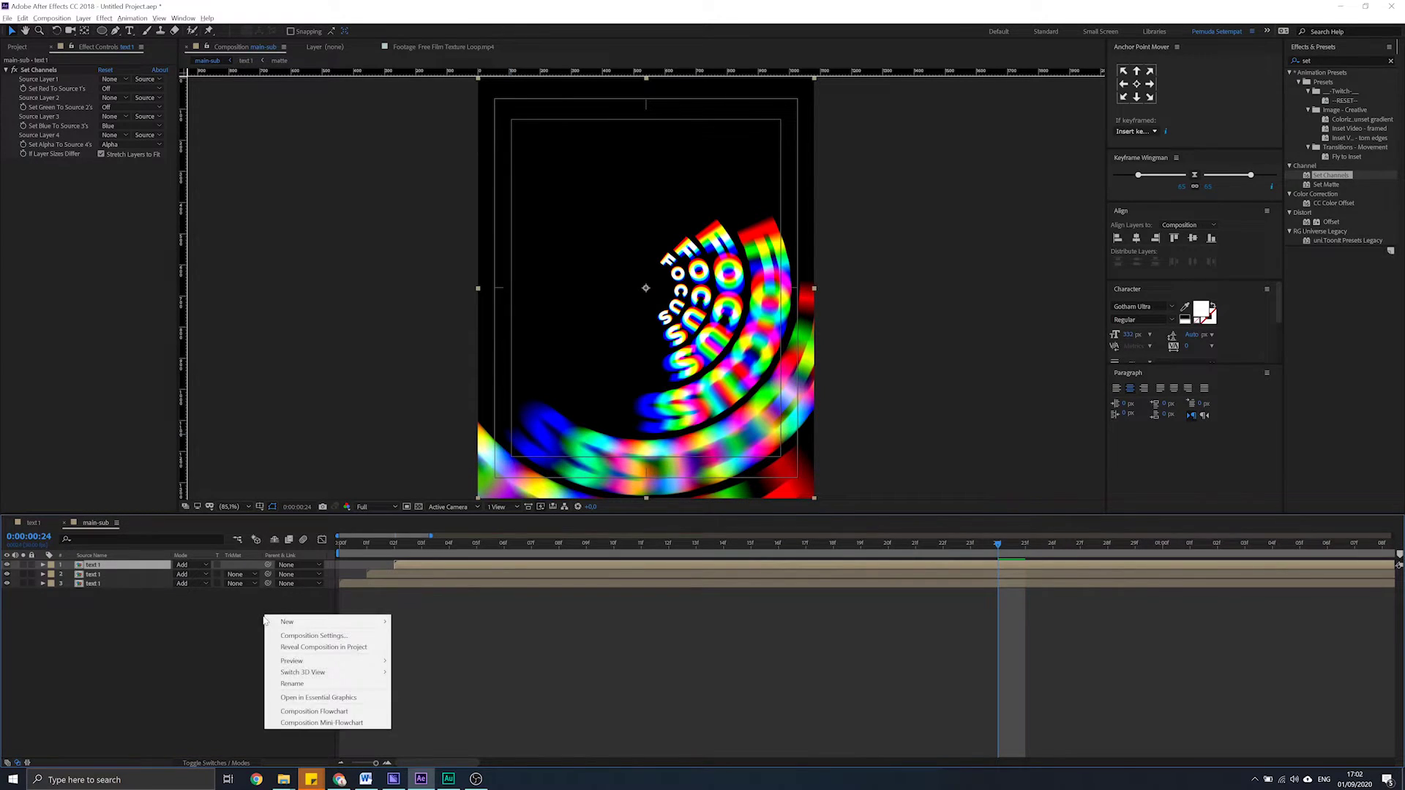
pyautogui.click(320, 636)
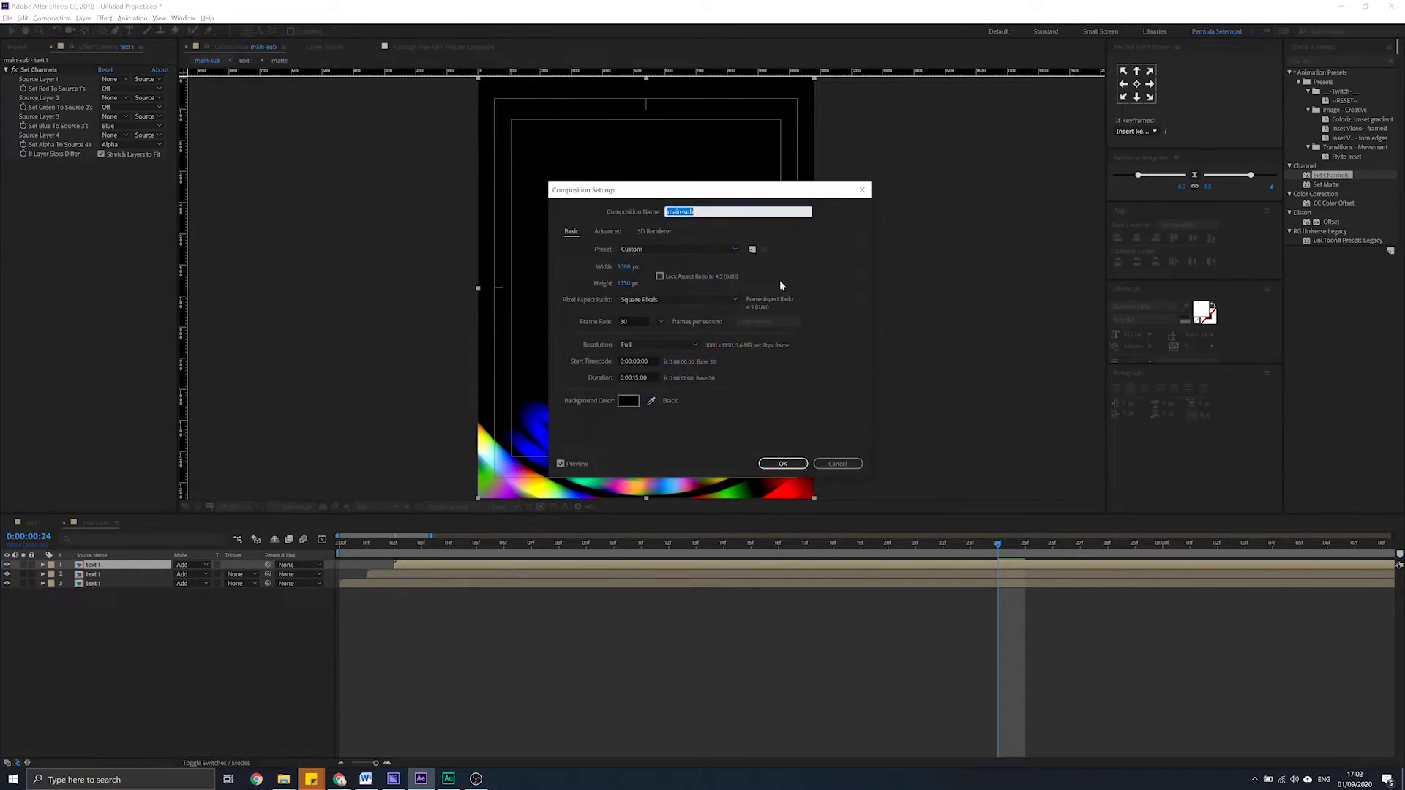
# Set main-sub's frame rate to 60 fps and stop the preview
pyautogui.click(642, 322)
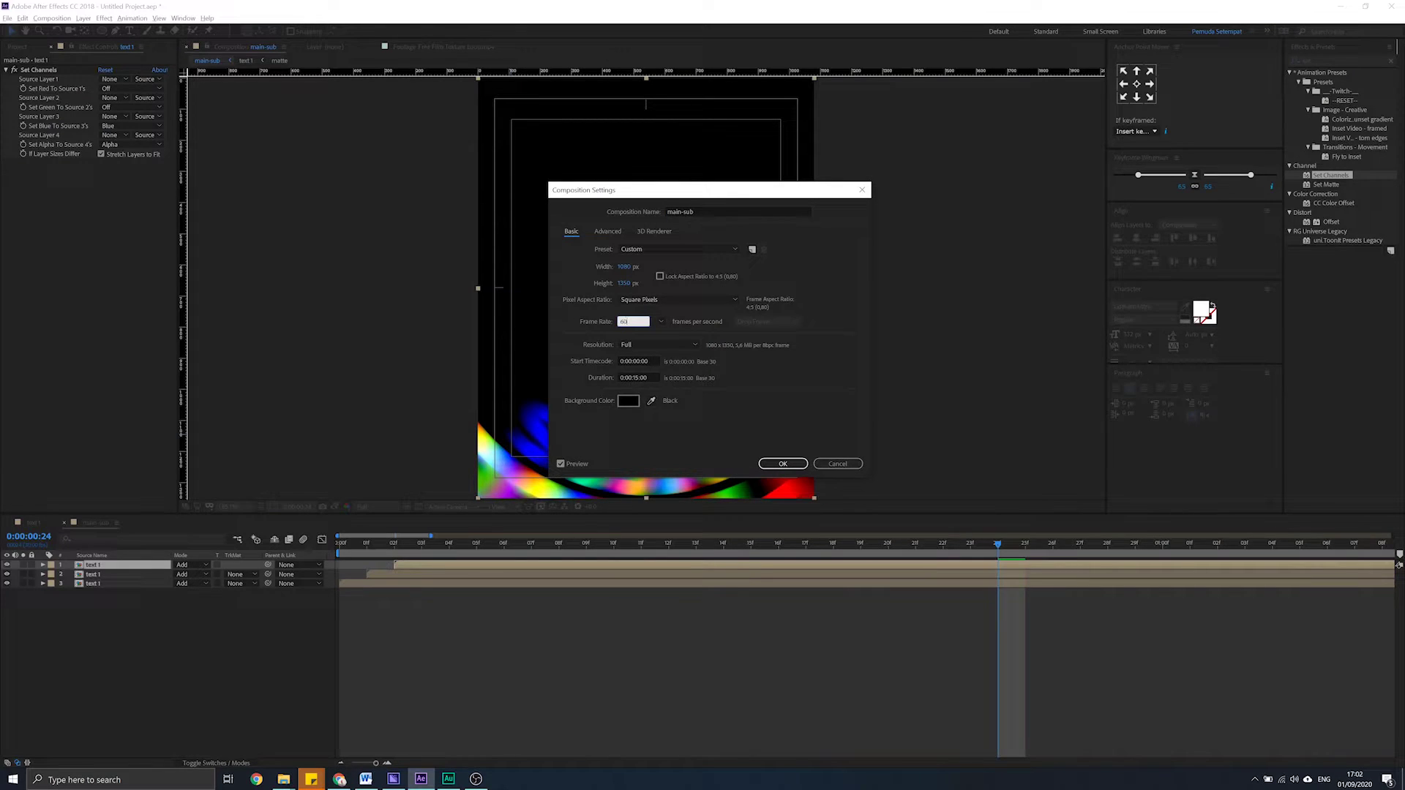
pyautogui.press('Return')
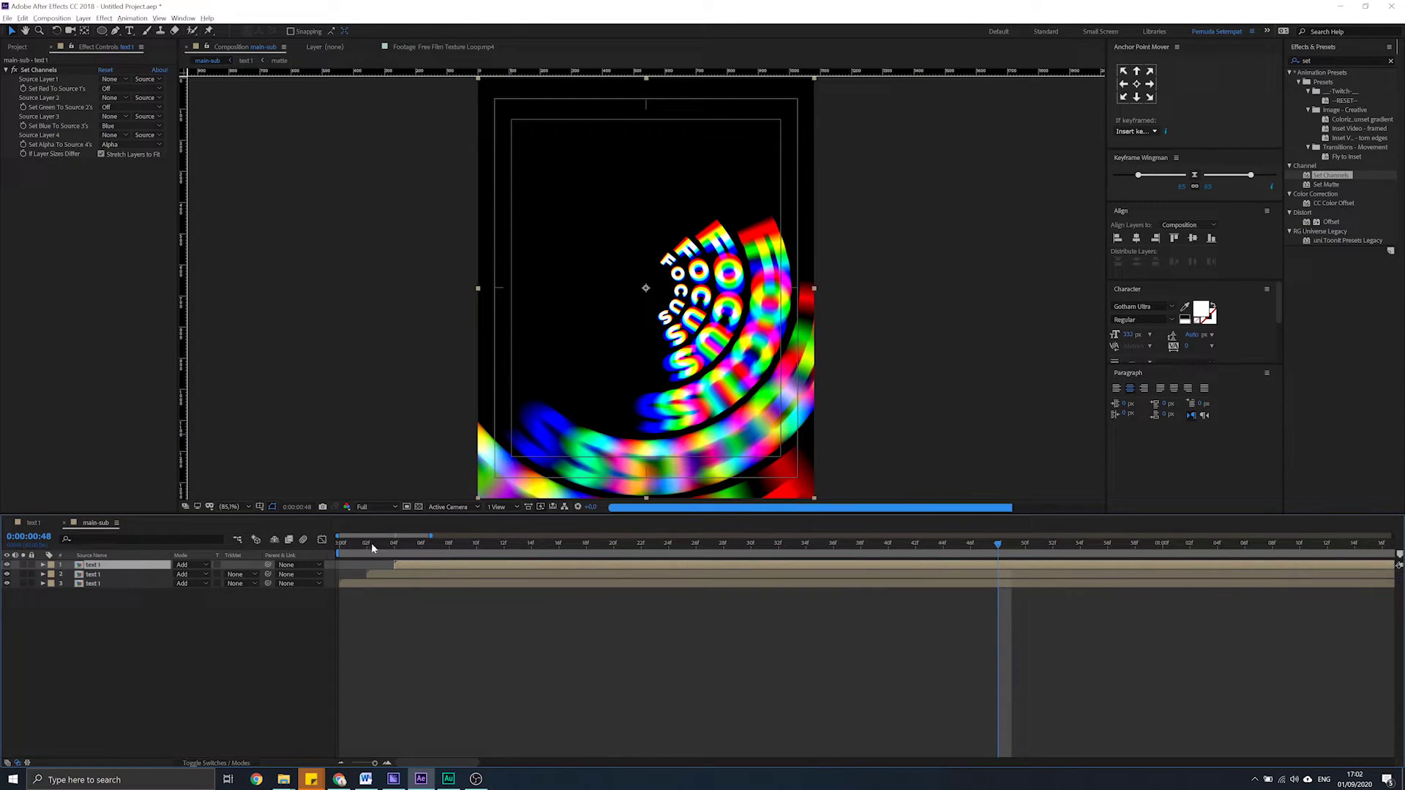
pyautogui.press('space')
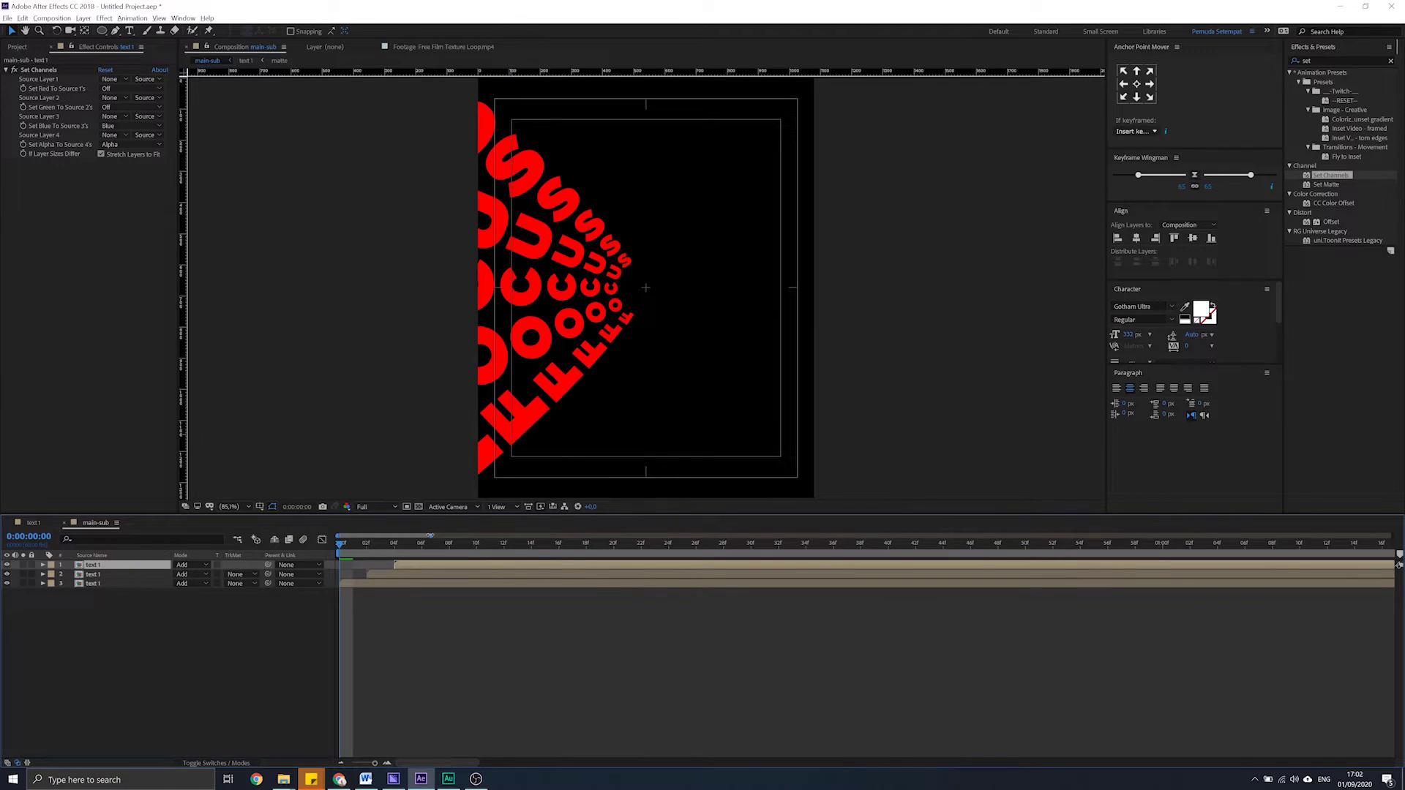
# Delay the second text 1 layer by one frame and preview the colour trails
pyautogui.scroll(3, 364, 554)
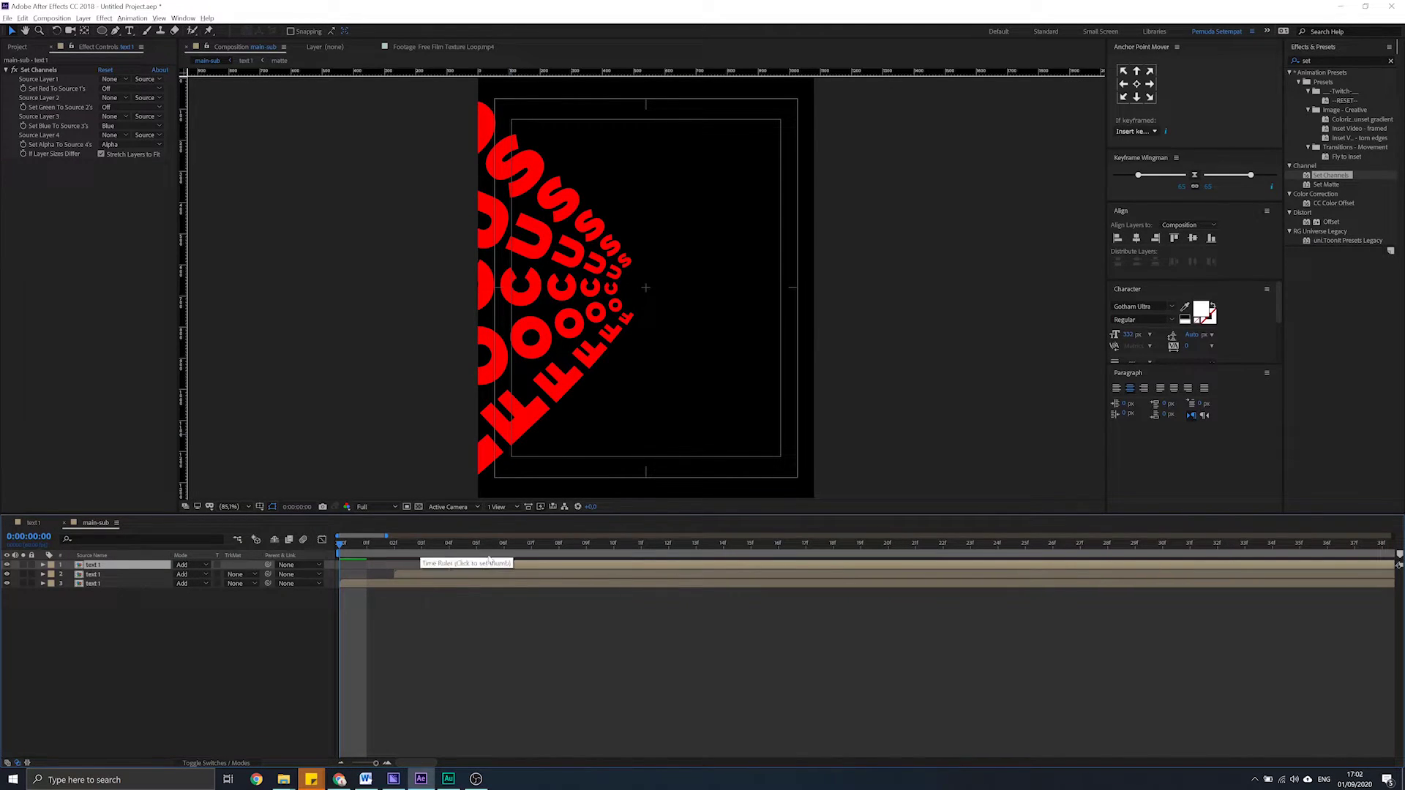
pyautogui.press('pagedown')
pyautogui.moveTo(423, 578)
pyautogui.mouseDown()
pyautogui.moveTo(396, 578)
pyautogui.moveTo(586, 545)
pyautogui.mouseUp()
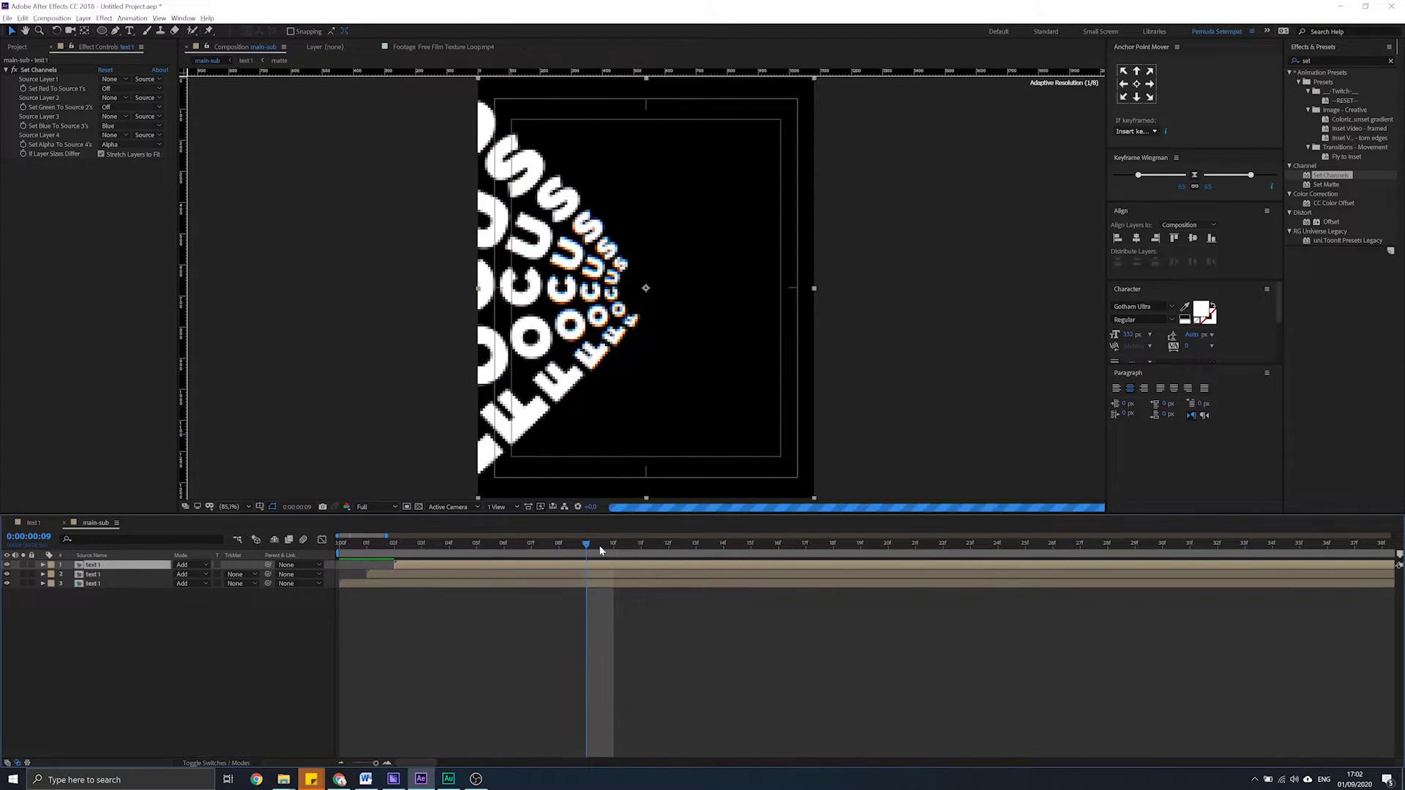
pyautogui.press('space')
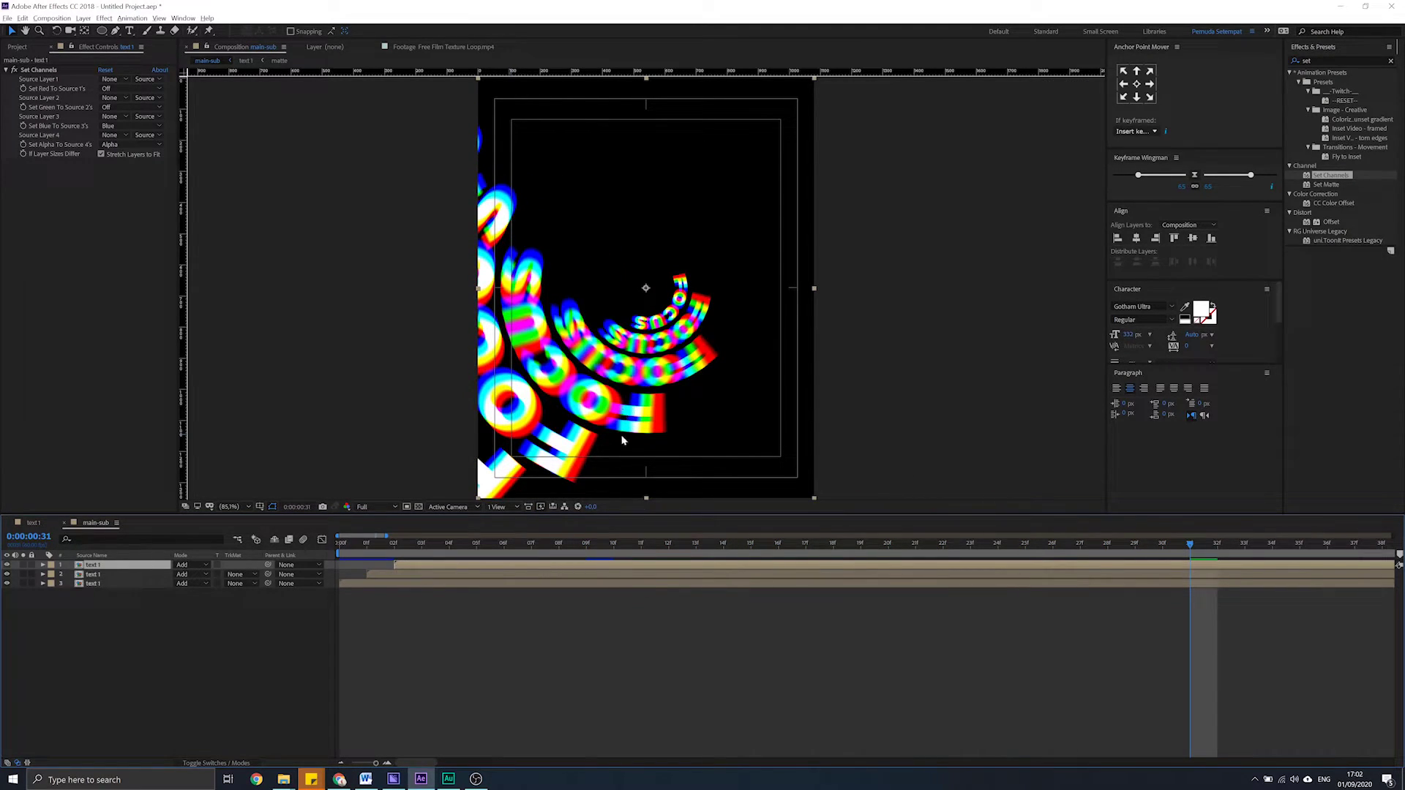
pyautogui.rightClick(158, 631)
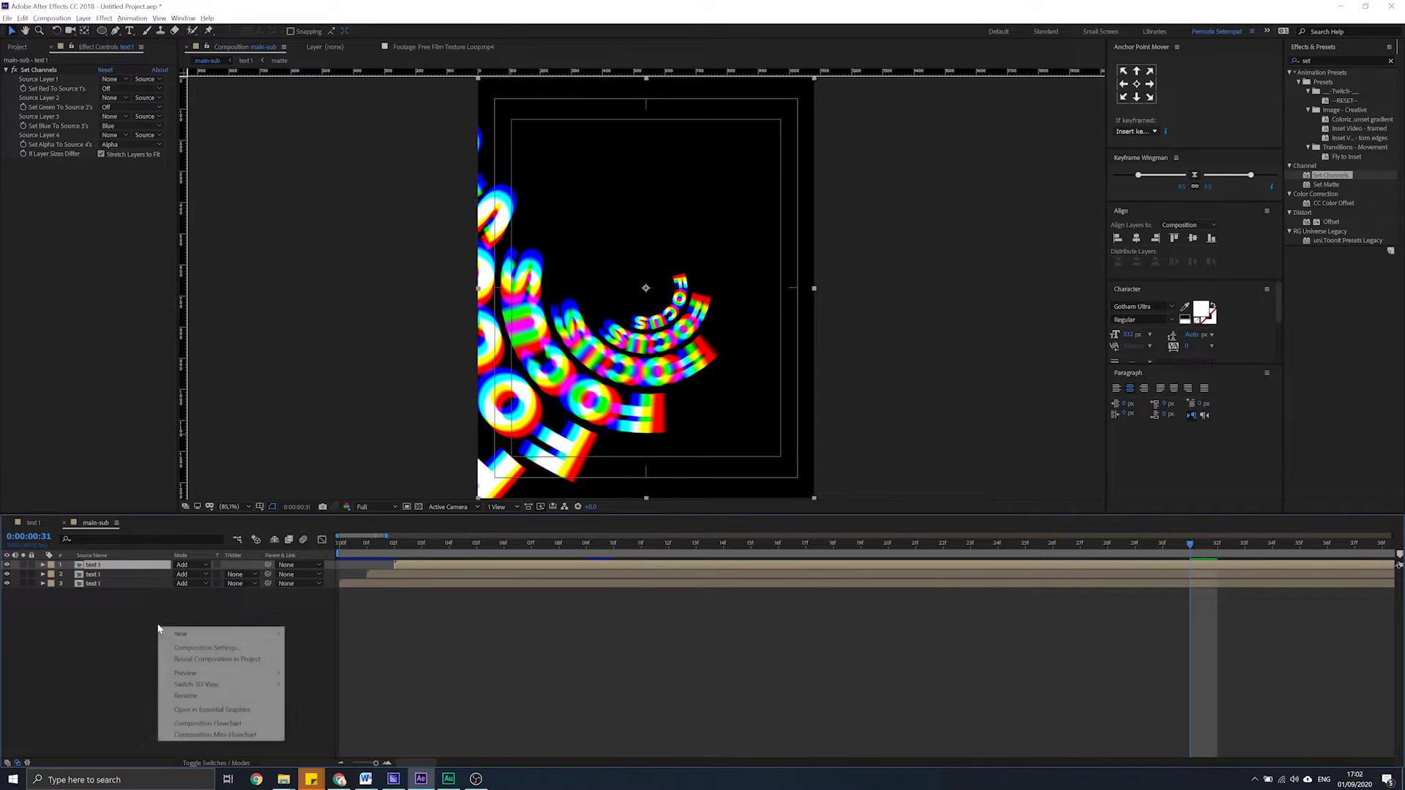
# Raise the composition's frame rate in Composition Settings
pyautogui.click(211, 648)
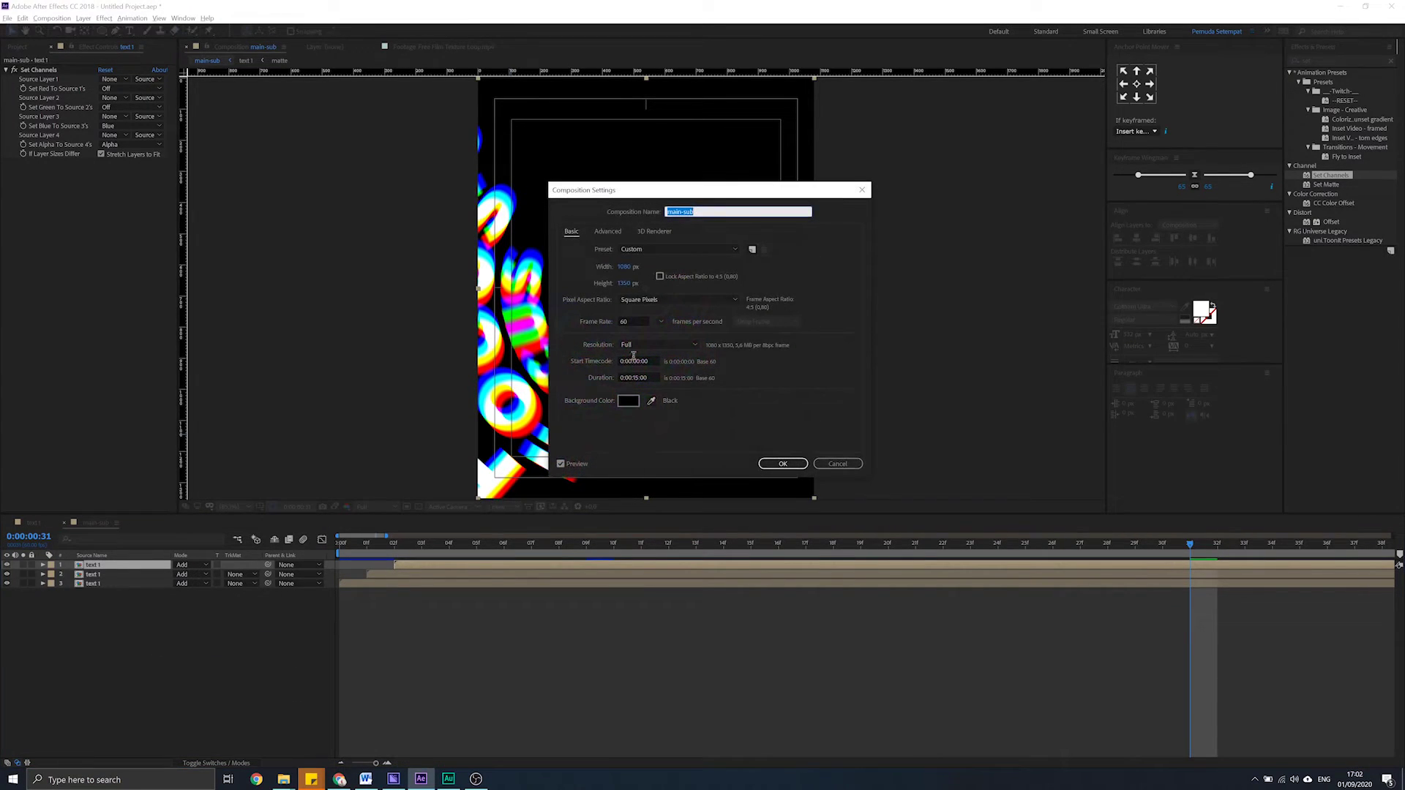
pyautogui.click(634, 323)
pyautogui.press('Return')
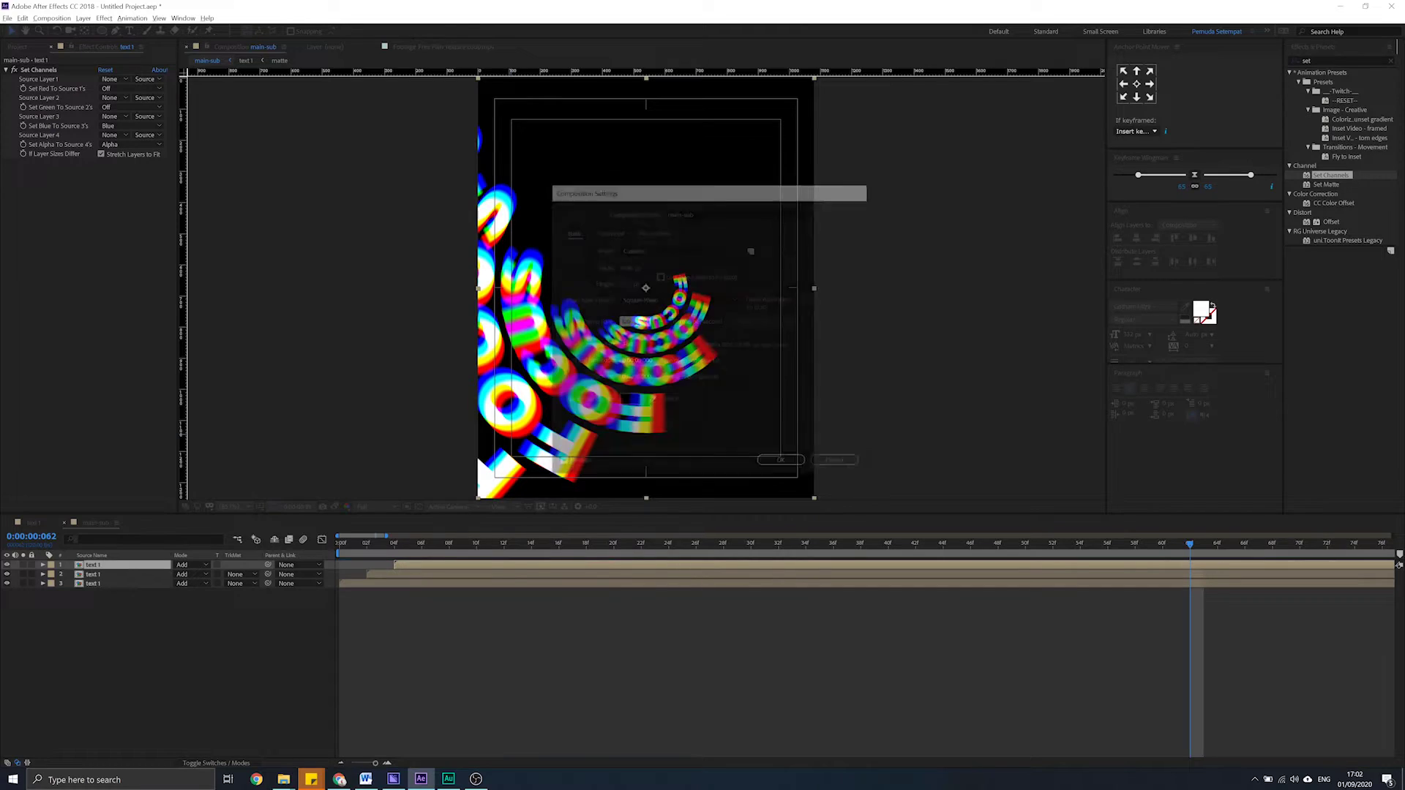
pyautogui.click(349, 548)
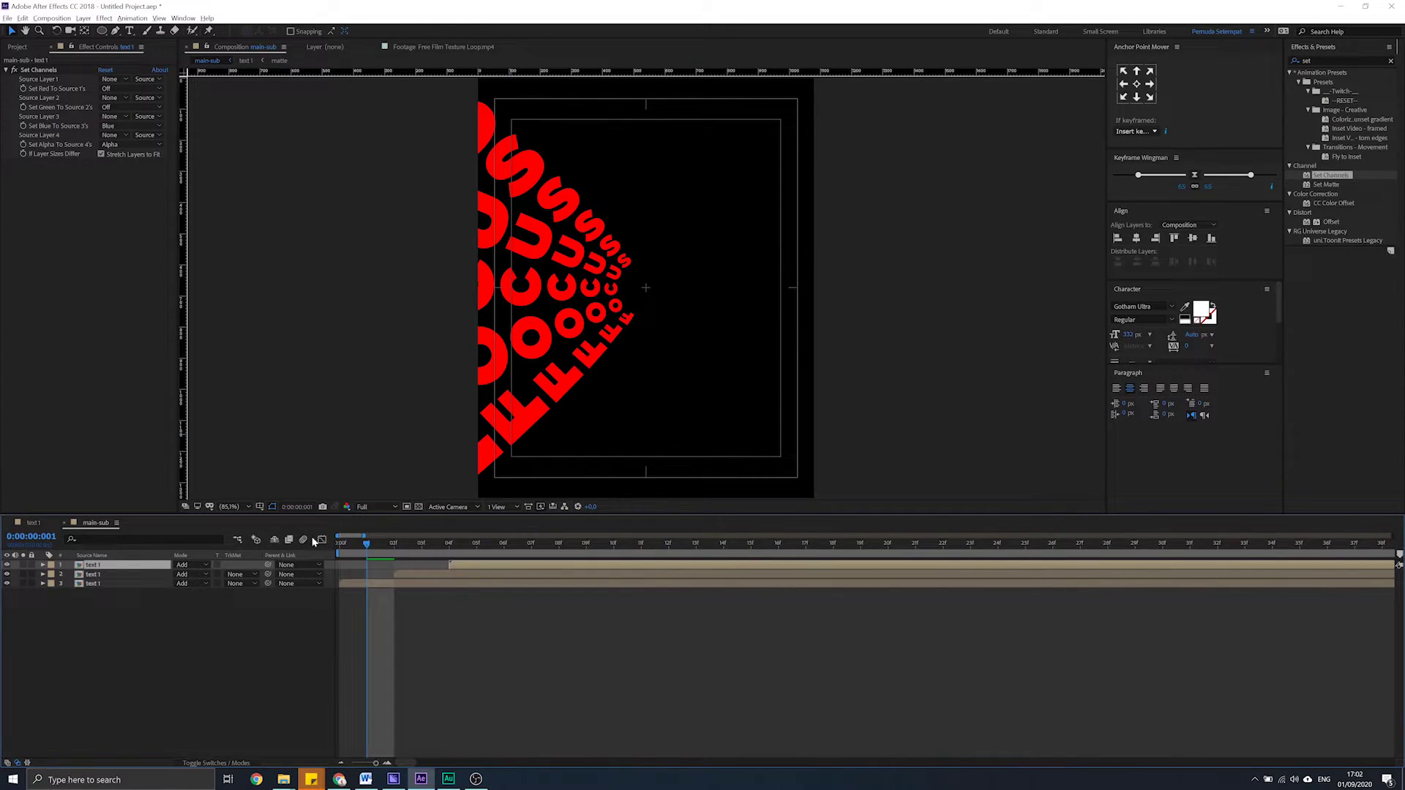
# Shift the top text layer to start at frame 2 and scrub the animation
pyautogui.moveTo(423, 570); pyautogui.dragTo(417, 573)
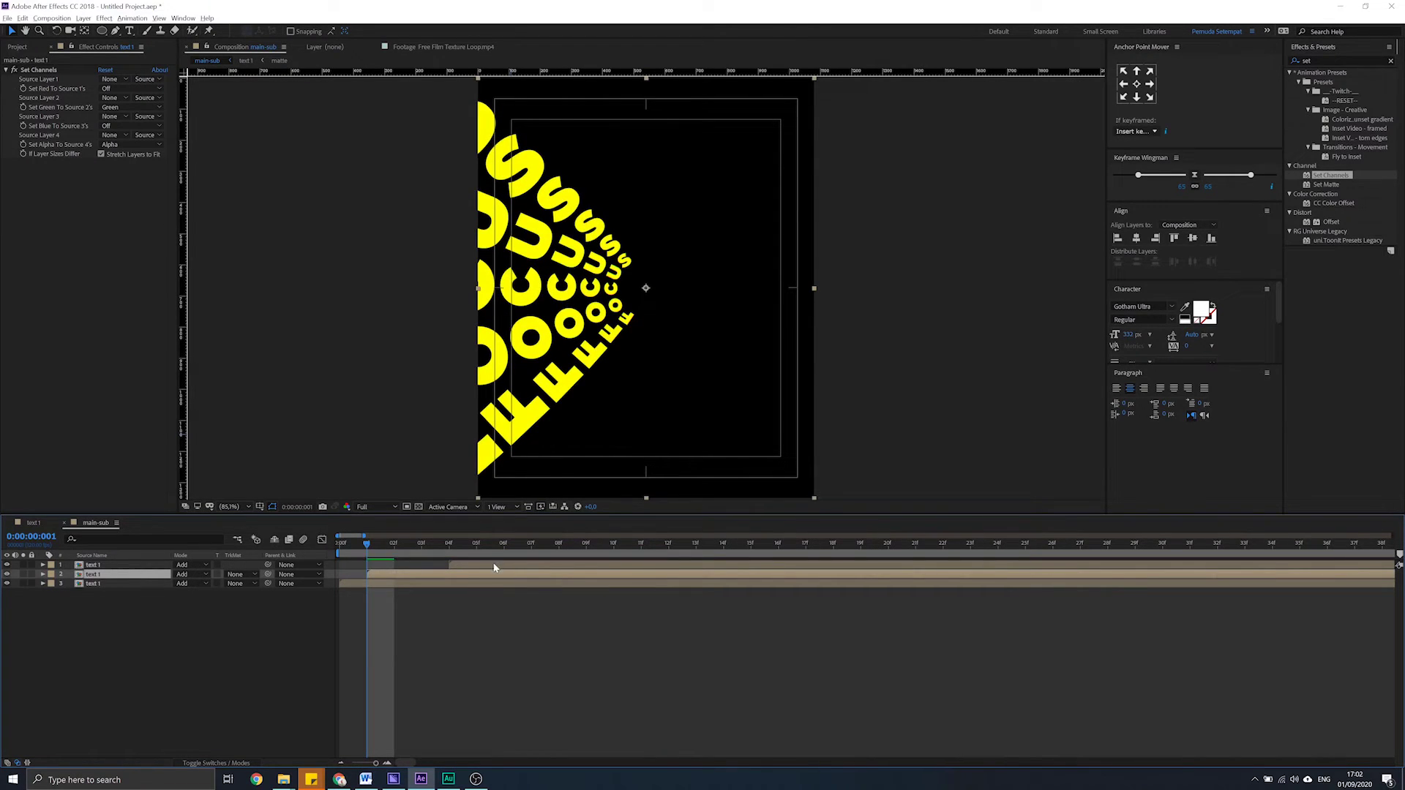
pyautogui.press('-')
pyautogui.click(469, 545)
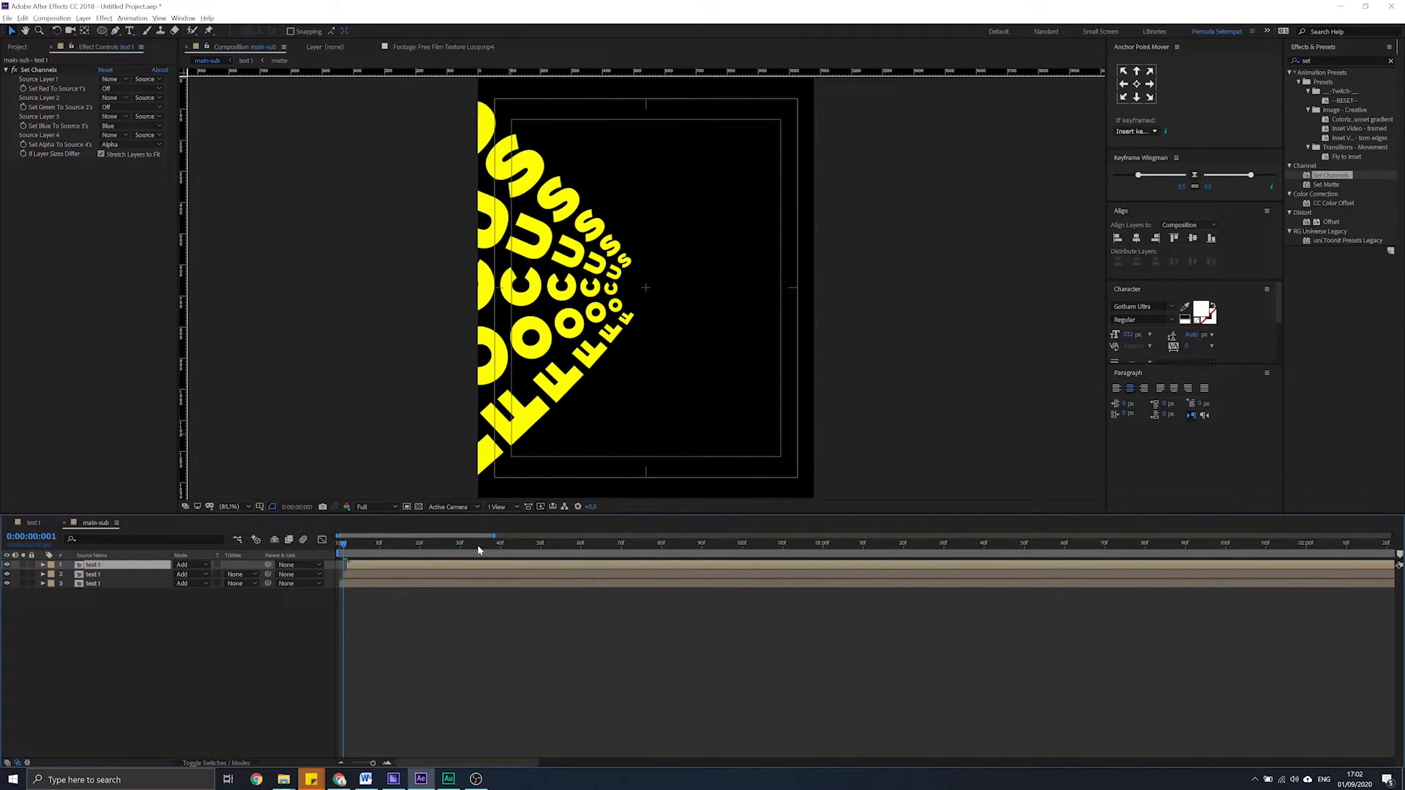
pyautogui.moveTo(501, 554)
pyautogui.mouseDown()
pyautogui.moveTo(787, 558)
pyautogui.moveTo(755, 555)
pyautogui.mouseUp()
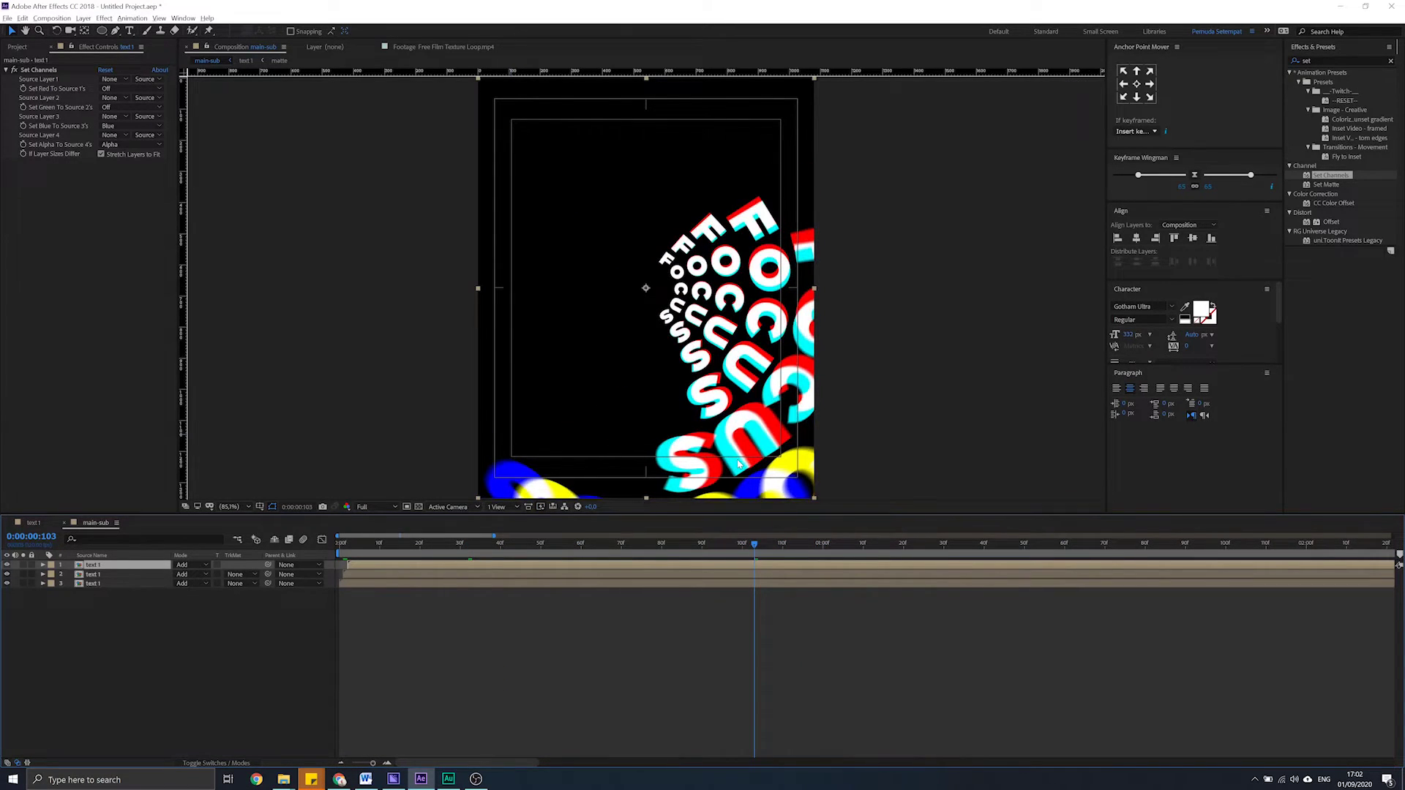
# Change main-sub's frame rate to 30 fps and shrink the viewer to 50%
pyautogui.rightClick(228, 632)
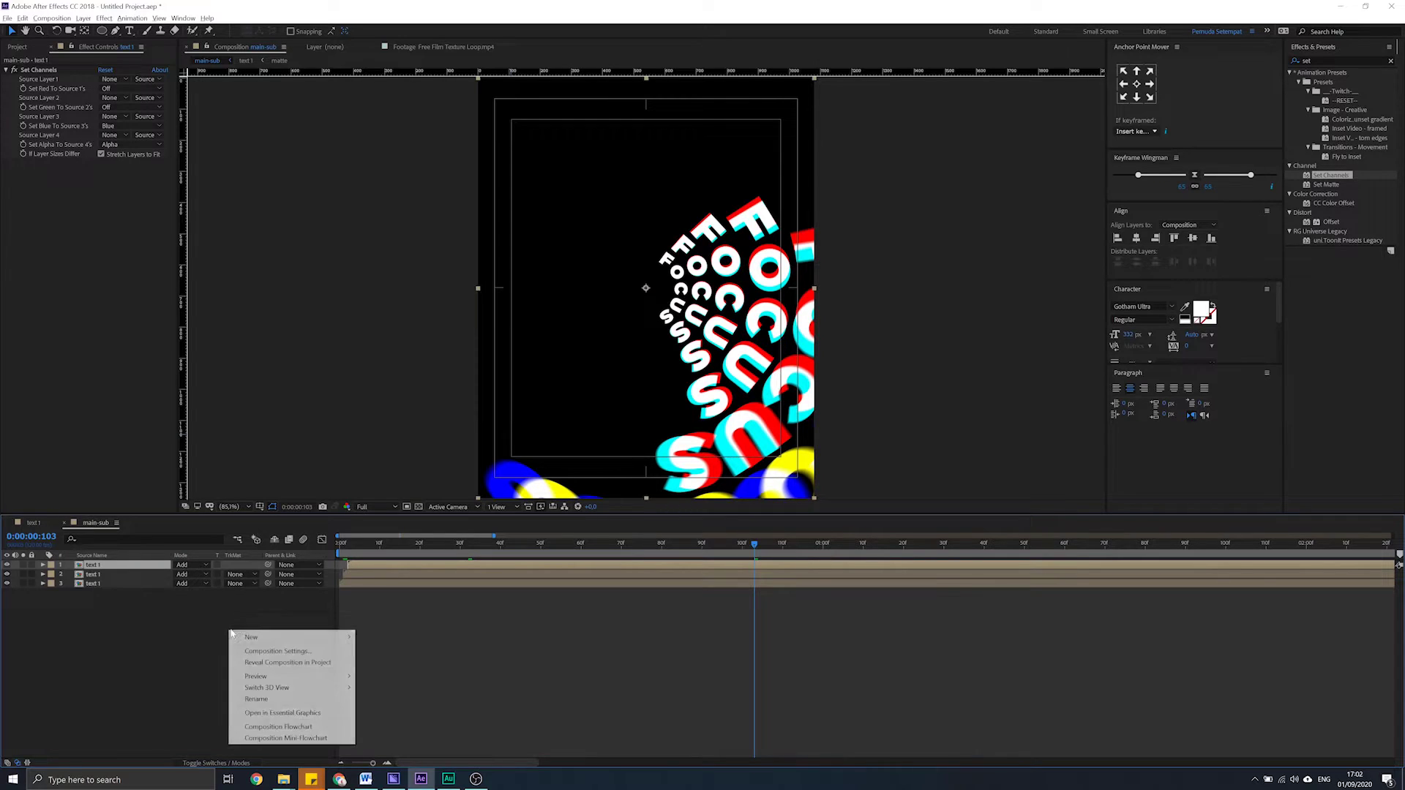
pyautogui.click(286, 652)
pyautogui.doubleClick(636, 322)
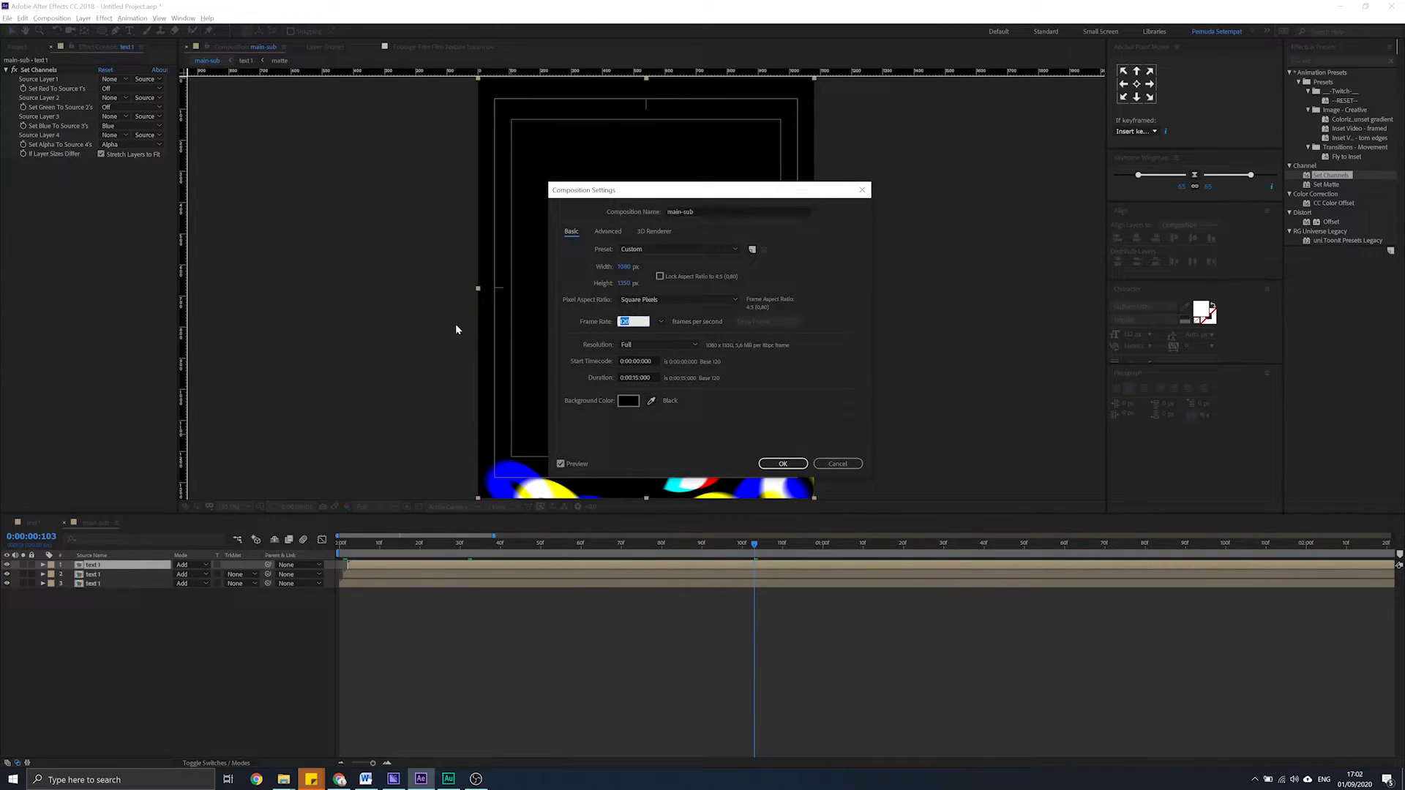
pyautogui.write('30')
pyautogui.press('Return')
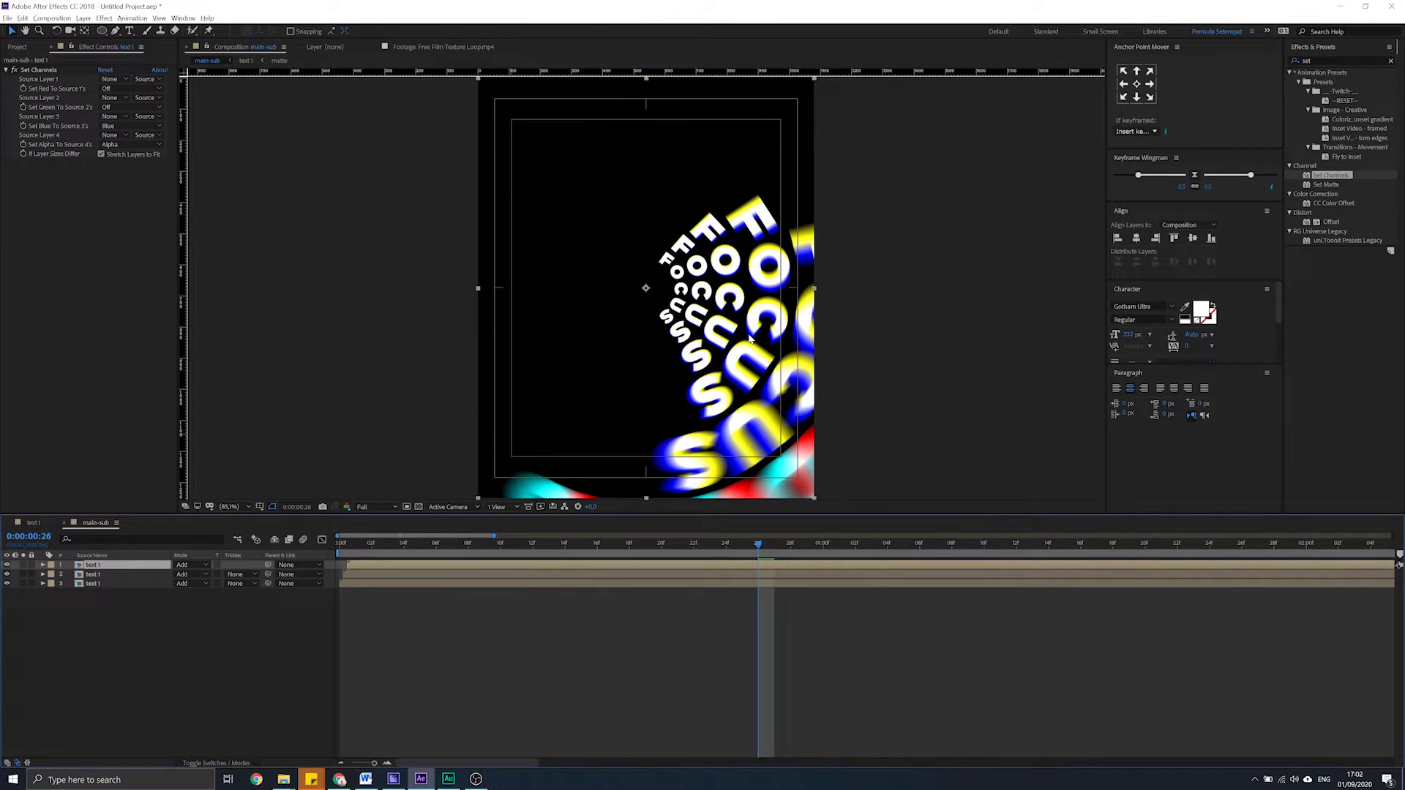
pyautogui.press(',')
pyautogui.press(',')
# Preview the trailing-colour animation at 30 fps, then return to the first frame
pyautogui.moveTo(494, 536); pyautogui.dragTo(573, 536)
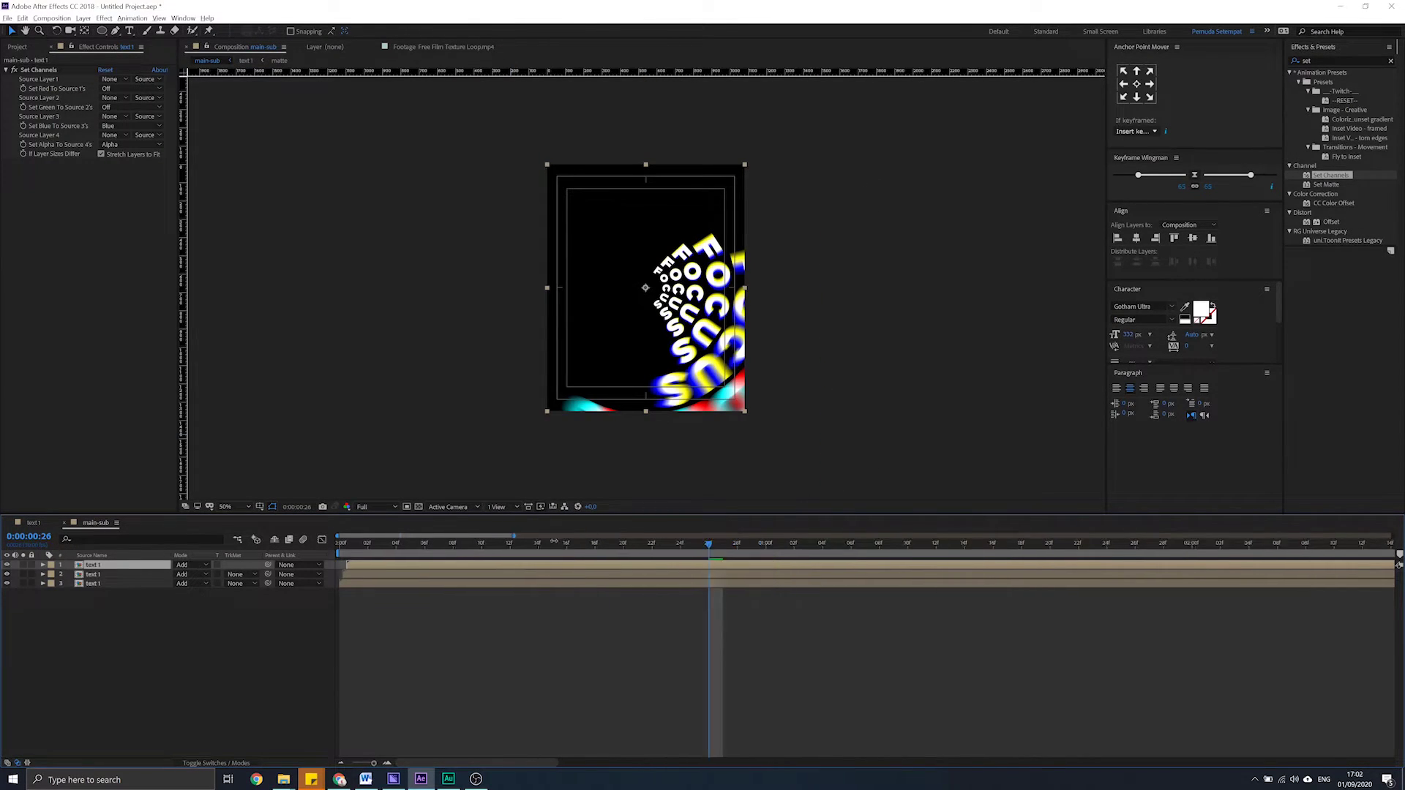
pyautogui.click(412, 547)
pyautogui.moveTo(412, 549); pyautogui.dragTo(489, 547)
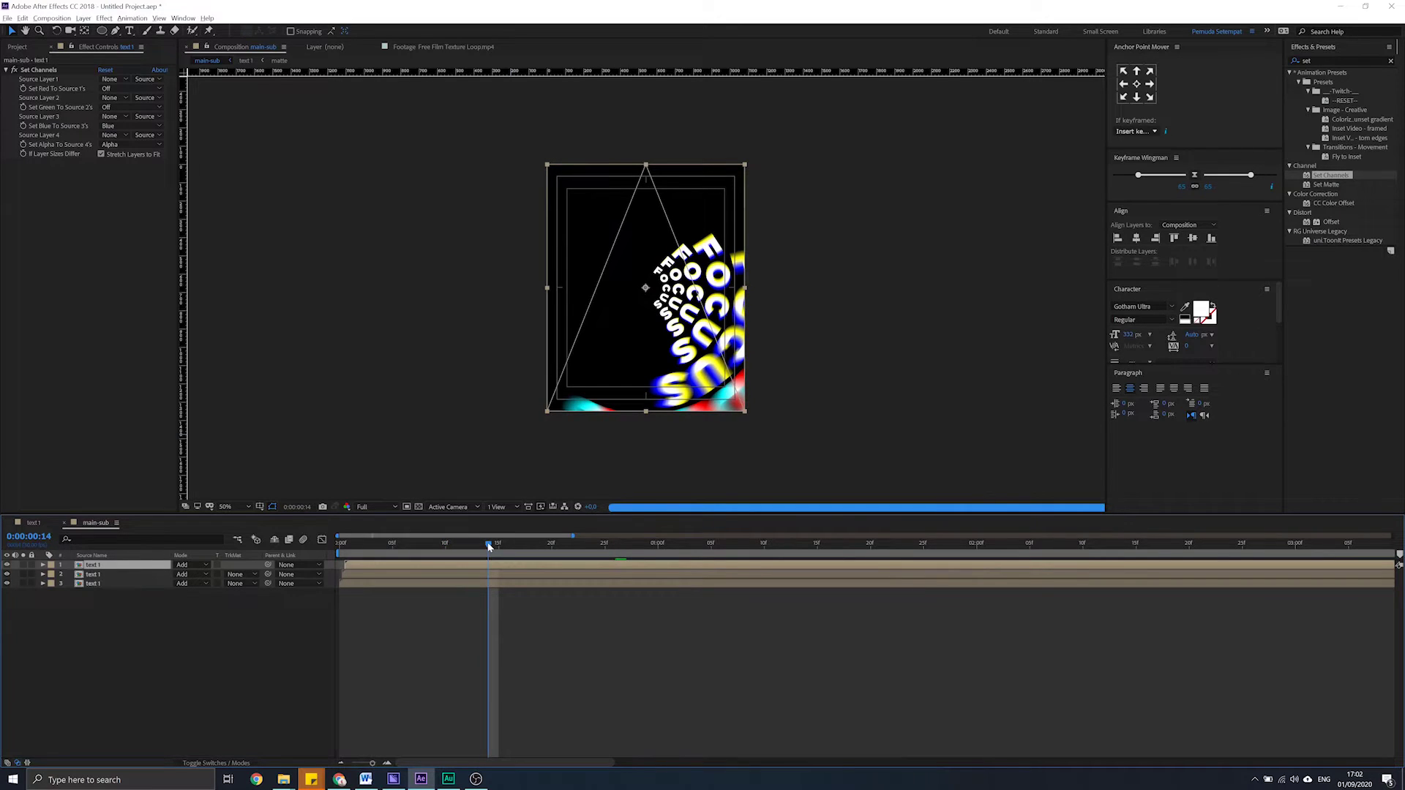
pyautogui.press('space')
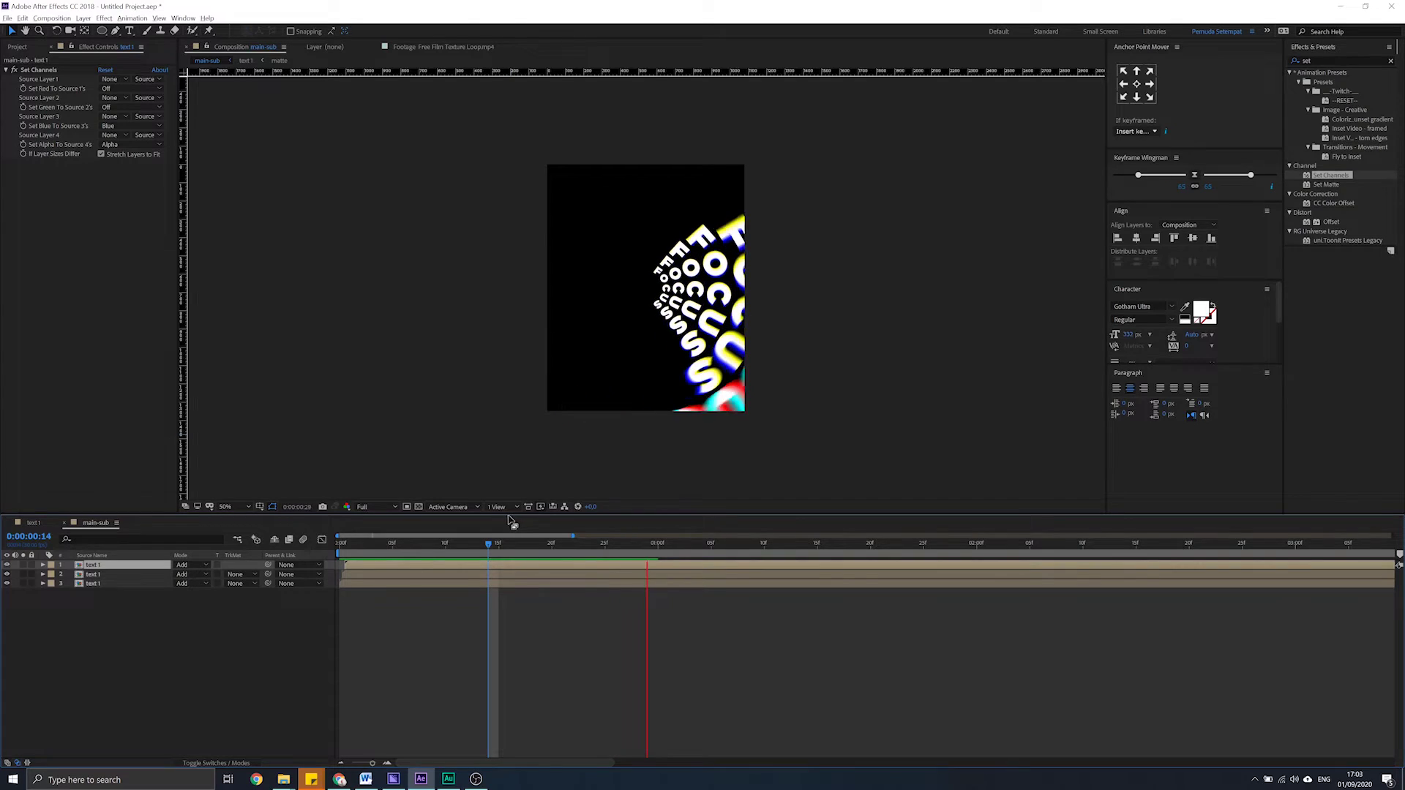
pyautogui.click(530, 544)
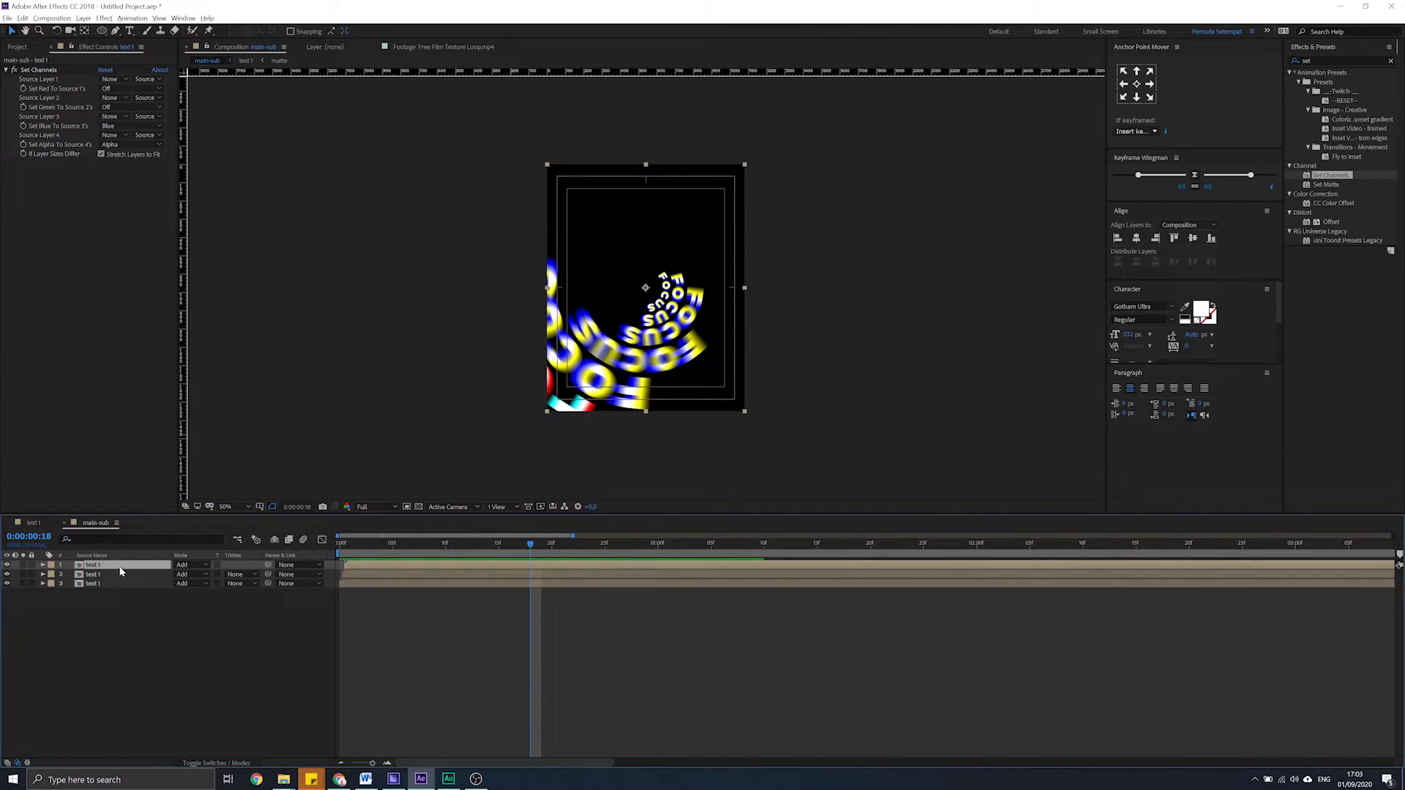
pyautogui.click(341, 543)
pyautogui.press('space')
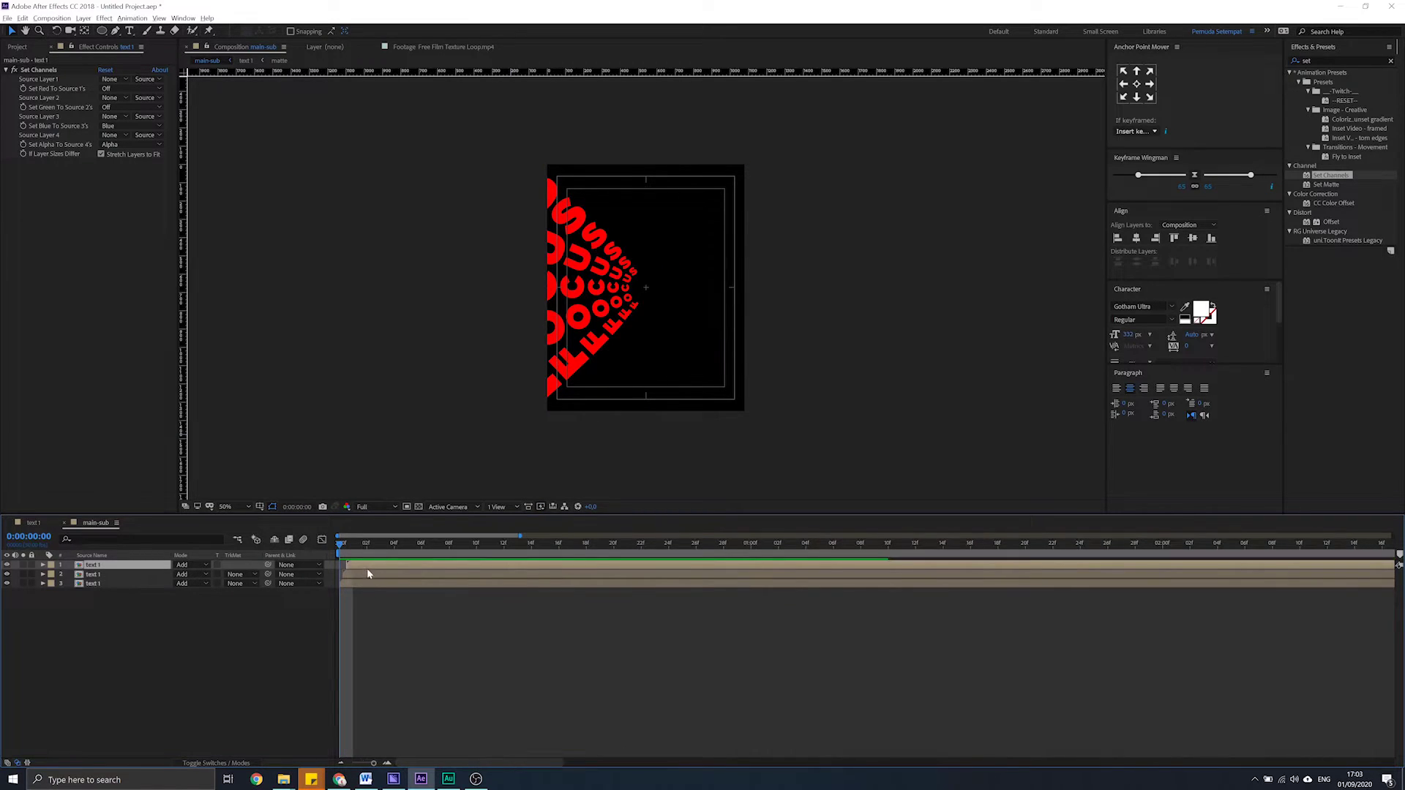
pyautogui.press(';')
pyautogui.moveTo(377, 545)
pyautogui.mouseDown()
pyautogui.moveTo(432, 554)
pyautogui.moveTo(419, 554)
pyautogui.mouseUp()
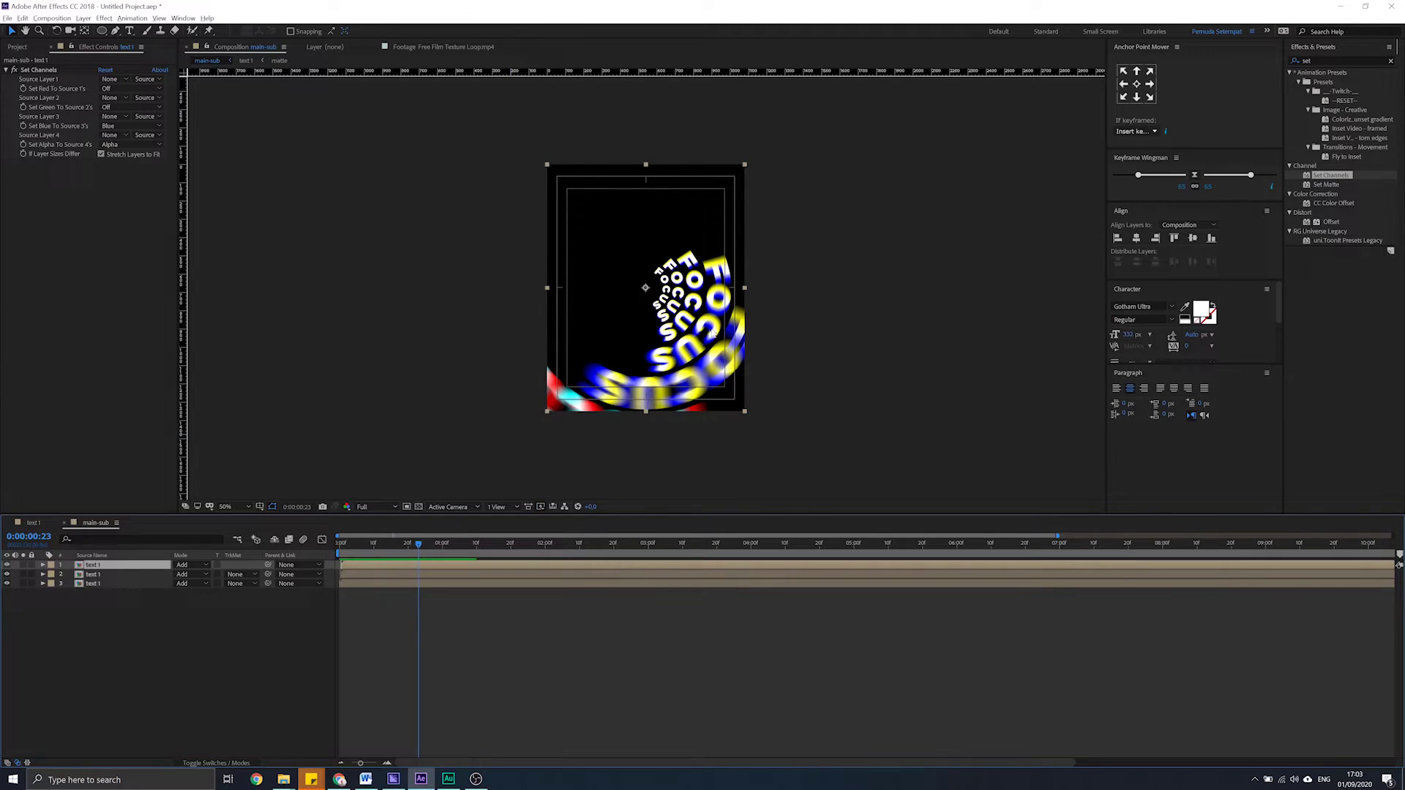
pyautogui.keyDown('alt'); pyautogui.scroll(5, 364, 543); pyautogui.keyUp('alt')
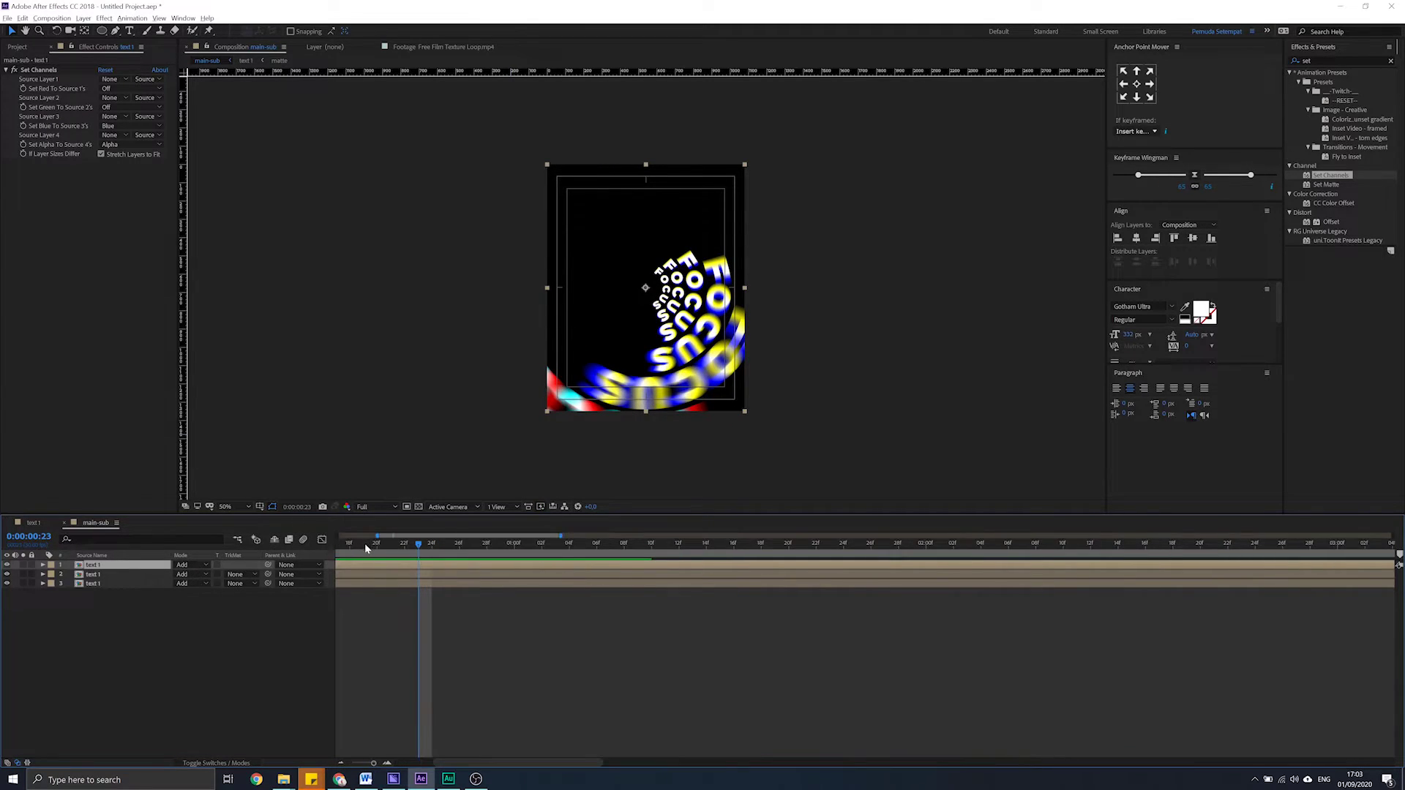
pyautogui.click(343, 554)
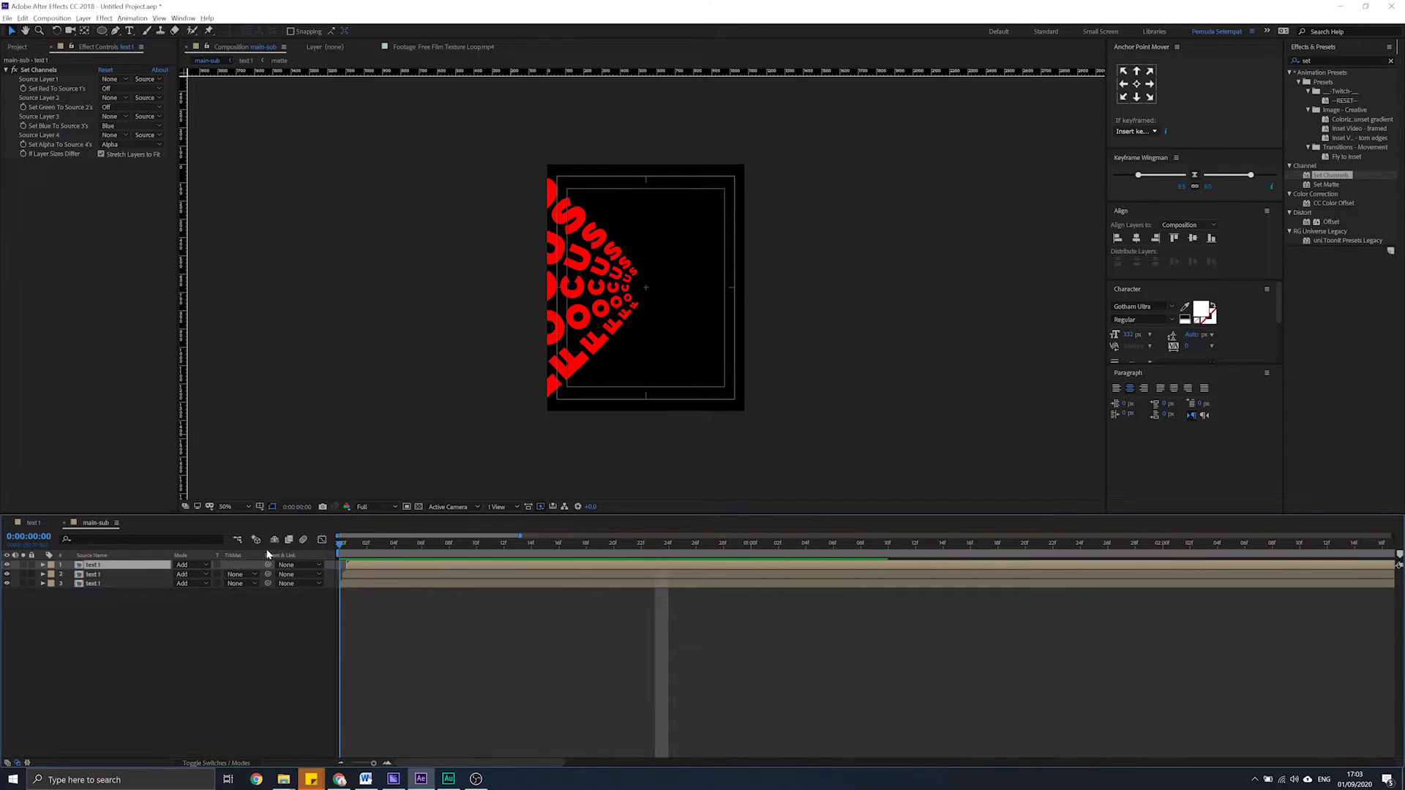
pyautogui.click(249, 641)
# Set main-sub's frame rate back to 60 fps
pyautogui.rightClick(251, 639)
pyautogui.click(306, 661)
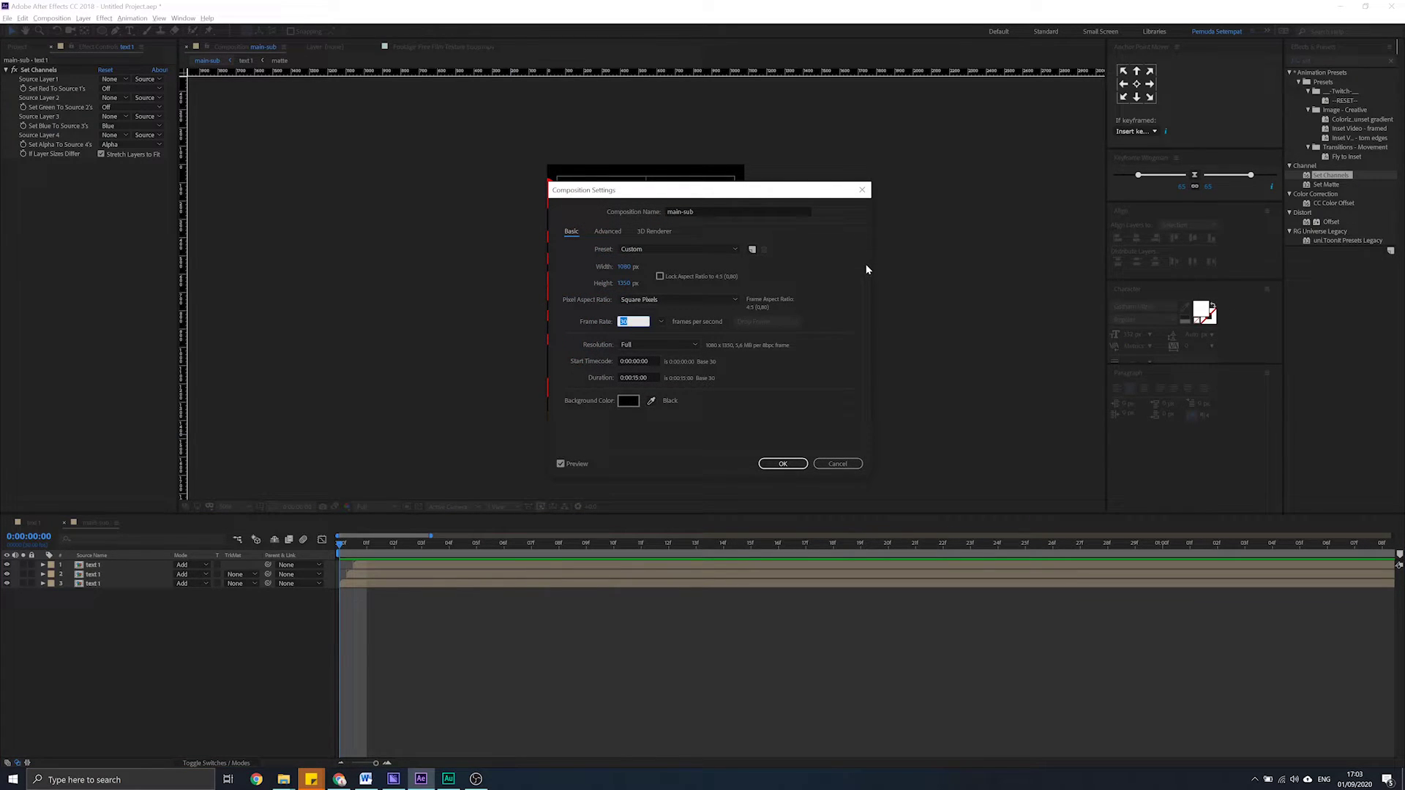
pyautogui.write('6')
pyautogui.press('Return')
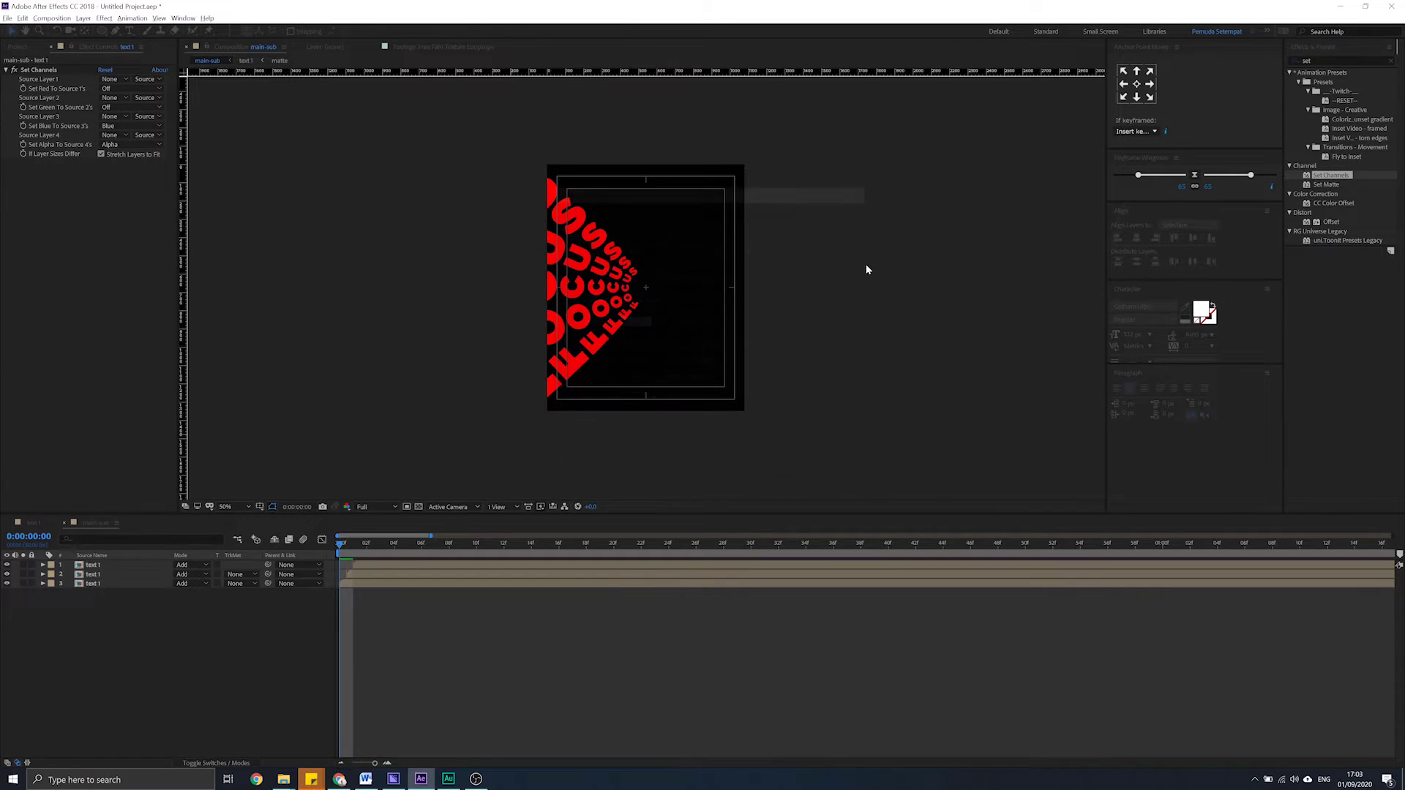
# Try nudging the second text 1 layer one frame later, undoing each shift
pyautogui.click(359, 546)
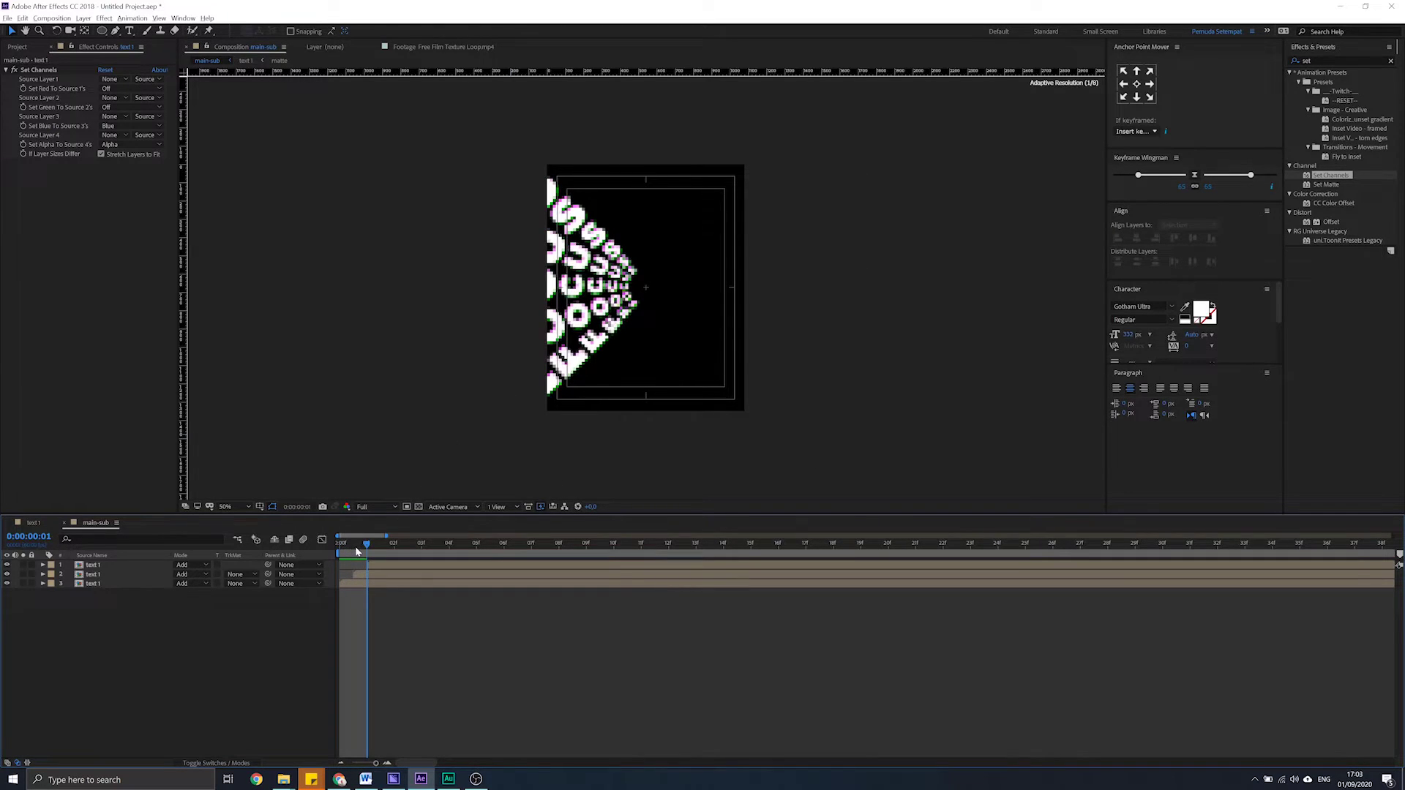
pyautogui.click(377, 566)
pyautogui.keyDown('ctrl'); pyautogui.click(368, 575); pyautogui.keyUp('ctrl')
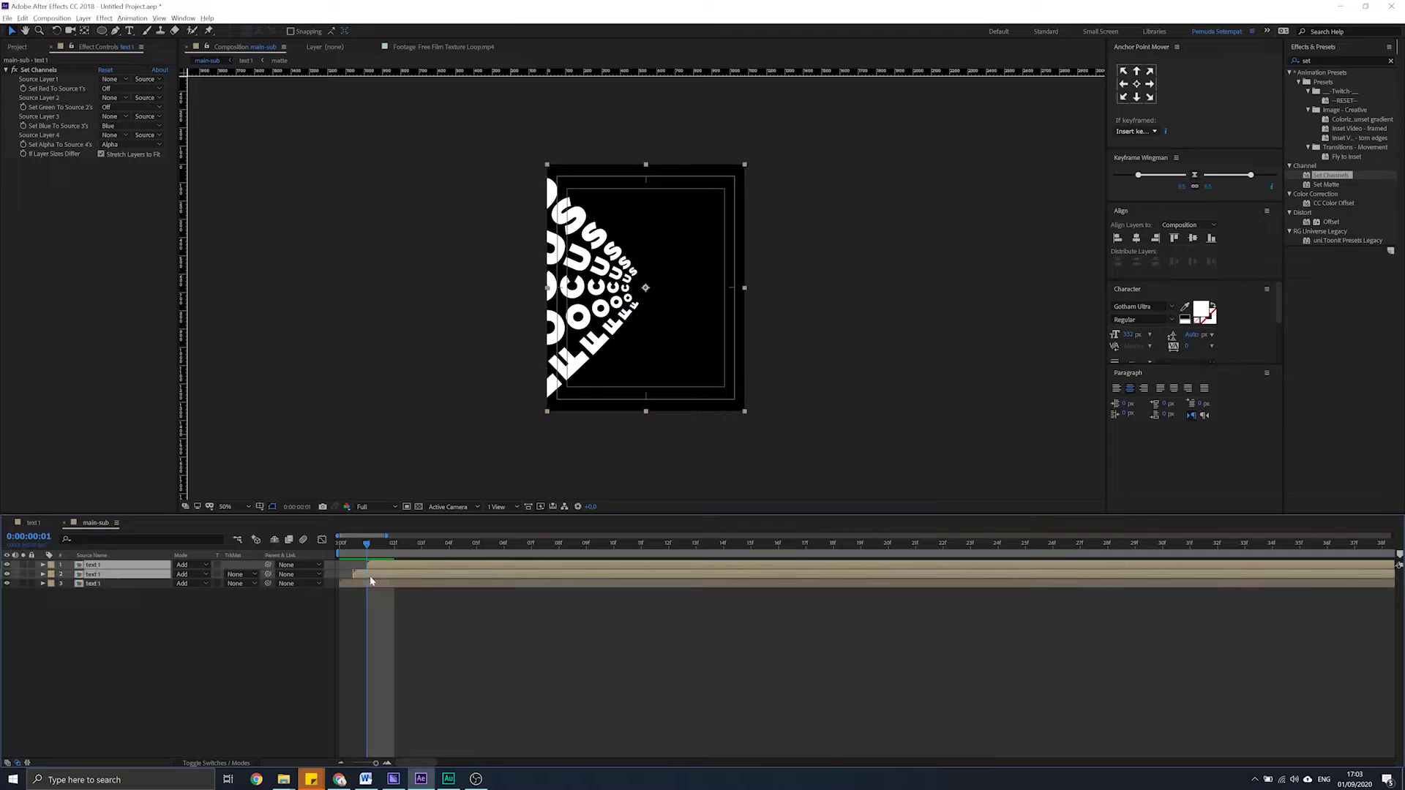
pyautogui.moveTo(368, 575); pyautogui.dragTo(386, 578)
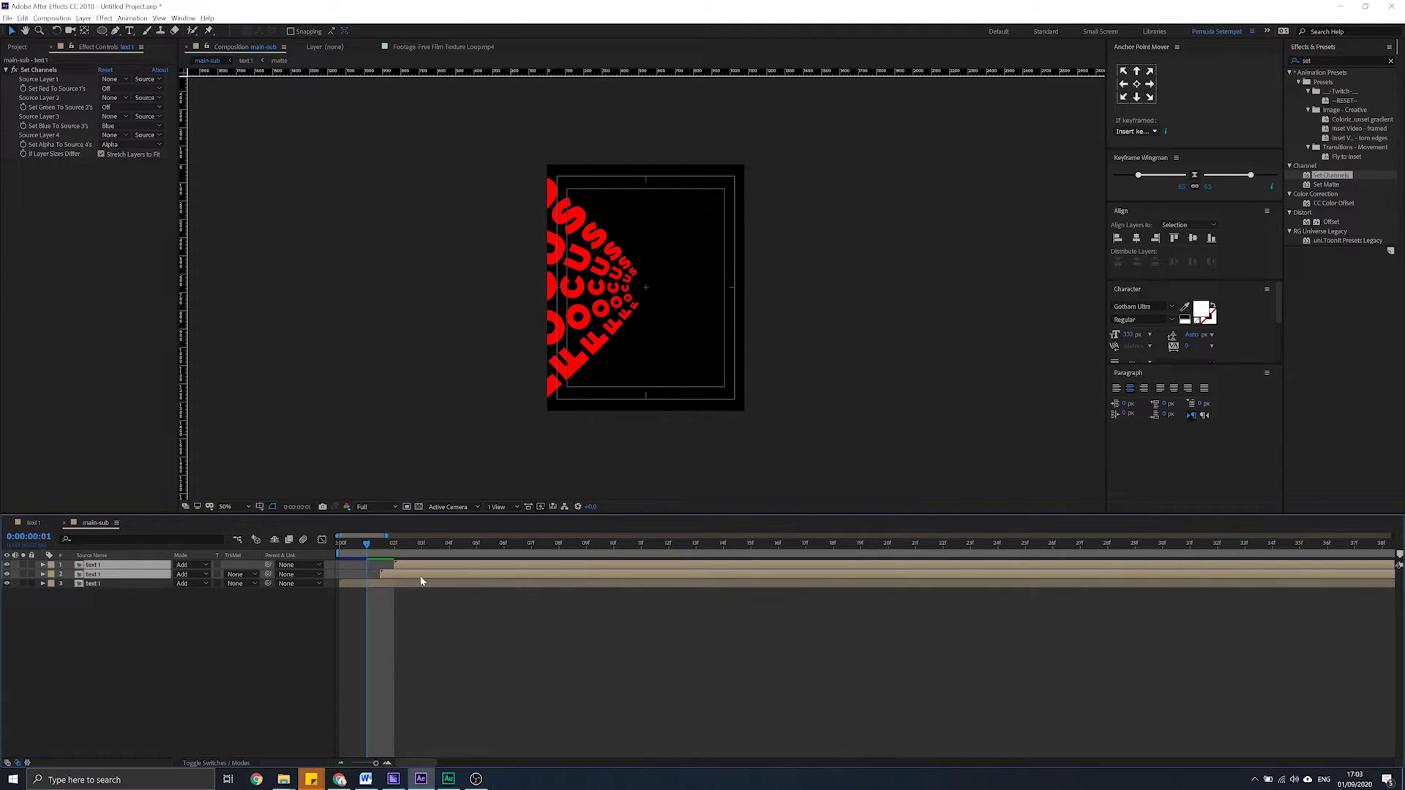
pyautogui.hotkey('ctrl', 'z')
pyautogui.click(420, 618)
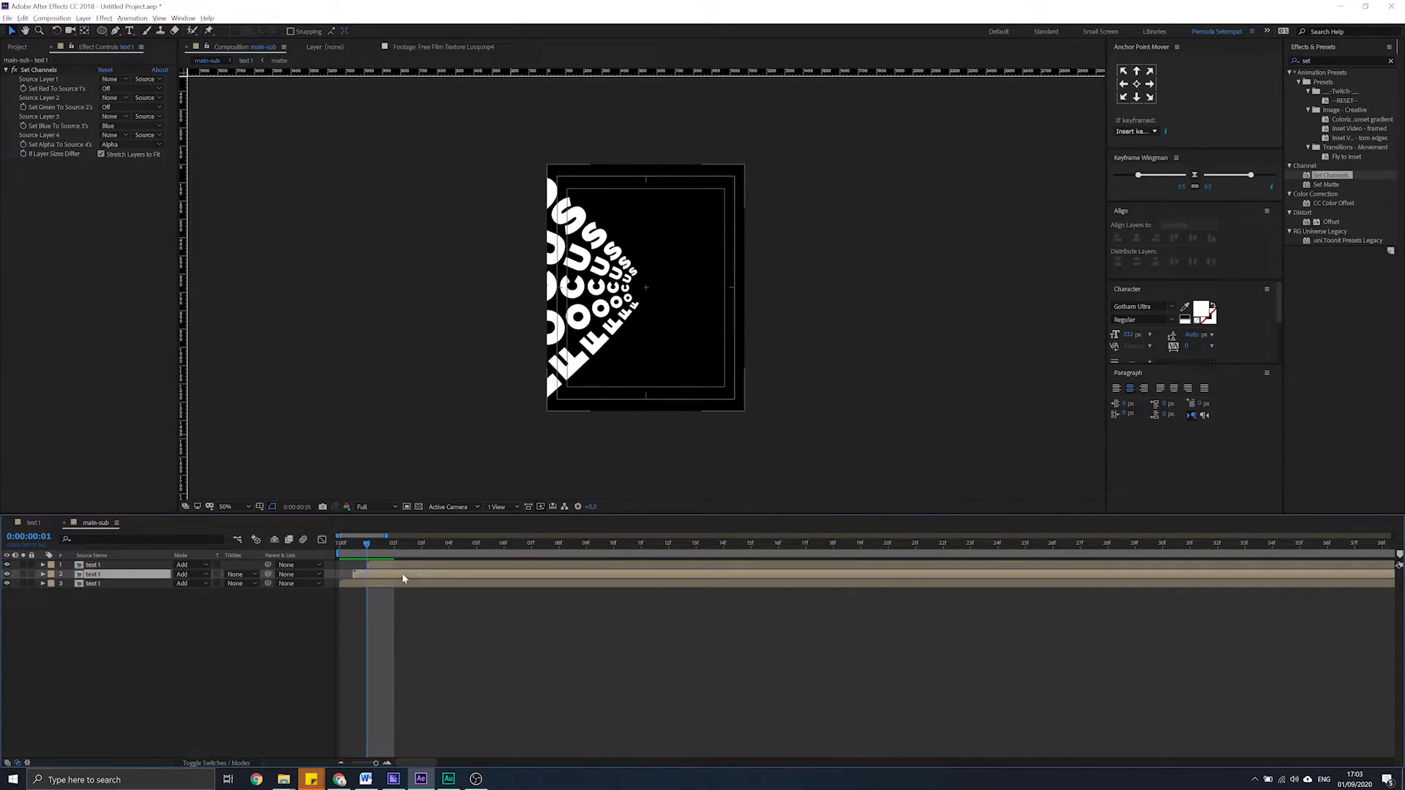
pyautogui.moveTo(405, 578); pyautogui.dragTo(413, 578)
pyautogui.hotkey('ctrl', 'z')
# Select the top text layer and move the current time to frame 20
pyautogui.click(394, 544)
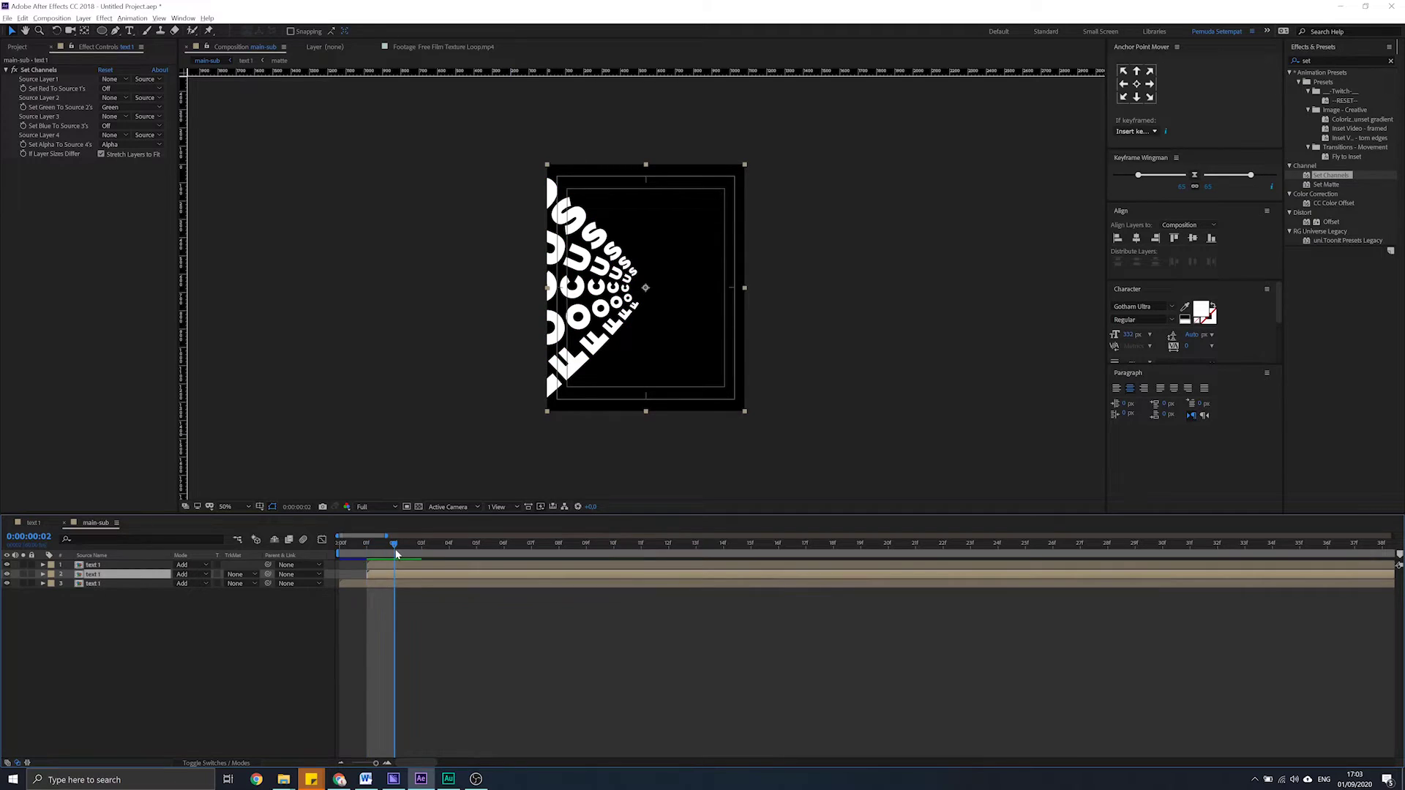
pyautogui.click(402, 569)
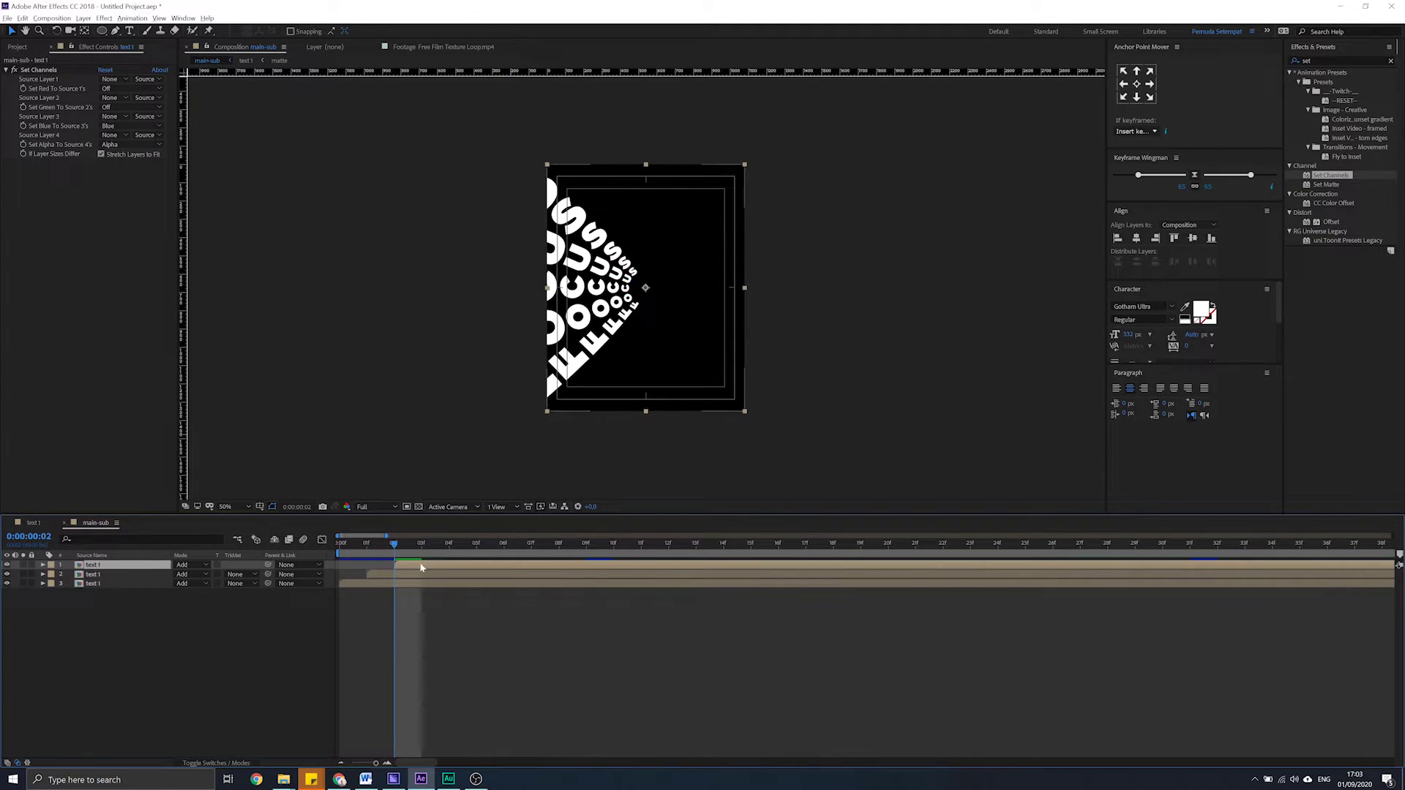
pyautogui.moveTo(424, 553); pyautogui.dragTo(1108, 547)
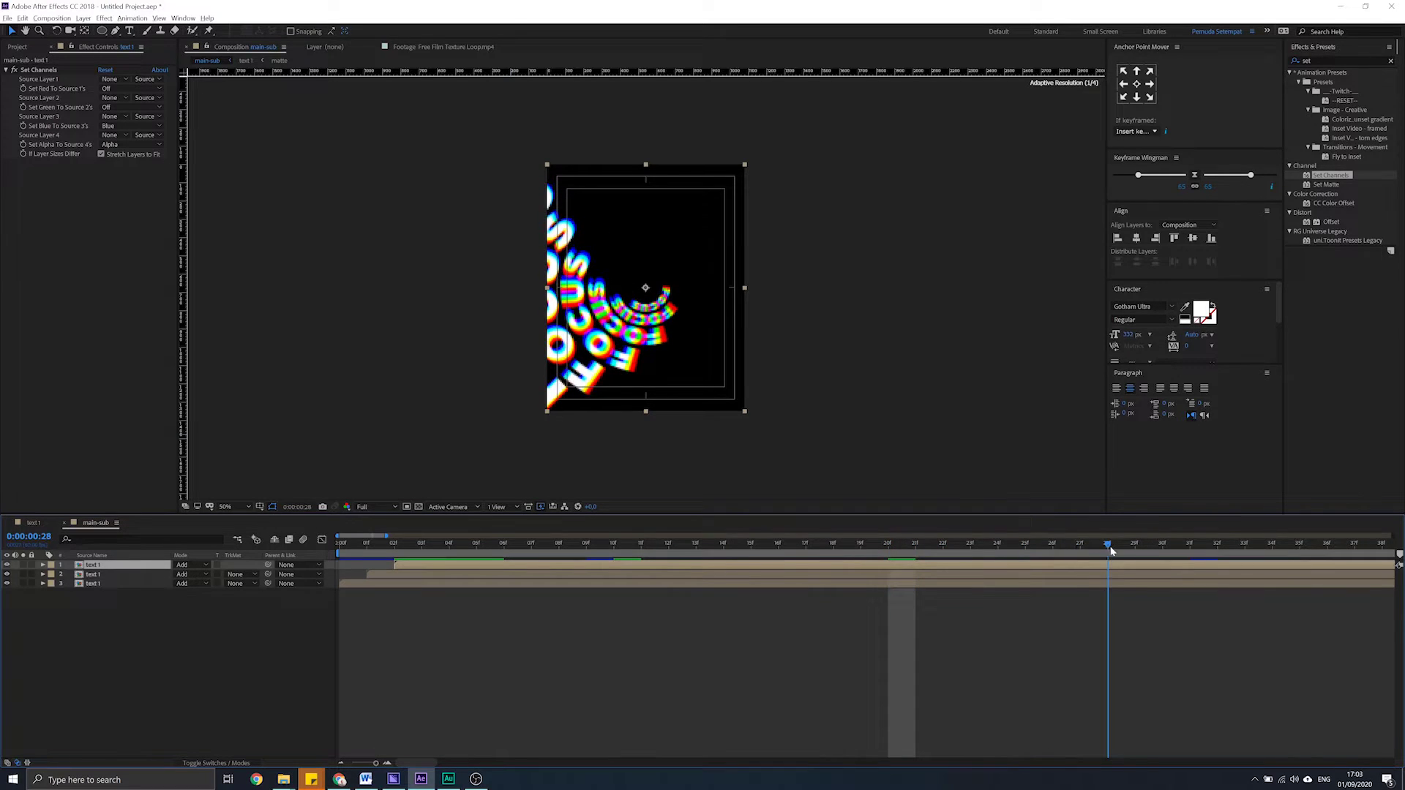
pyautogui.rightClick(114, 653)
# Switch main-sub to 30 fps, fit the comp to the viewer, and preview the trails
pyautogui.click(176, 674)
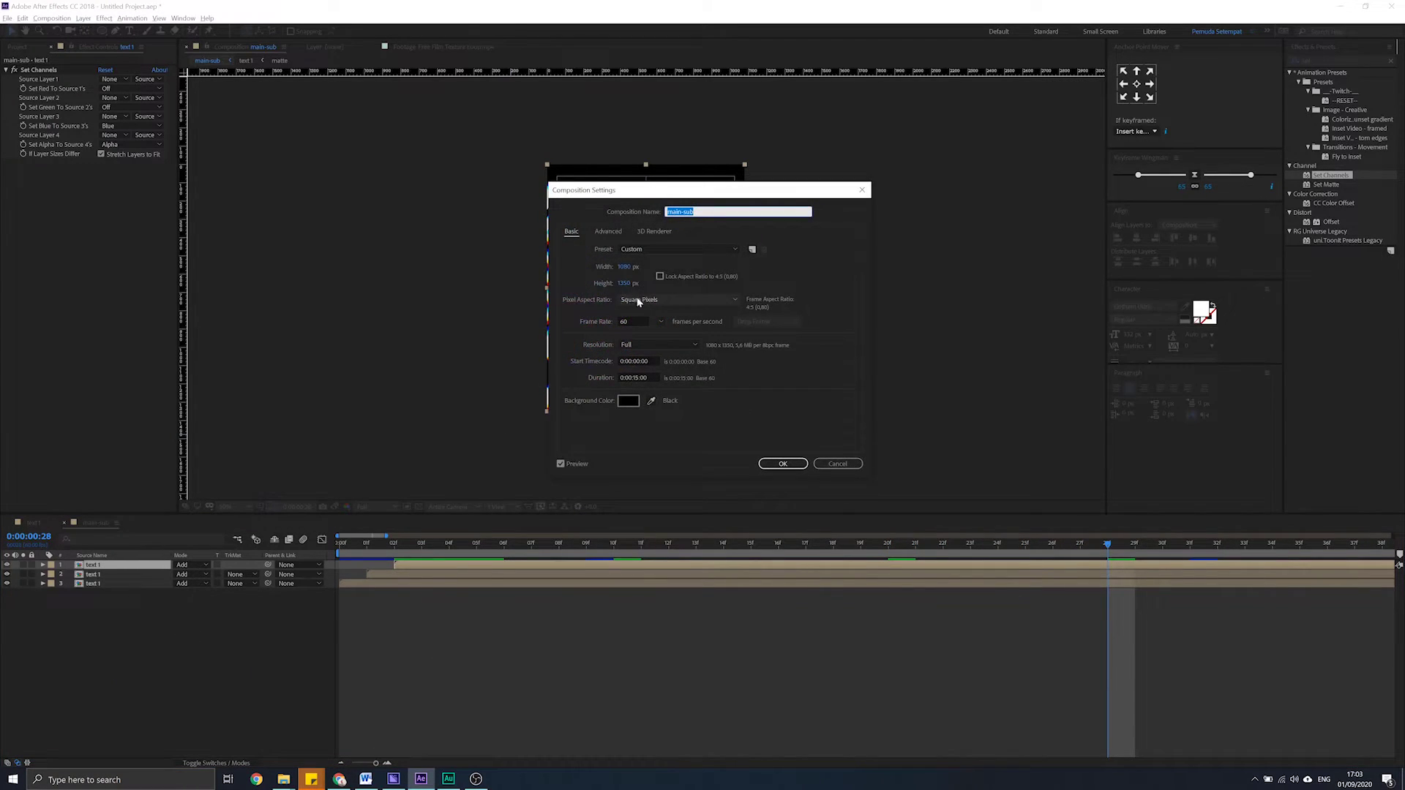
pyautogui.press('Return')
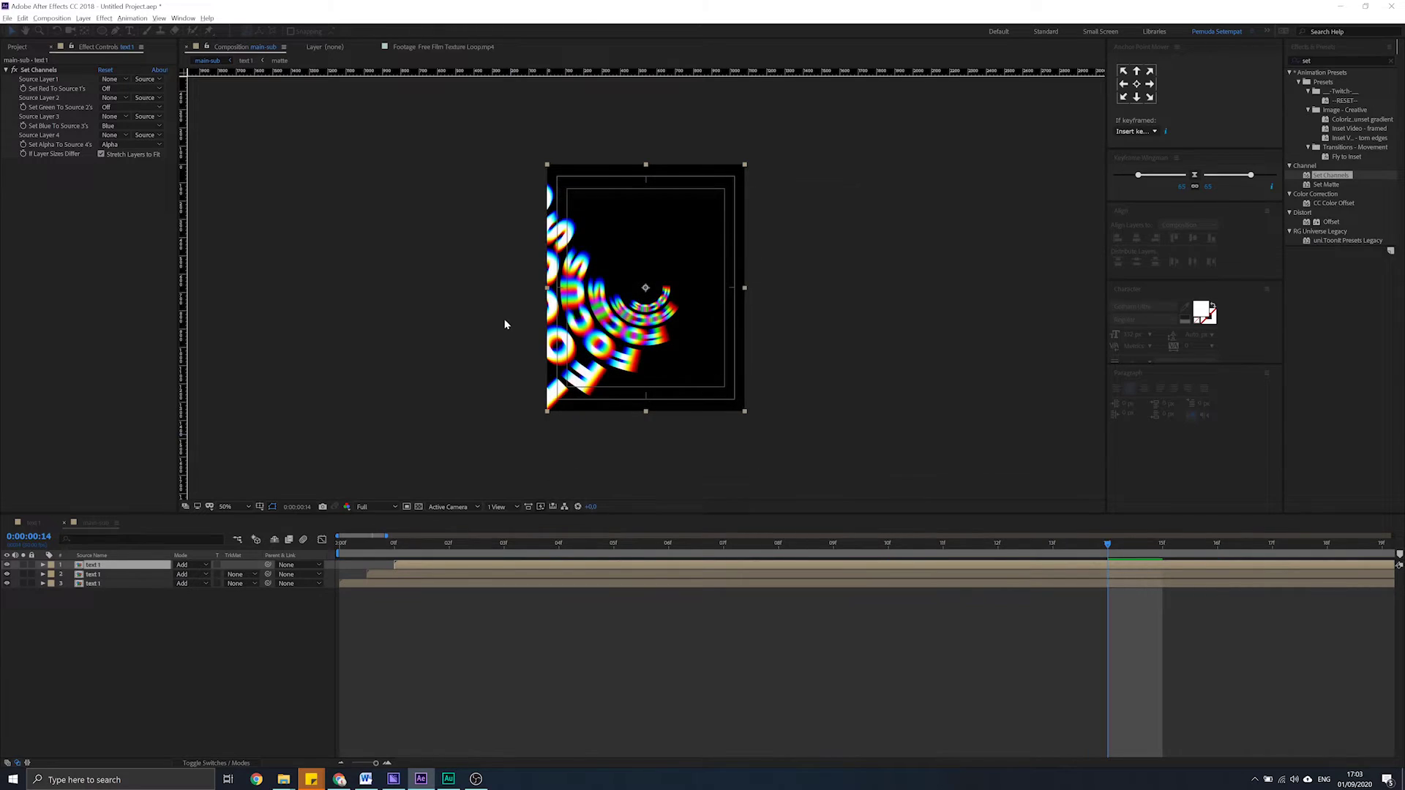
pyautogui.hotkey('shift', '/')
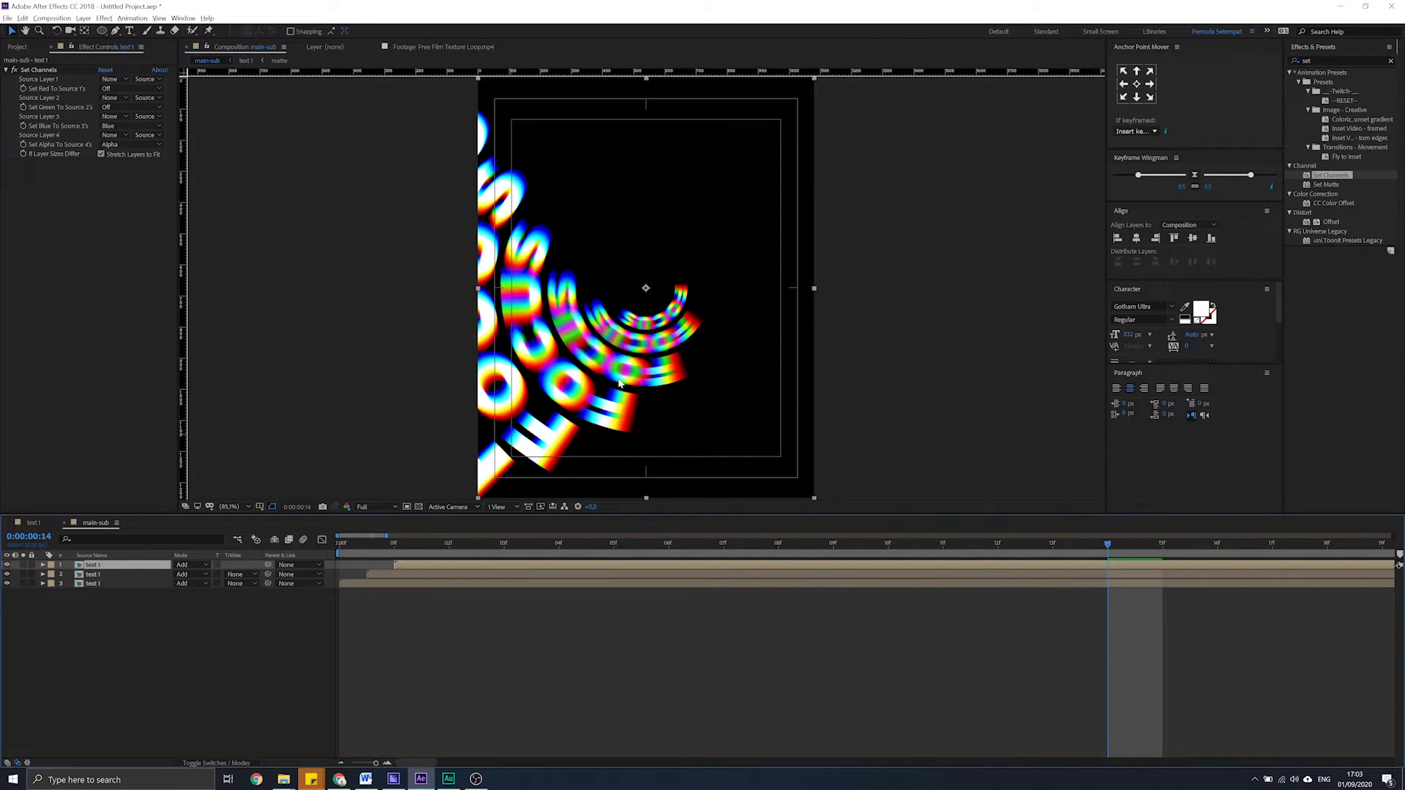
pyautogui.press('space')
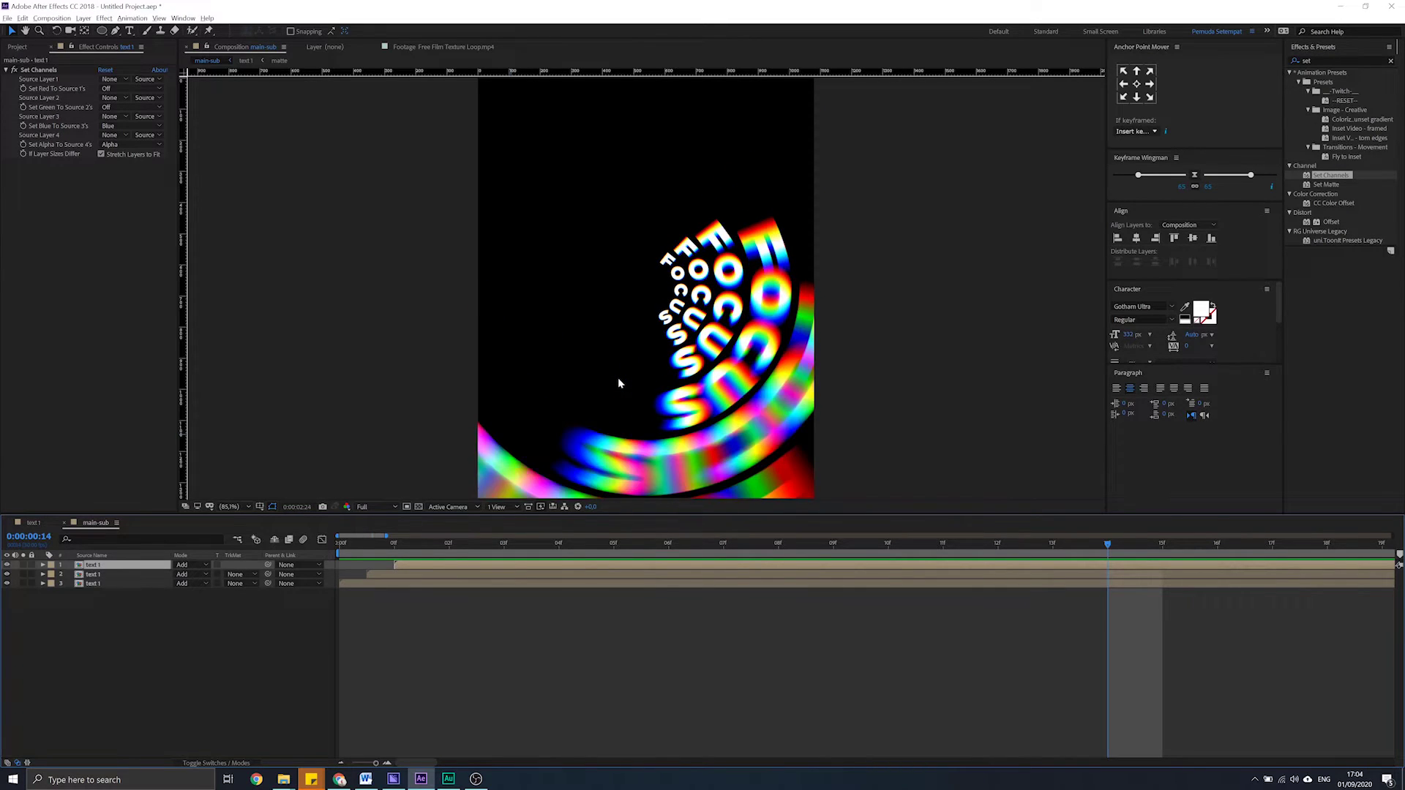
pyautogui.press('-')
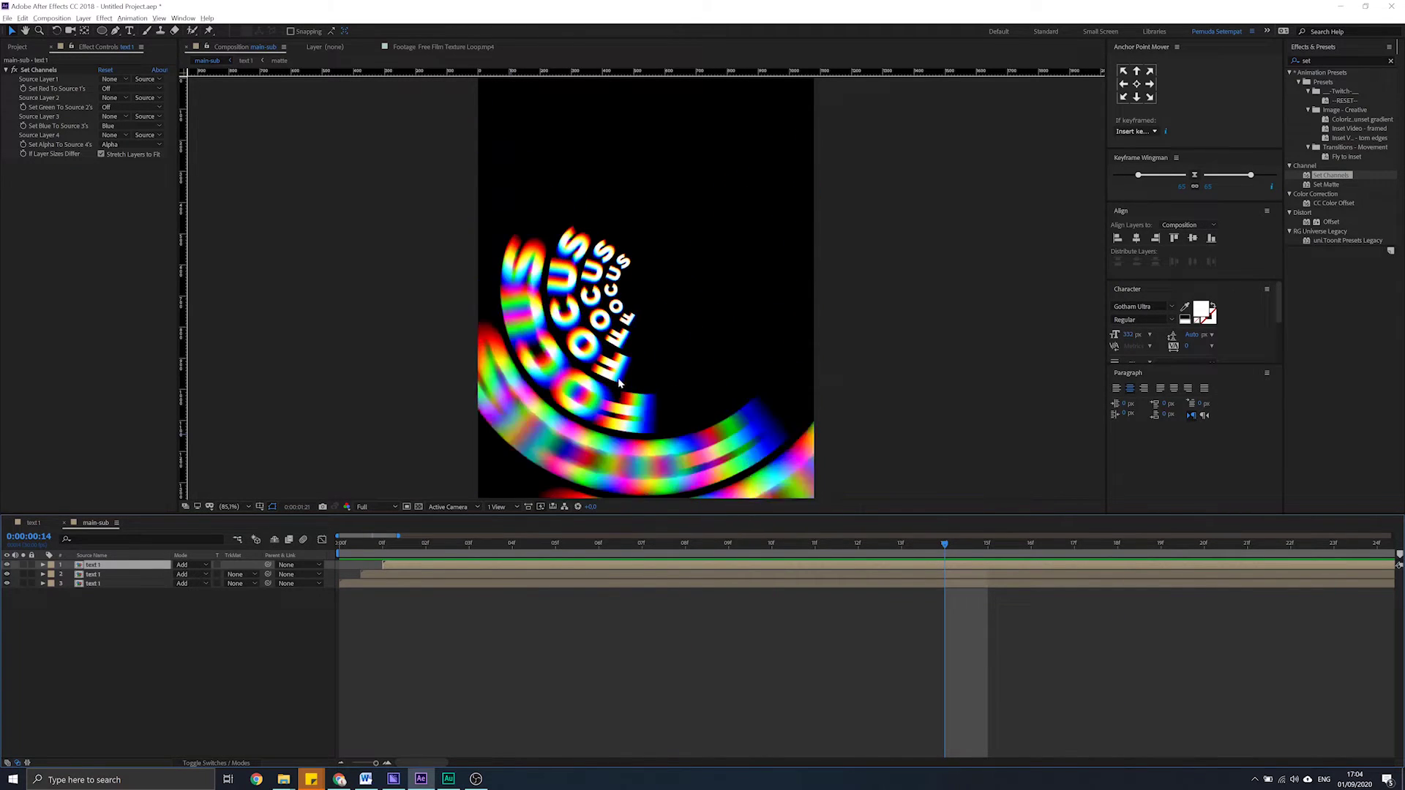
pyautogui.press('space')
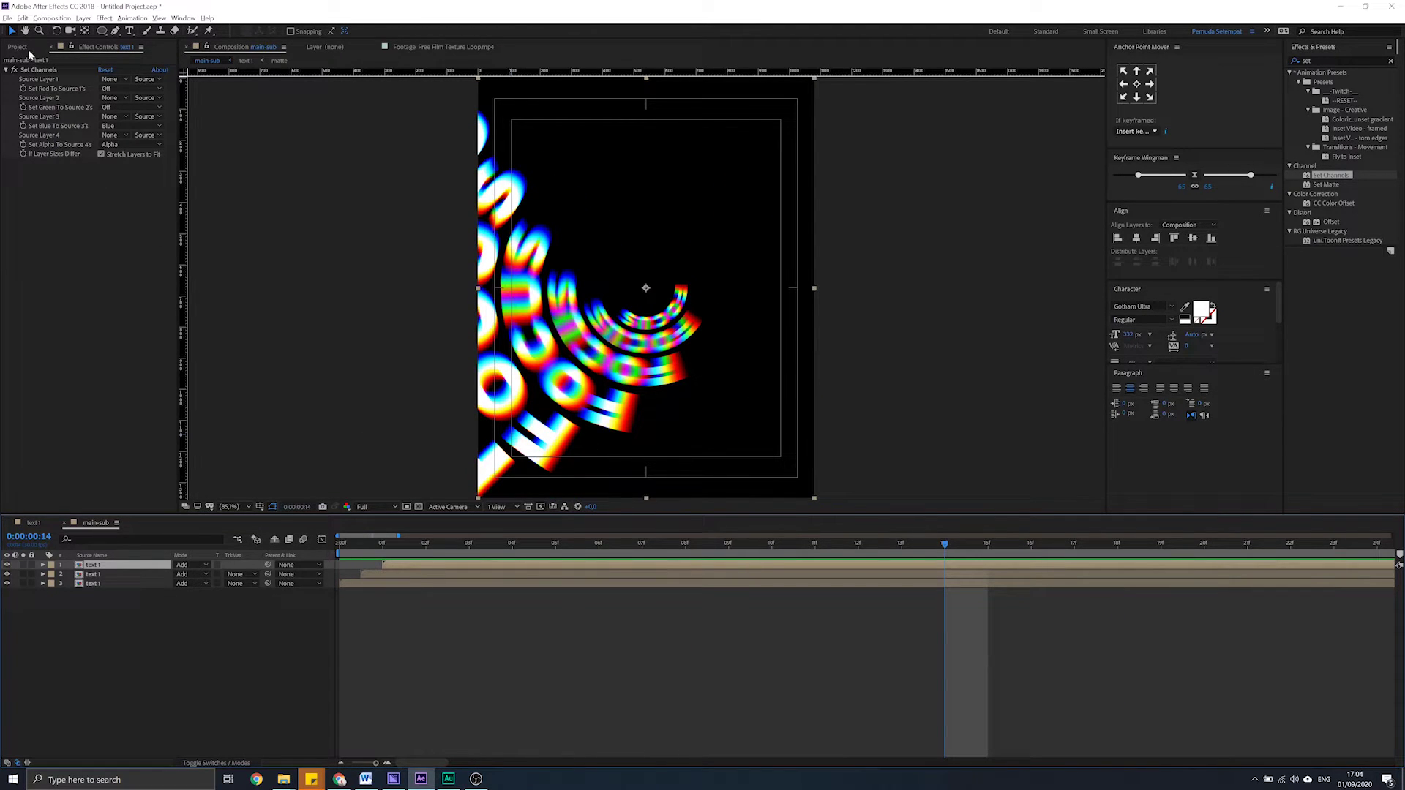
# Duplicate the text 1 composition in the Project panel and open the new text 2
pyautogui.click(19, 47)
pyautogui.click(32, 200)
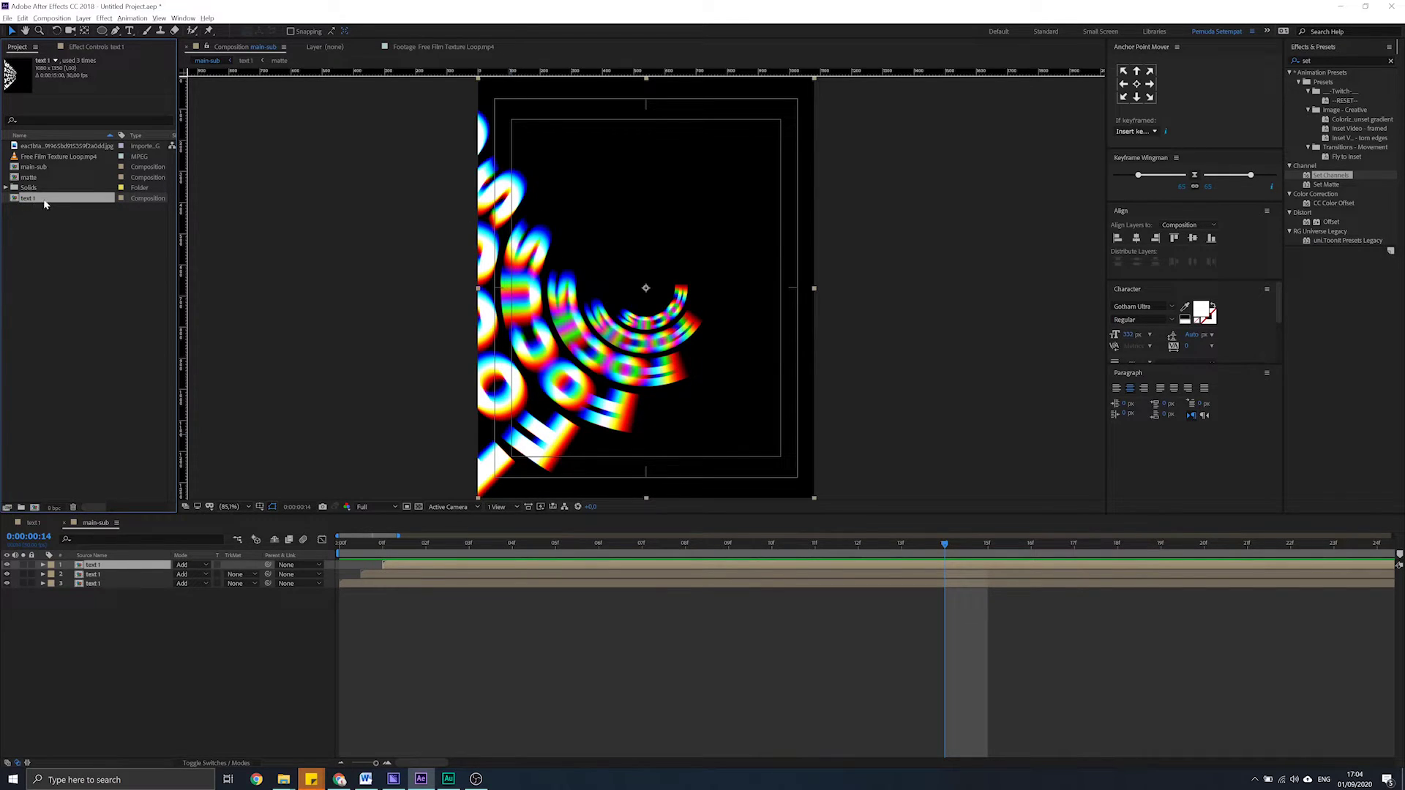
pyautogui.hotkey('ctrl', 'd')
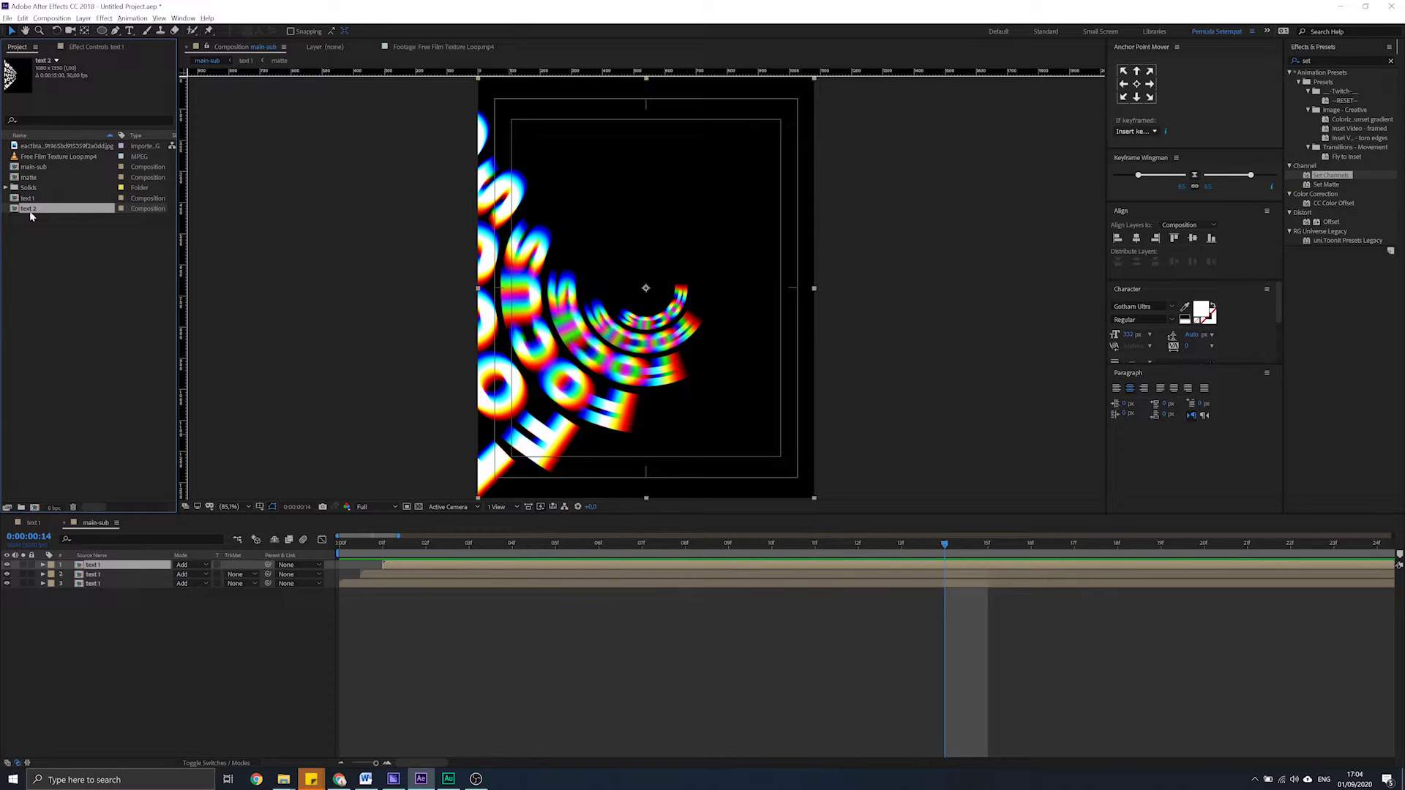
pyautogui.doubleClick(30, 211)
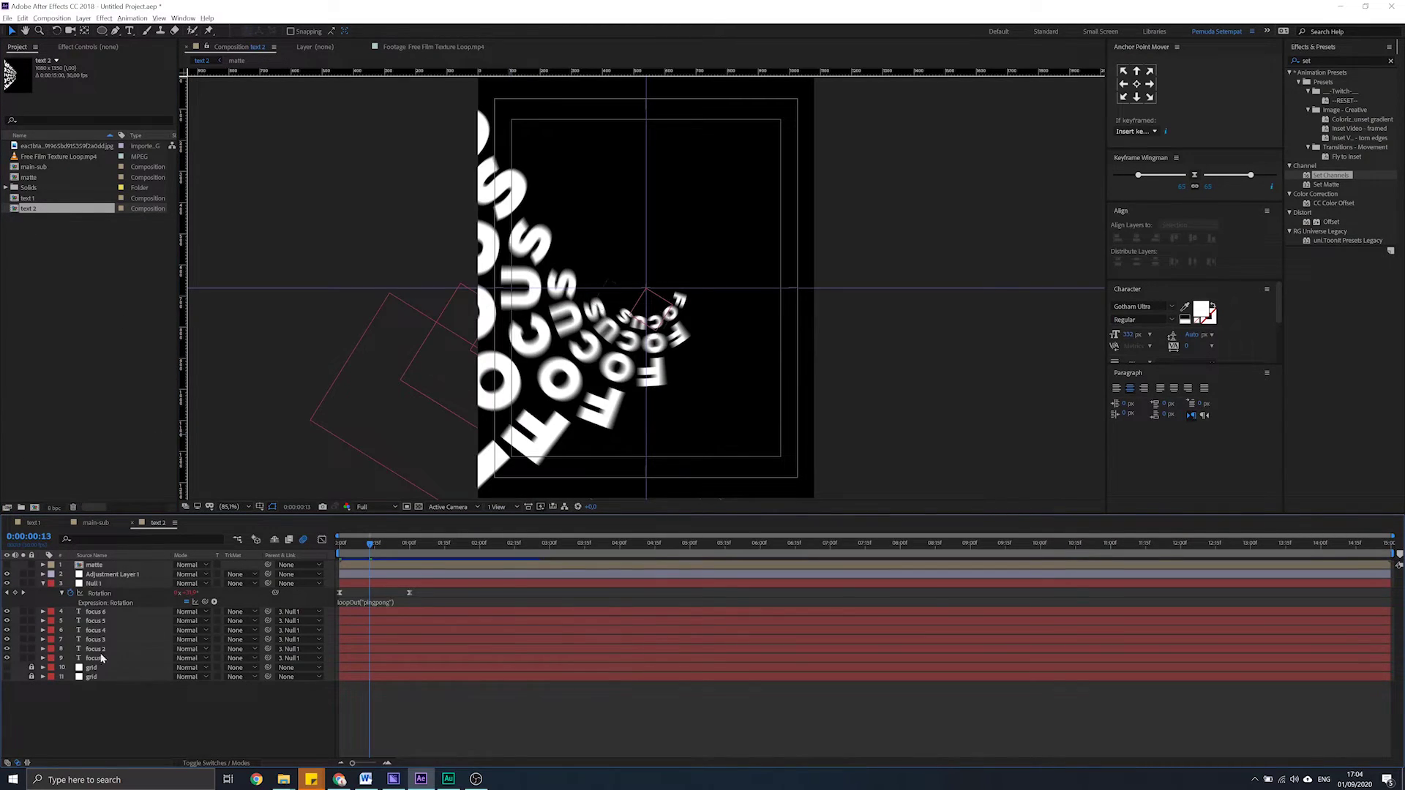
# Swap fill and stroke on all FOCUS layers in text 2, turn off motion blur, and return to main-sub
pyautogui.click(91, 660)
pyautogui.keyDown('shift'); pyautogui.click(97, 615); pyautogui.keyUp('shift')
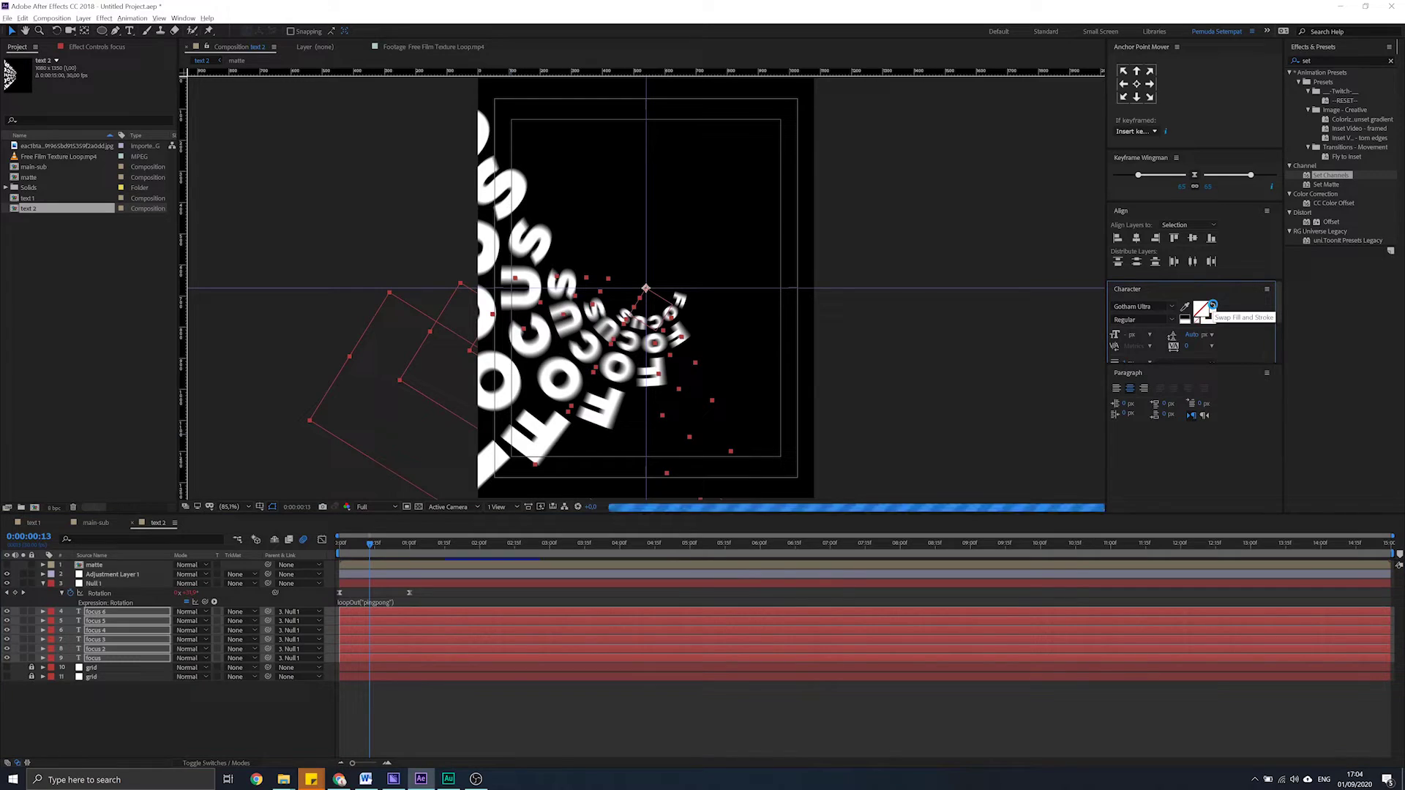
pyautogui.click(1213, 308)
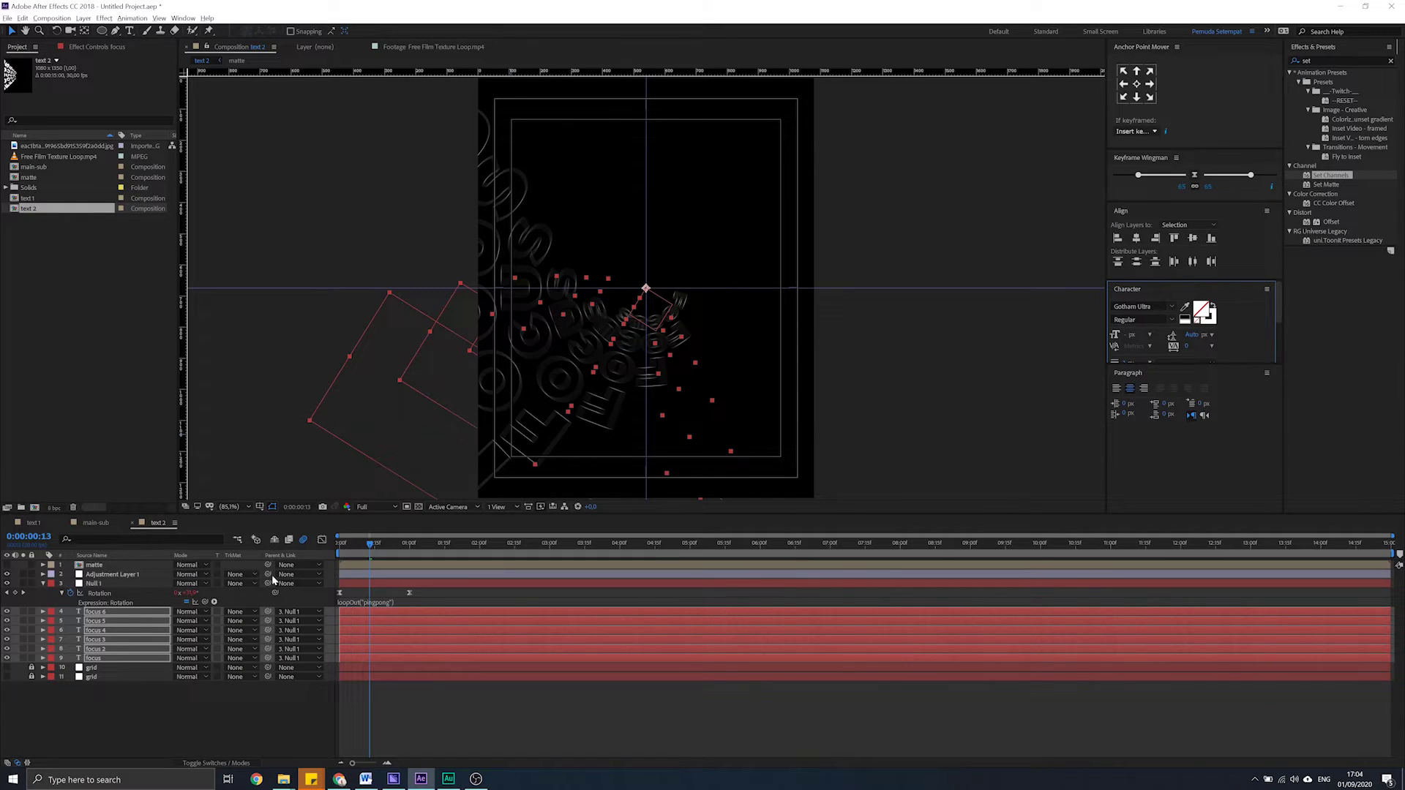
pyautogui.click(303, 540)
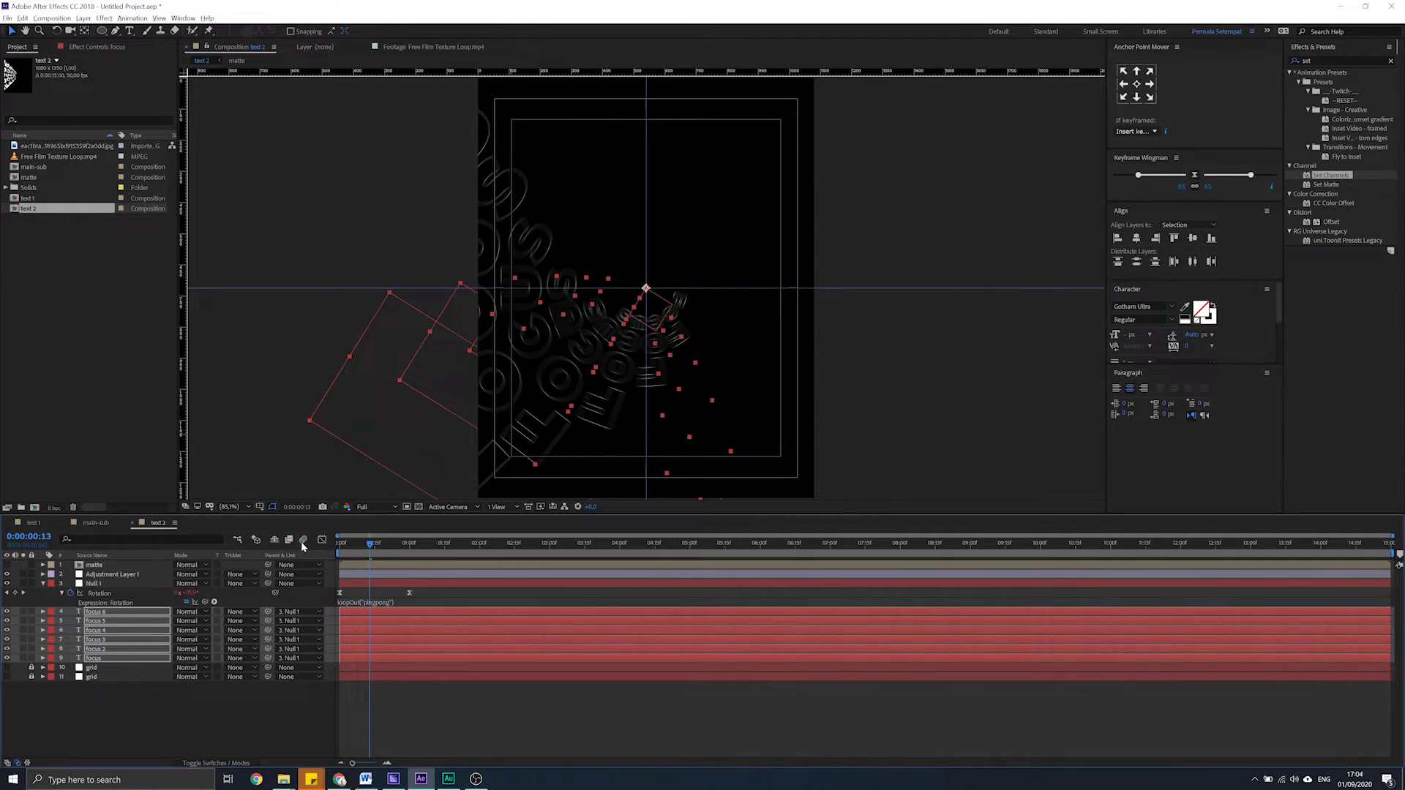
pyautogui.click(98, 524)
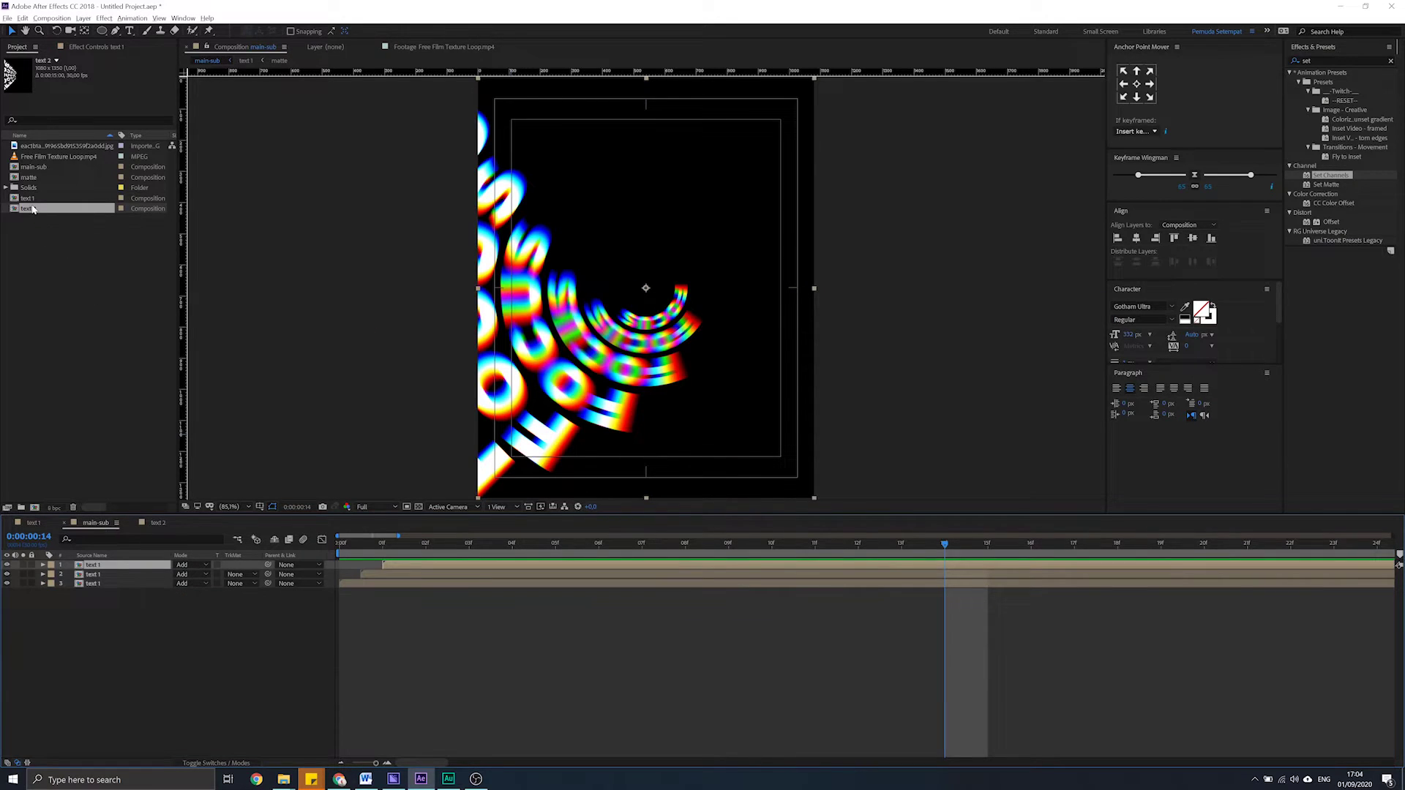
# Add text 2 to main-sub as a new layer and apply the Echo effect to it
pyautogui.moveTo(32, 209); pyautogui.dragTo(103, 627)
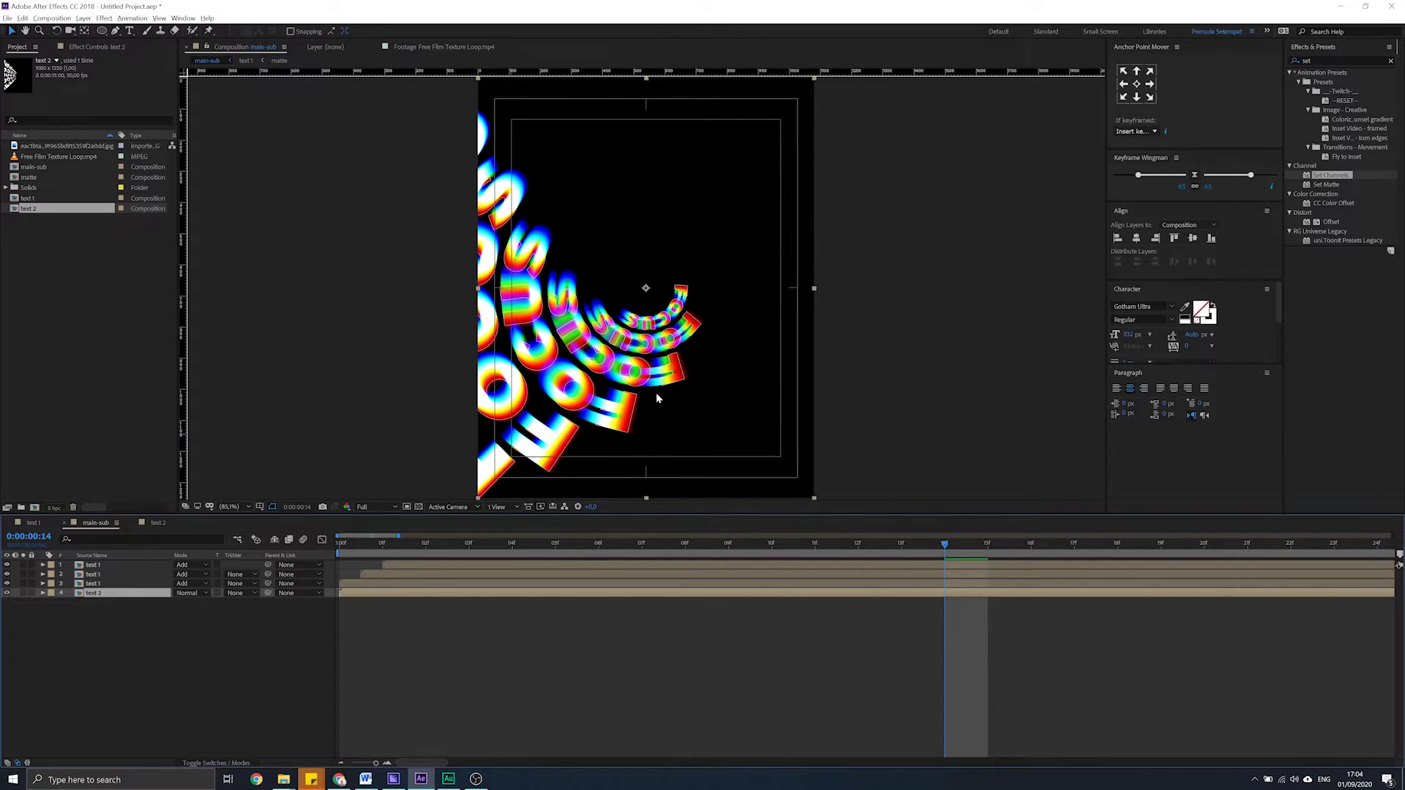
pyautogui.click(1338, 59)
pyautogui.write('echo')
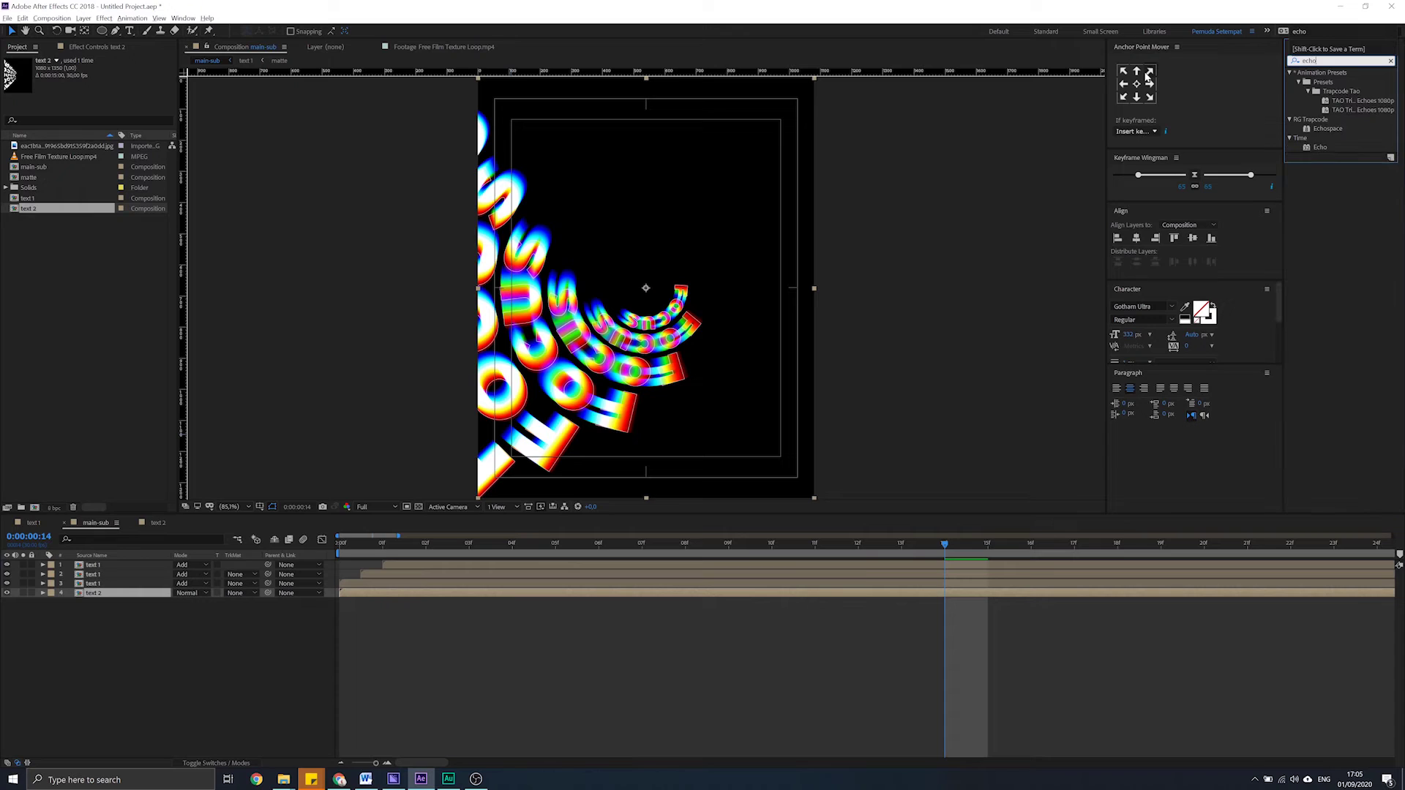
pyautogui.moveTo(1321, 150)
pyautogui.mouseDown()
pyautogui.moveTo(176, 594)
pyautogui.moveTo(111, 597)
pyautogui.mouseUp()
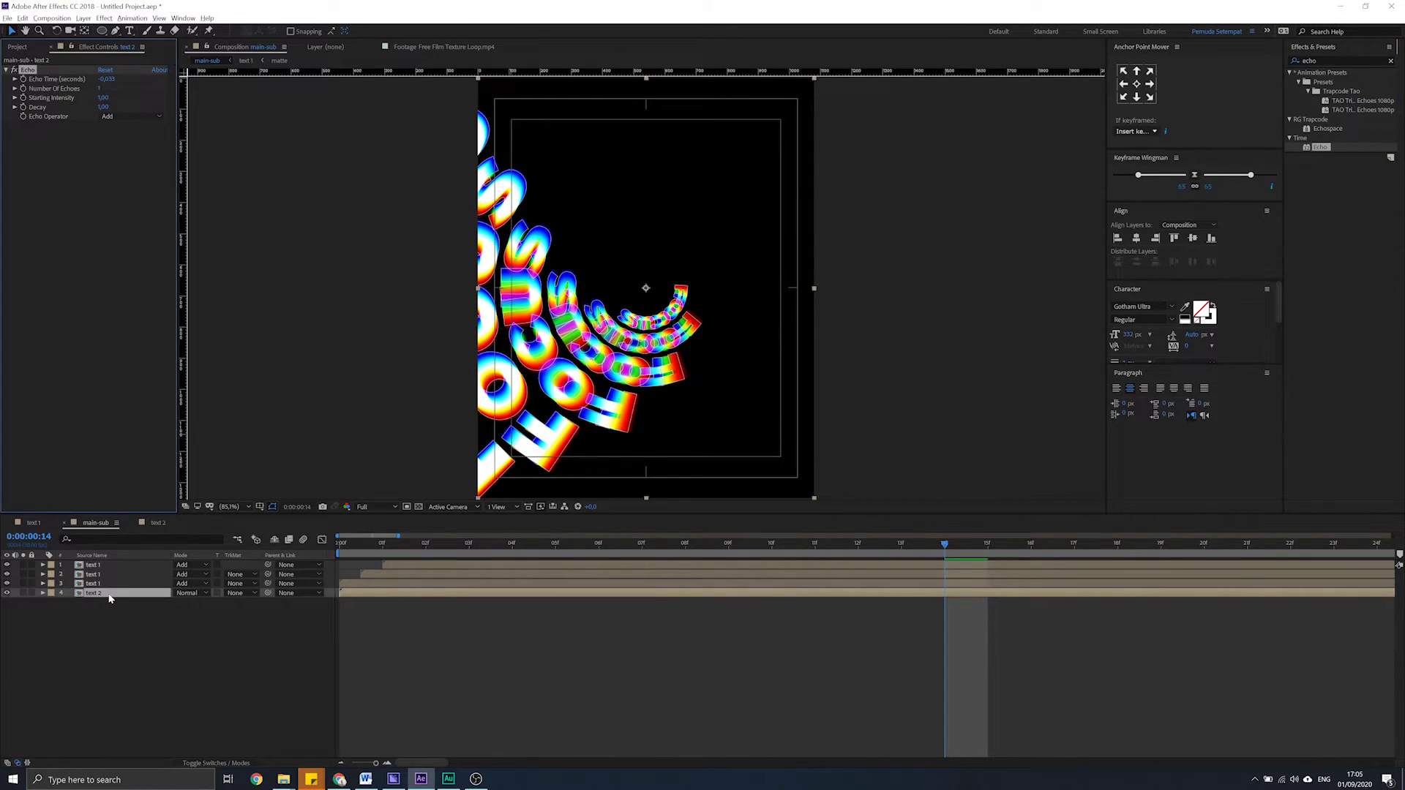
# Set Echo to 10 echoes, Echo Time -0.013, and a lower Decay
pyautogui.click(100, 88)
pyautogui.write('10')
pyautogui.press('Return')
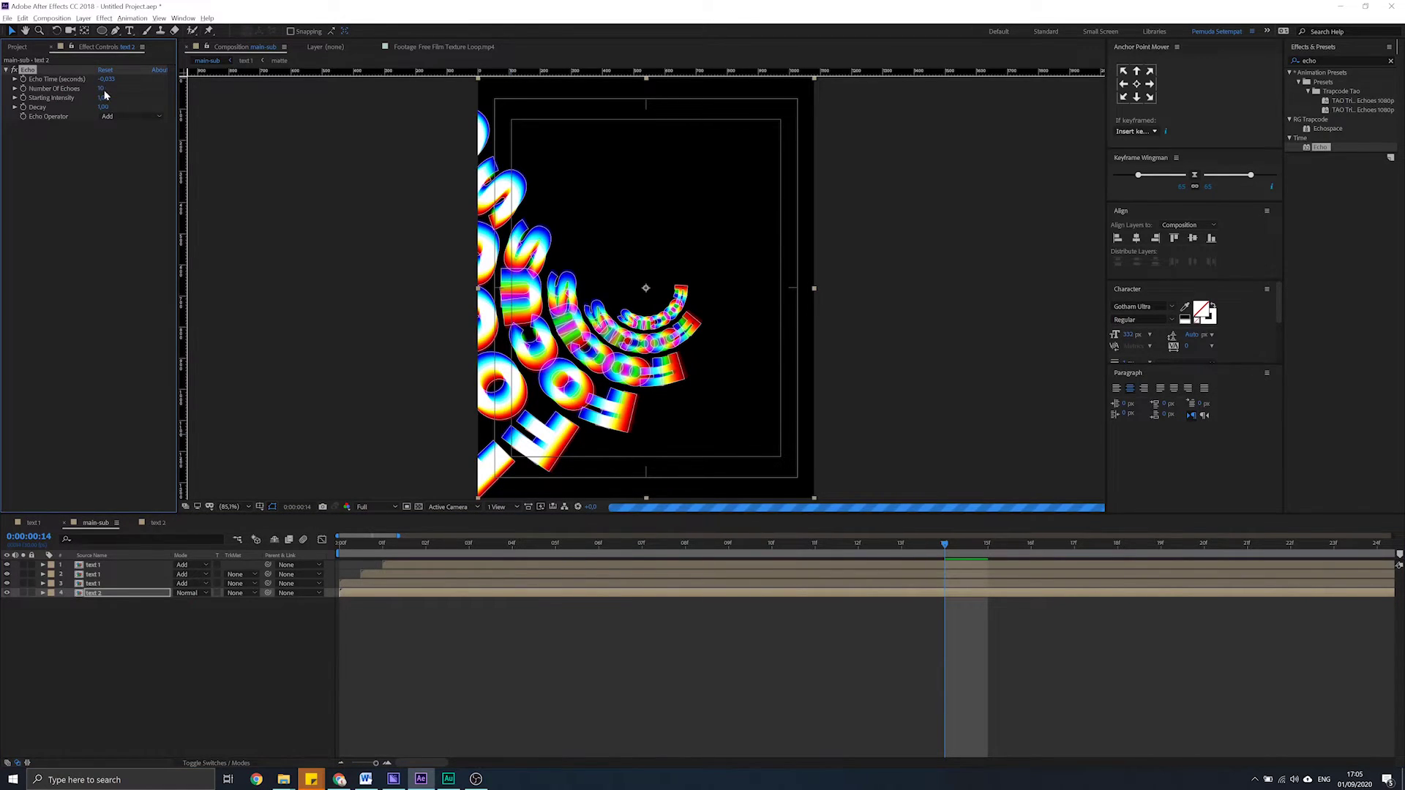
pyautogui.click(107, 79)
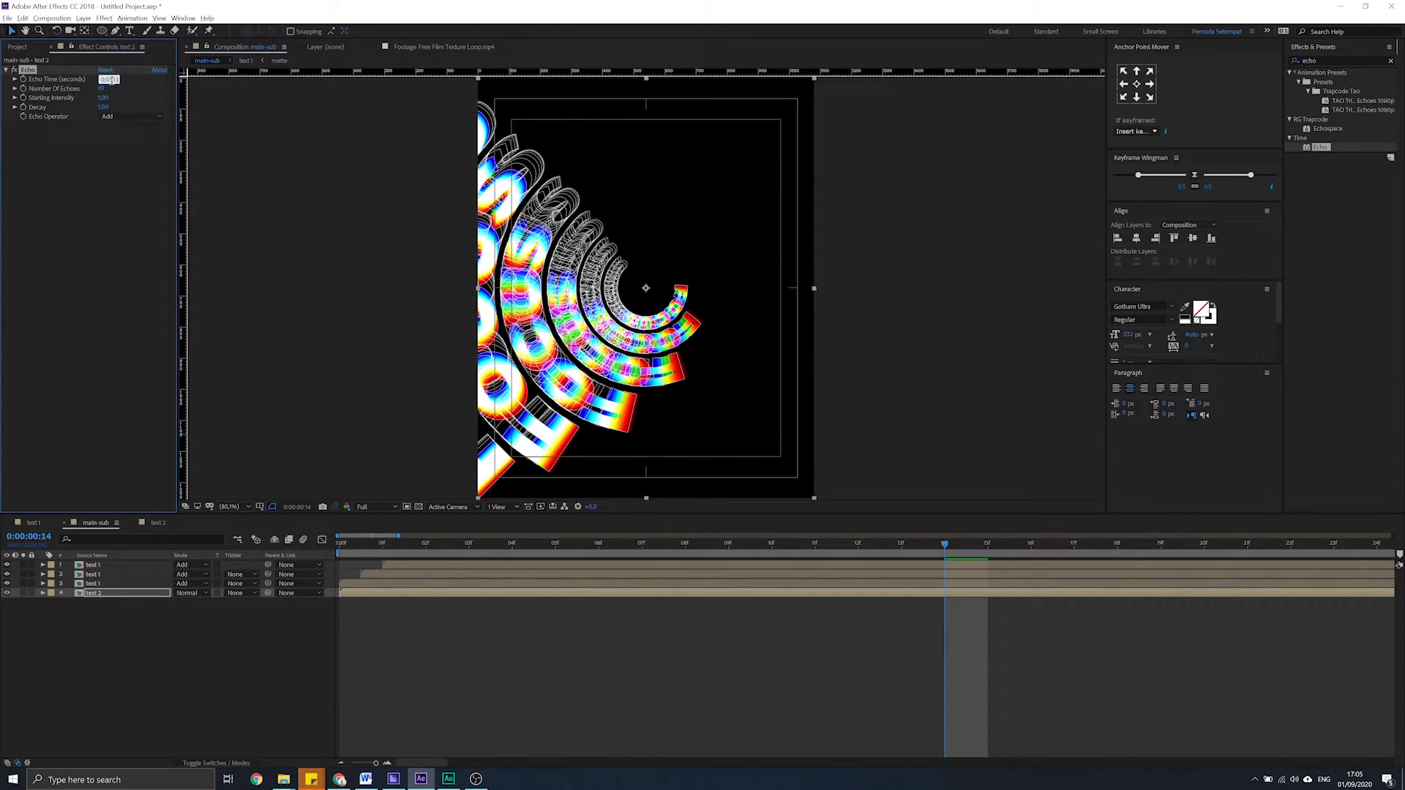
pyautogui.press('Return')
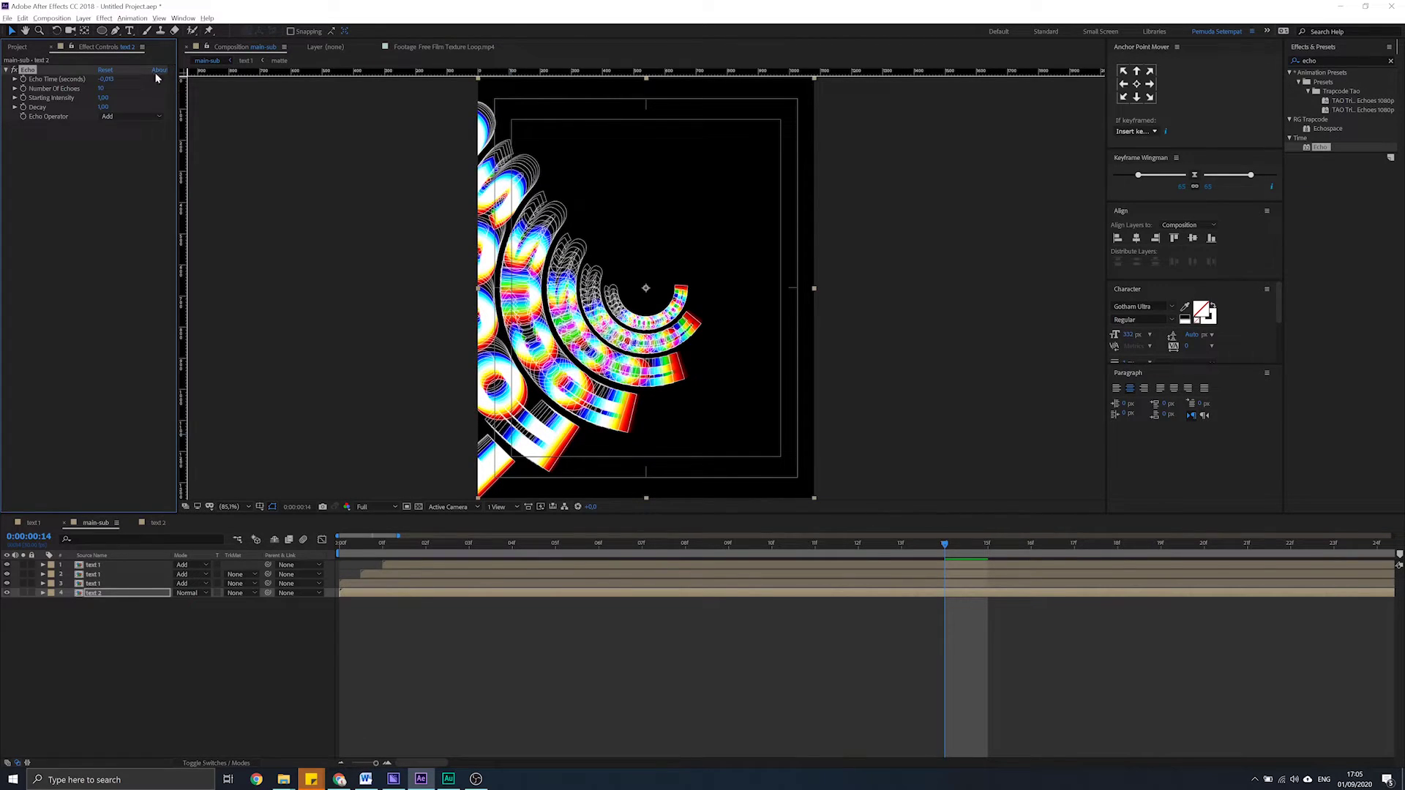
pyautogui.click(110, 116)
pyautogui.click(104, 107)
pyautogui.press('Return')
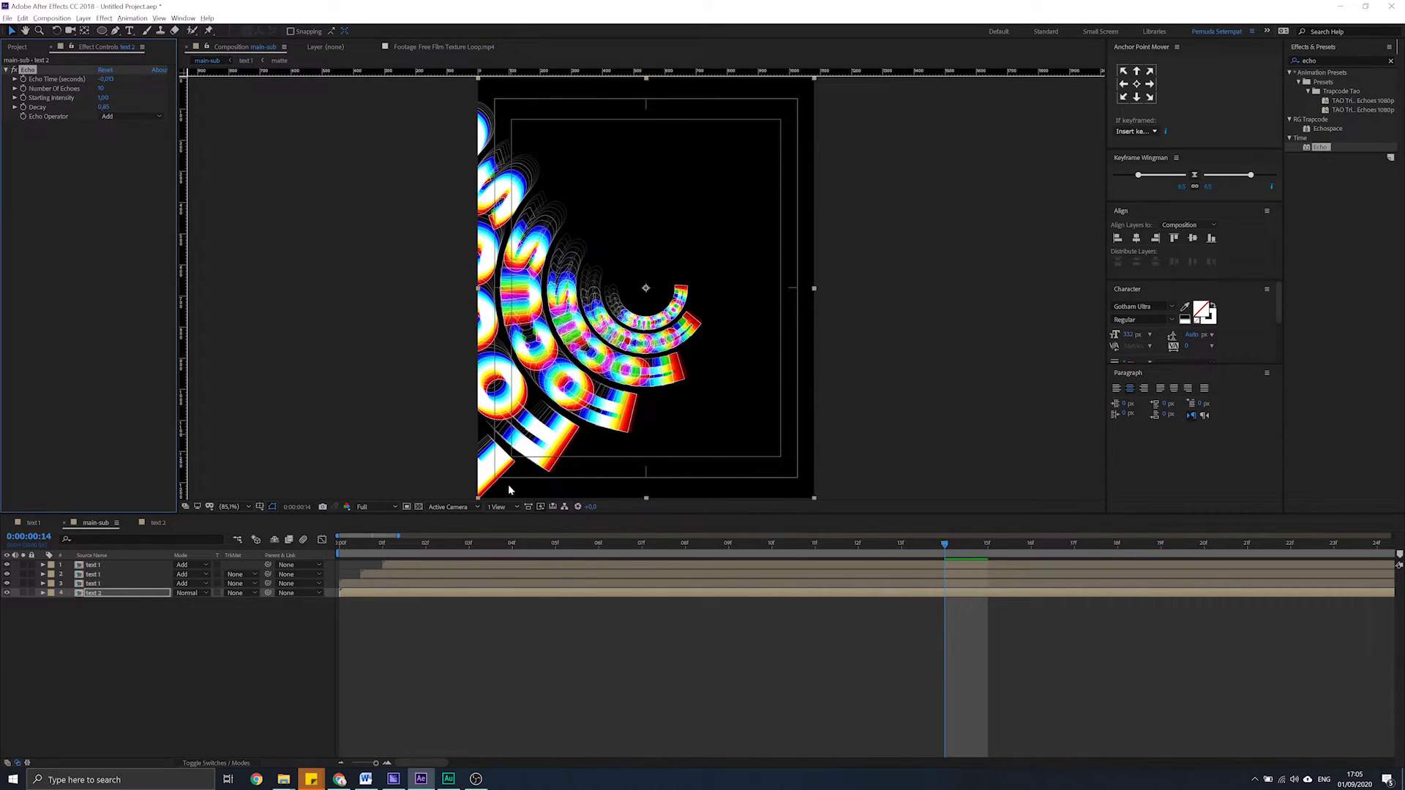
pyautogui.press(';')
pyautogui.click(664, 545)
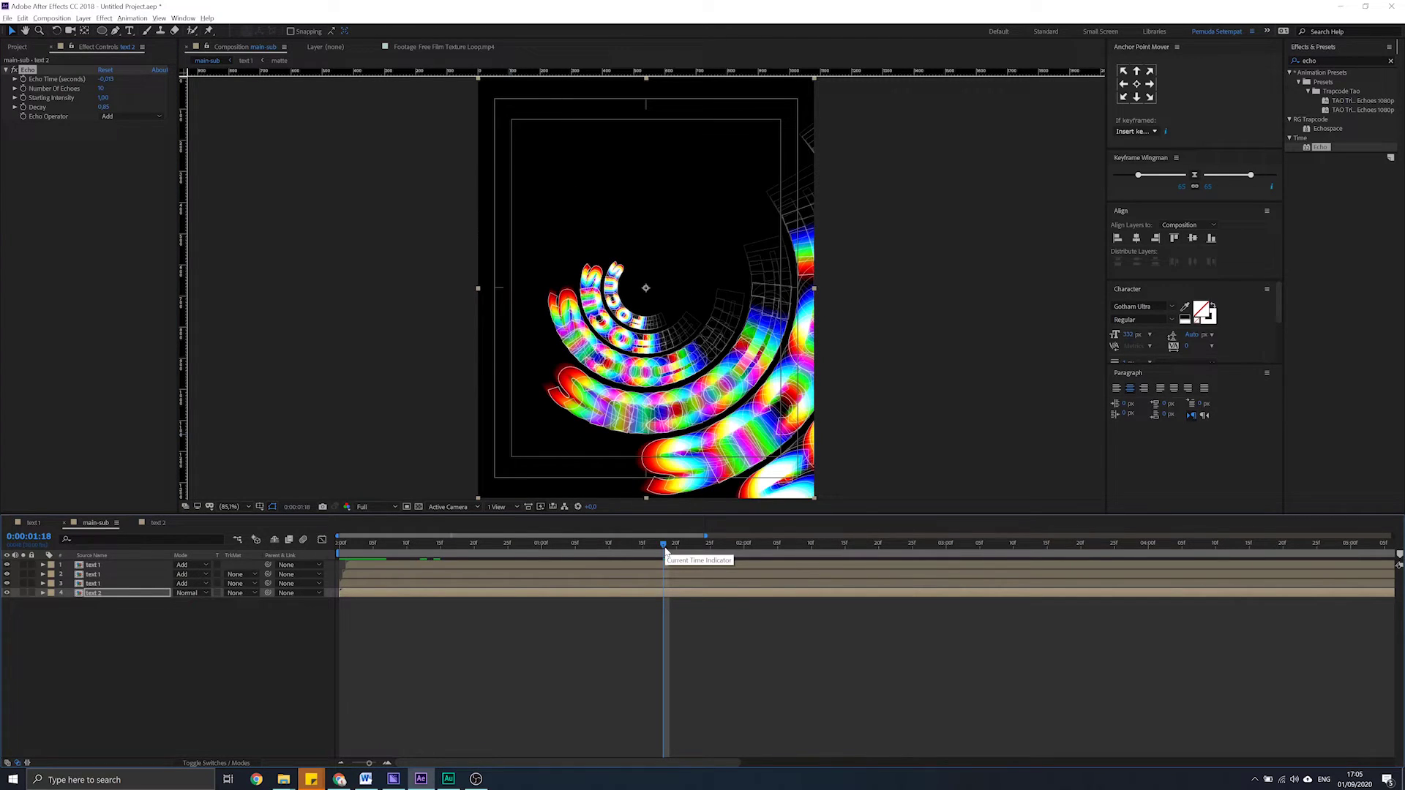
# Reveal and unlock the two grid layers in text 2, then cut them out
pyautogui.click(33, 523)
pyautogui.moveTo(7, 672); pyautogui.dragTo(7, 680)
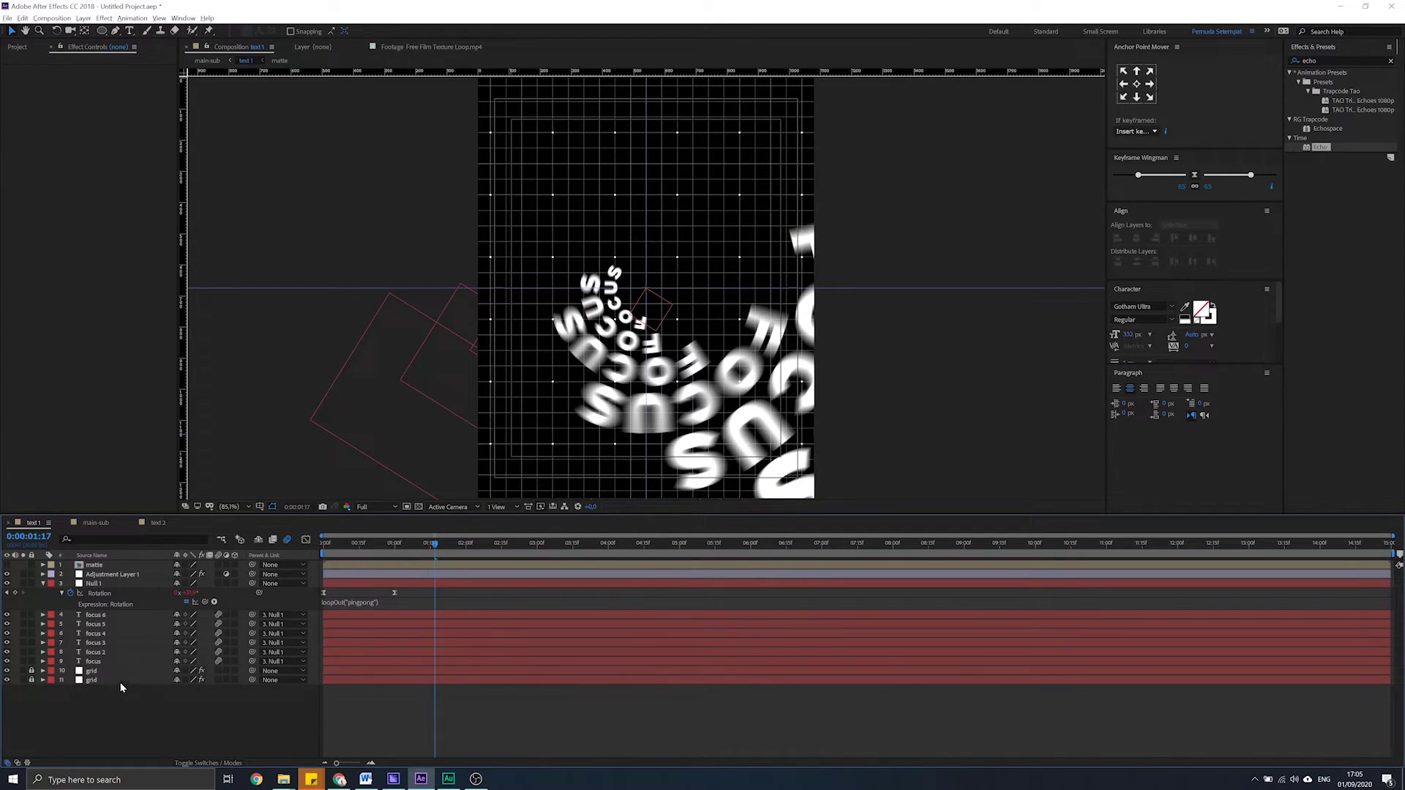
pyautogui.click(174, 525)
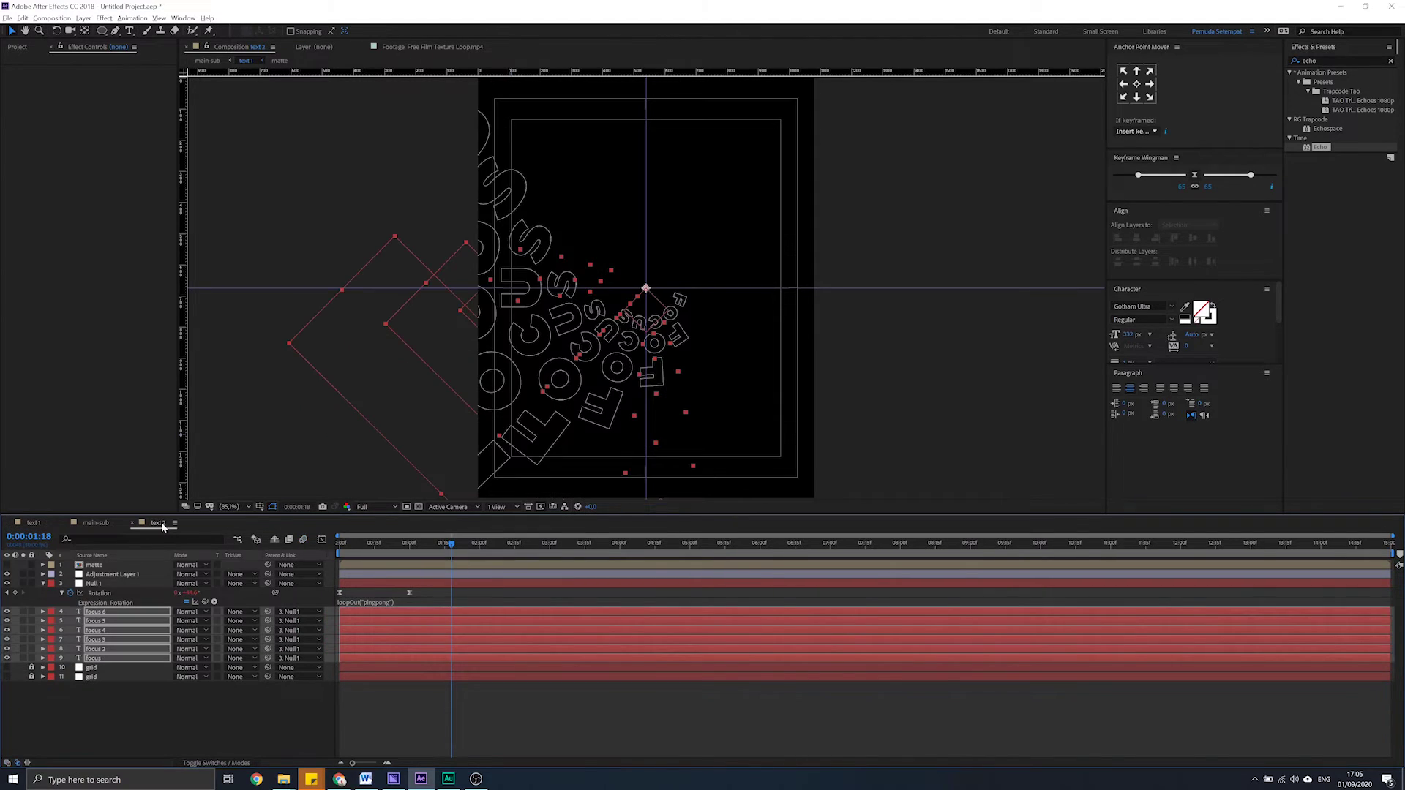
pyautogui.moveTo(6, 677); pyautogui.dragTo(6, 667)
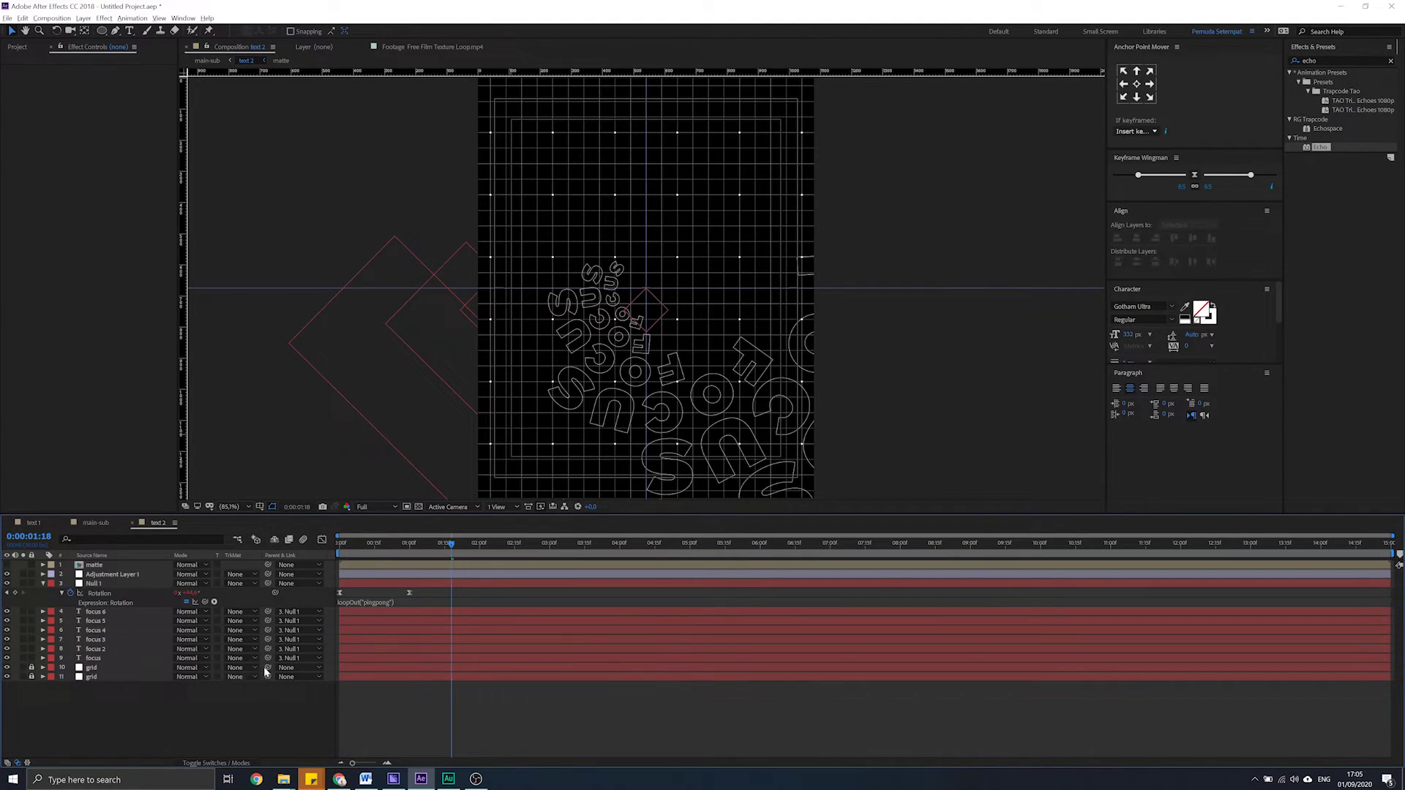
pyautogui.click(39, 523)
pyautogui.click(154, 524)
pyautogui.moveTo(31, 677); pyautogui.dragTo(31, 668)
pyautogui.click(91, 677)
pyautogui.keyDown('shift'); pyautogui.click(103, 669); pyautogui.keyUp('shift')
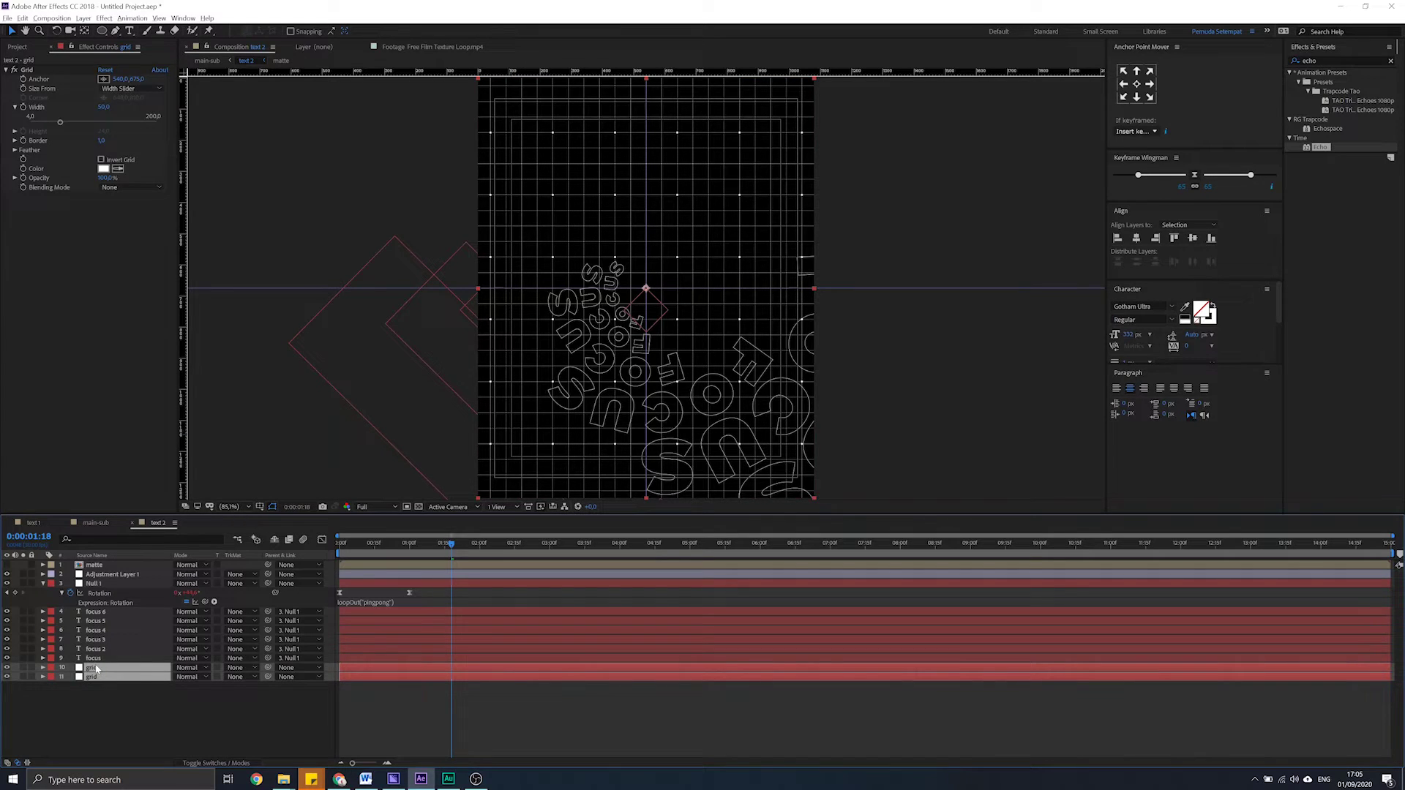
pyautogui.press('Delete')
# Unlock and delete the two grid layers from the text1 composition
pyautogui.click(34, 523)
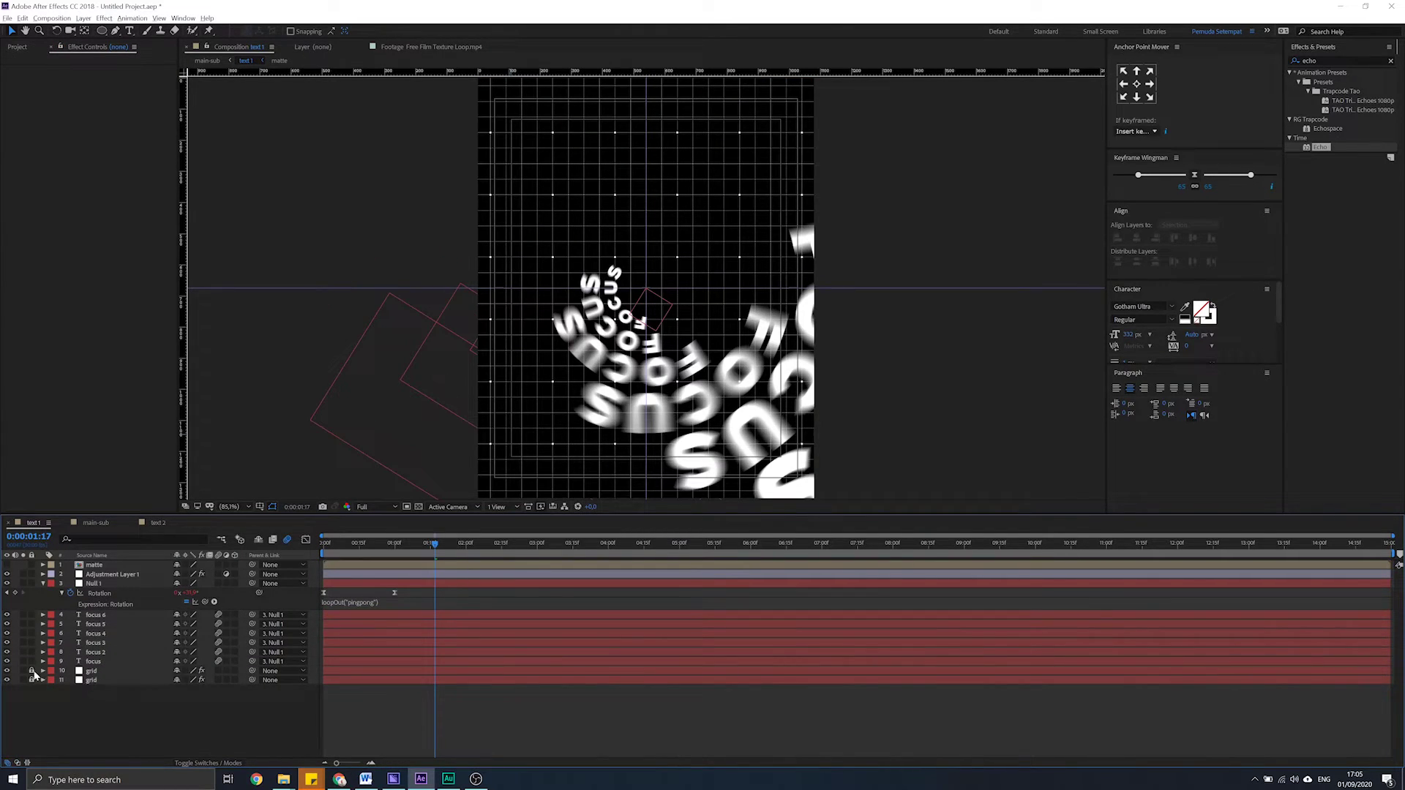
pyautogui.moveTo(31, 670); pyautogui.dragTo(30, 680)
pyautogui.click(93, 671)
pyautogui.keyDown('shift'); pyautogui.click(94, 681); pyautogui.keyUp('shift')
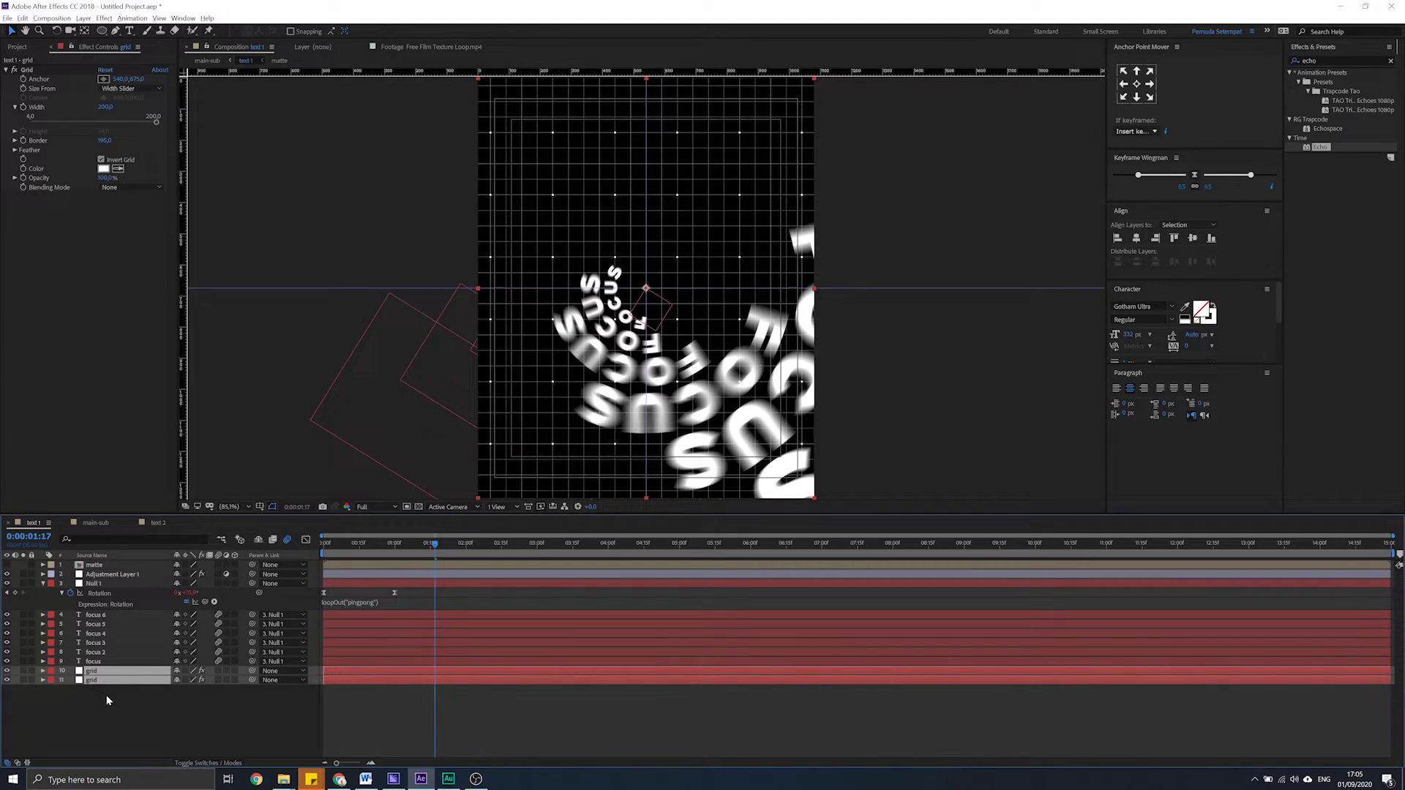
pyautogui.press('Delete')
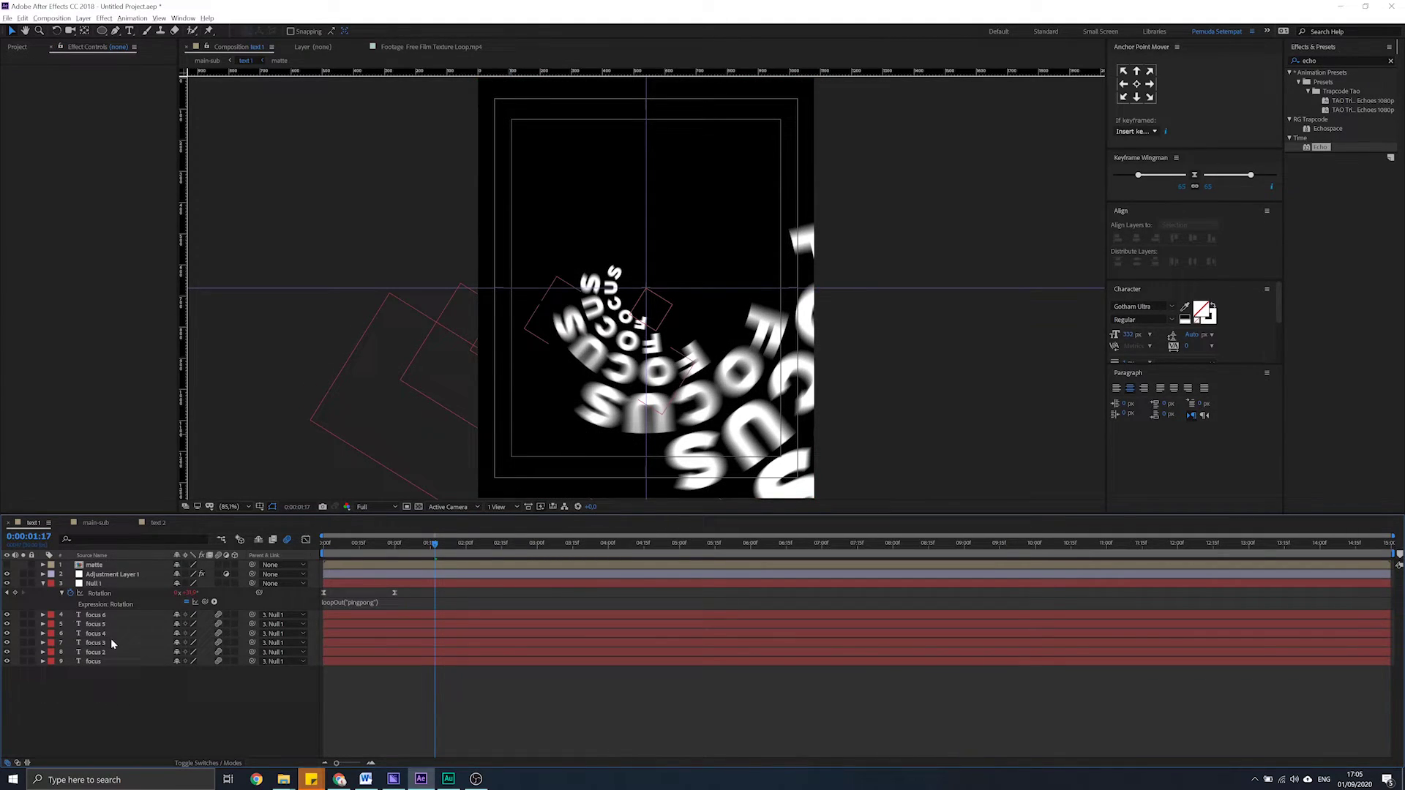
# Paste the two grid layers into main-sub beneath text 2
pyautogui.click(98, 522)
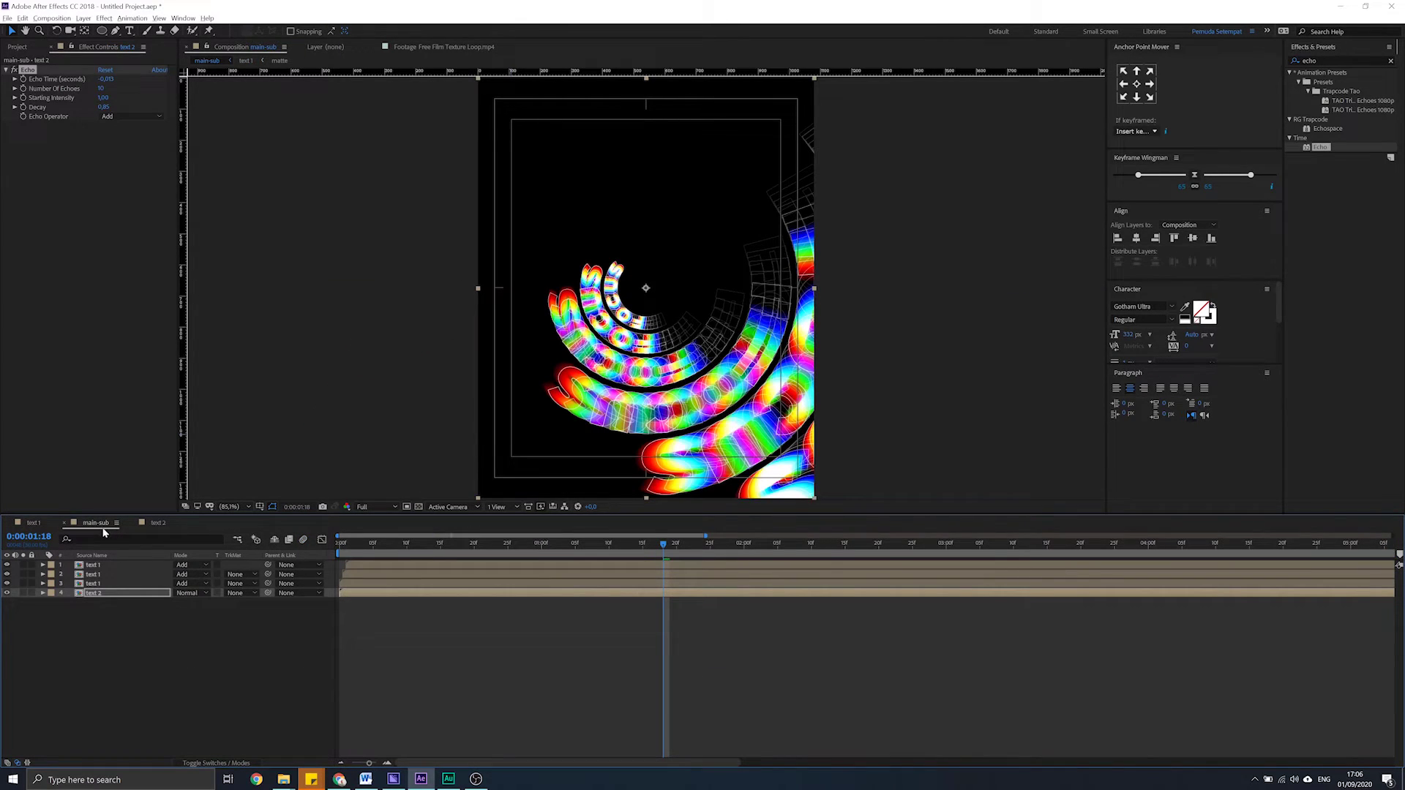
pyautogui.hotkey('ctrl', 'v')
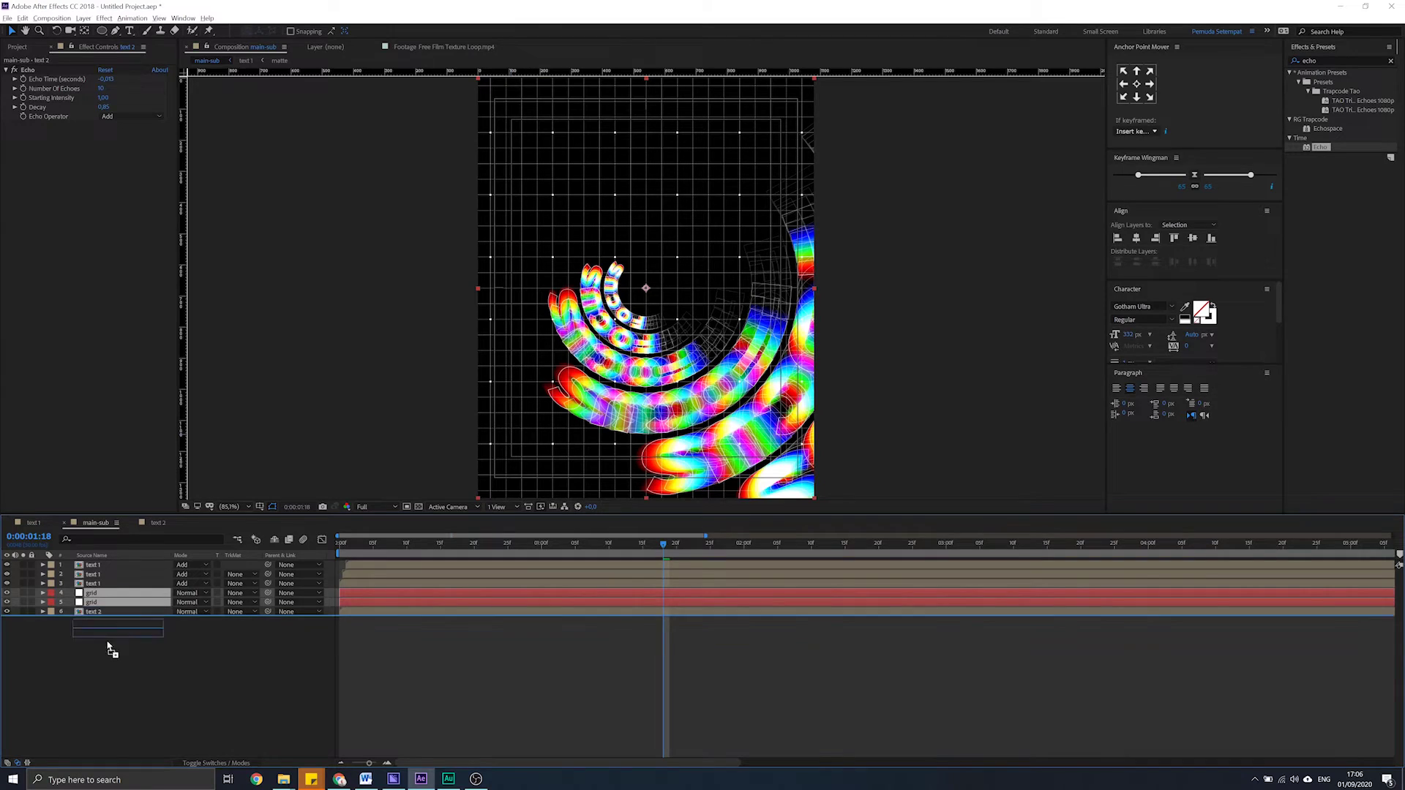
pyautogui.click(181, 682)
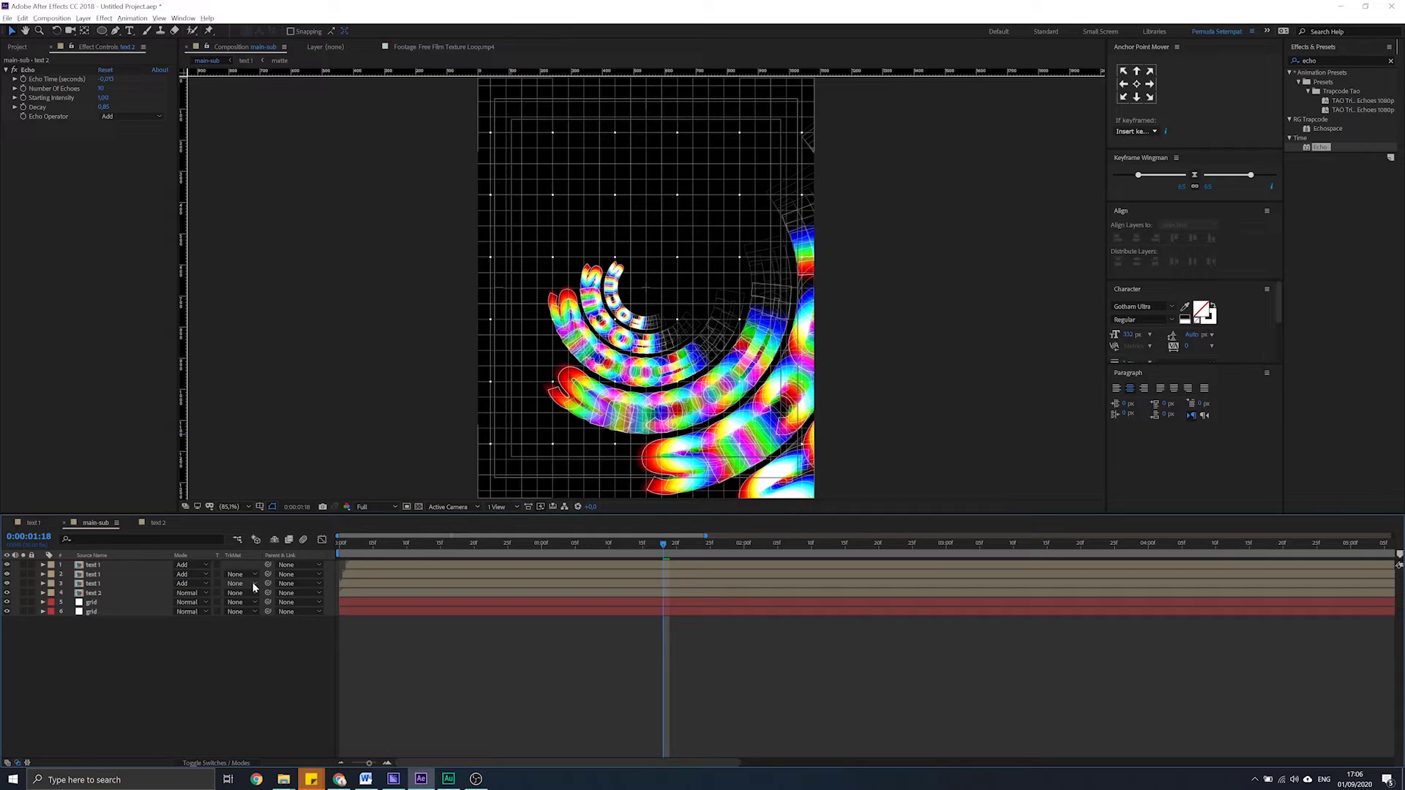
pyautogui.hotkey('ctrl', 'n')
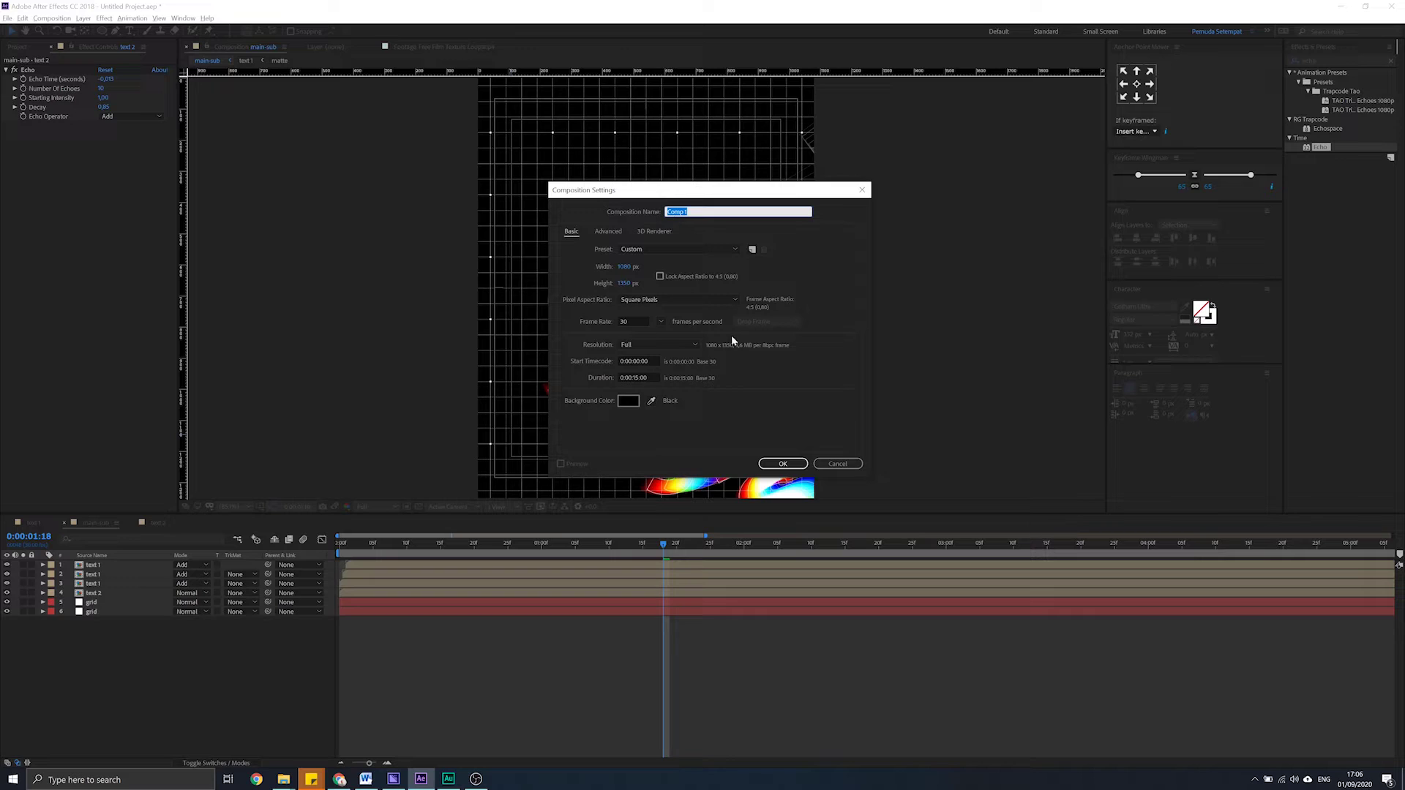
# Create Comp 1 and add the grunge texture image to it
pyautogui.click(783, 463)
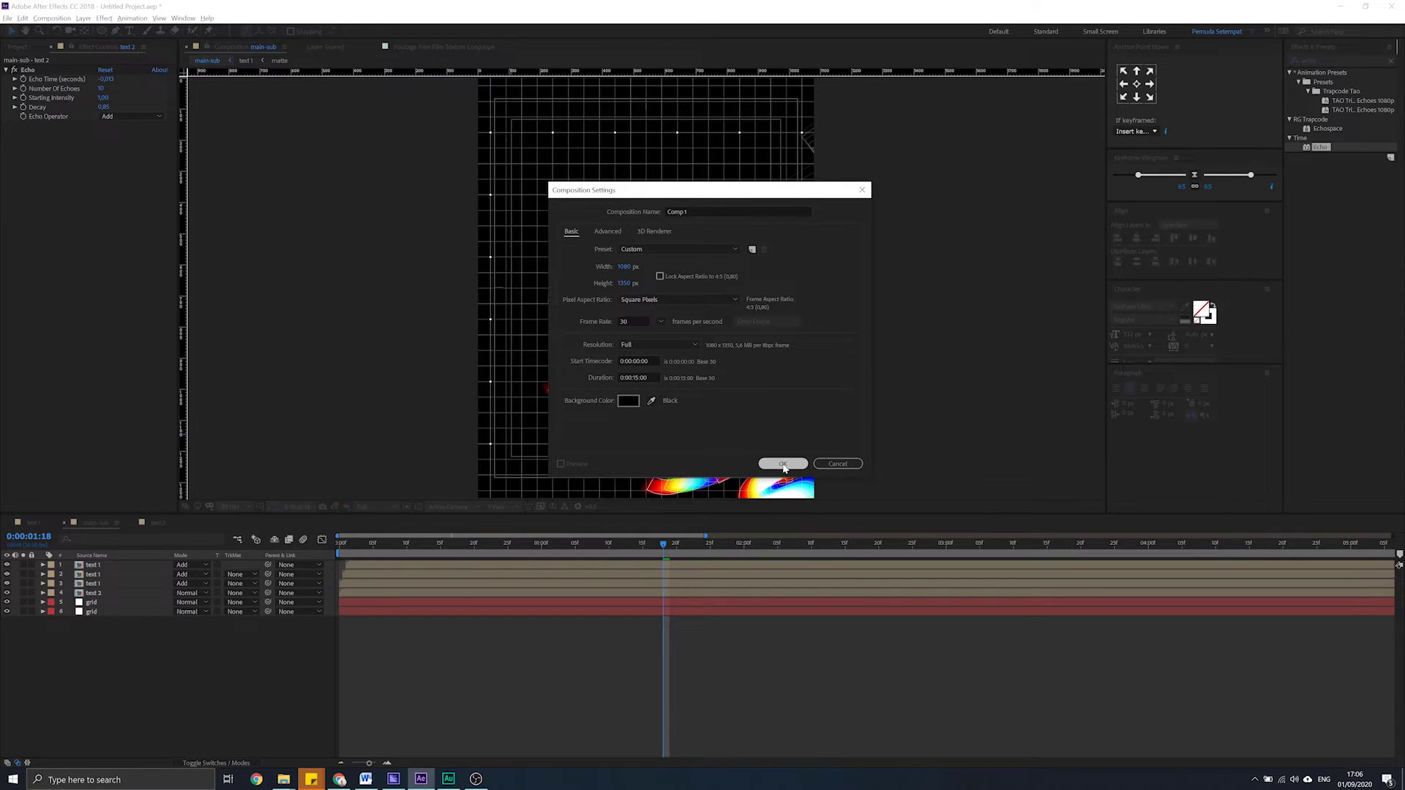
pyautogui.click(19, 47)
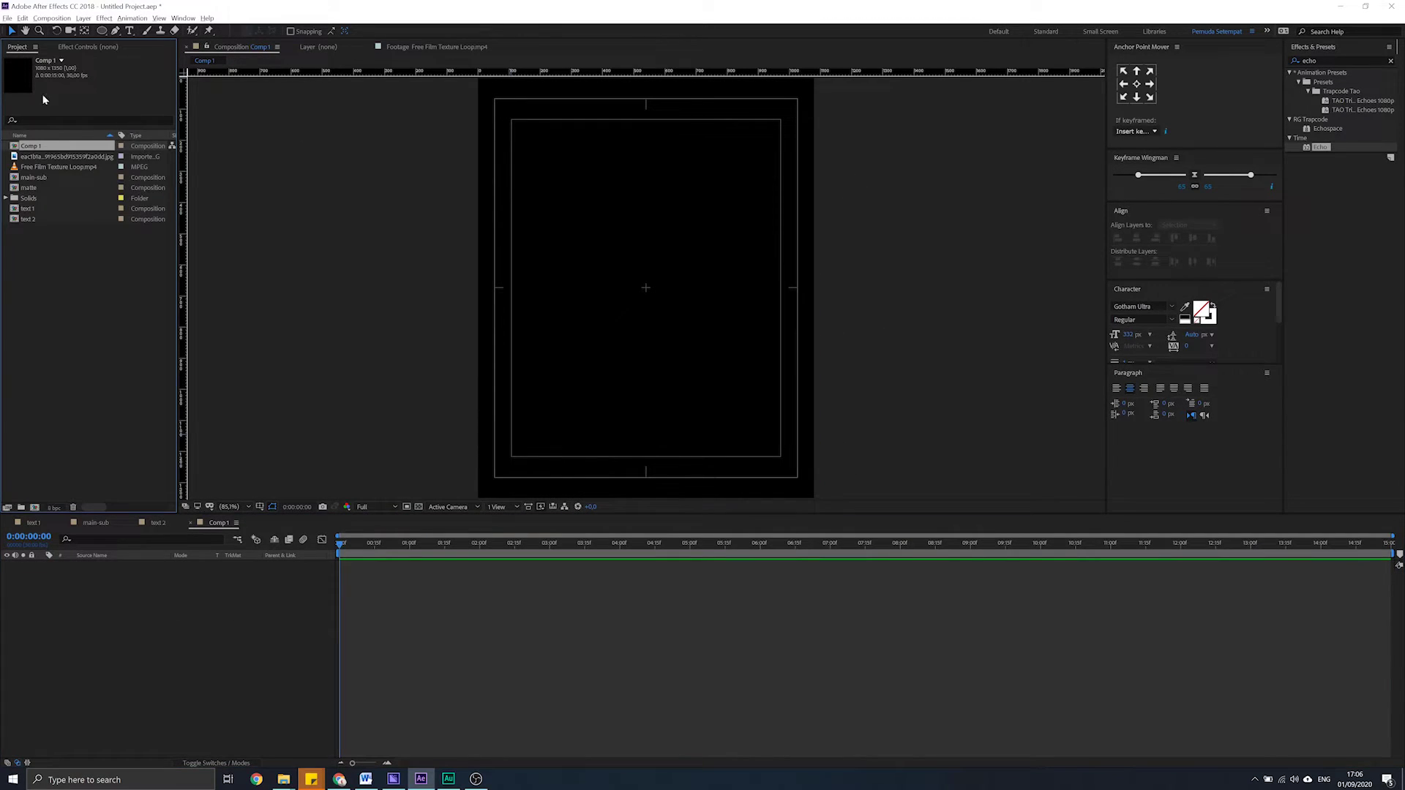
pyautogui.moveTo(48, 155); pyautogui.dragTo(98, 604)
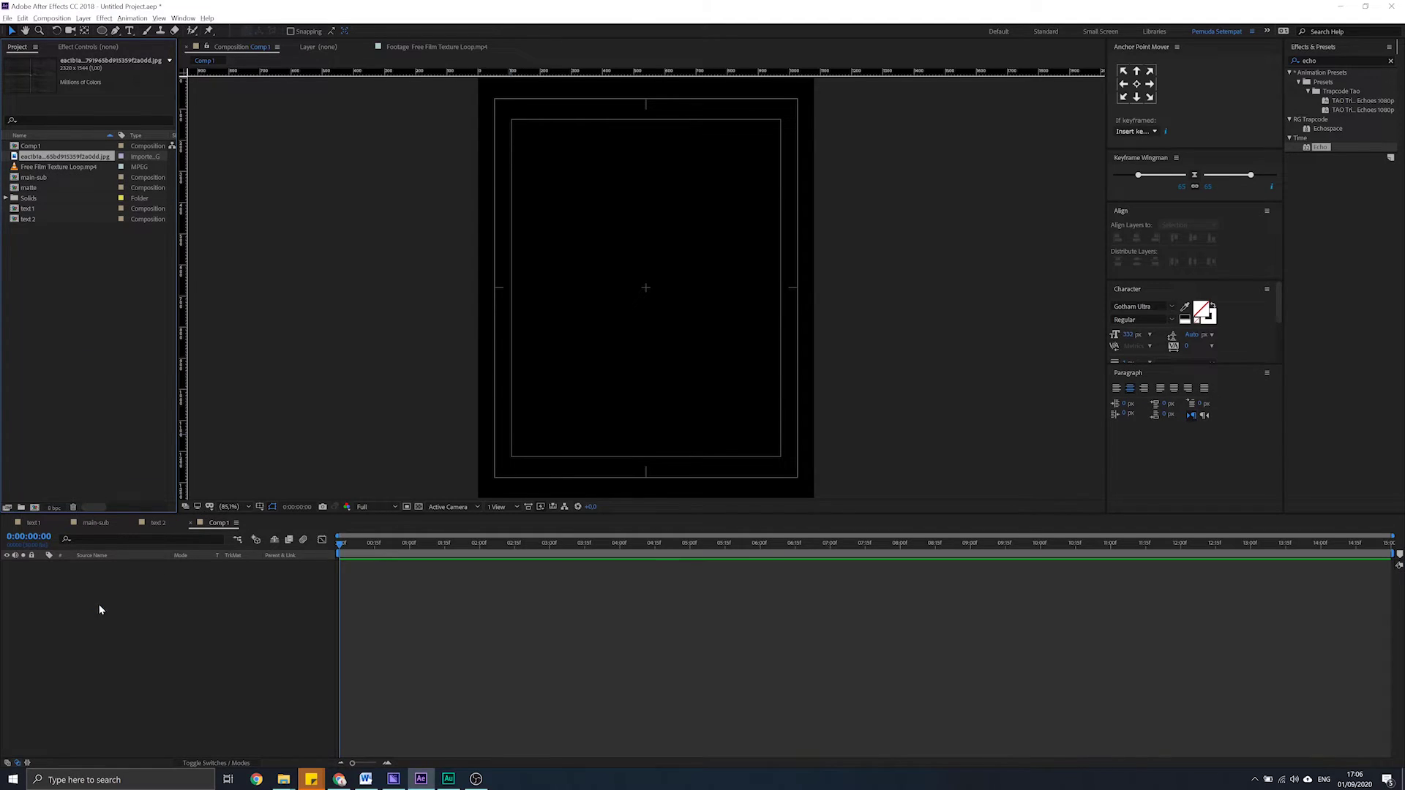
pyautogui.press(',')
pyautogui.press(',')
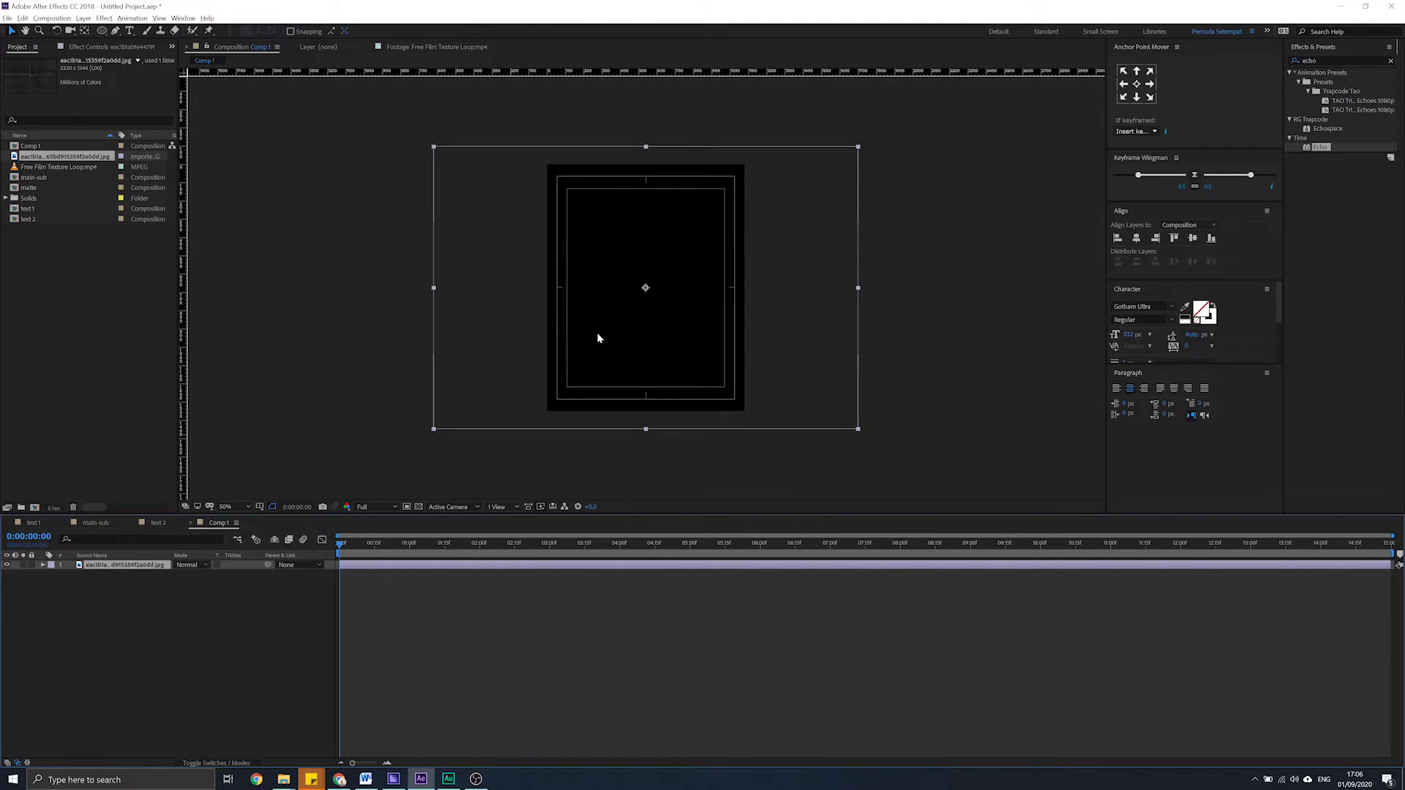
# Rotate the texture 90° and scale it to 47%, then add main-sub to Comp 1
pyautogui.press('r')
pyautogui.click(189, 575)
pyautogui.write('90')
pyautogui.press('Return')
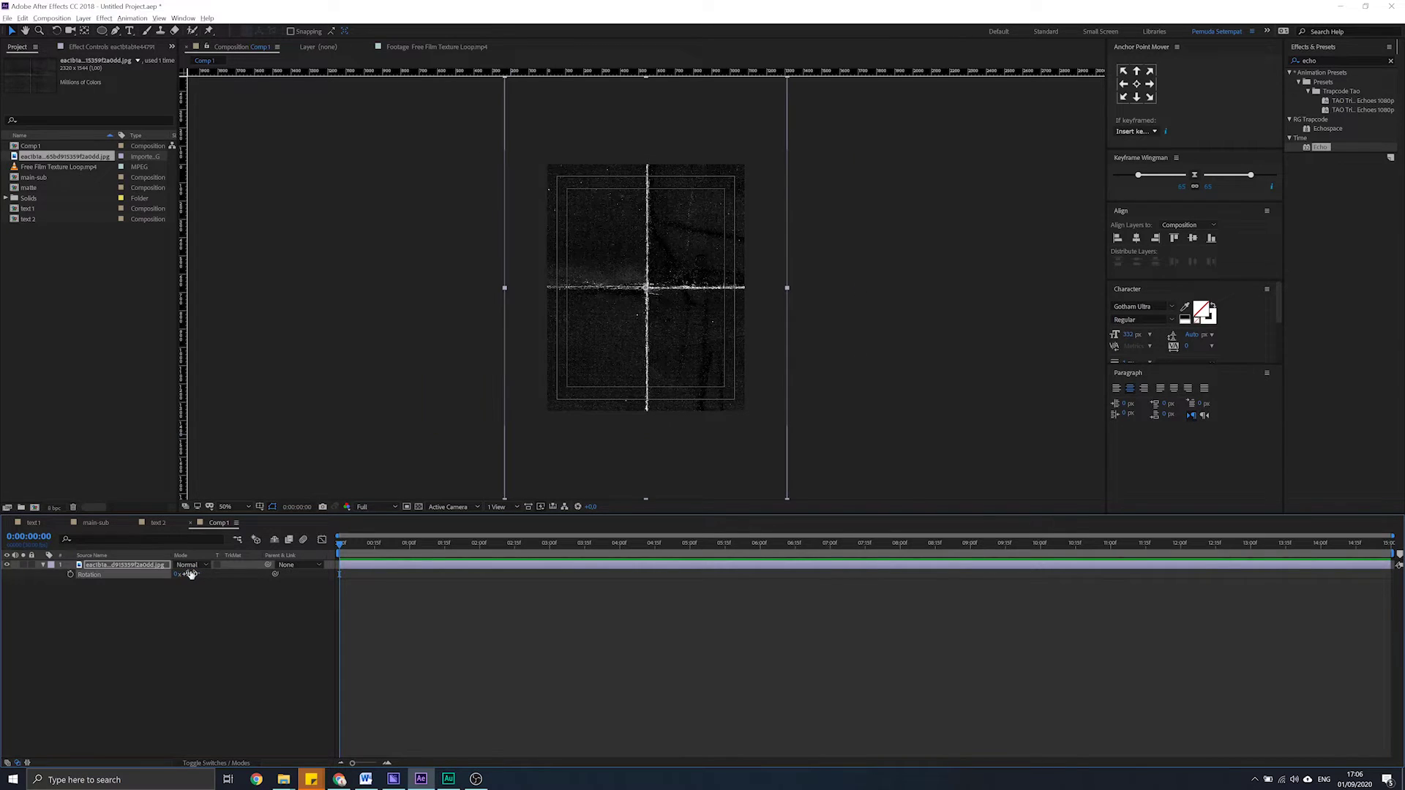
pyautogui.press('s')
pyautogui.moveTo(198, 575); pyautogui.dragTo(190, 583)
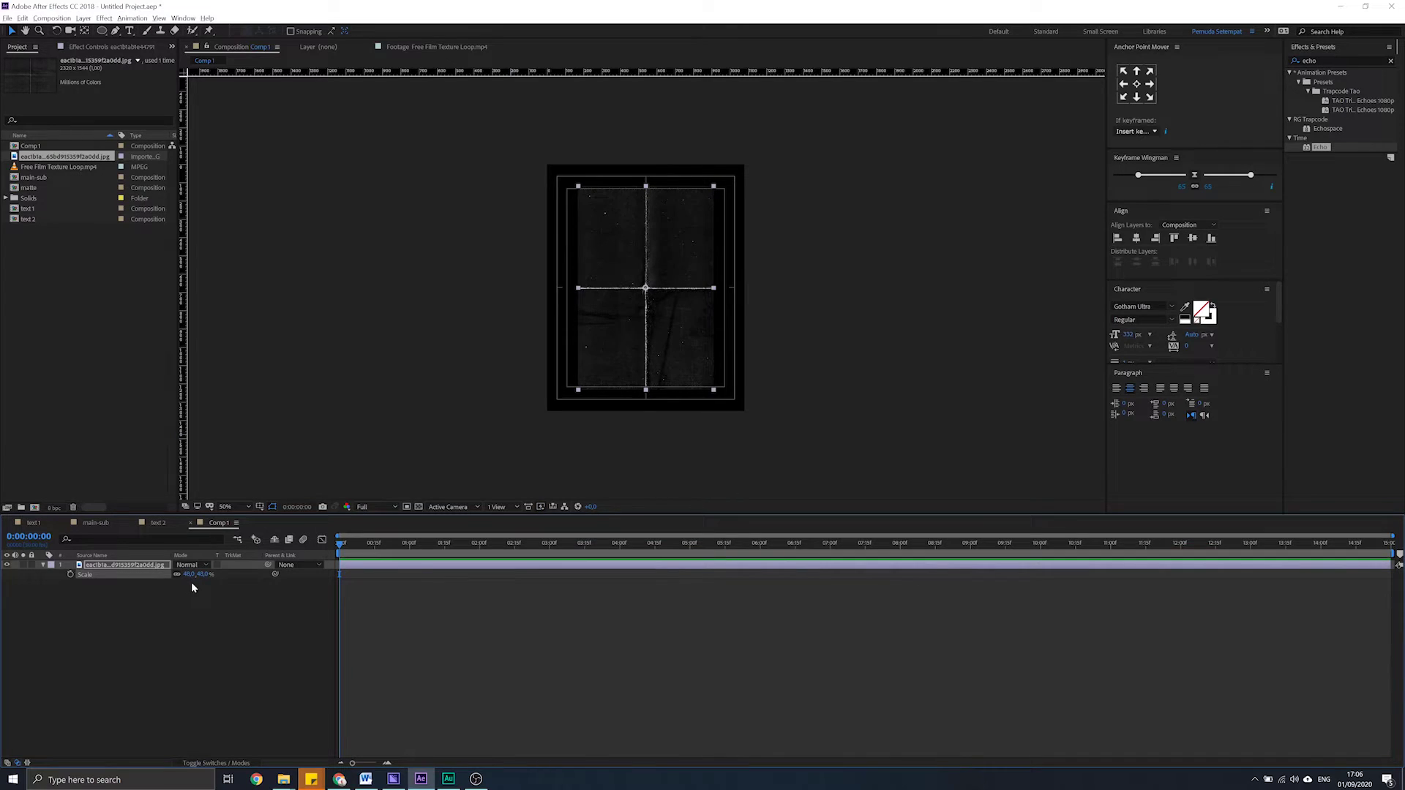
pyautogui.hotkey('shift', '/')
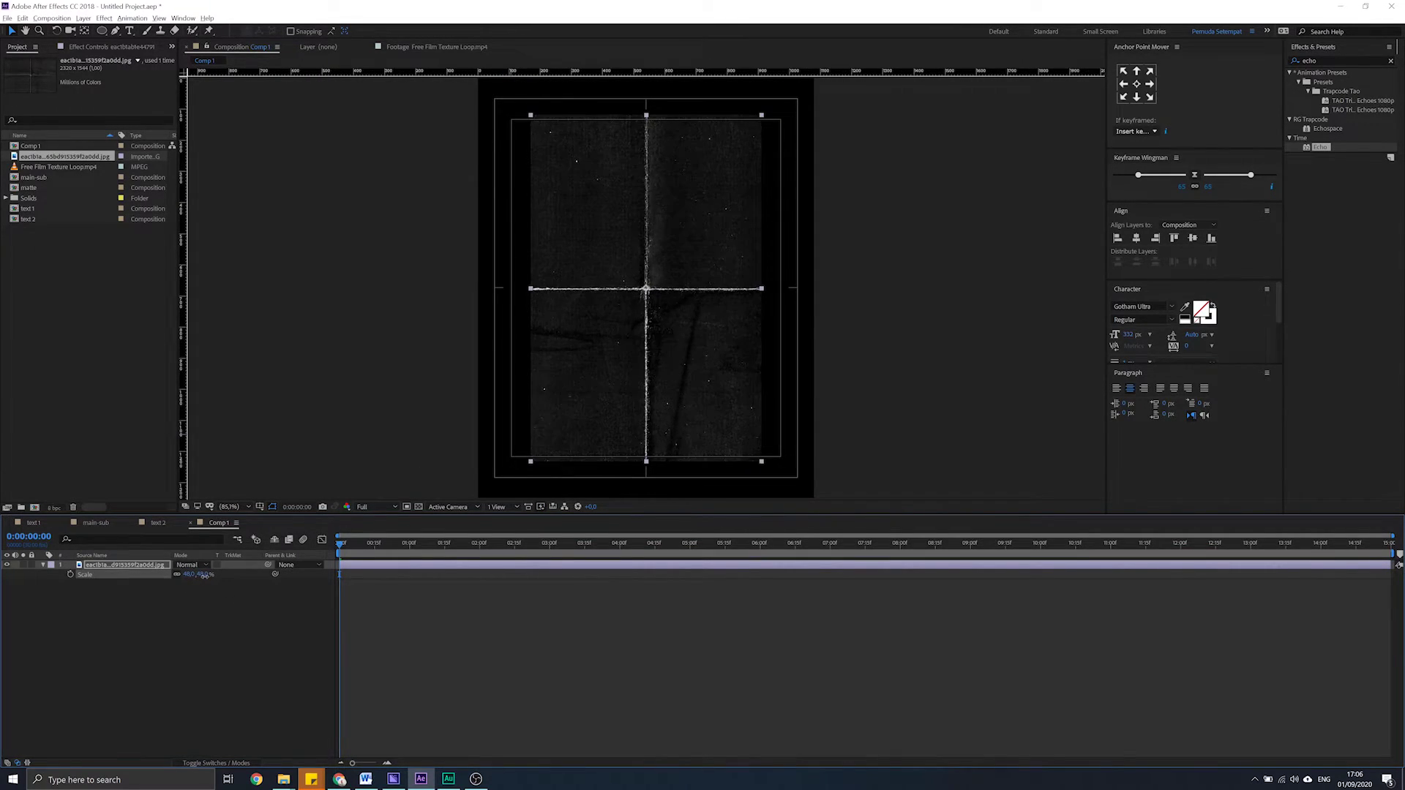
pyautogui.moveTo(203, 575); pyautogui.dragTo(199, 576)
pyautogui.click(213, 605)
pyautogui.click(132, 571)
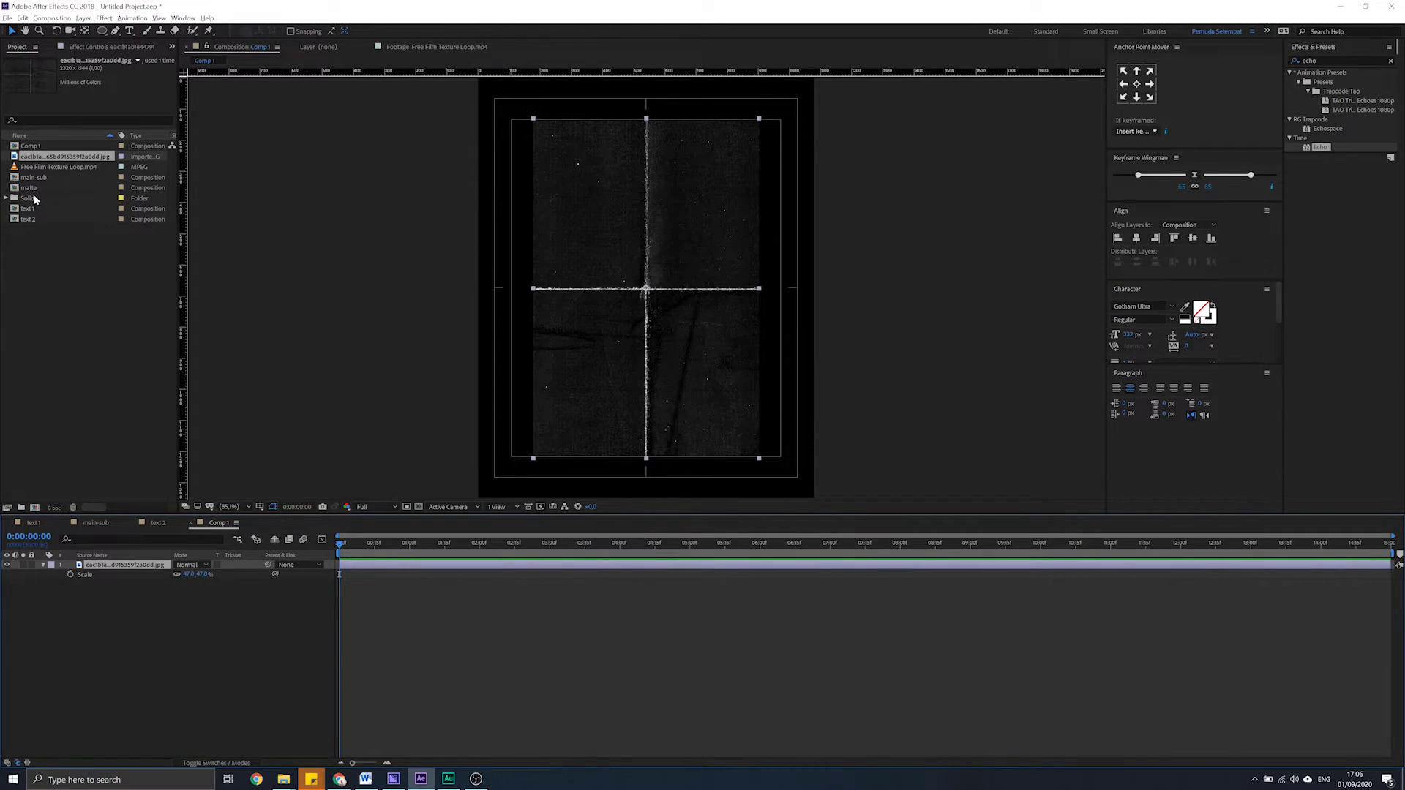
pyautogui.moveTo(33, 179); pyautogui.dragTo(134, 580)
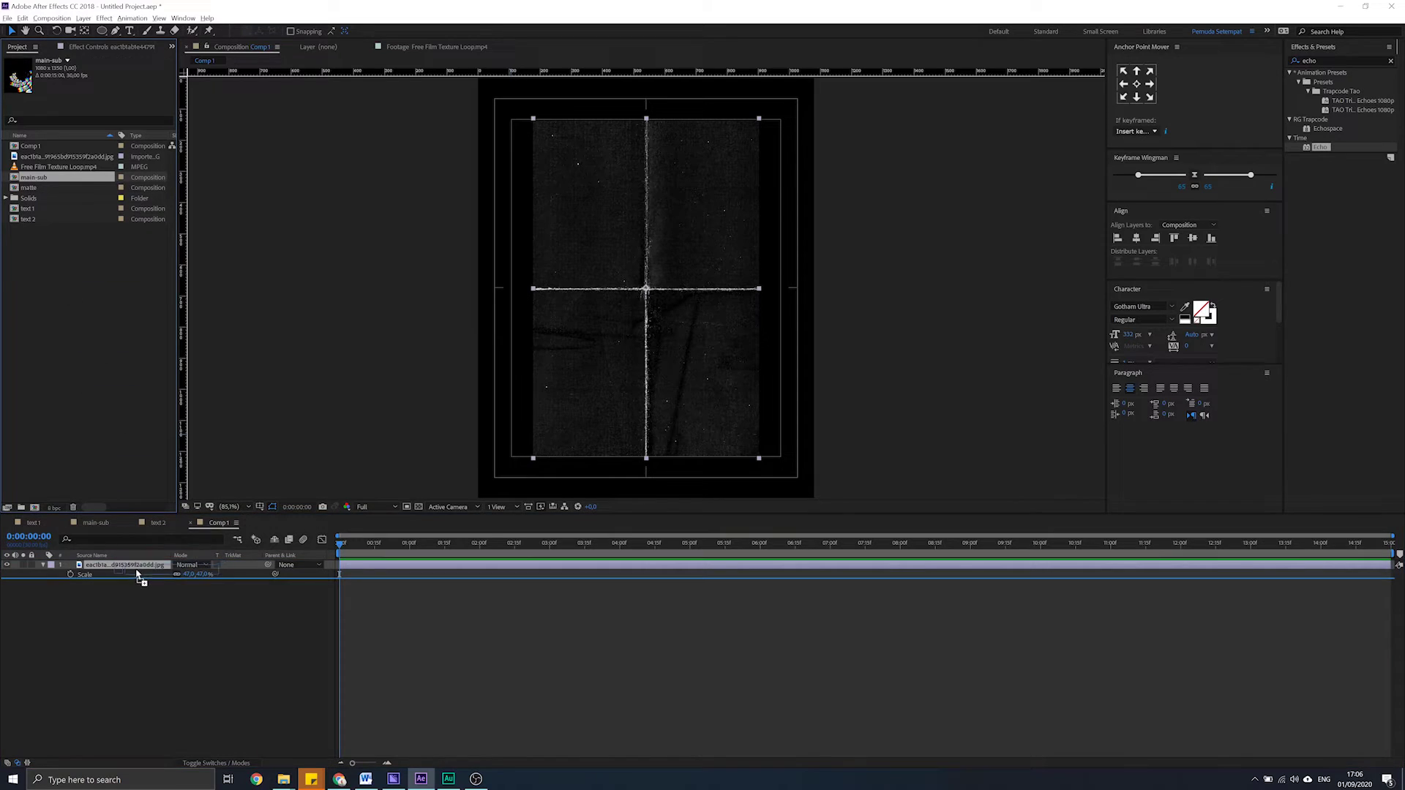
# Place main-sub below the texture and set the texture's mode to Stencil Alpha
pyautogui.moveTo(133, 580); pyautogui.dragTo(126, 594)
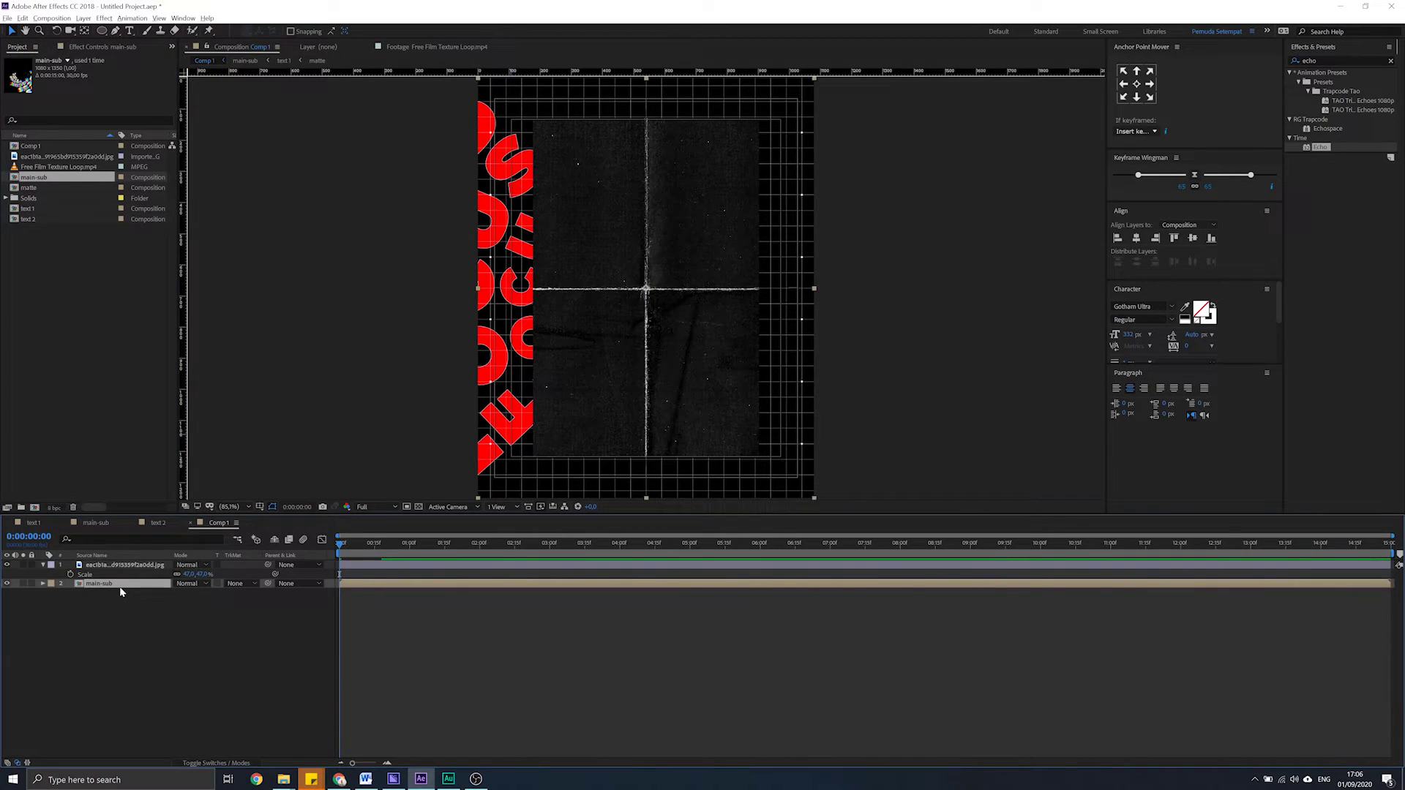
pyautogui.click(115, 567)
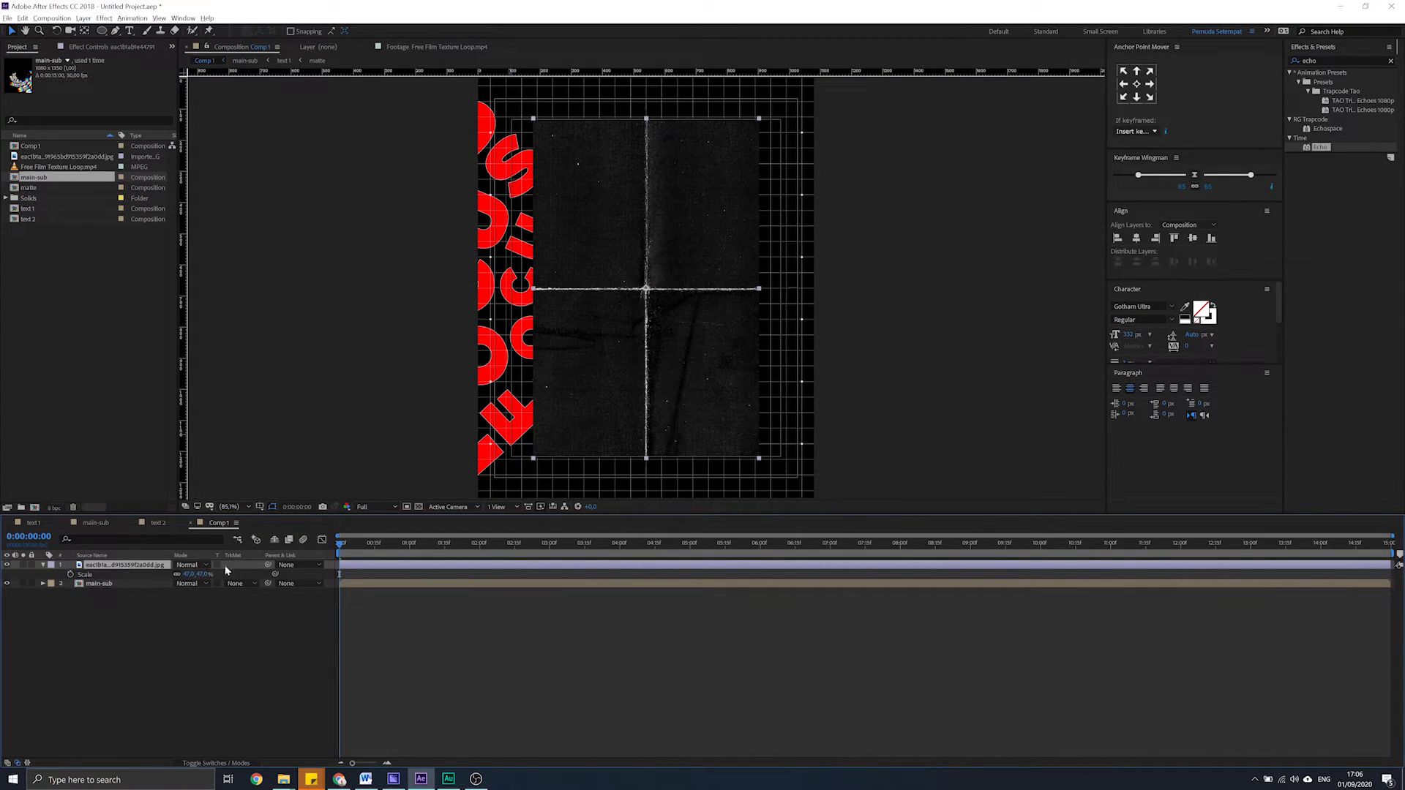
pyautogui.click(182, 568)
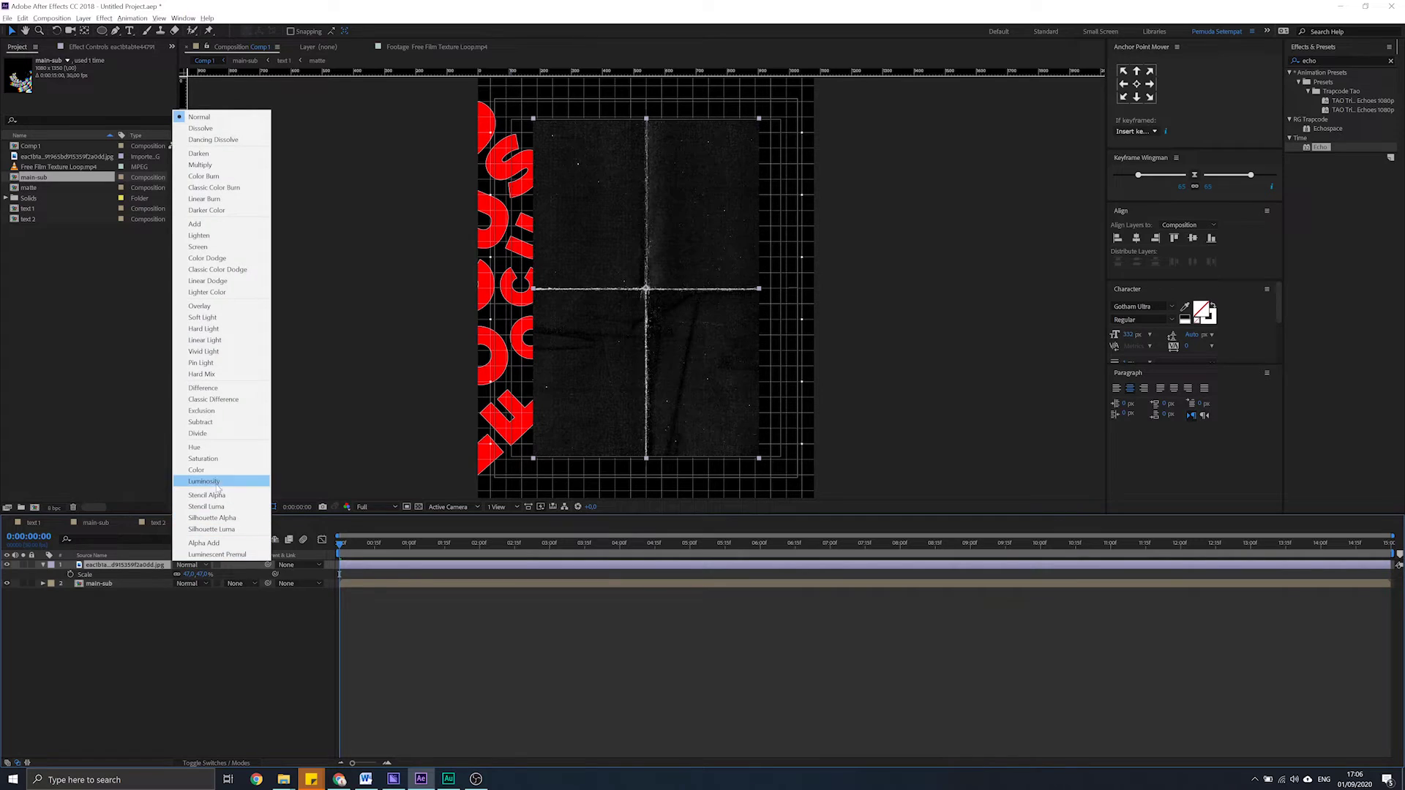
pyautogui.click(219, 496)
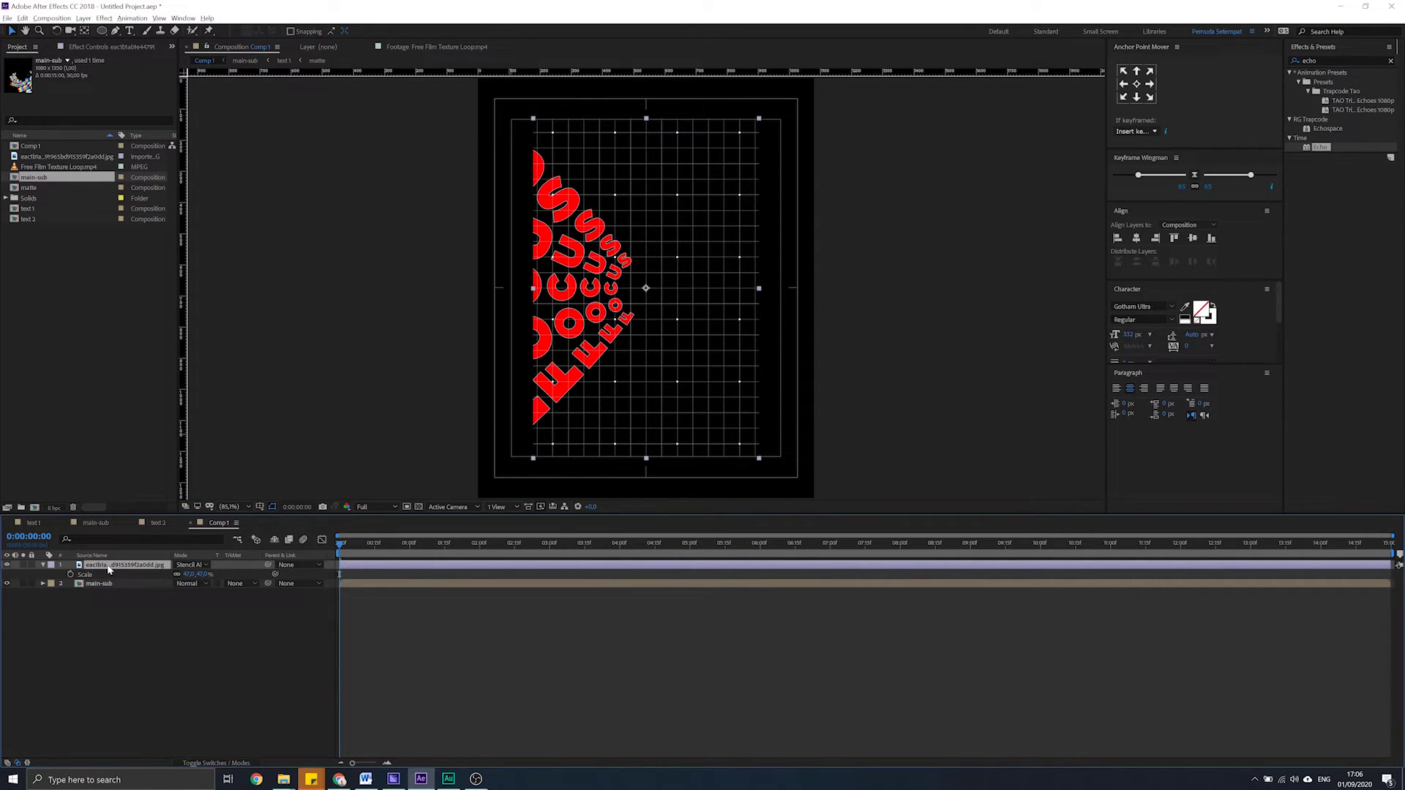
# Duplicate the texture, move the copy under main-sub, and set it to Normal
pyautogui.hotkey('ctrl', 'd')
pyautogui.moveTo(103, 575); pyautogui.dragTo(111, 637)
pyautogui.click(190, 594)
pyautogui.click(214, 145)
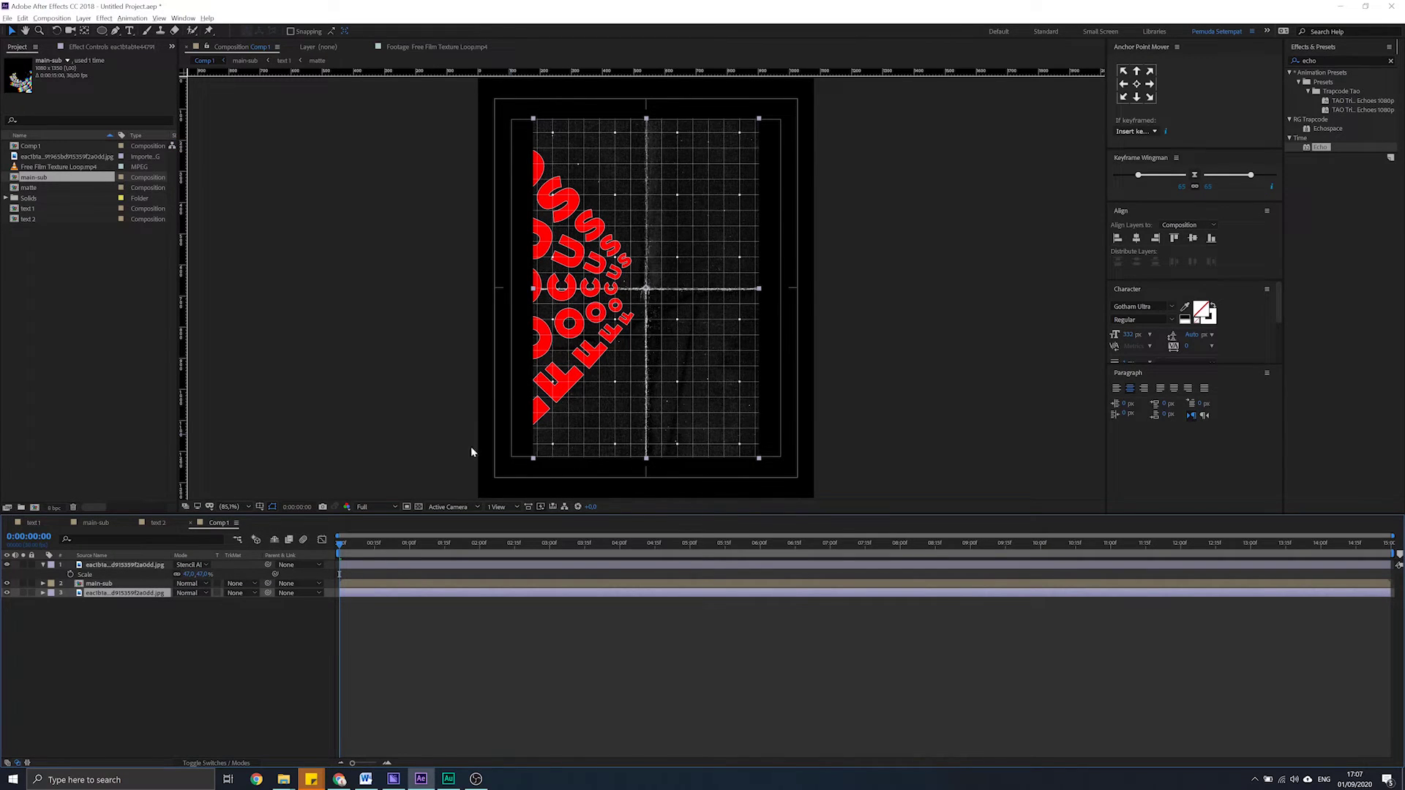
pyautogui.click(95, 522)
pyautogui.click(348, 583)
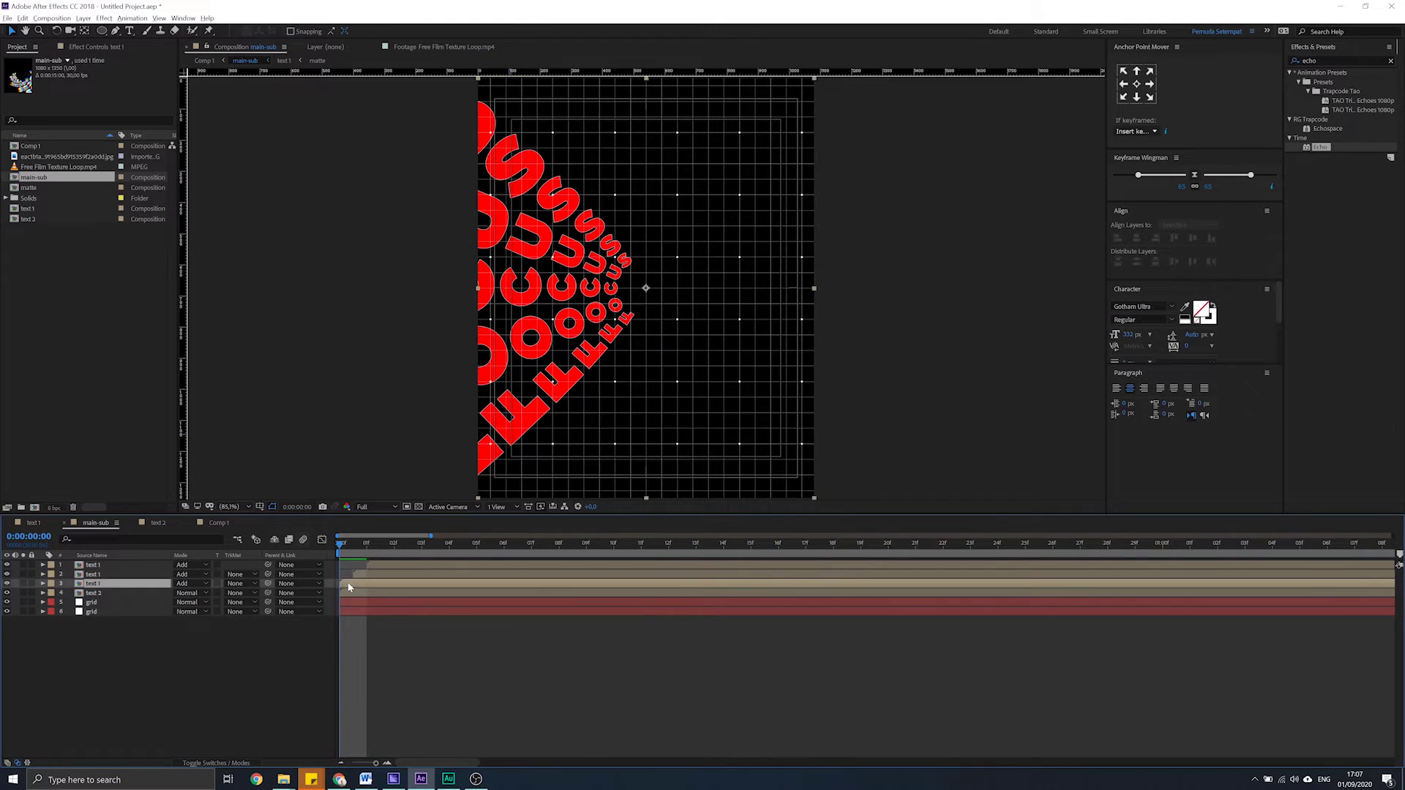
pyautogui.click(367, 545)
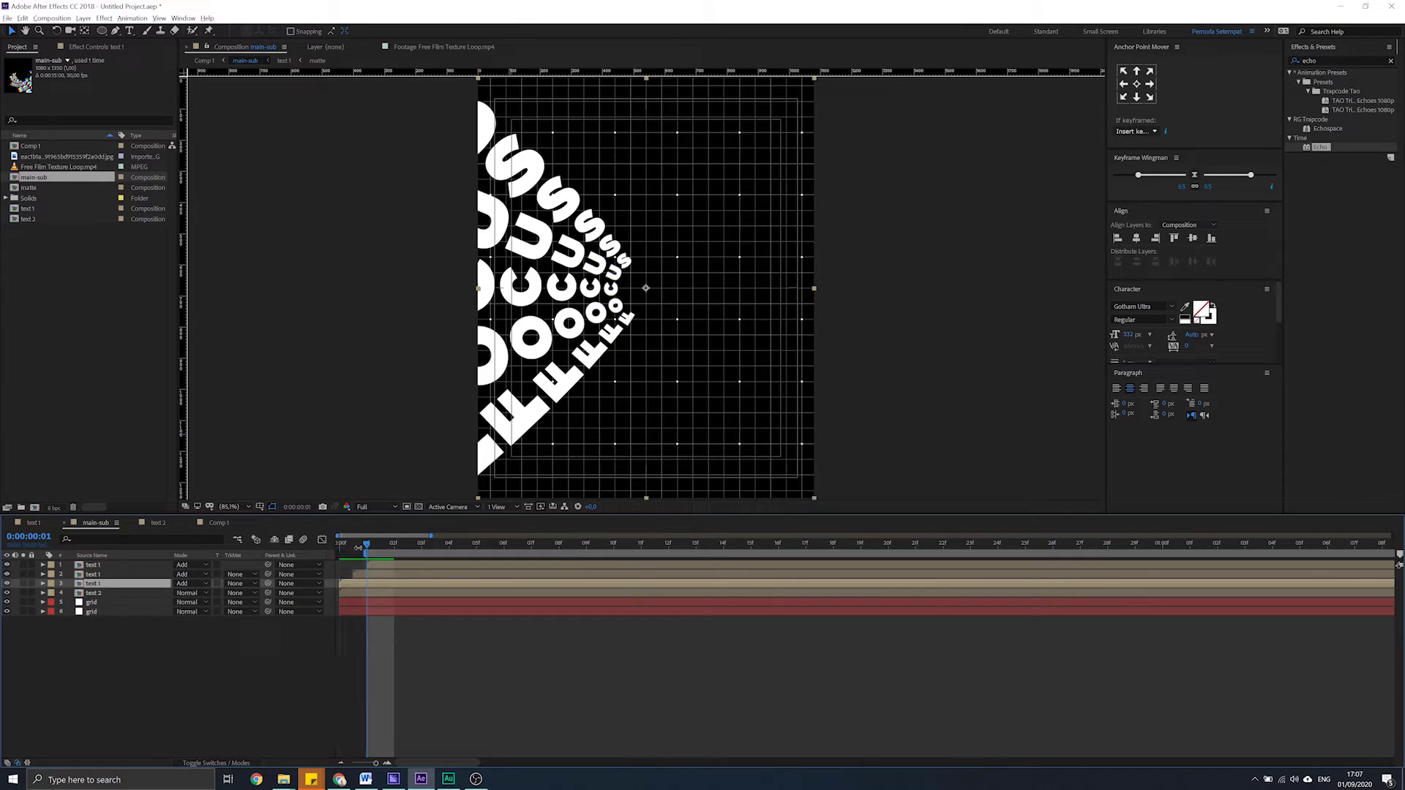
pyautogui.click(221, 524)
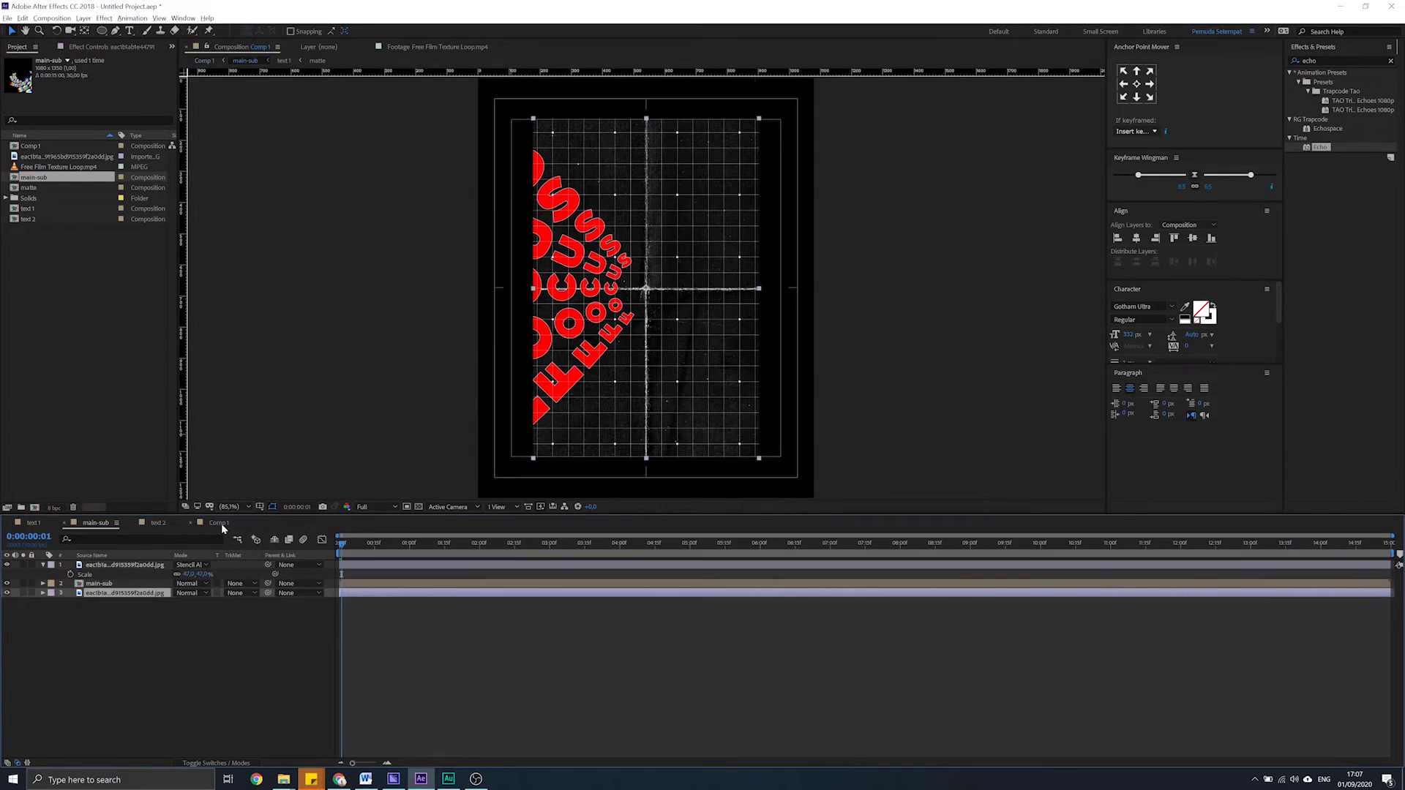
pyautogui.click(351, 585)
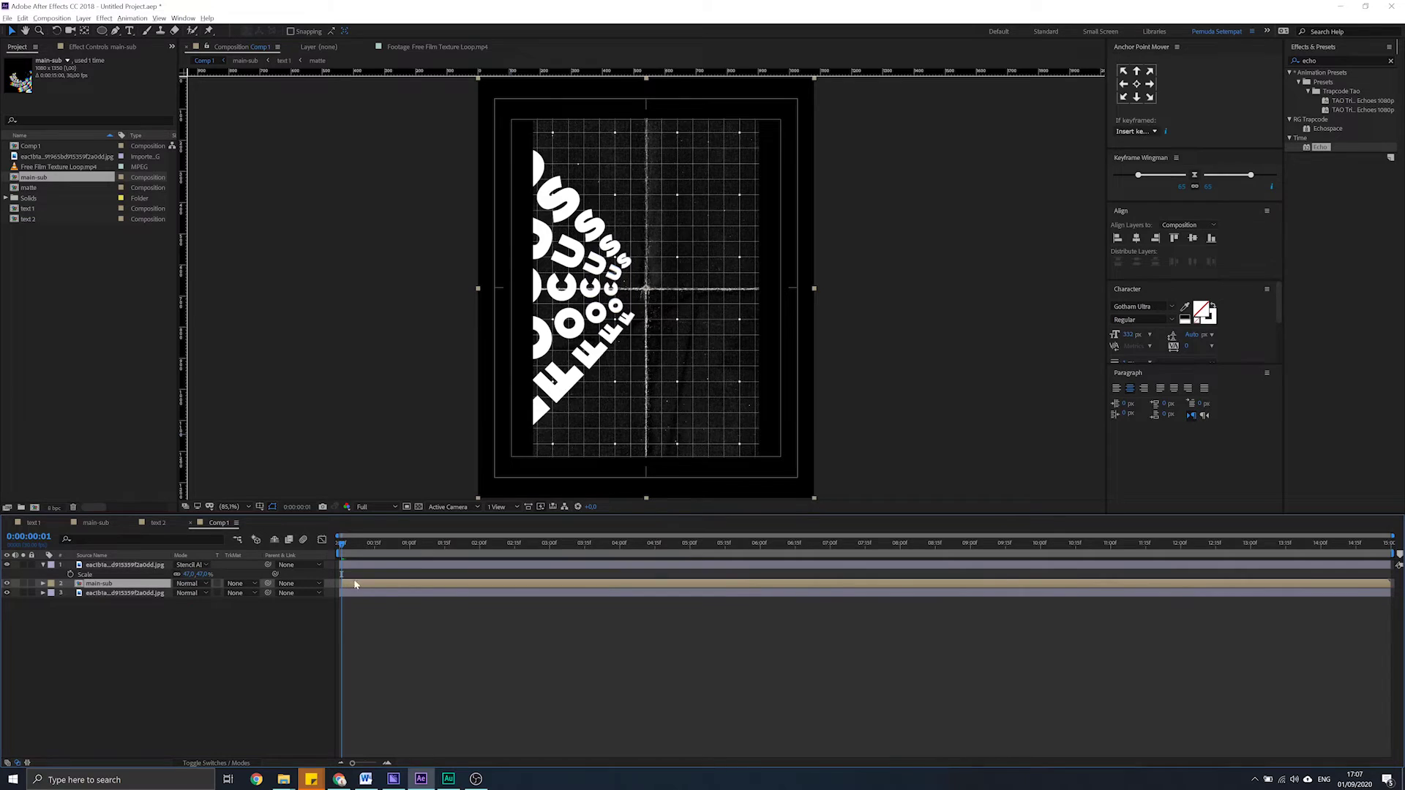
pyautogui.scroll(5, 344, 584)
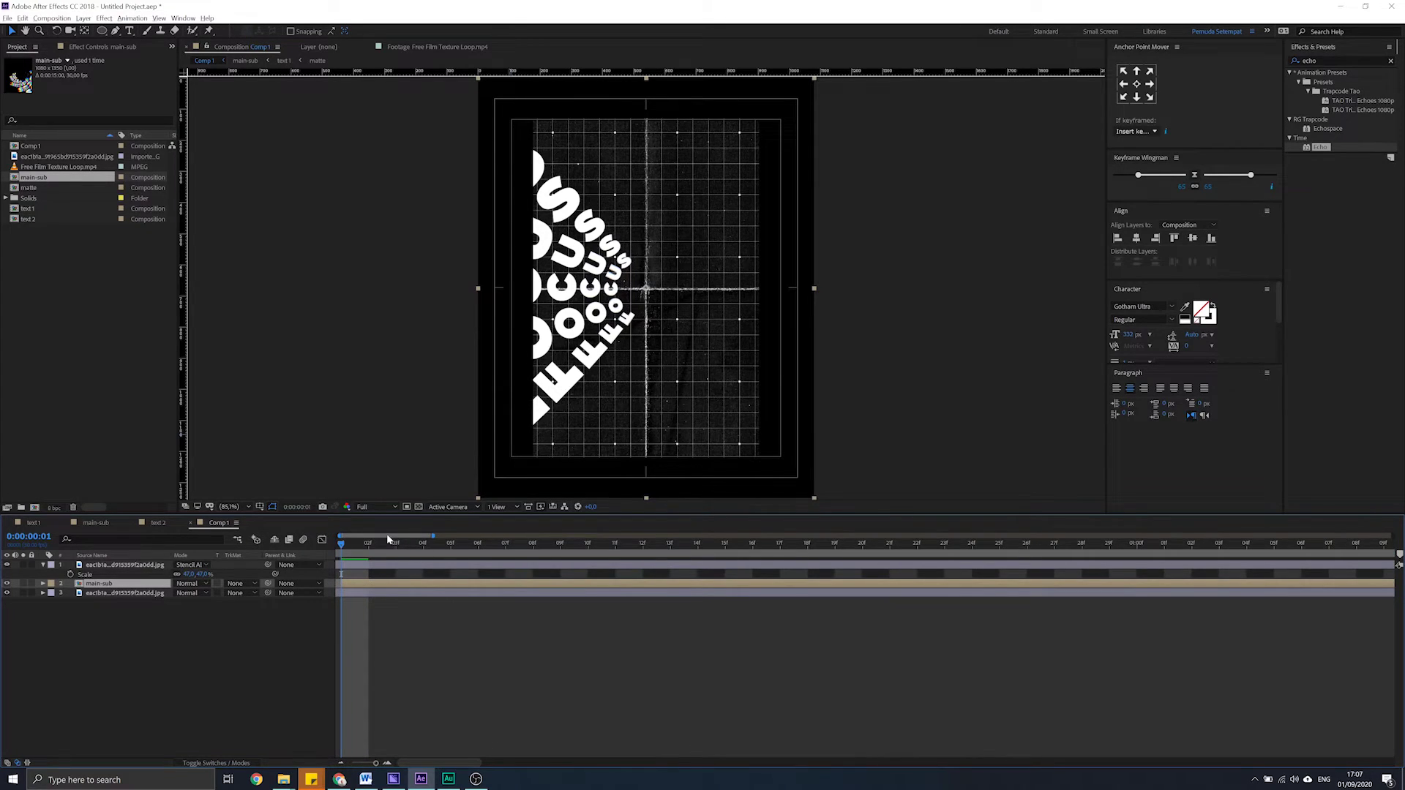
pyautogui.moveTo(389, 540); pyautogui.dragTo(335, 562)
pyautogui.scroll(-5, 403, 585)
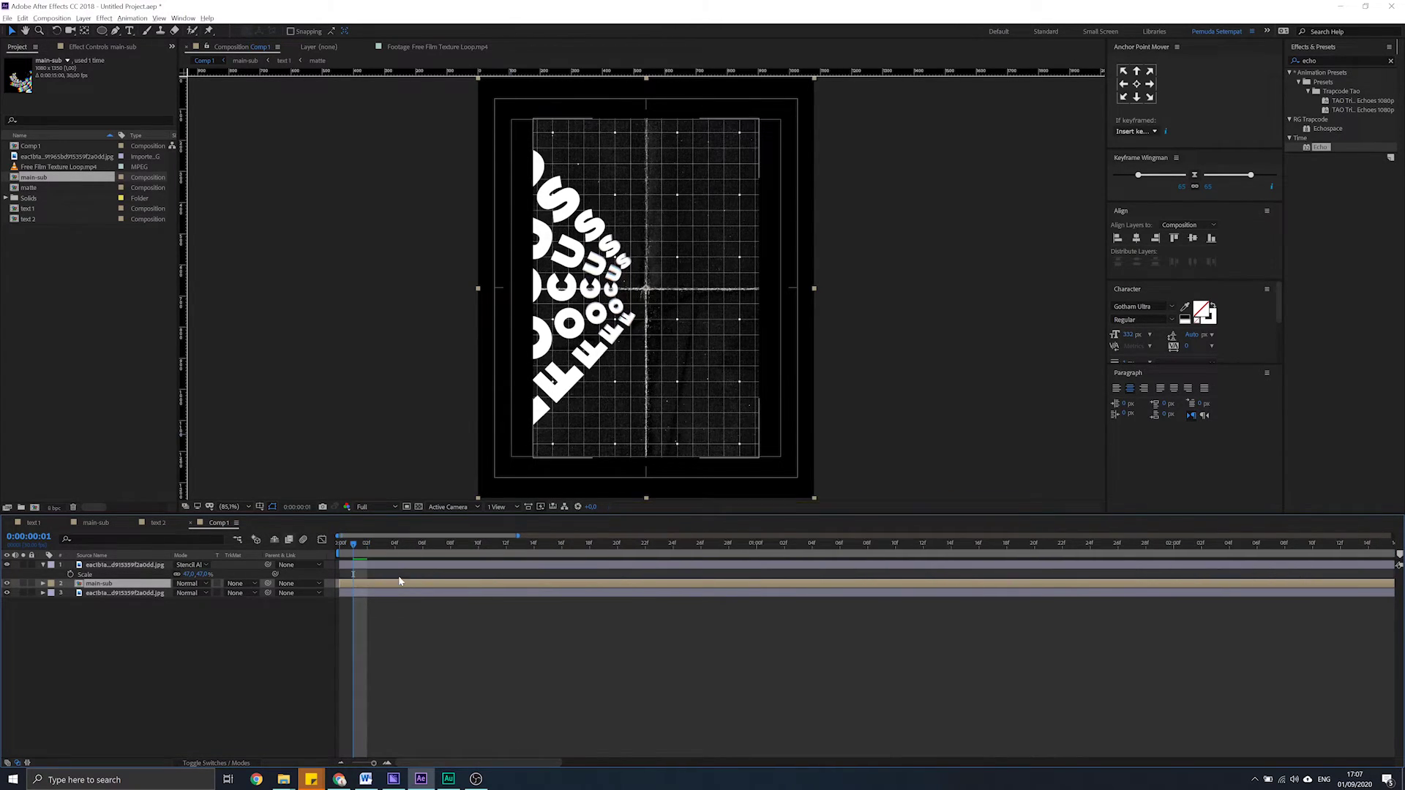
pyautogui.moveTo(357, 550); pyautogui.dragTo(459, 545)
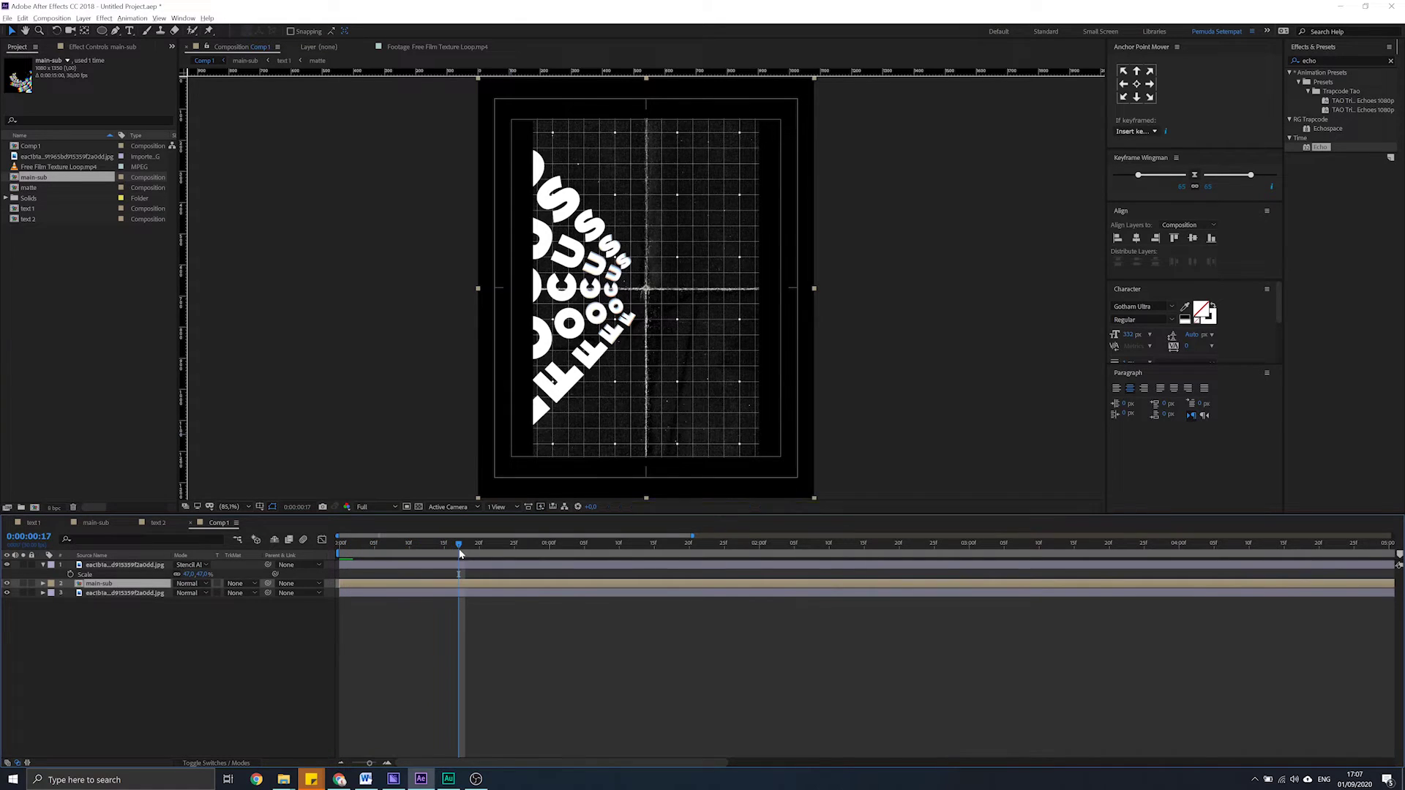
pyautogui.scroll(-3, 469, 545)
pyautogui.moveTo(407, 542); pyautogui.dragTo(457, 553)
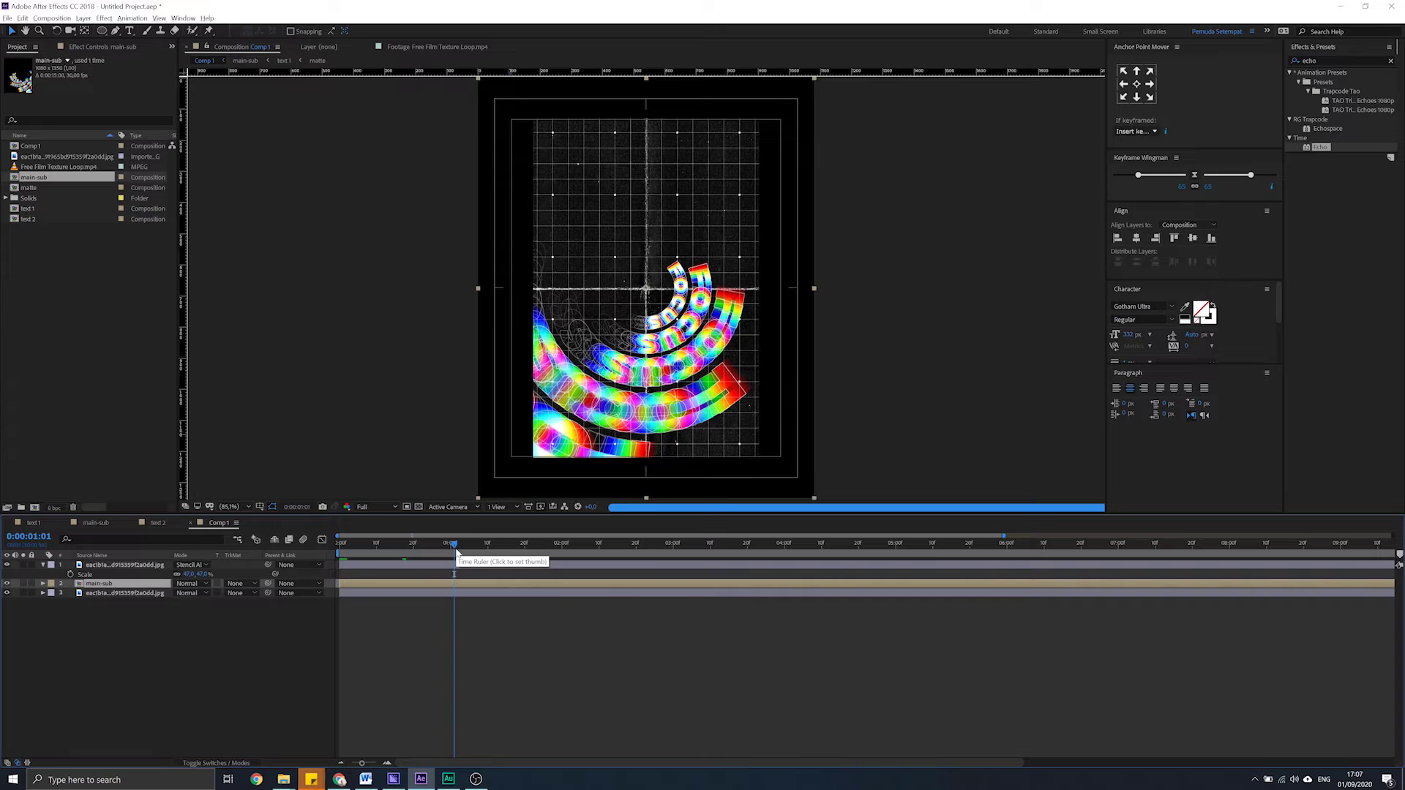
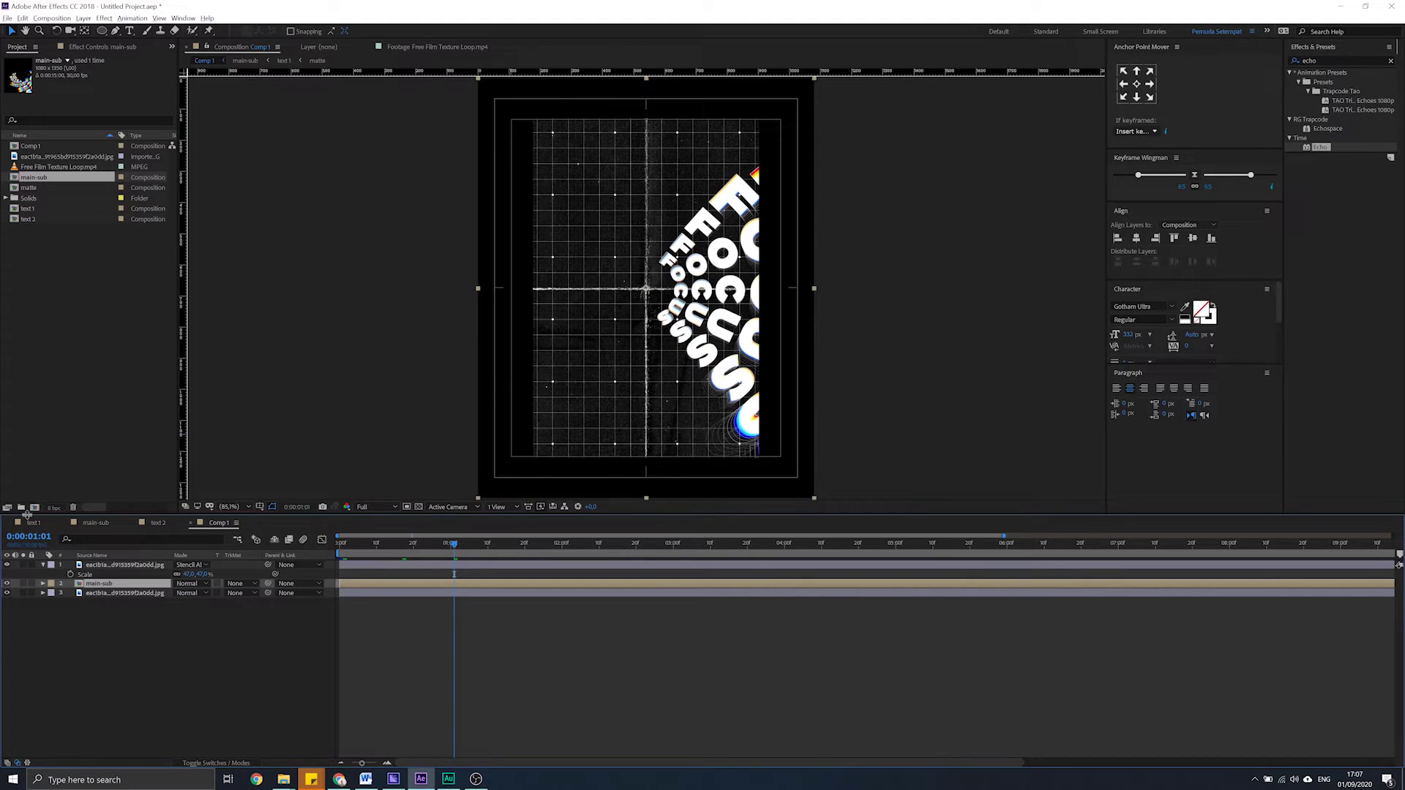
# Add a composition-filling ellipse shape layer in the FOCUS text composition
pyautogui.click(34, 524)
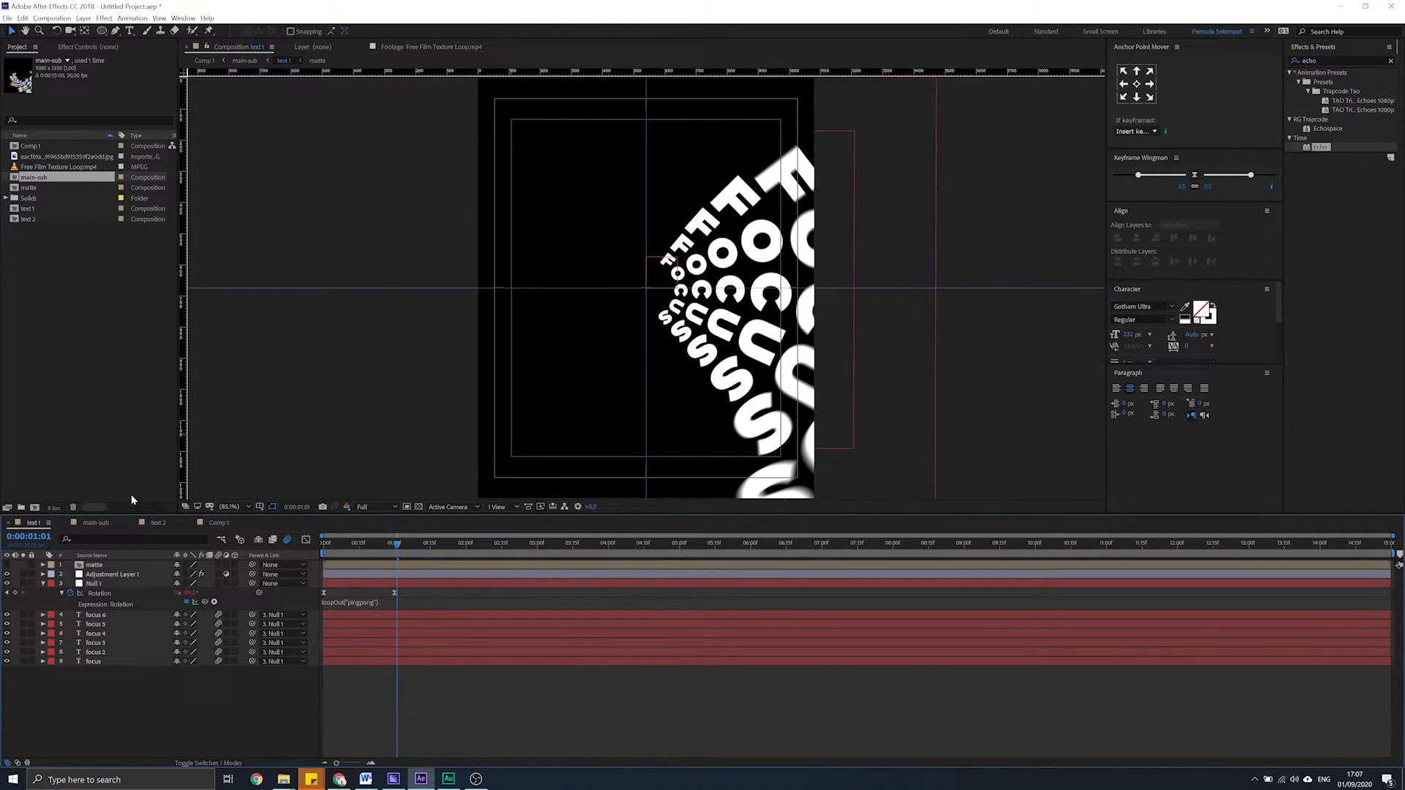
pyautogui.click(103, 31)
pyautogui.doubleClick(102, 31)
pyautogui.press('v')
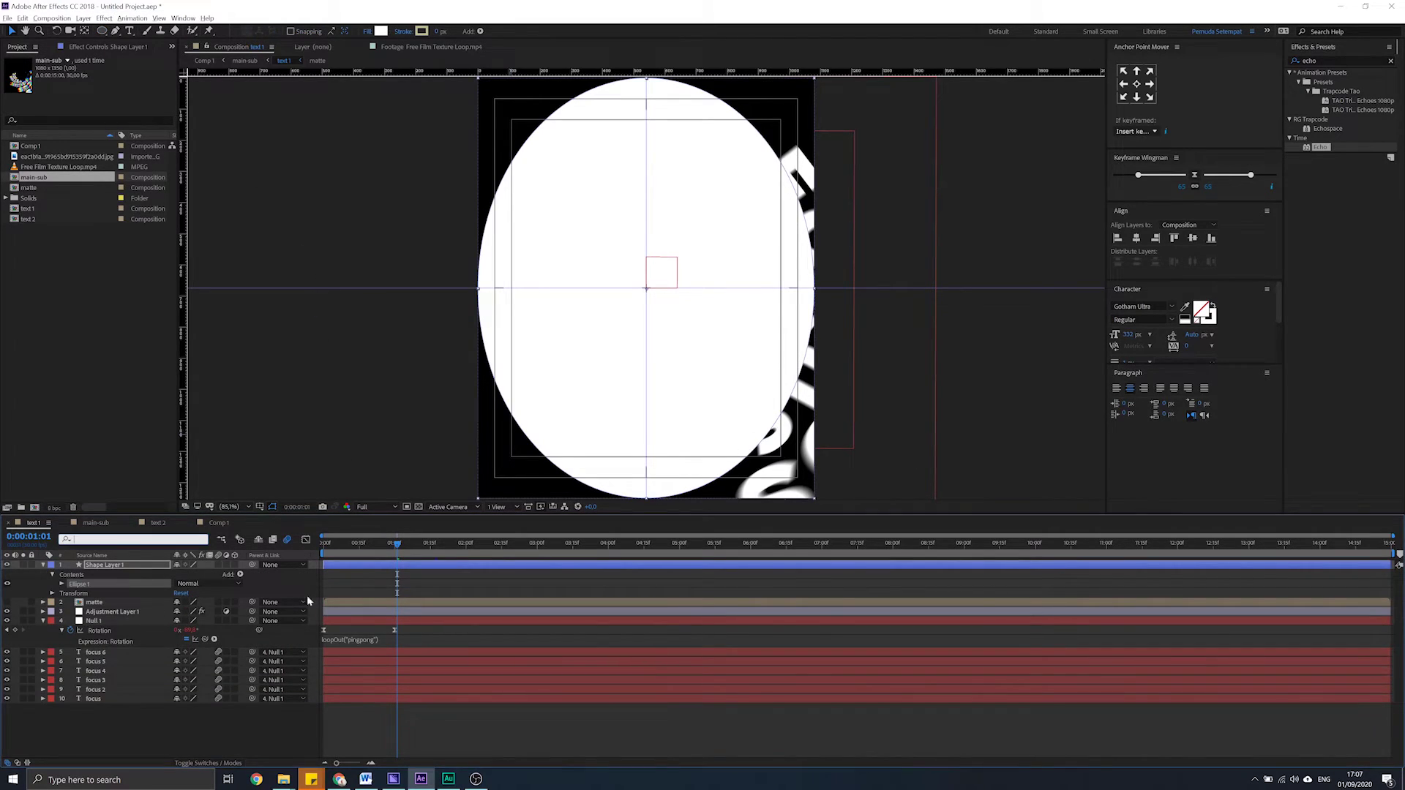
# Set the ellipse path Size to 250
pyautogui.hotkey('ctrl', 'f')
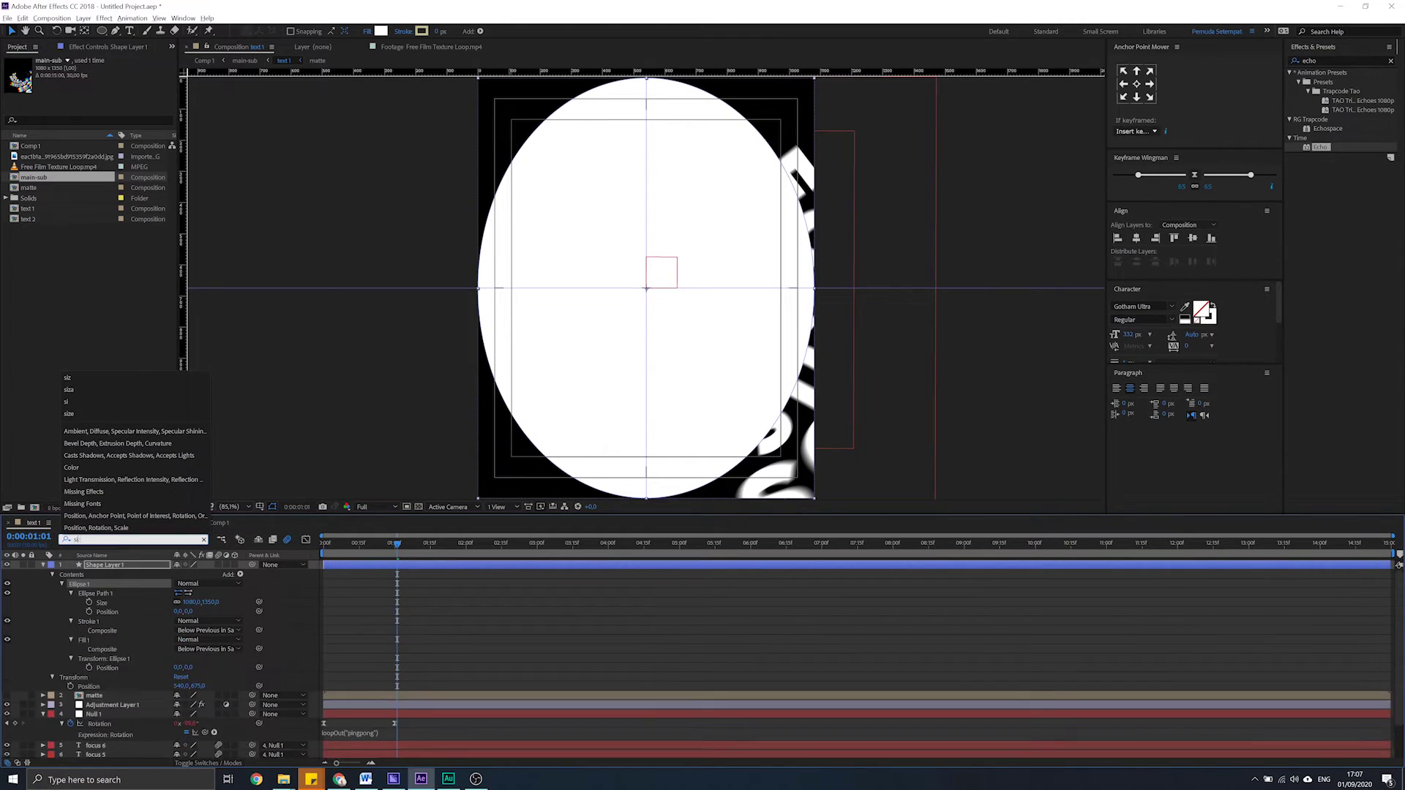
pyautogui.write('siza')
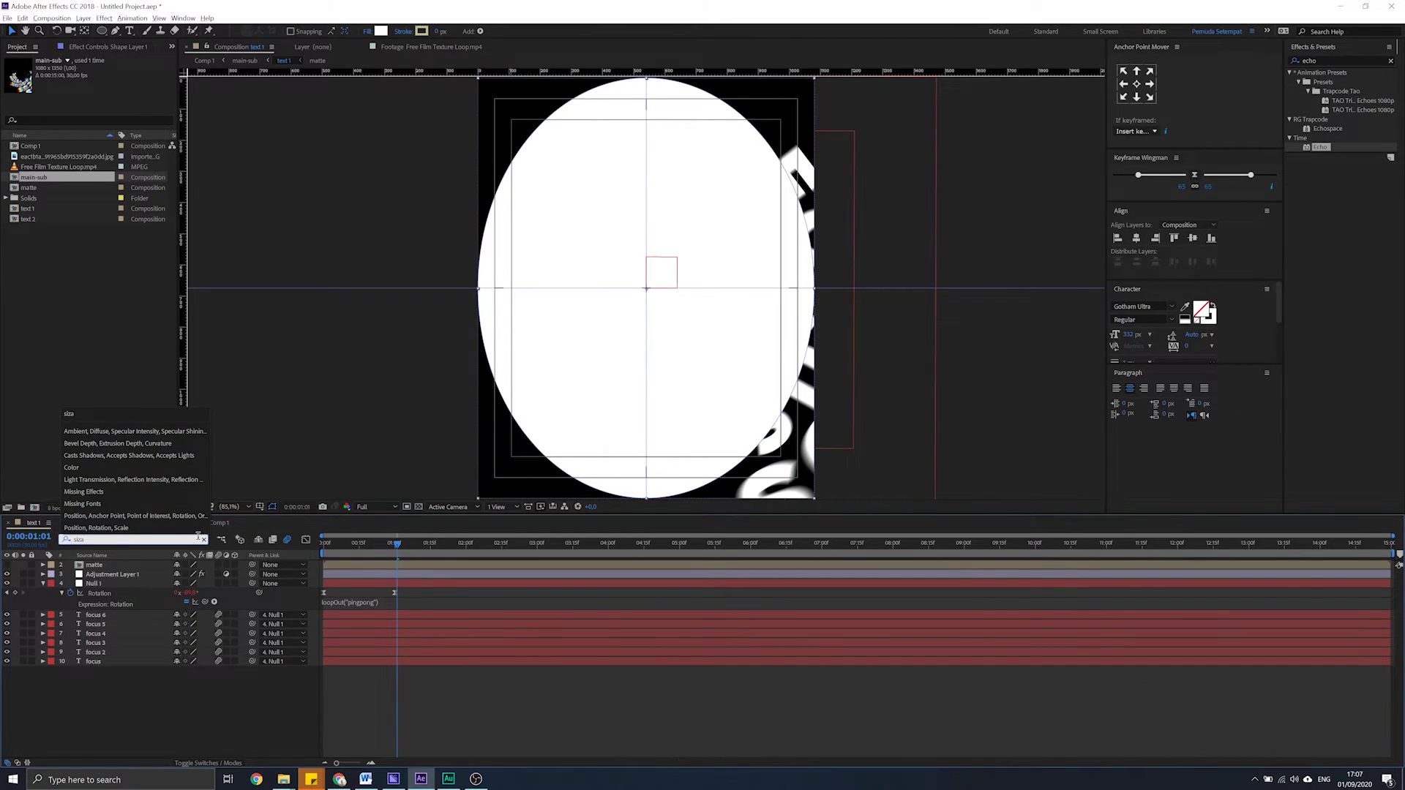
pyautogui.press('BackSpace')
pyautogui.write('e')
pyautogui.click(102, 603)
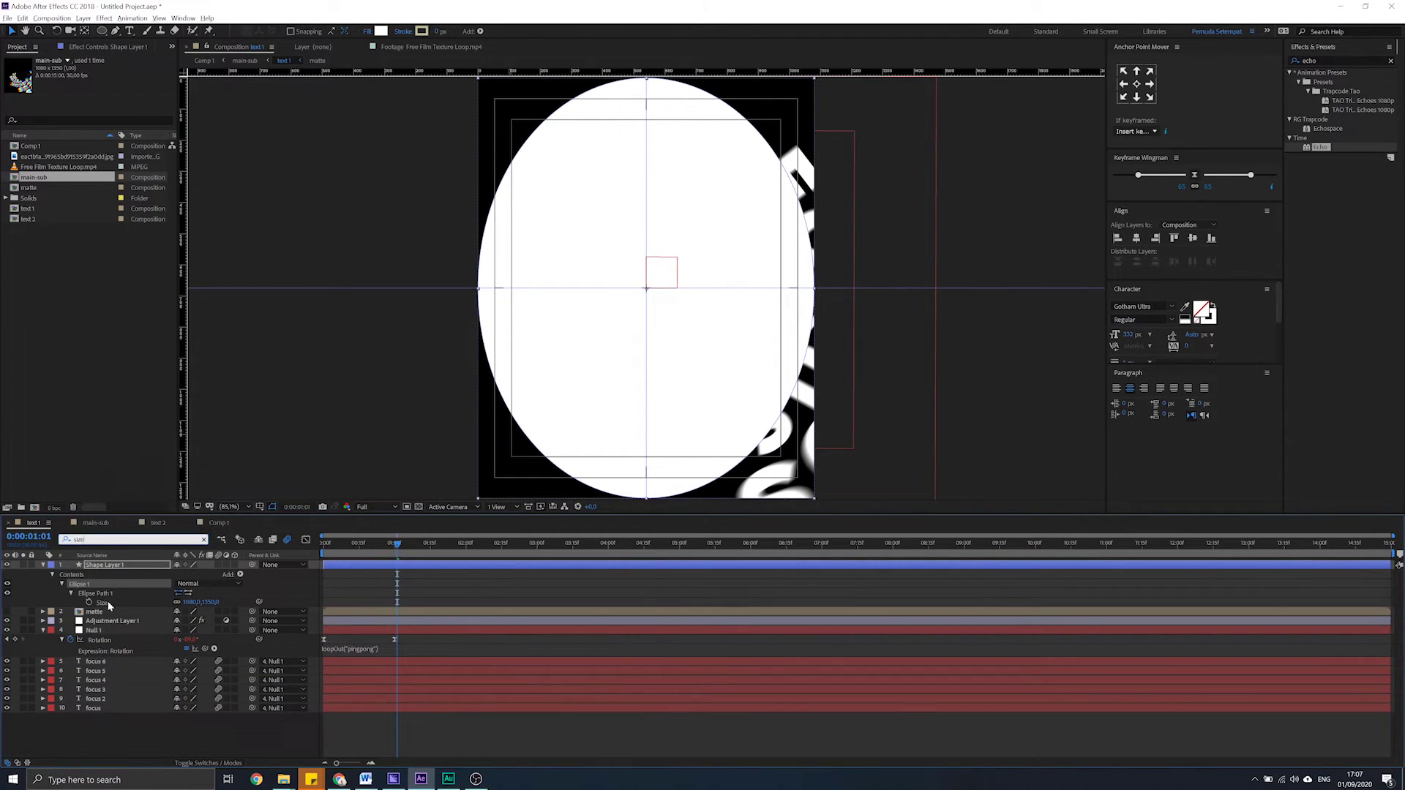
pyautogui.click(192, 602)
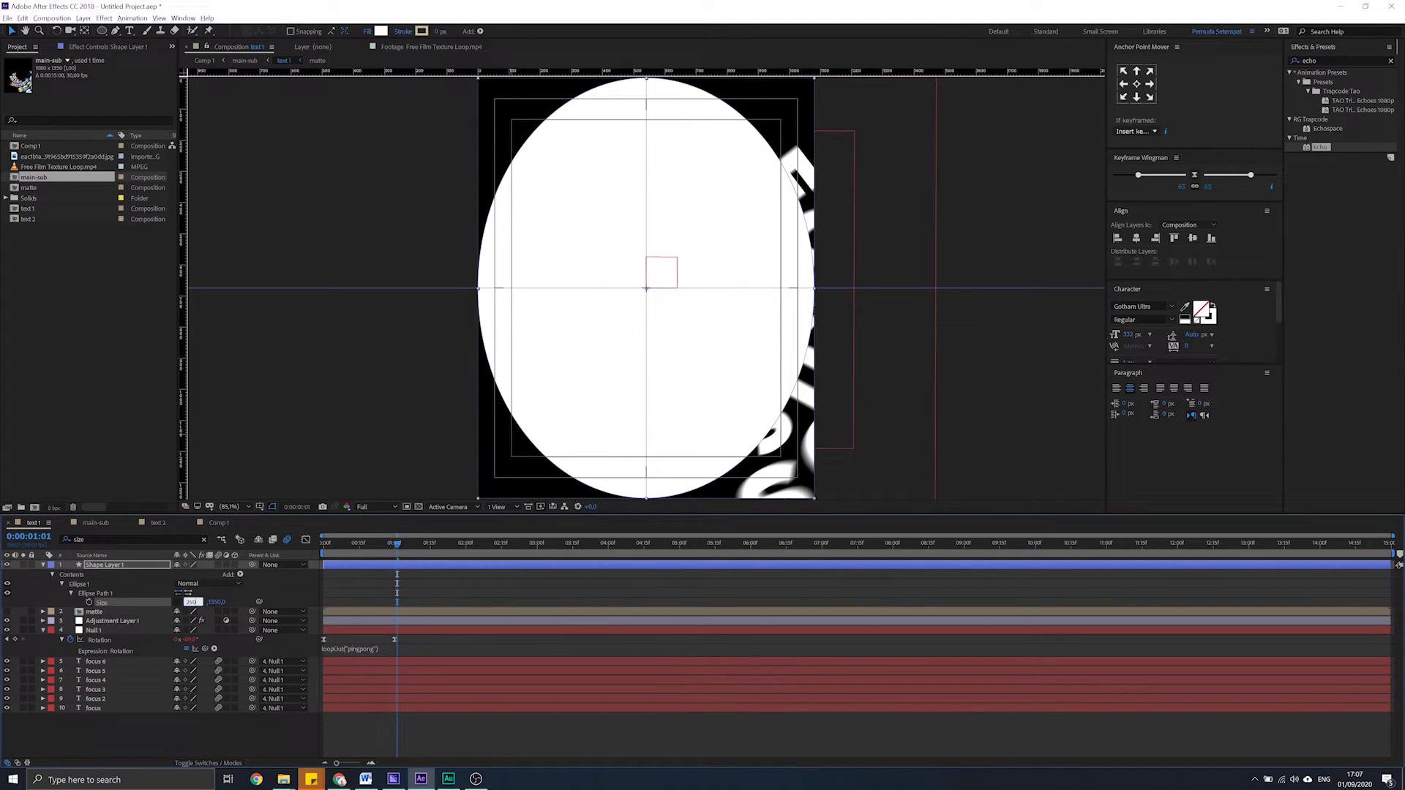
pyautogui.write('250')
pyautogui.press('Return')
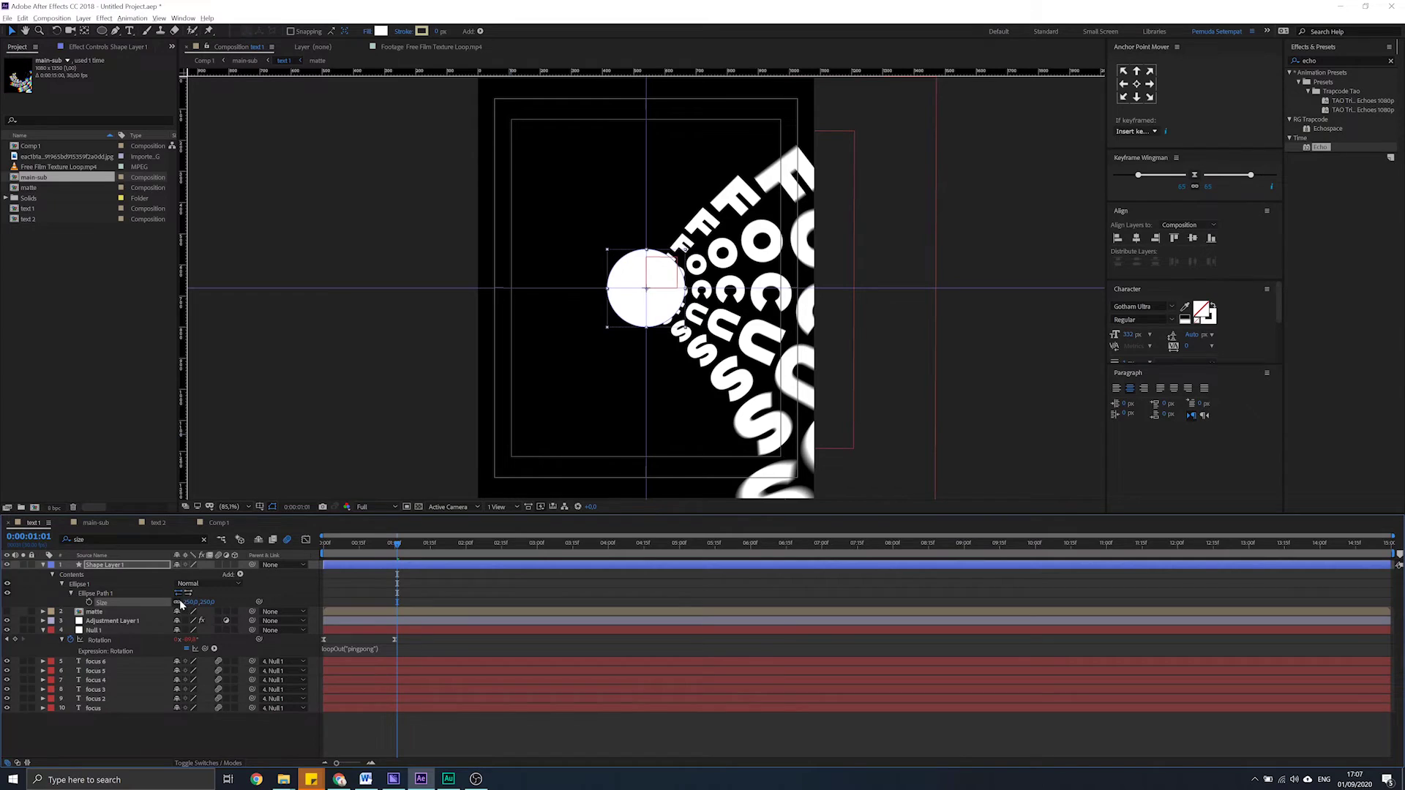
# Scale the circle shape layer down to 57%
pyautogui.click(204, 540)
pyautogui.press('s')
pyautogui.moveTo(201, 575); pyautogui.dragTo(189, 574)
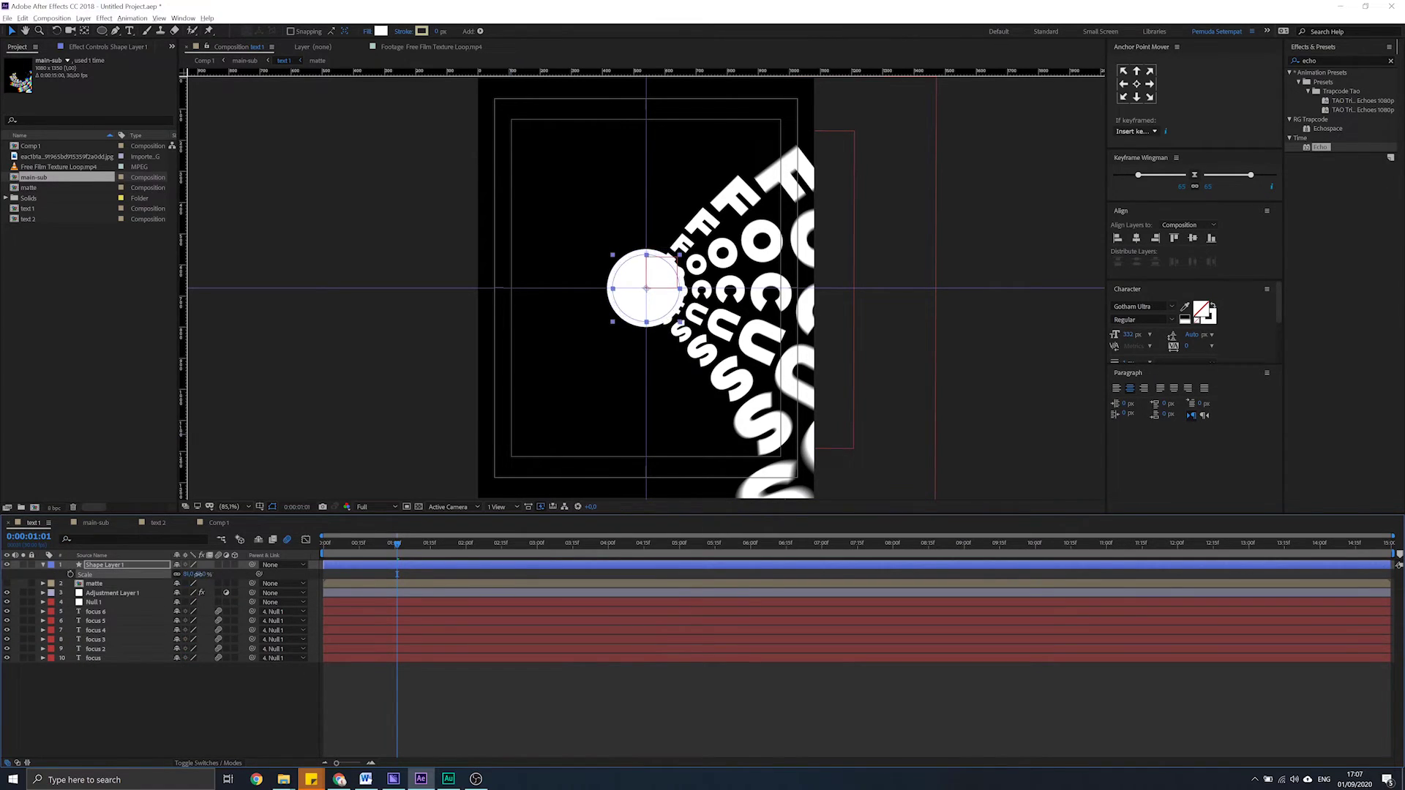
pyautogui.moveTo(188, 575); pyautogui.dragTo(187, 574)
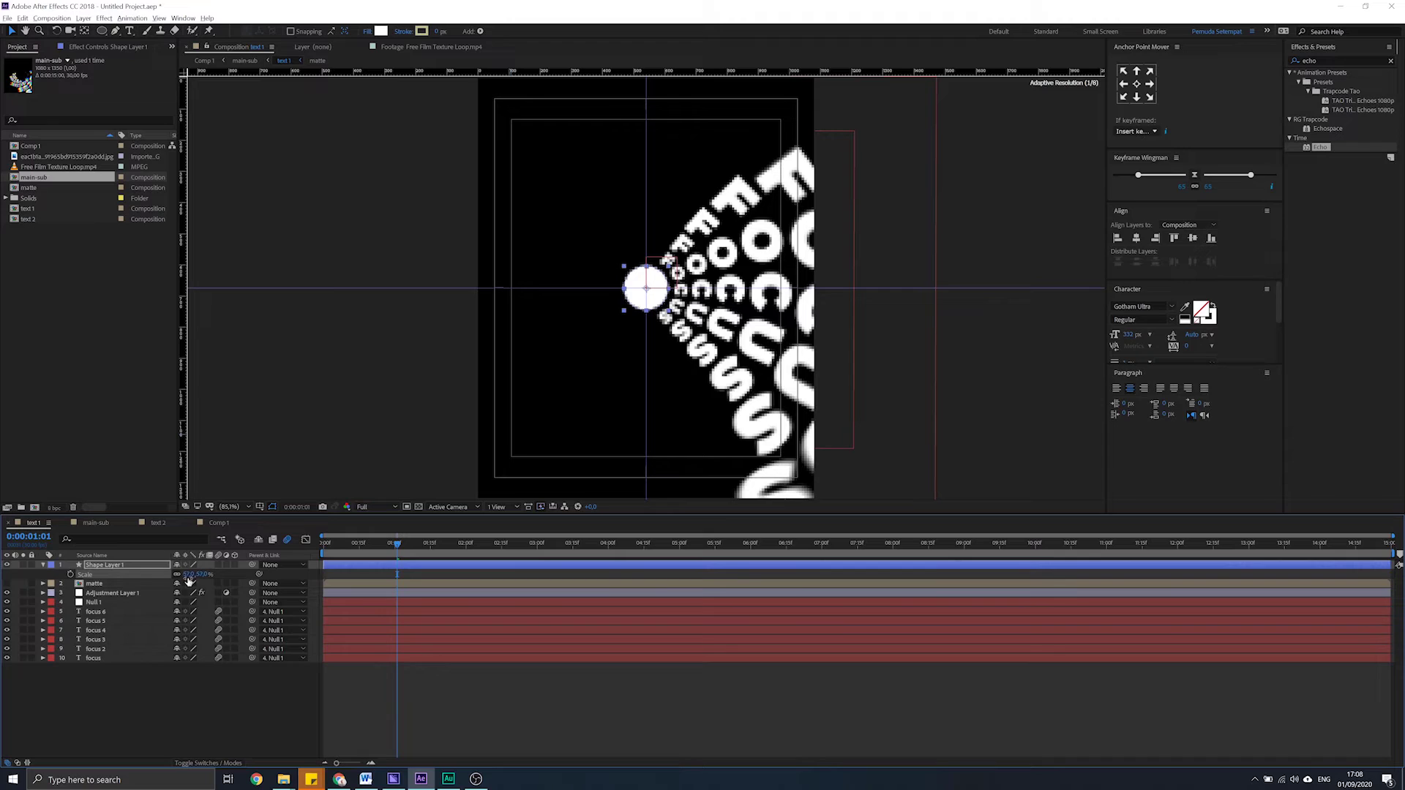
# Change the circle's fill colour to a deep red
pyautogui.click(381, 31)
pyautogui.click(964, 334)
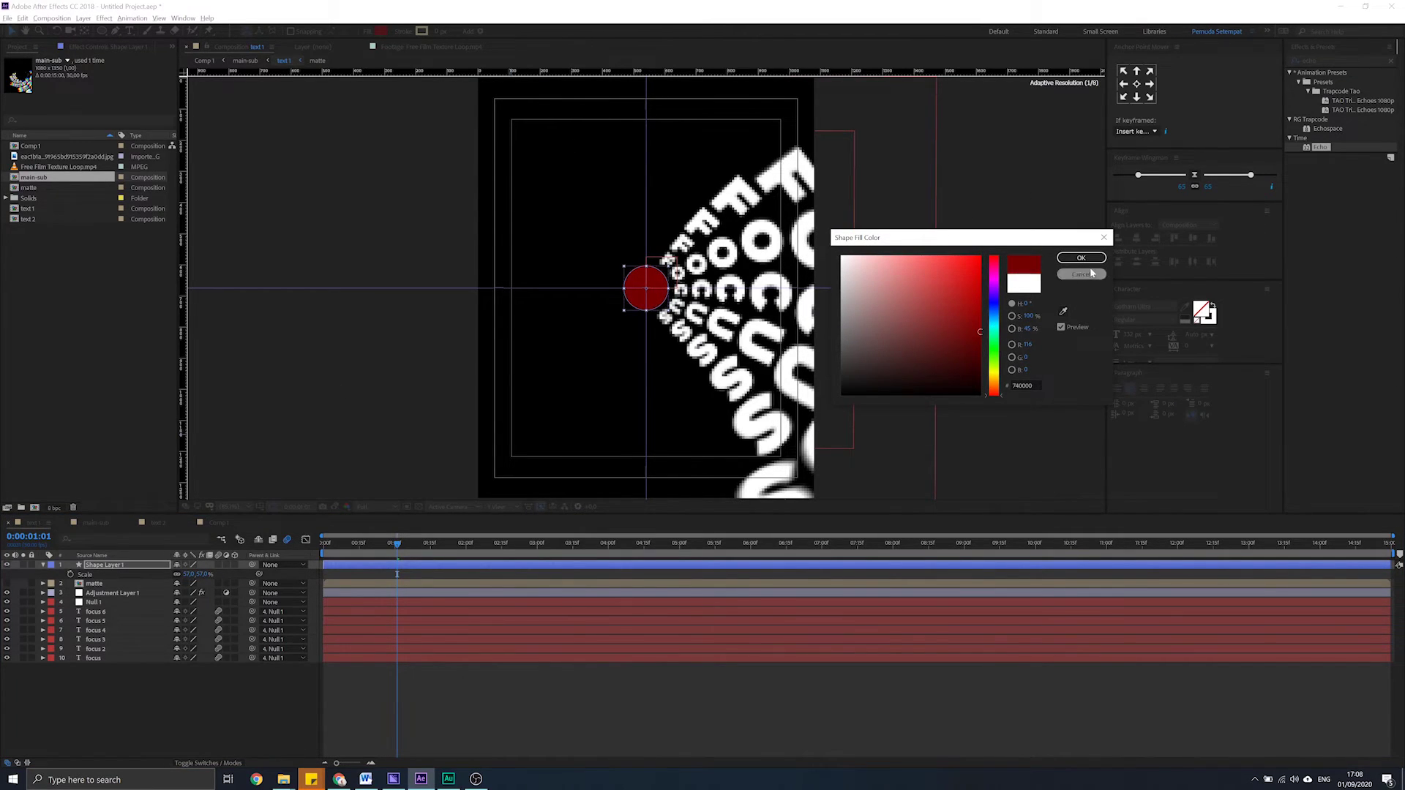
pyautogui.click(1081, 257)
# Set the red circle layer's opacity to 50%, then return to Comp 1
pyautogui.press('t')
pyautogui.click(183, 574)
pyautogui.write('50')
pyautogui.press('Return')
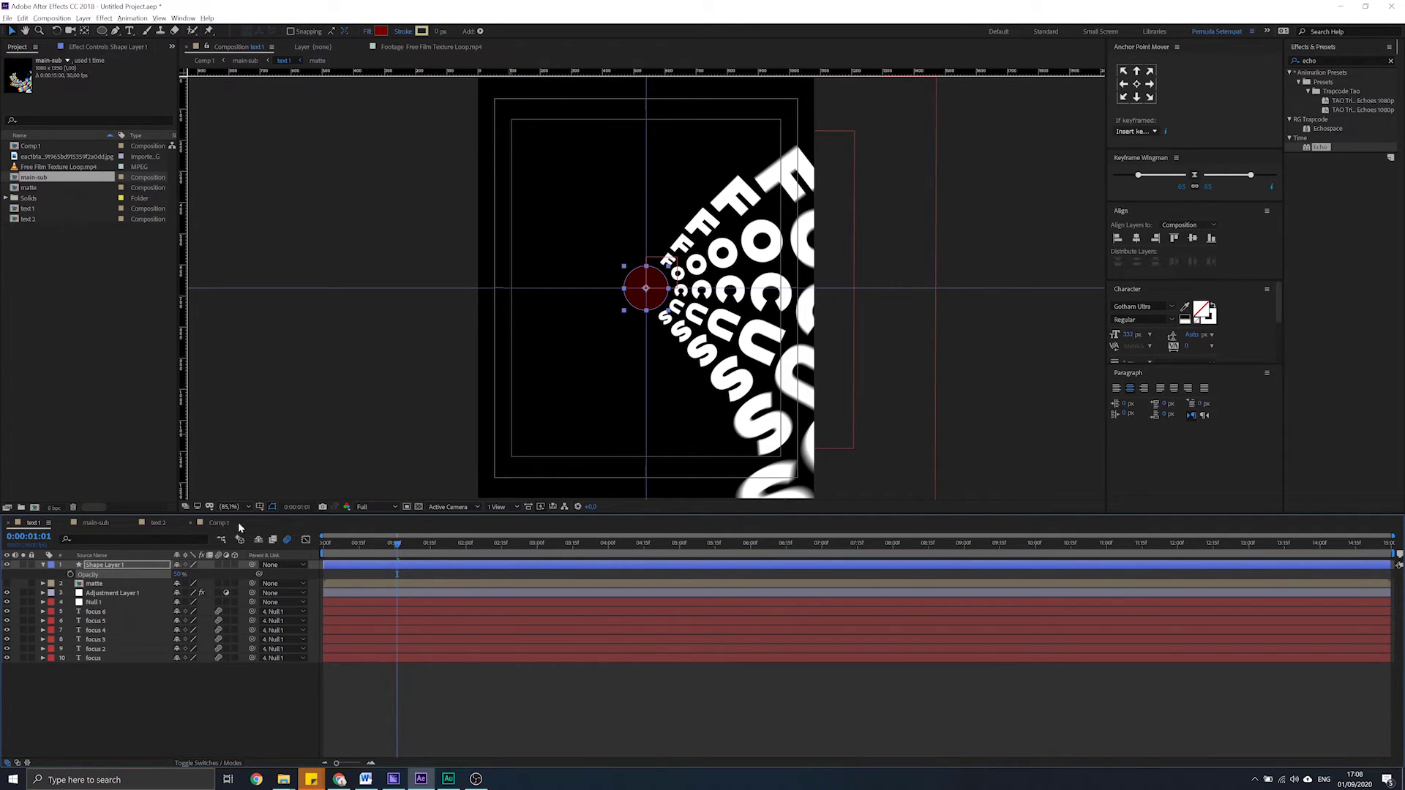
pyautogui.click(219, 523)
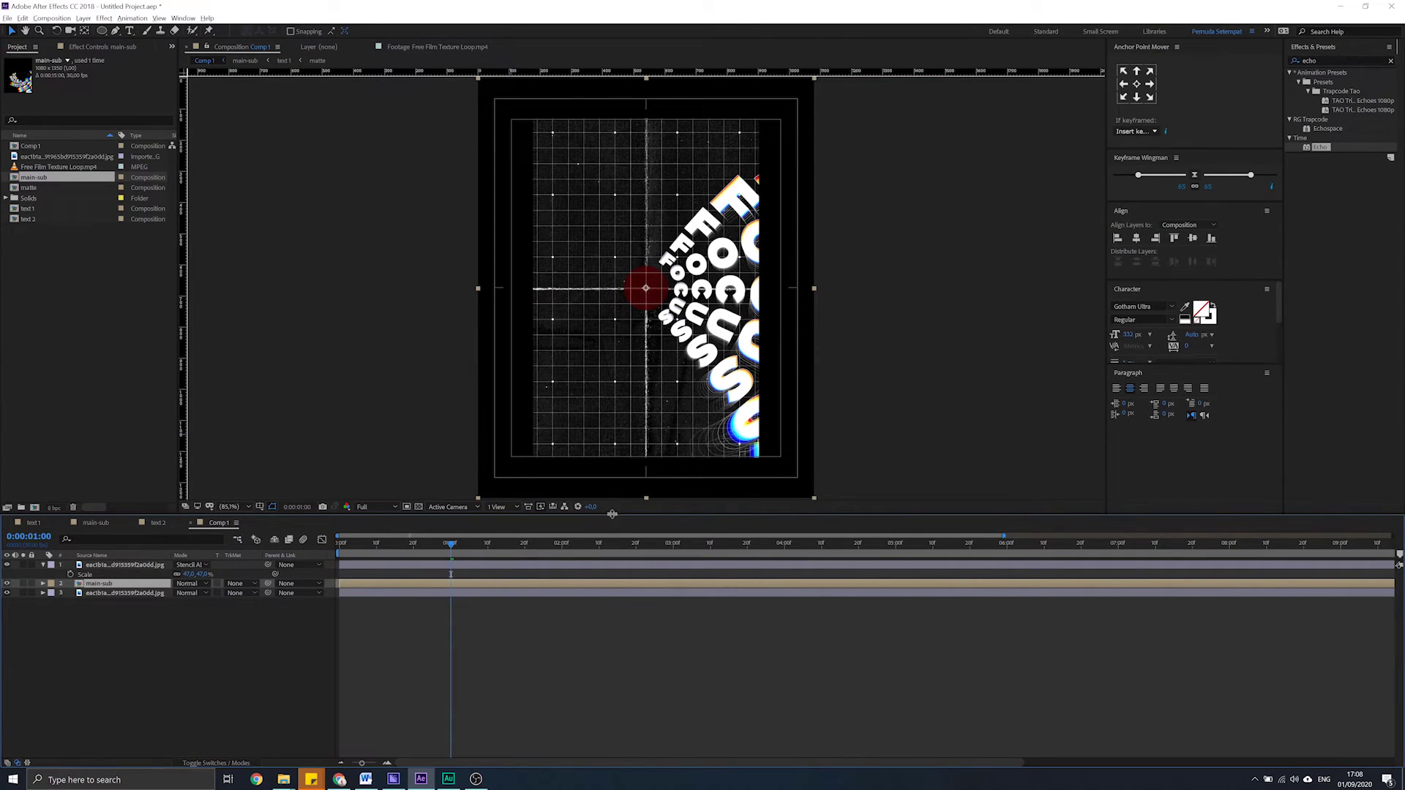
# Preview the animation, then add a composition-sized black rectangle layer in main-sub
pyautogui.press('space')
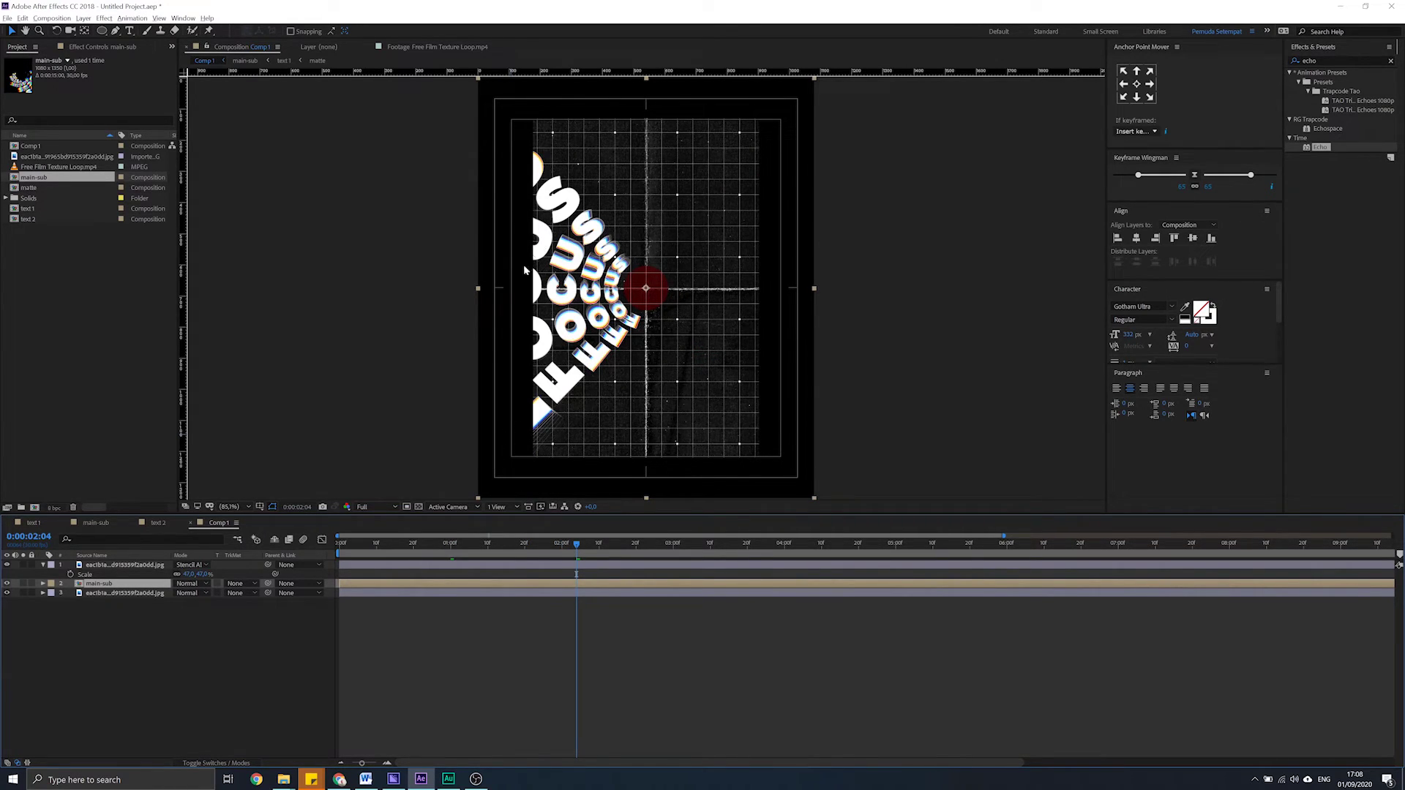
pyautogui.click(95, 523)
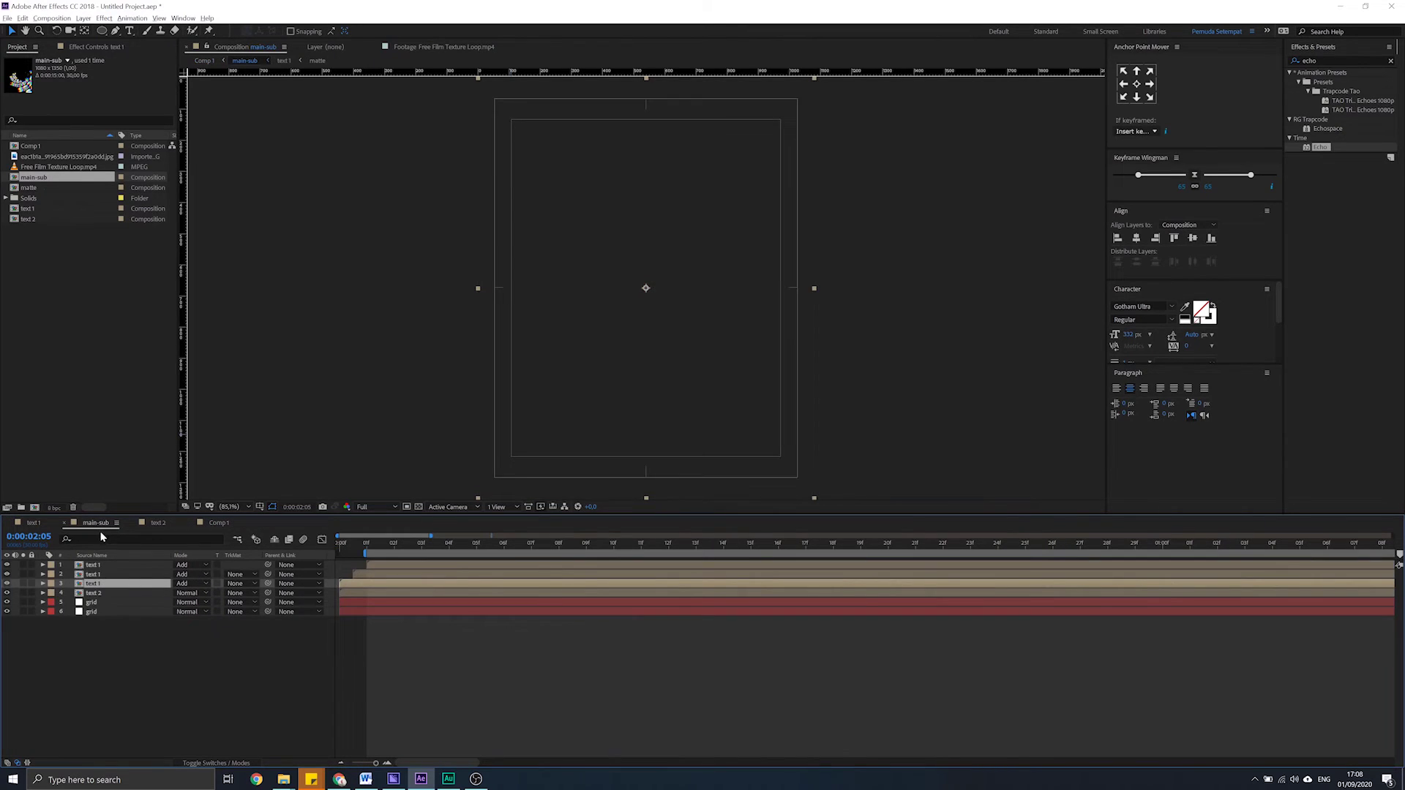
pyautogui.click(168, 662)
pyautogui.click(102, 31)
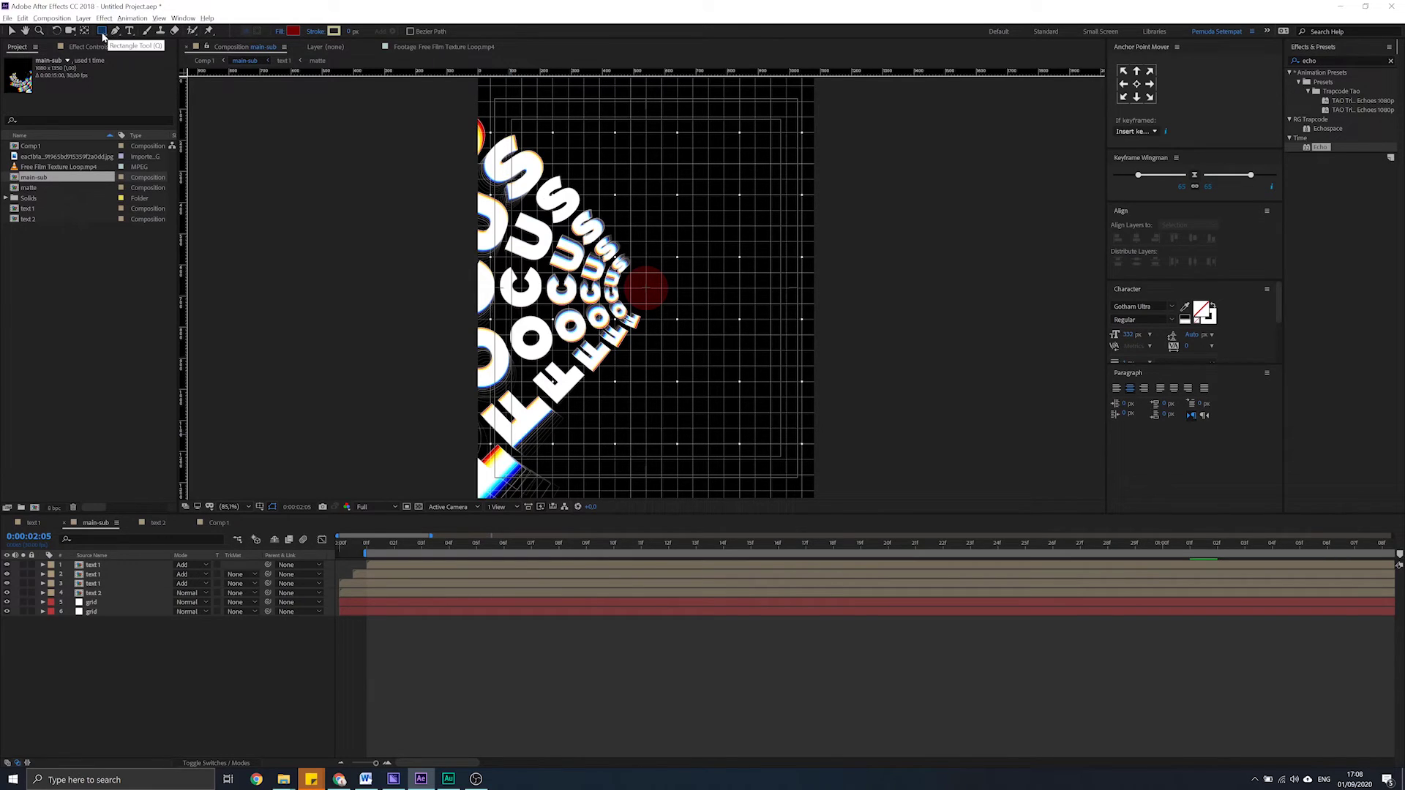
pyautogui.doubleClick(102, 32)
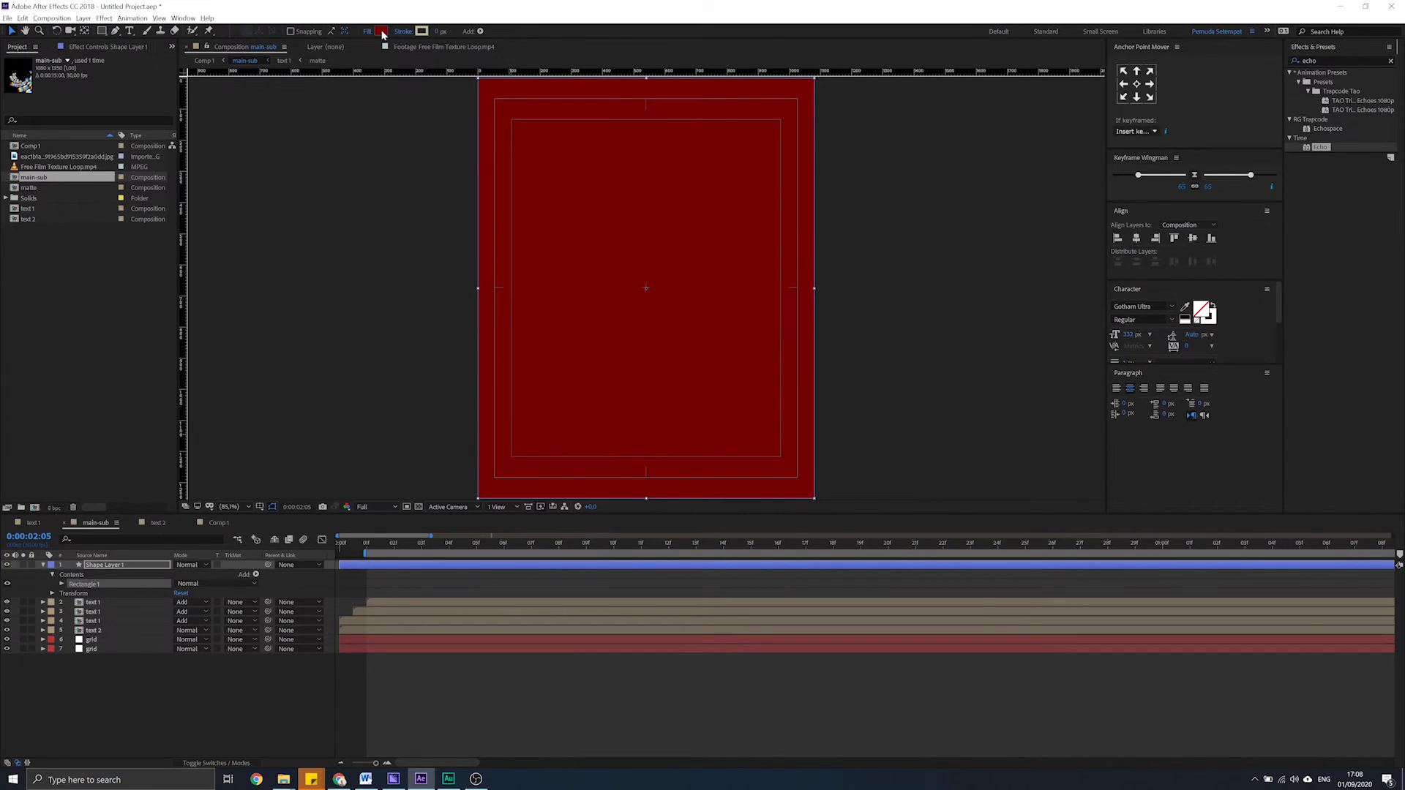
pyautogui.click(381, 31)
pyautogui.moveTo(941, 344); pyautogui.dragTo(800, 420)
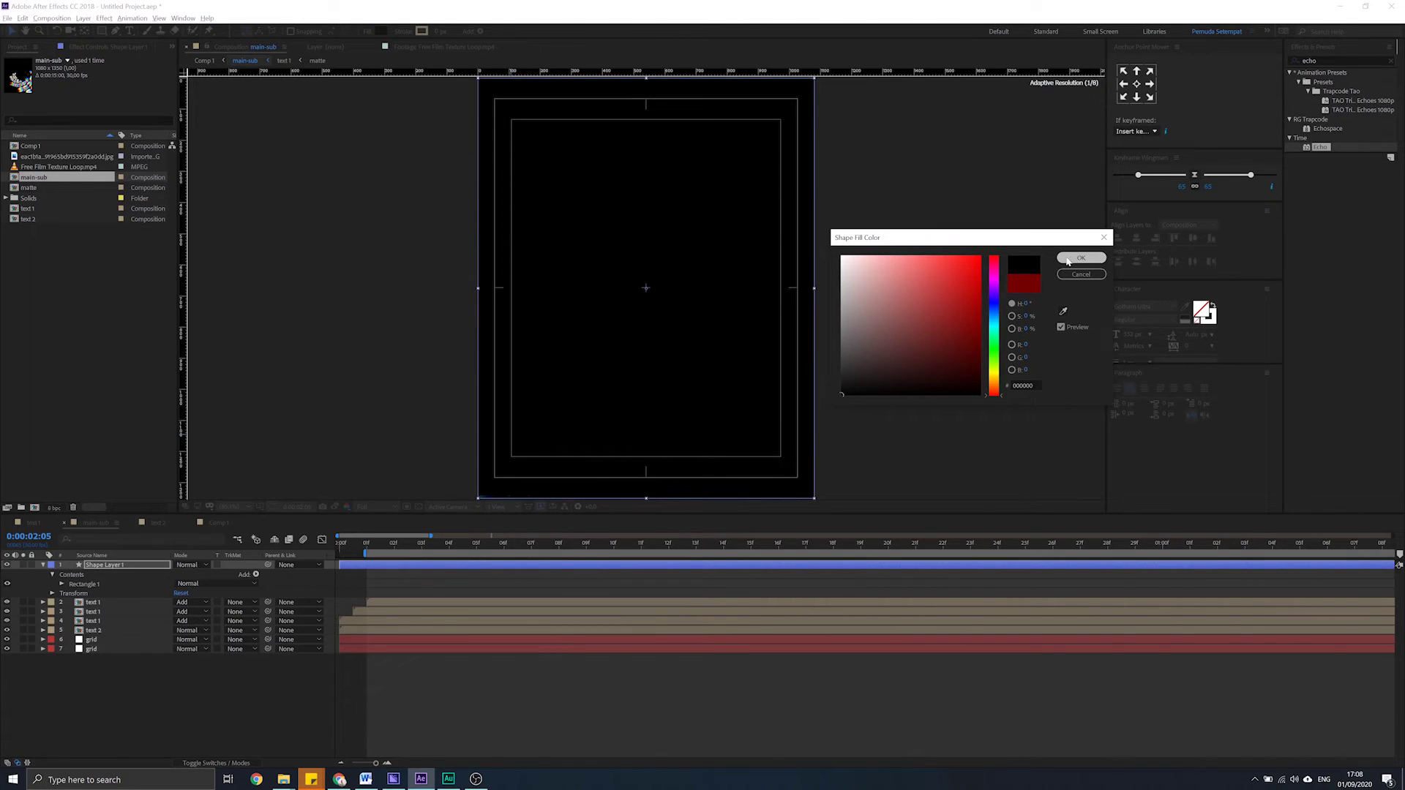
pyautogui.click(1081, 258)
# Add an inverted elliptical mask to the black layer with 284 px feather
pyautogui.moveTo(102, 32); pyautogui.dragTo(130, 54)
pyautogui.click(256, 31)
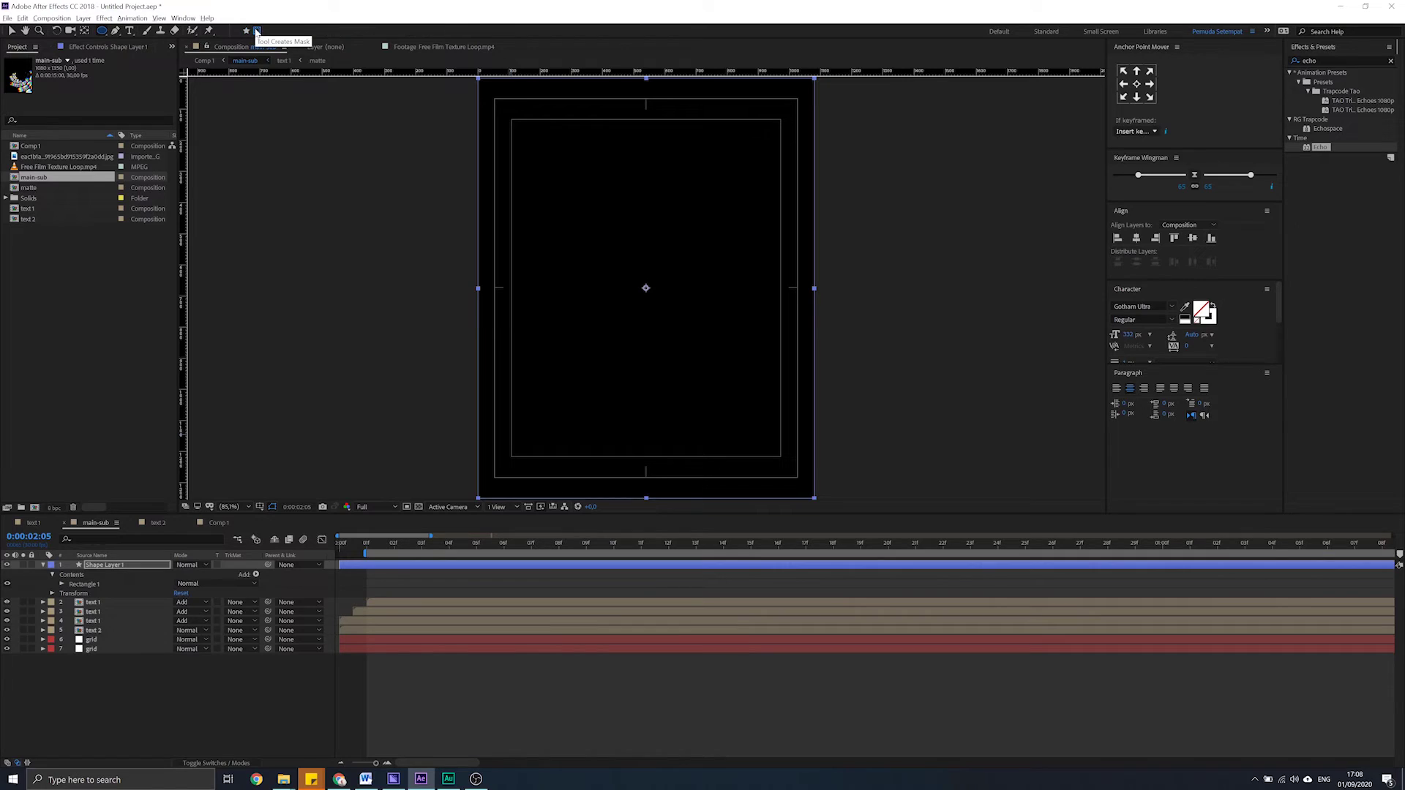
pyautogui.doubleClick(102, 32)
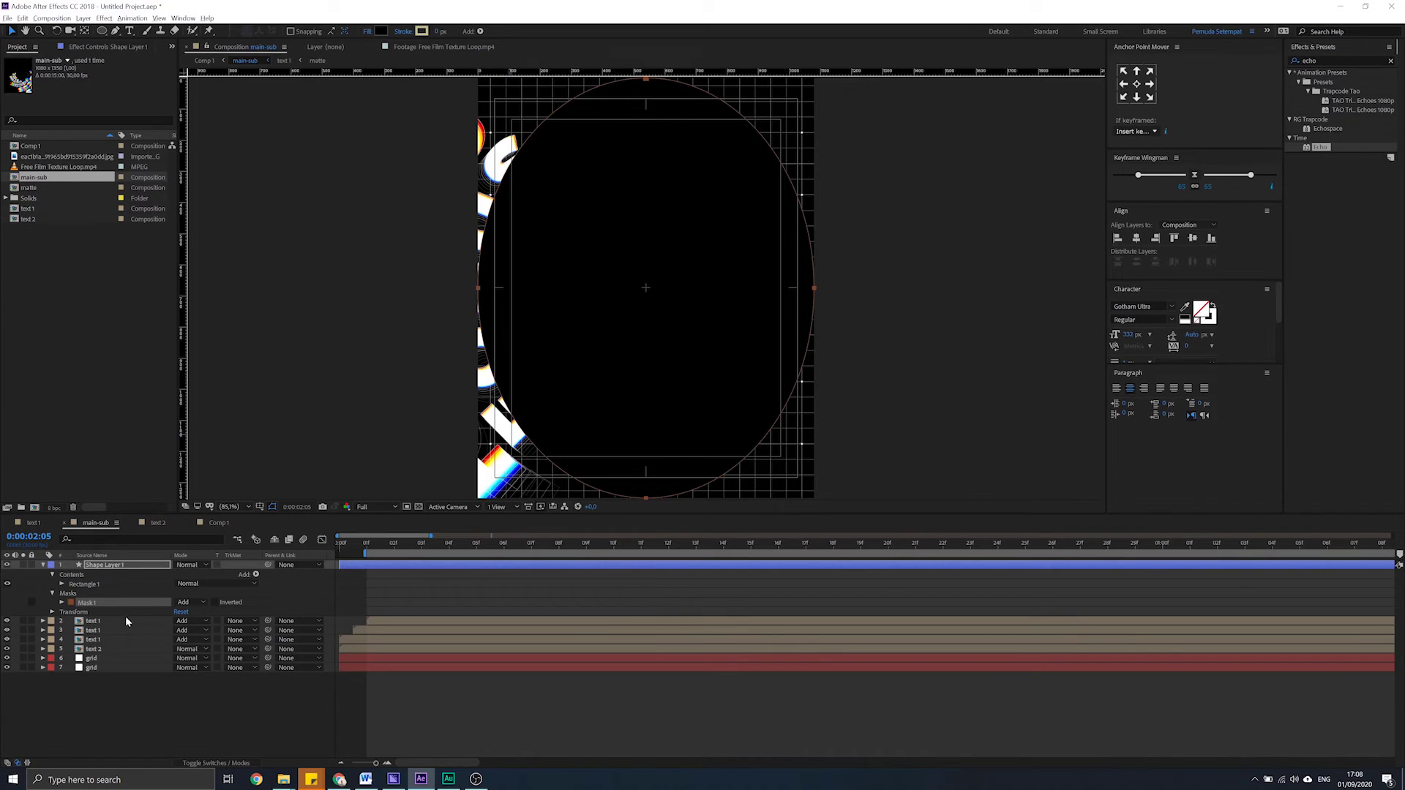
pyautogui.press('f')
pyautogui.moveTo(196, 583); pyautogui.dragTo(314, 590)
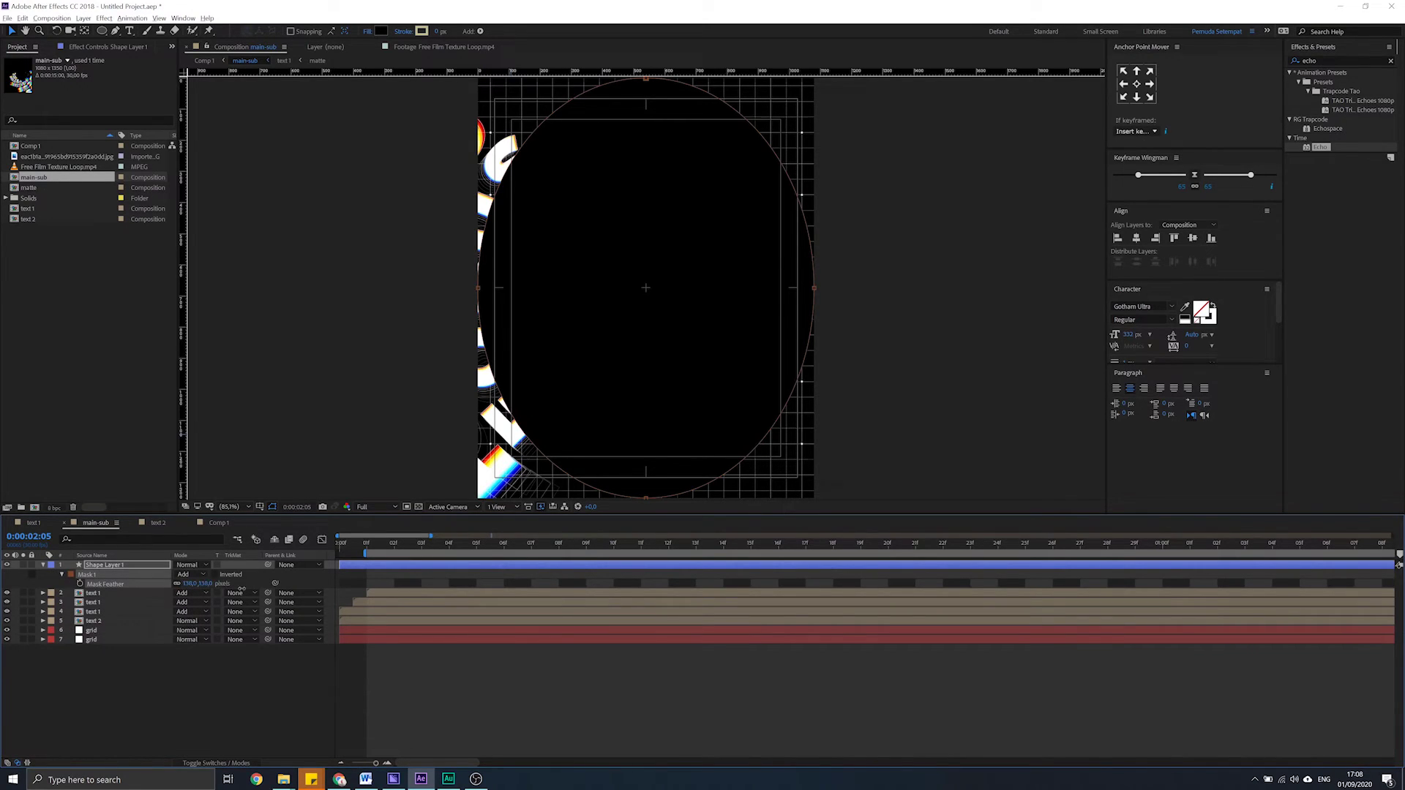
pyautogui.moveTo(219, 583); pyautogui.dragTo(218, 582)
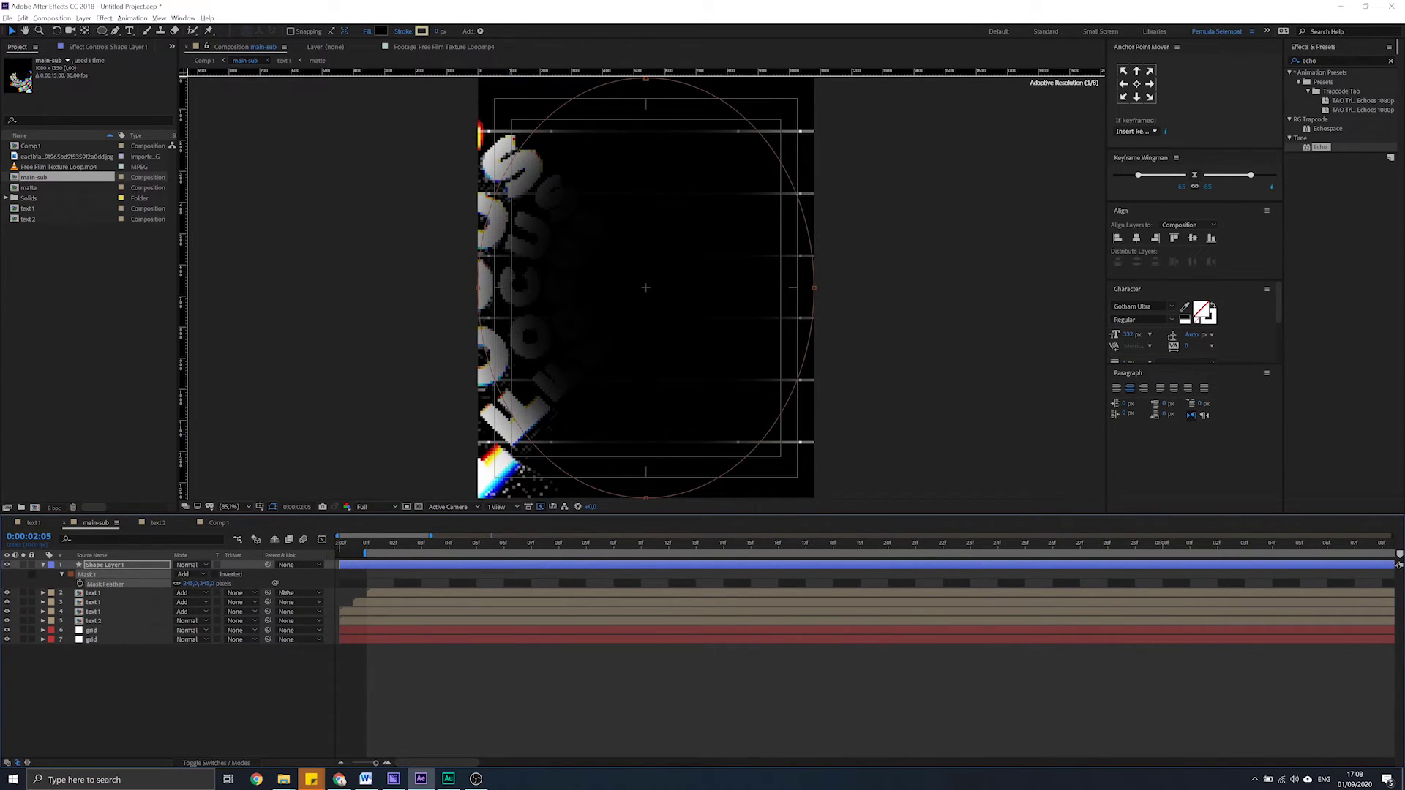
pyautogui.click(214, 575)
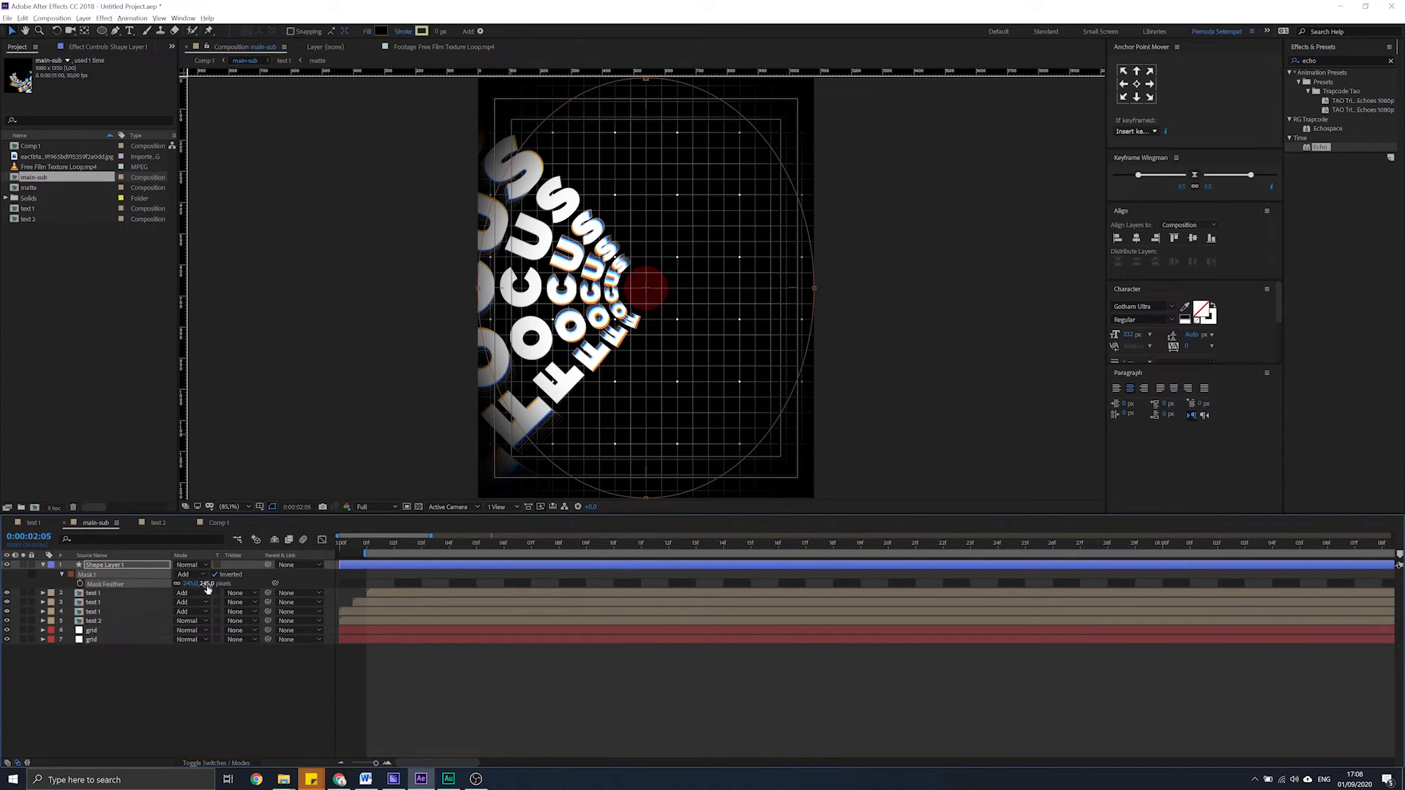
pyautogui.moveTo(207, 585); pyautogui.dragTo(223, 585)
# Set the black vignette layer's opacity to 60% and return to Comp 1
pyautogui.click(117, 566)
pyautogui.write('t')
pyautogui.write('60')
pyautogui.press('Return')
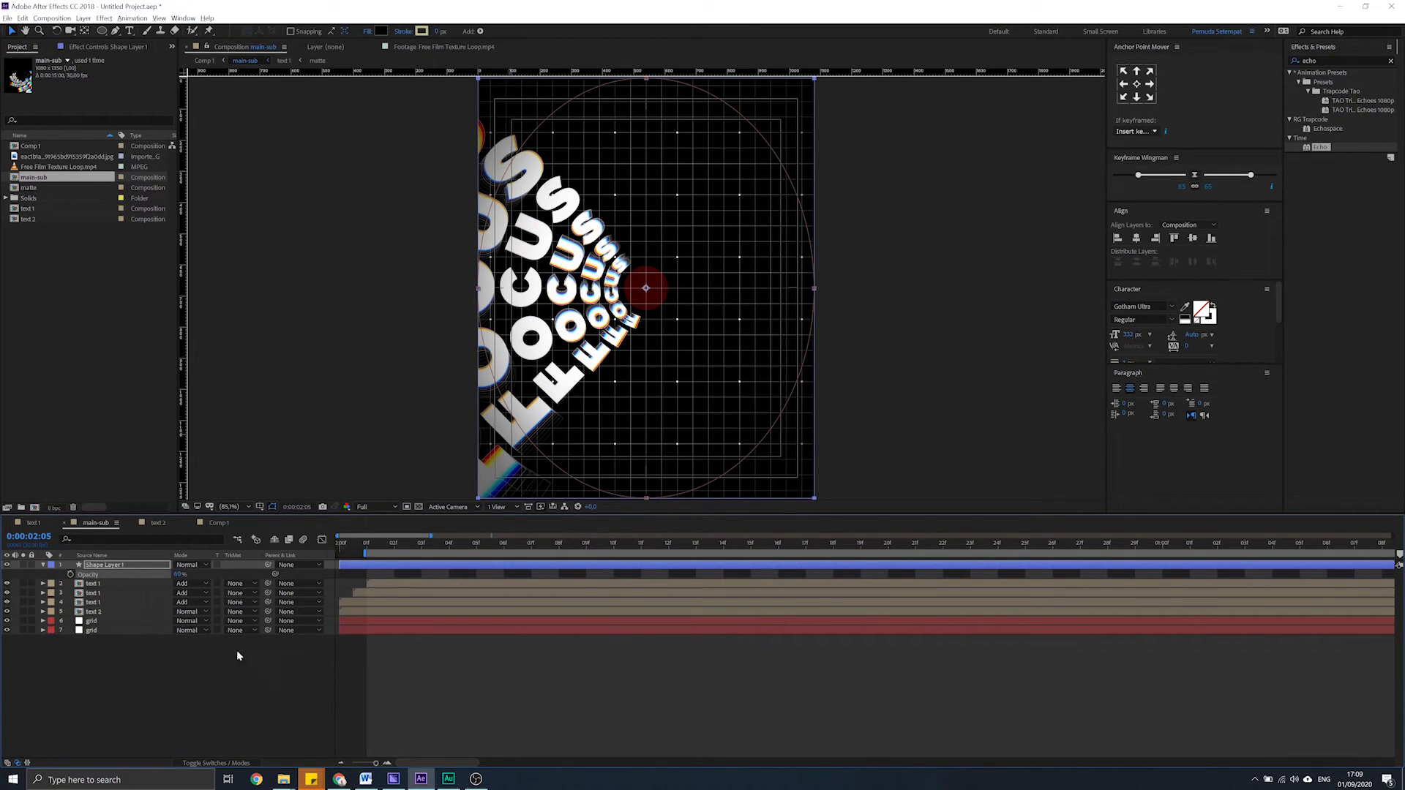
pyautogui.click(248, 656)
pyautogui.click(219, 523)
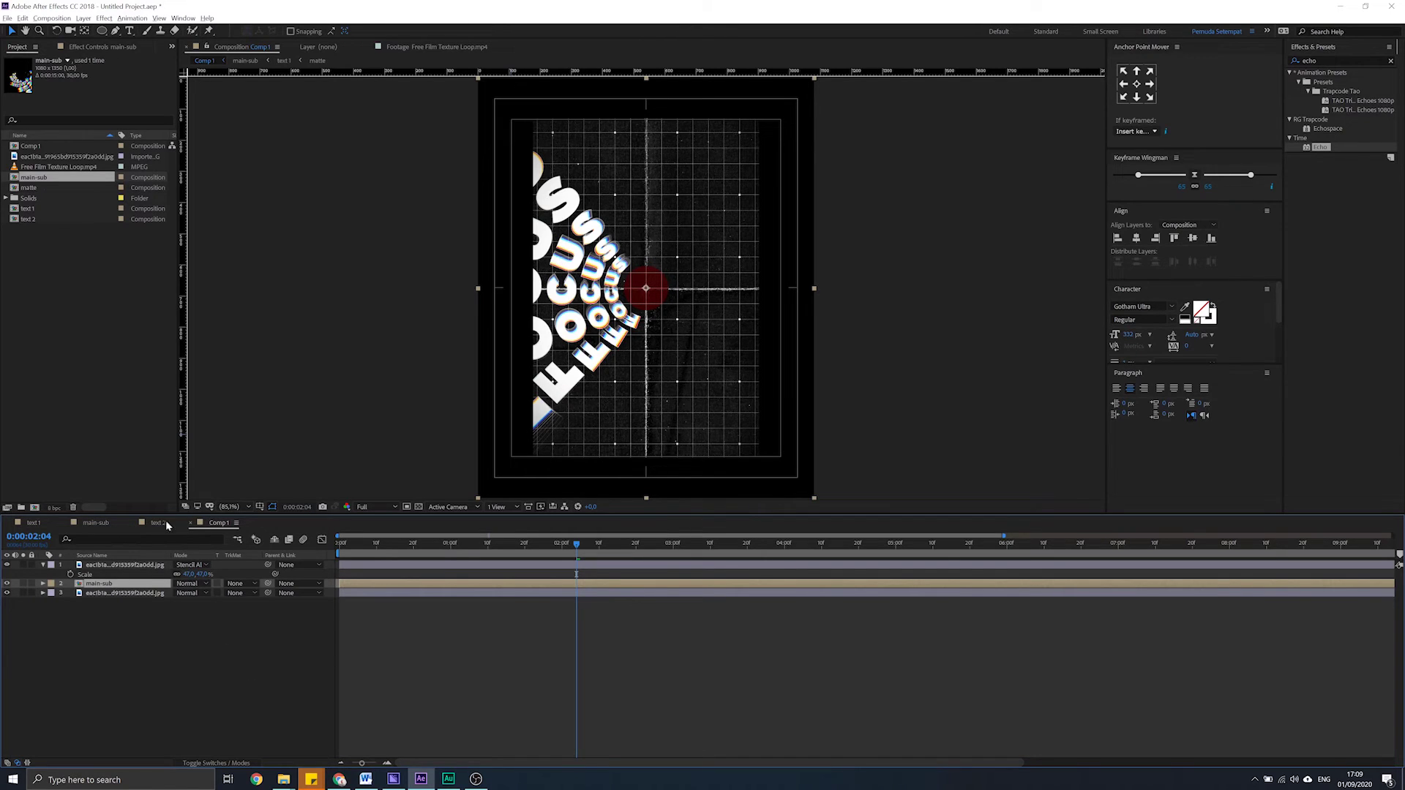
# Raise Shape Layer 1's opacity in main-sub to 100%
pyautogui.click(100, 521)
pyautogui.click(125, 564)
pyautogui.moveTo(184, 575); pyautogui.dragTo(291, 573)
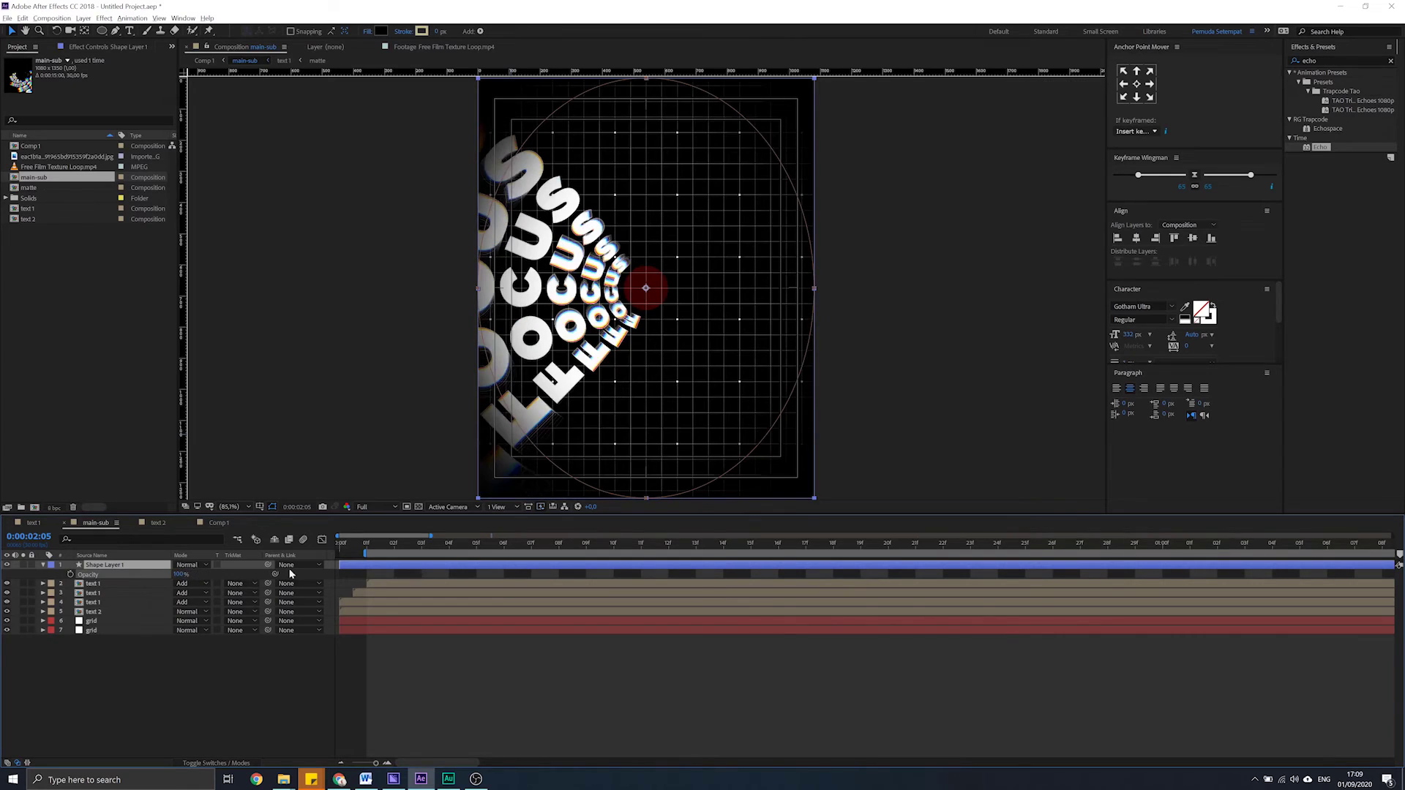
# In Comp 1, scale the main-sub layer down slightly, then reopen main-sub
pyautogui.click(219, 522)
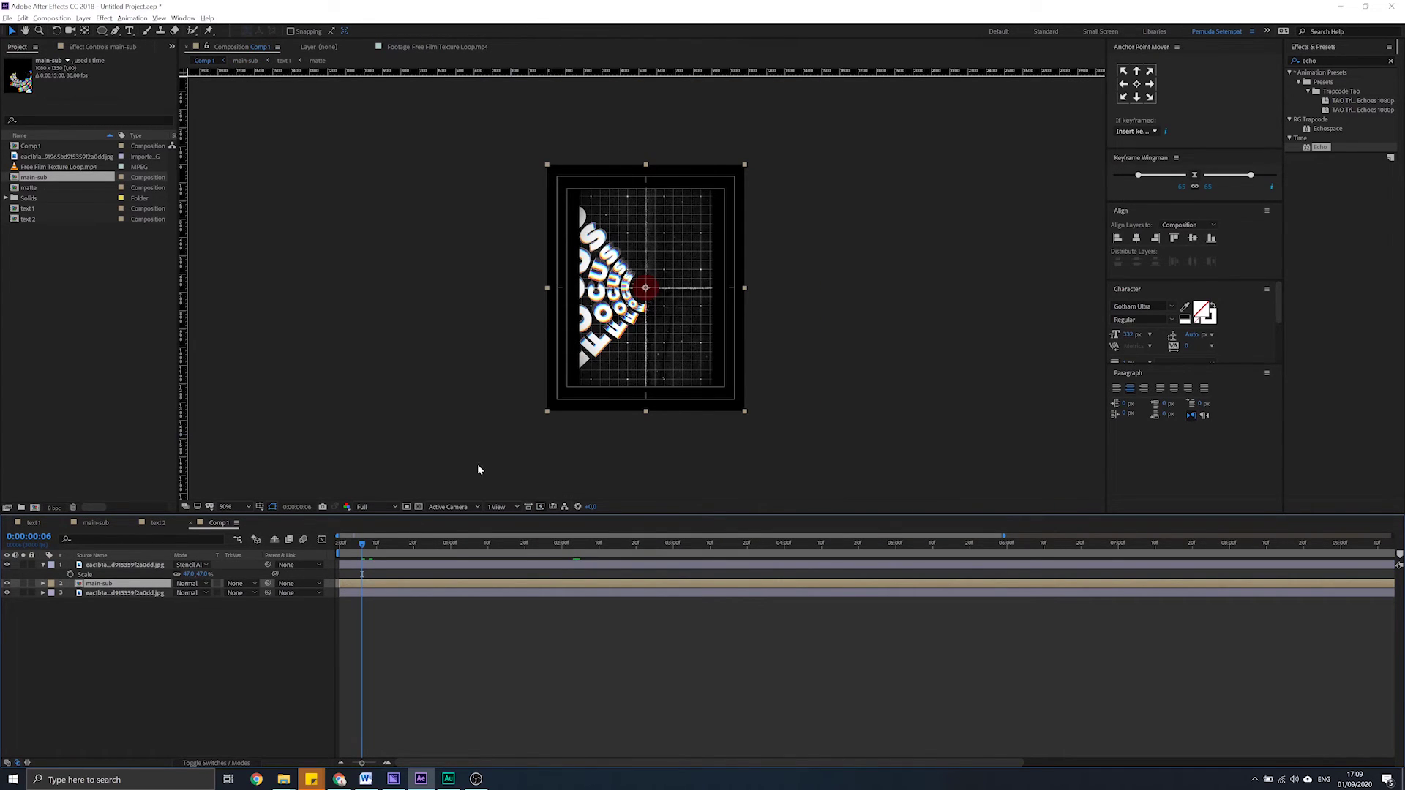
pyautogui.press('s')
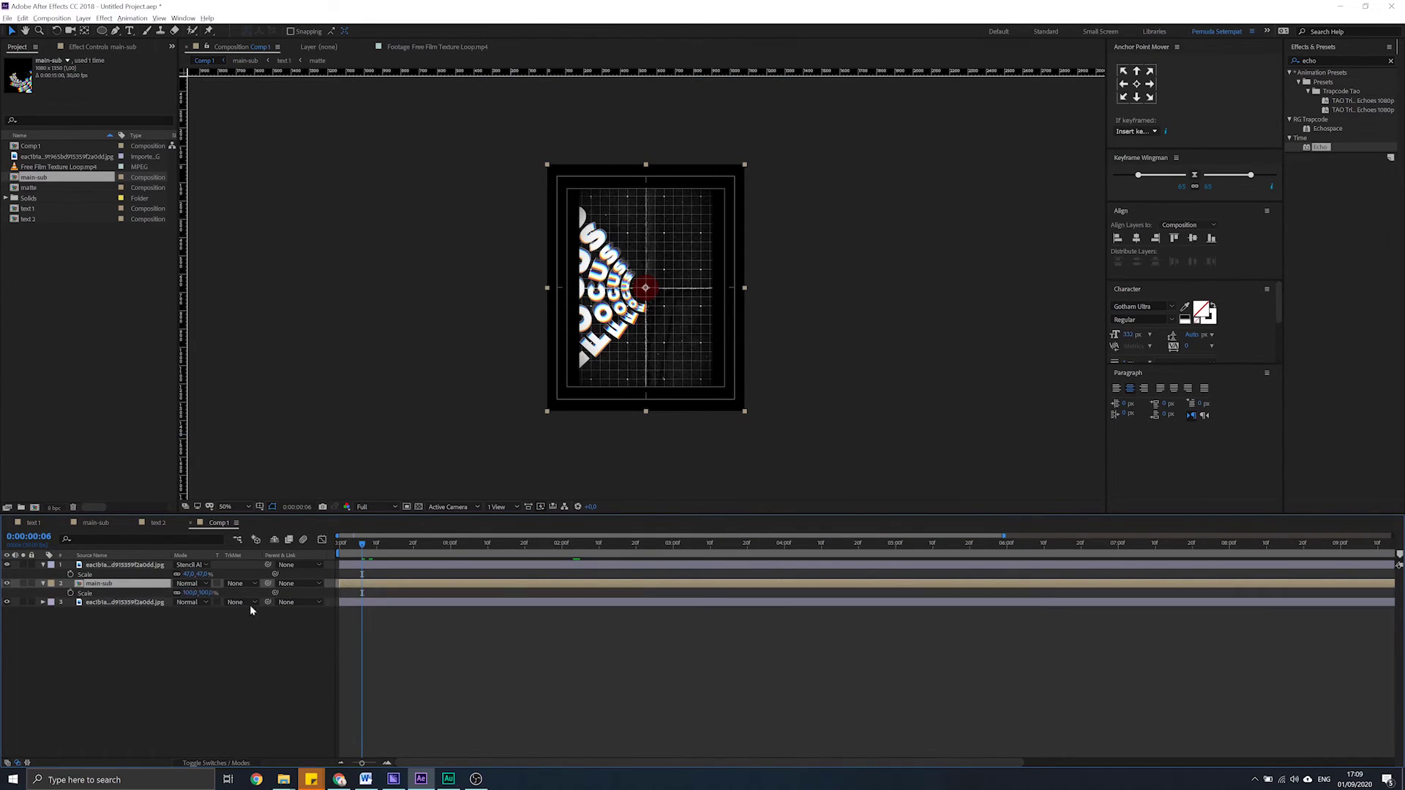
pyautogui.moveTo(207, 594)
pyautogui.mouseDown()
pyautogui.moveTo(249, 586)
pyautogui.moveTo(199, 594)
pyautogui.mouseUp()
pyautogui.scroll(-2, 666, 260)
pyautogui.scroll(2, 660, 256)
pyautogui.scroll(-1, 662, 262)
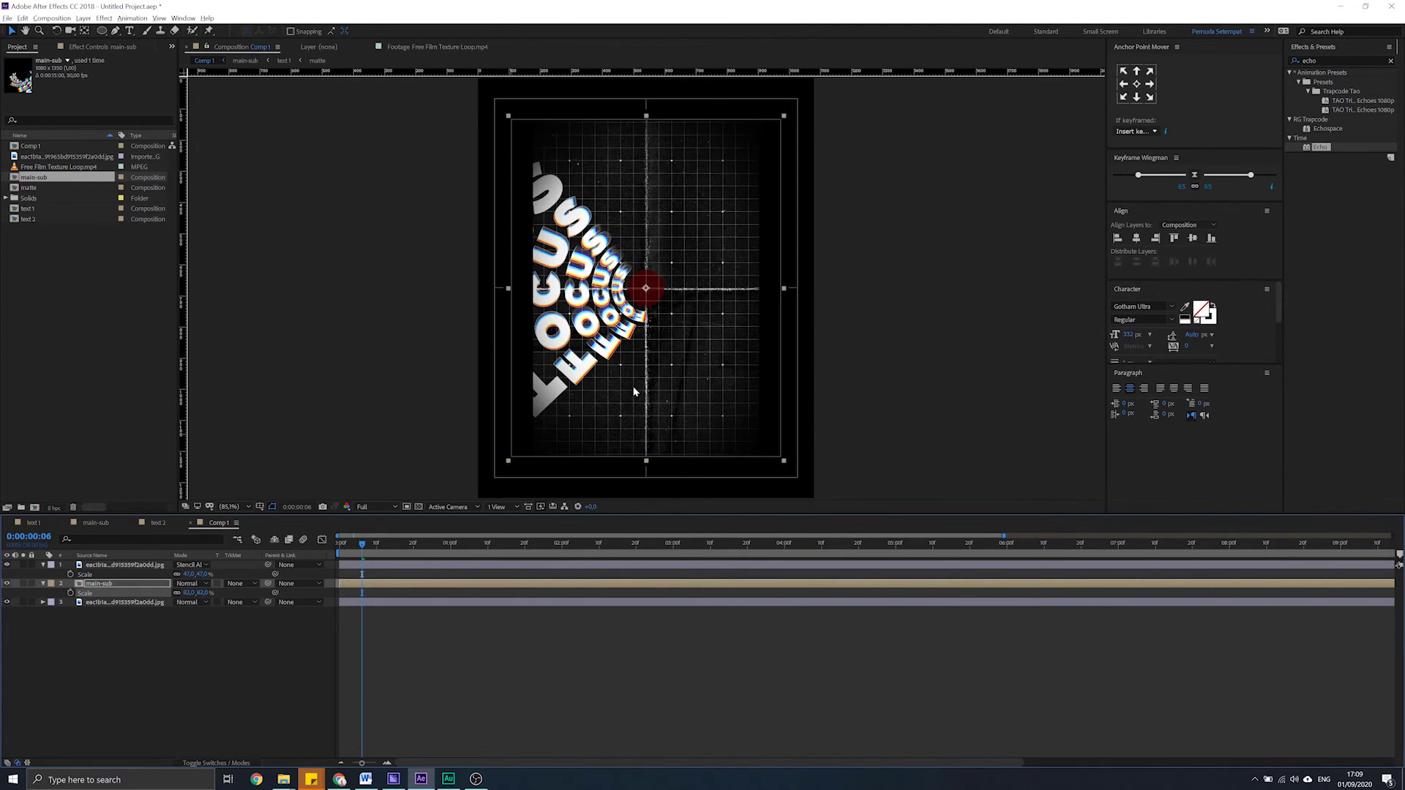
pyautogui.click(90, 521)
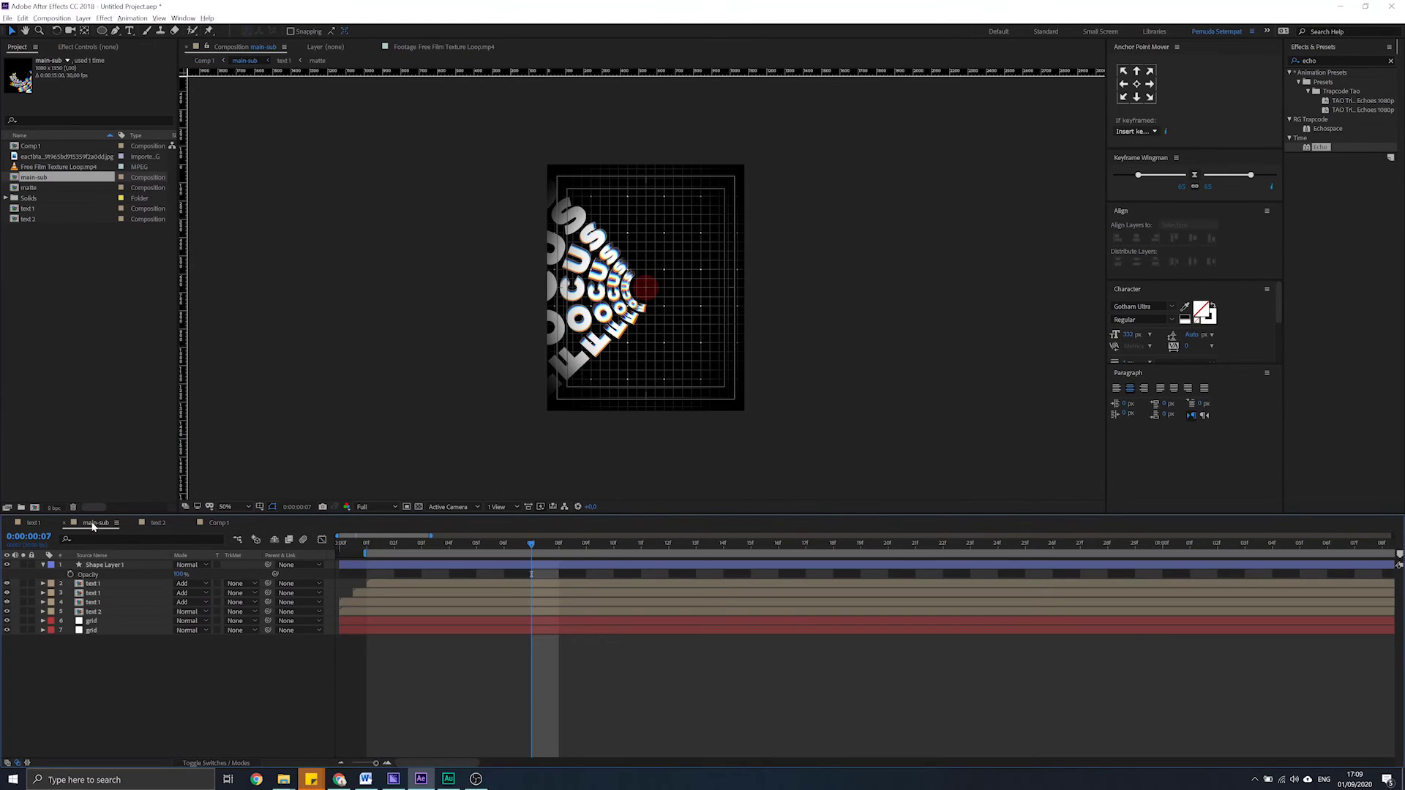
# Add Free Film Texture Loop.mp4 to main-sub and scale it to 61%
pyautogui.click(59, 167)
pyautogui.moveTo(61, 180); pyautogui.dragTo(109, 563)
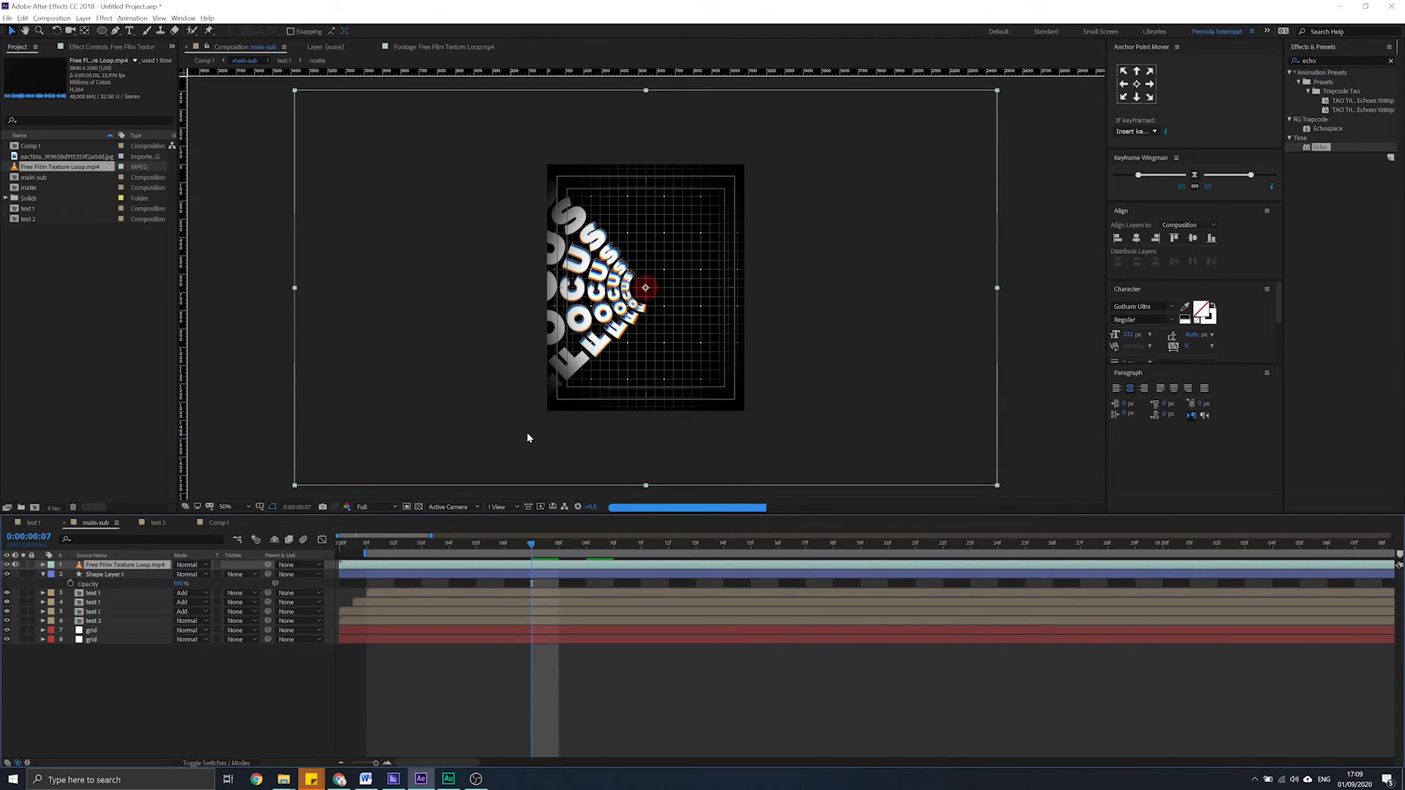
pyautogui.press('s')
pyautogui.moveTo(205, 574)
pyautogui.mouseDown()
pyautogui.moveTo(192, 583)
pyautogui.moveTo(231, 593)
pyautogui.mouseUp()
# Set the film texture layer's blending mode to Screen and go back to Comp 1
pyautogui.click(196, 567)
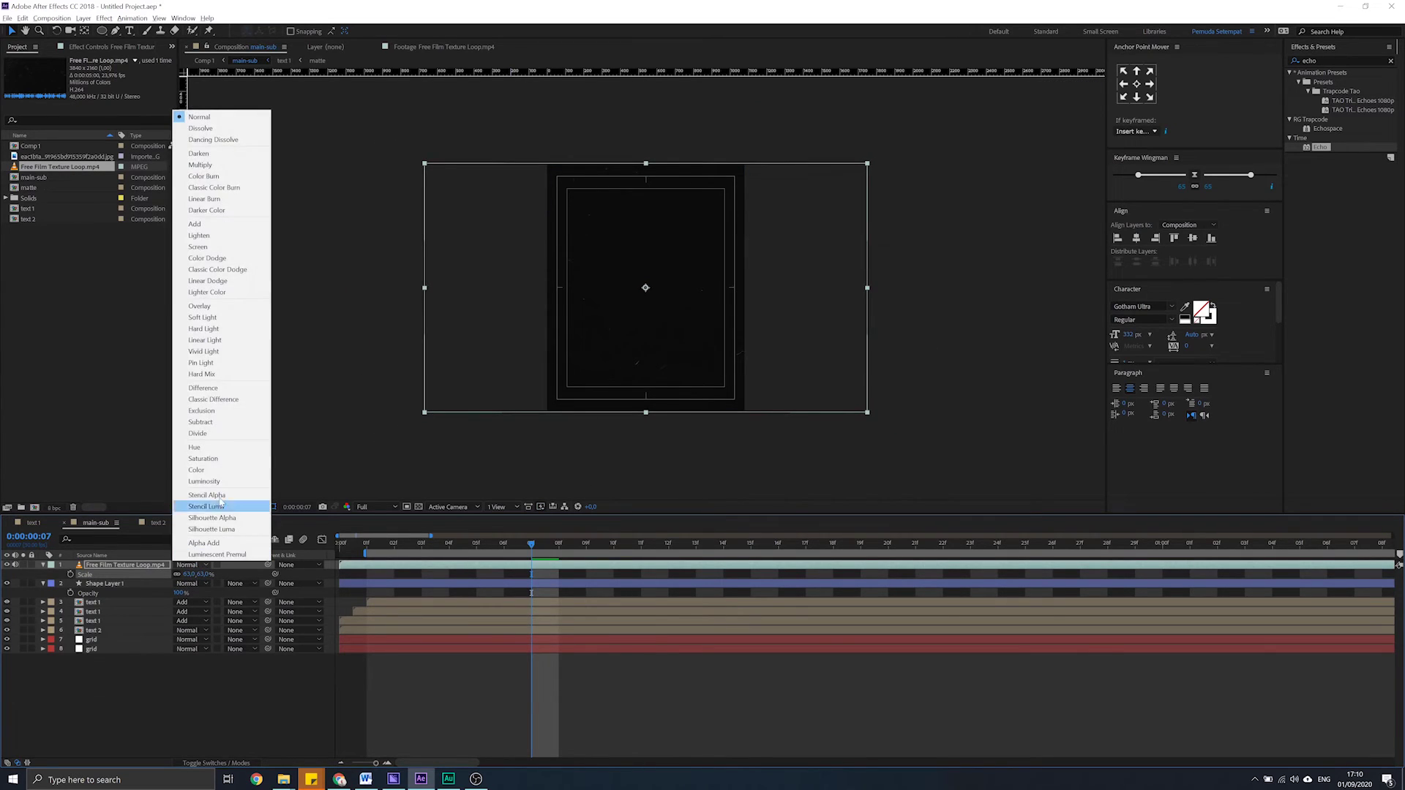
pyautogui.click(212, 246)
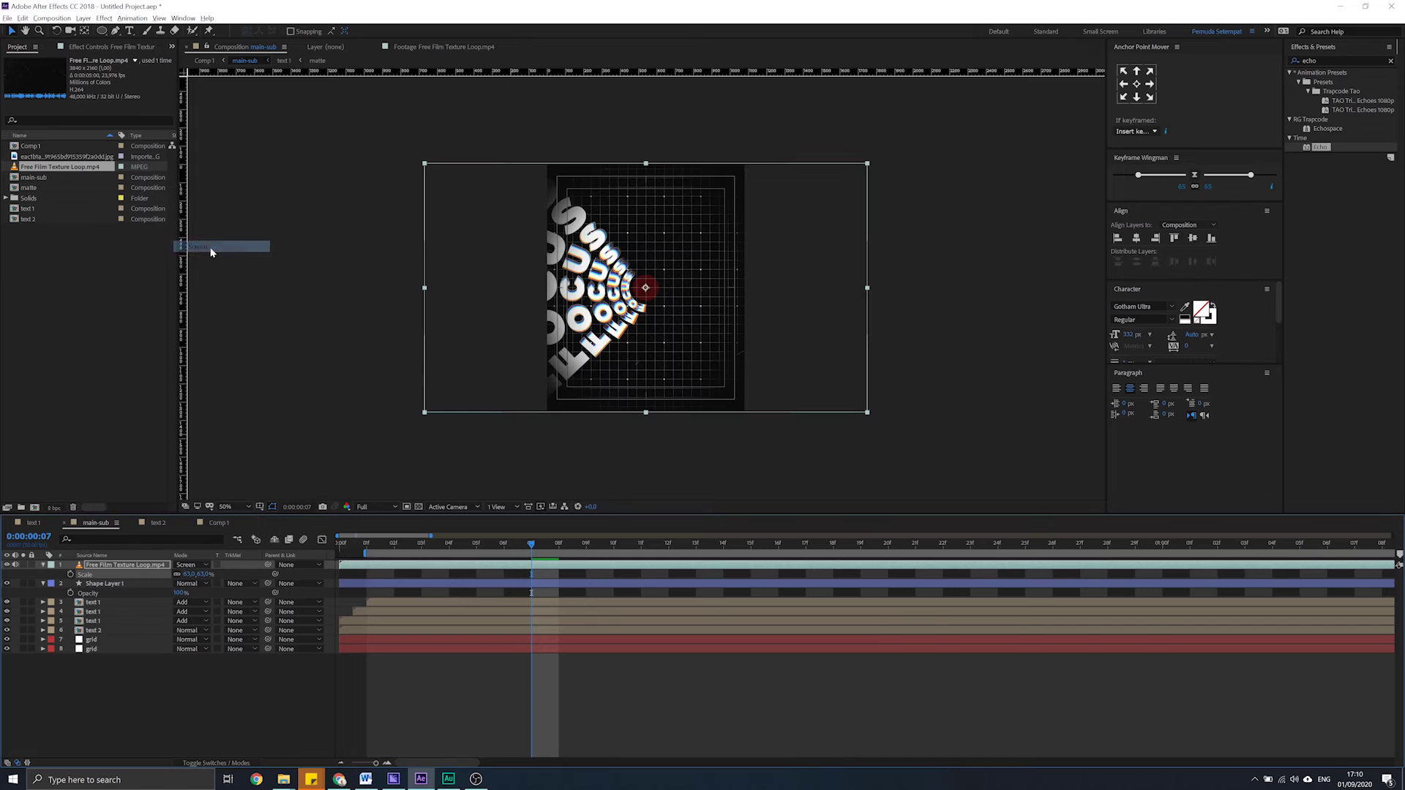
pyautogui.click(227, 522)
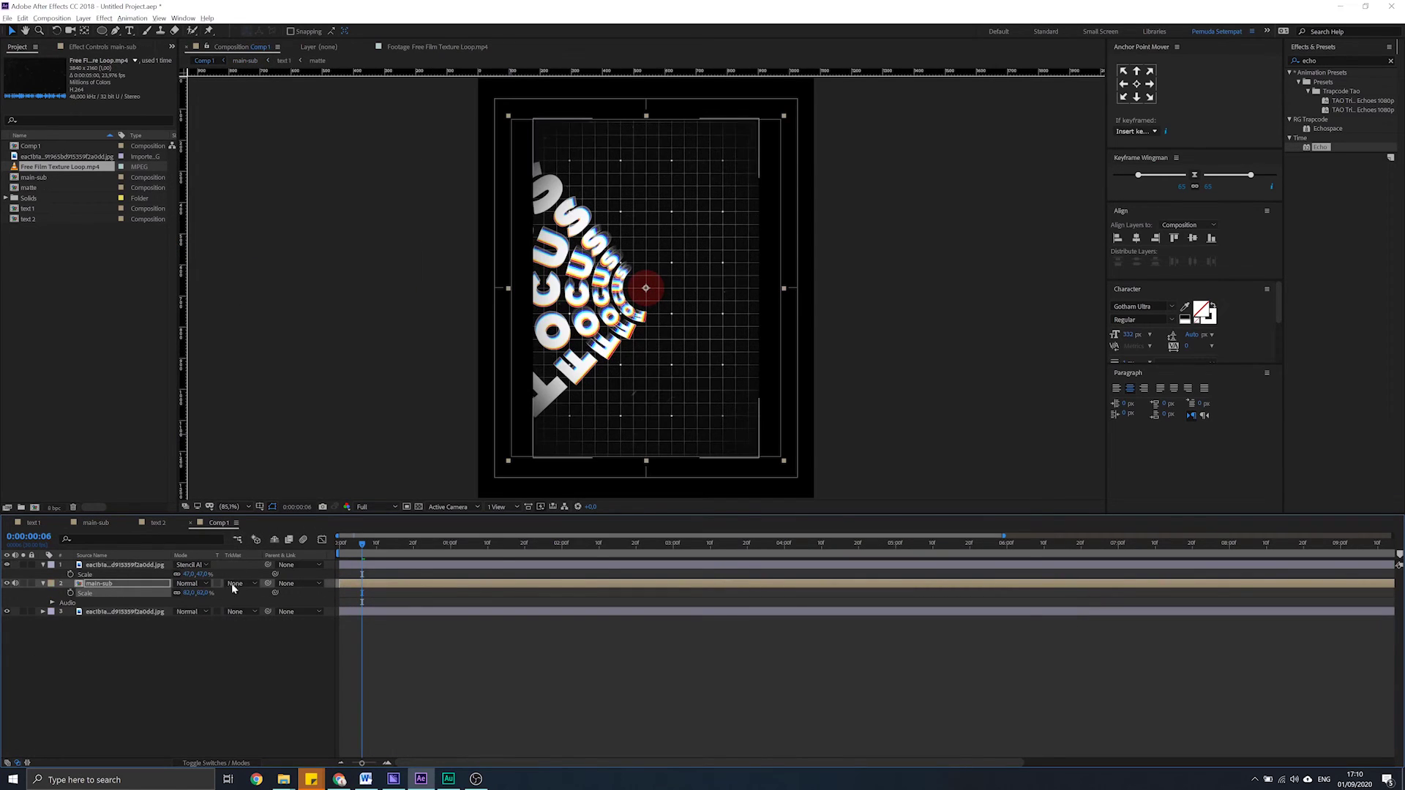
# Enable Collapse Transformations on the main-sub layer, viewing the frame at 100%
pyautogui.click(462, 546)
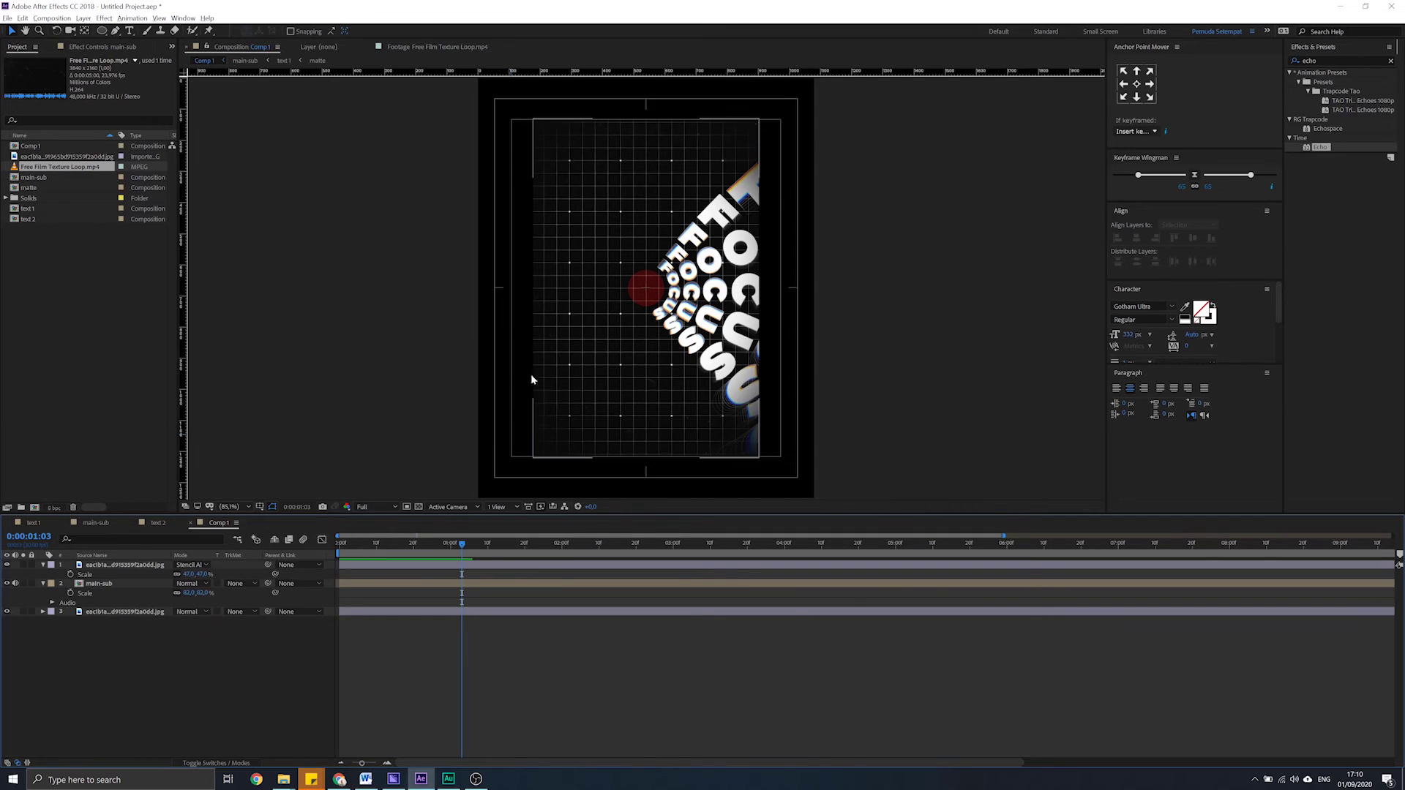
pyautogui.click(66, 614)
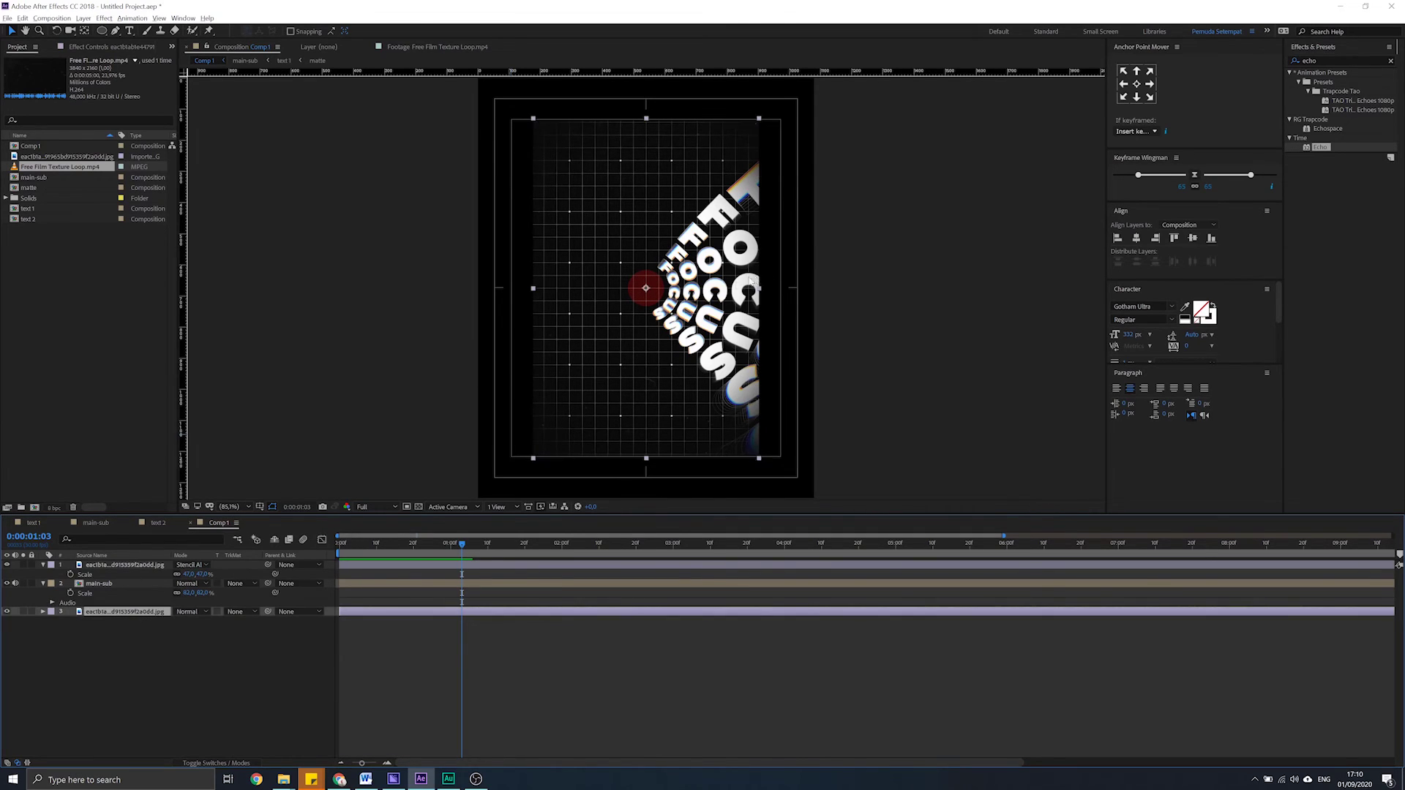
pyautogui.press('/')
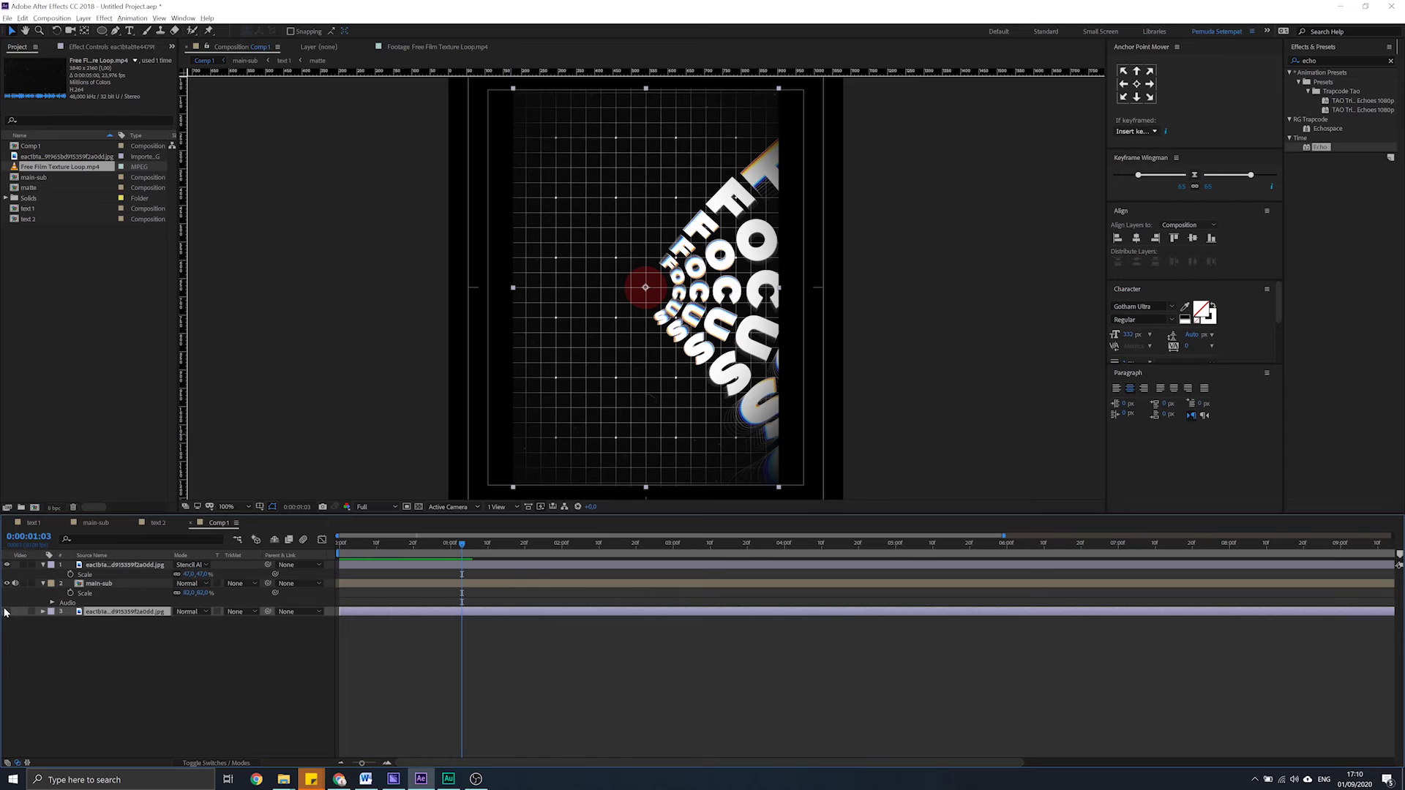
pyautogui.click(114, 583)
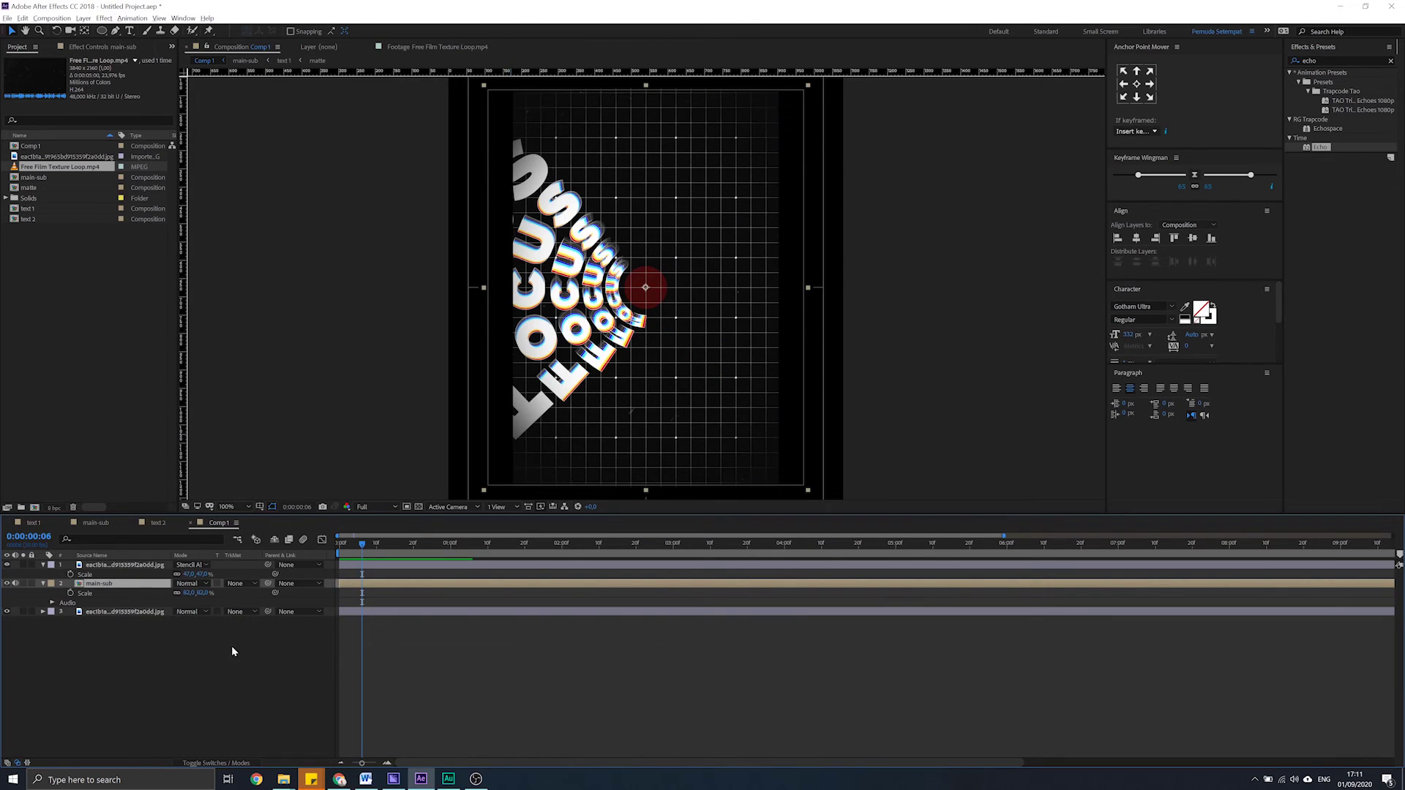
pyautogui.click(224, 763)
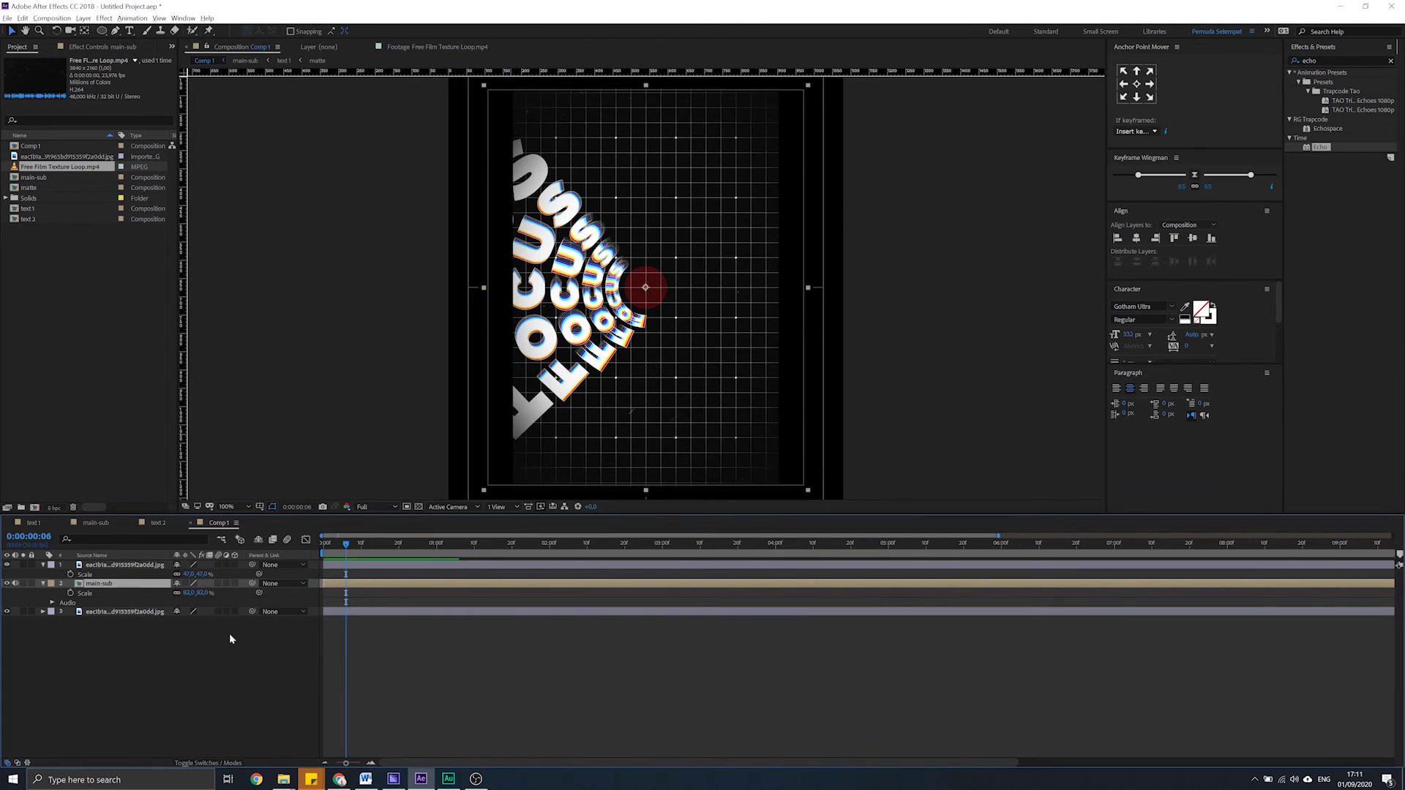
pyautogui.click(186, 584)
pyautogui.click(194, 660)
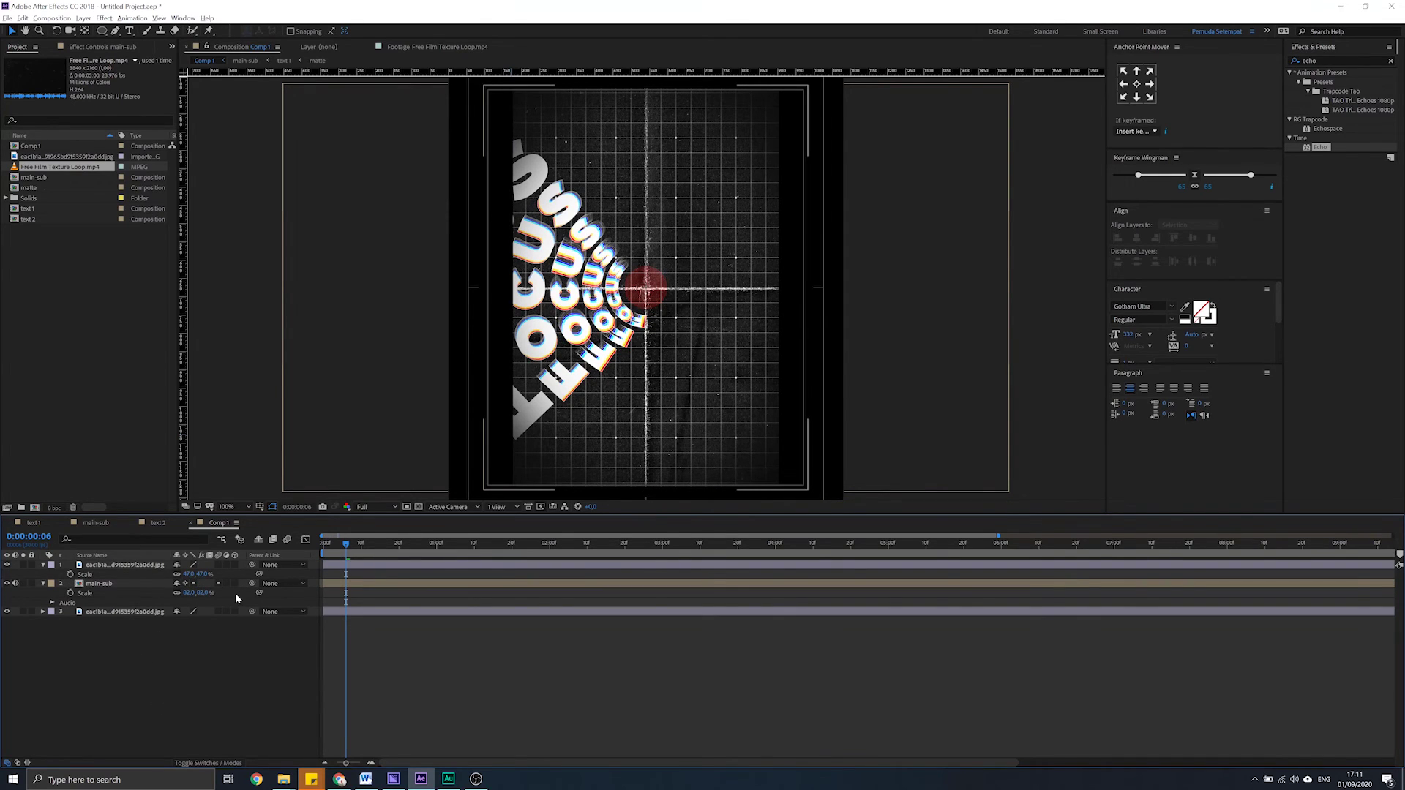
# Set the work area from 1 to 3 seconds and preview it
pyautogui.press('space')
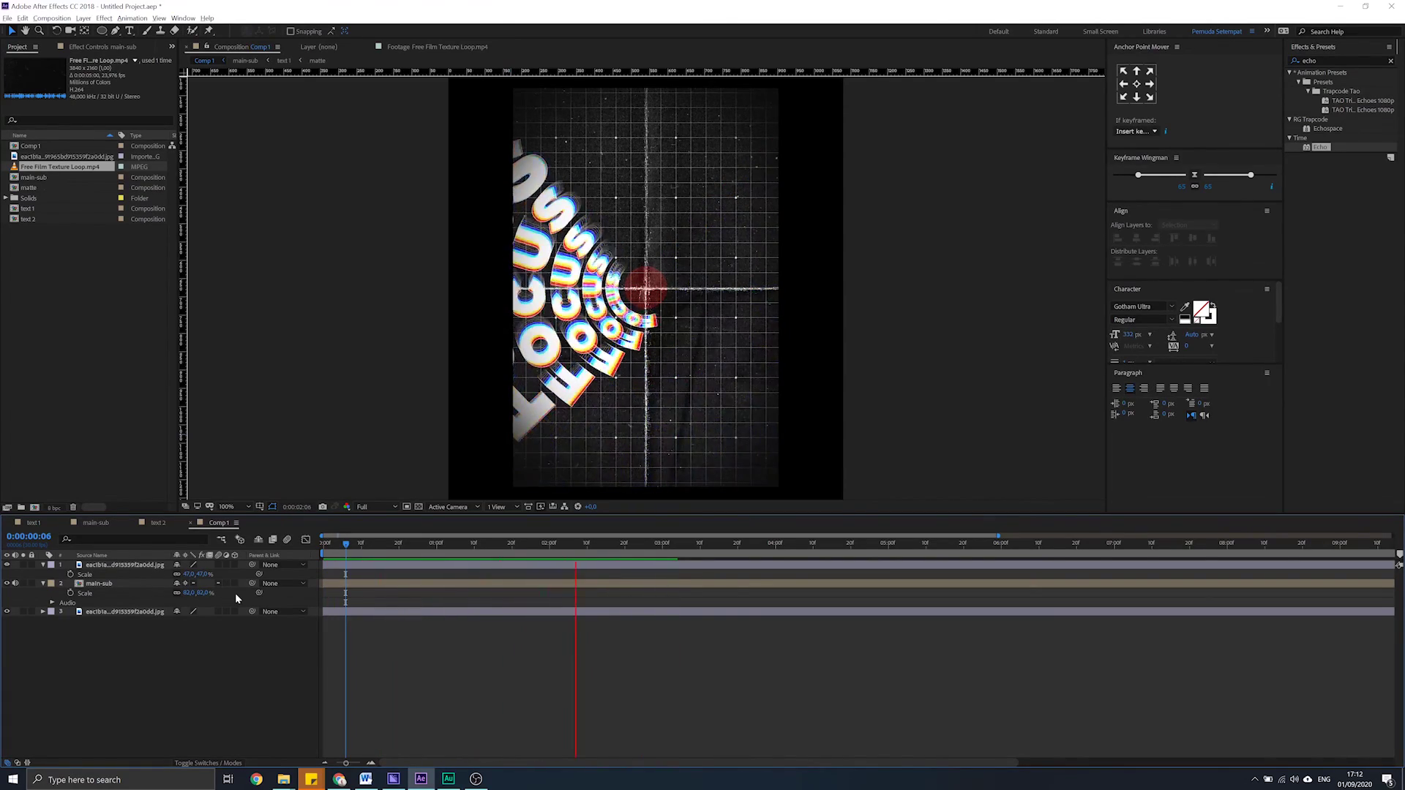
pyautogui.click(444, 543)
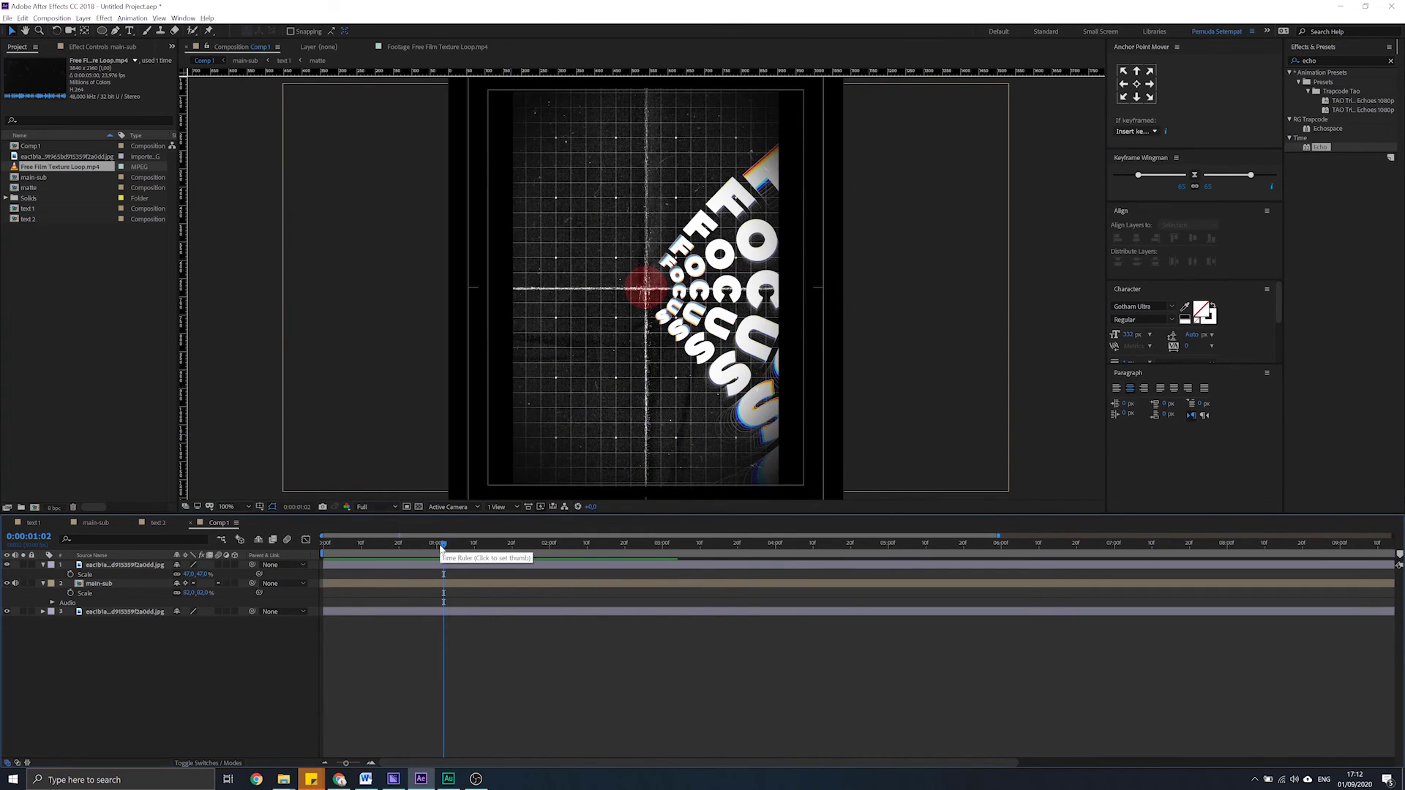
pyautogui.moveTo(446, 542); pyautogui.dragTo(433, 551)
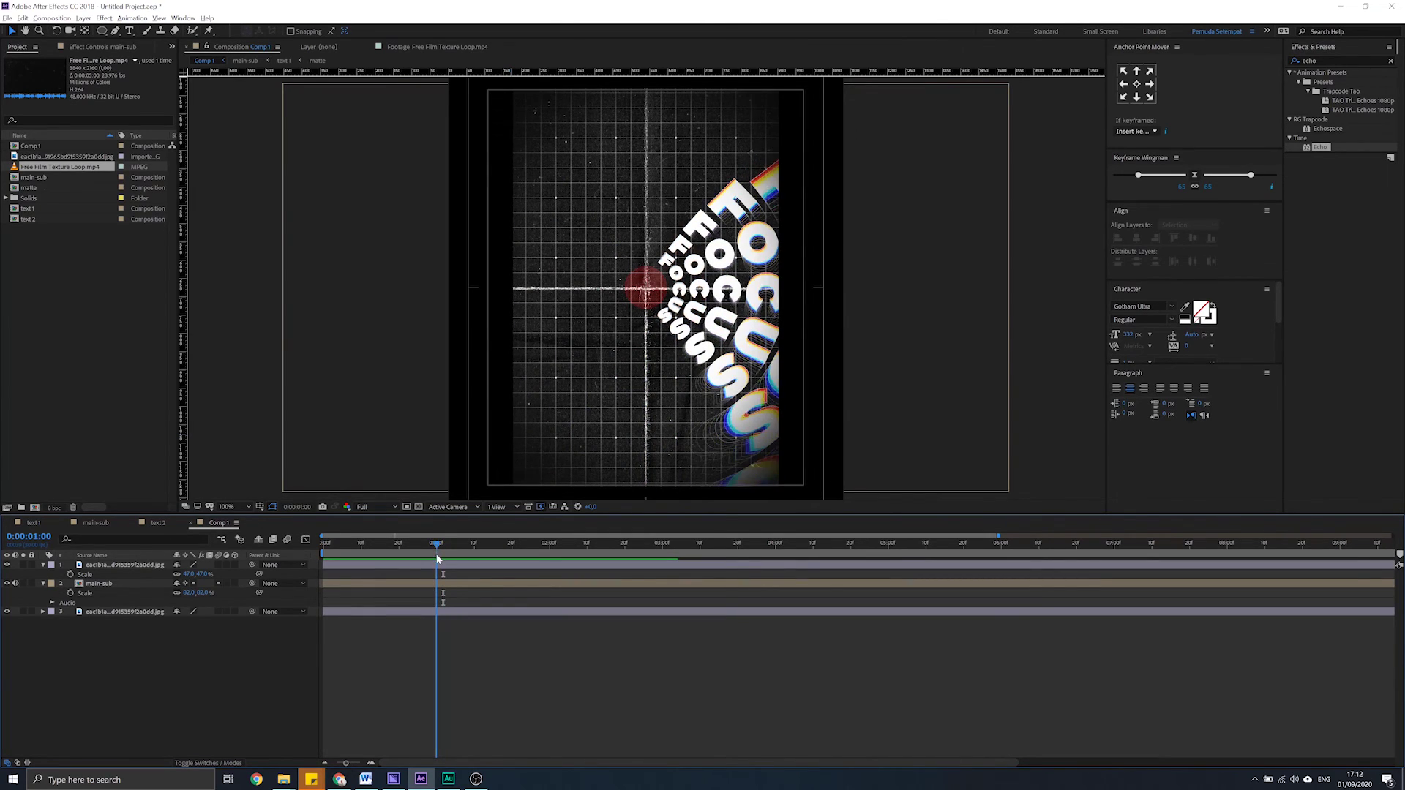
pyautogui.moveTo(320, 554); pyautogui.dragTo(435, 557)
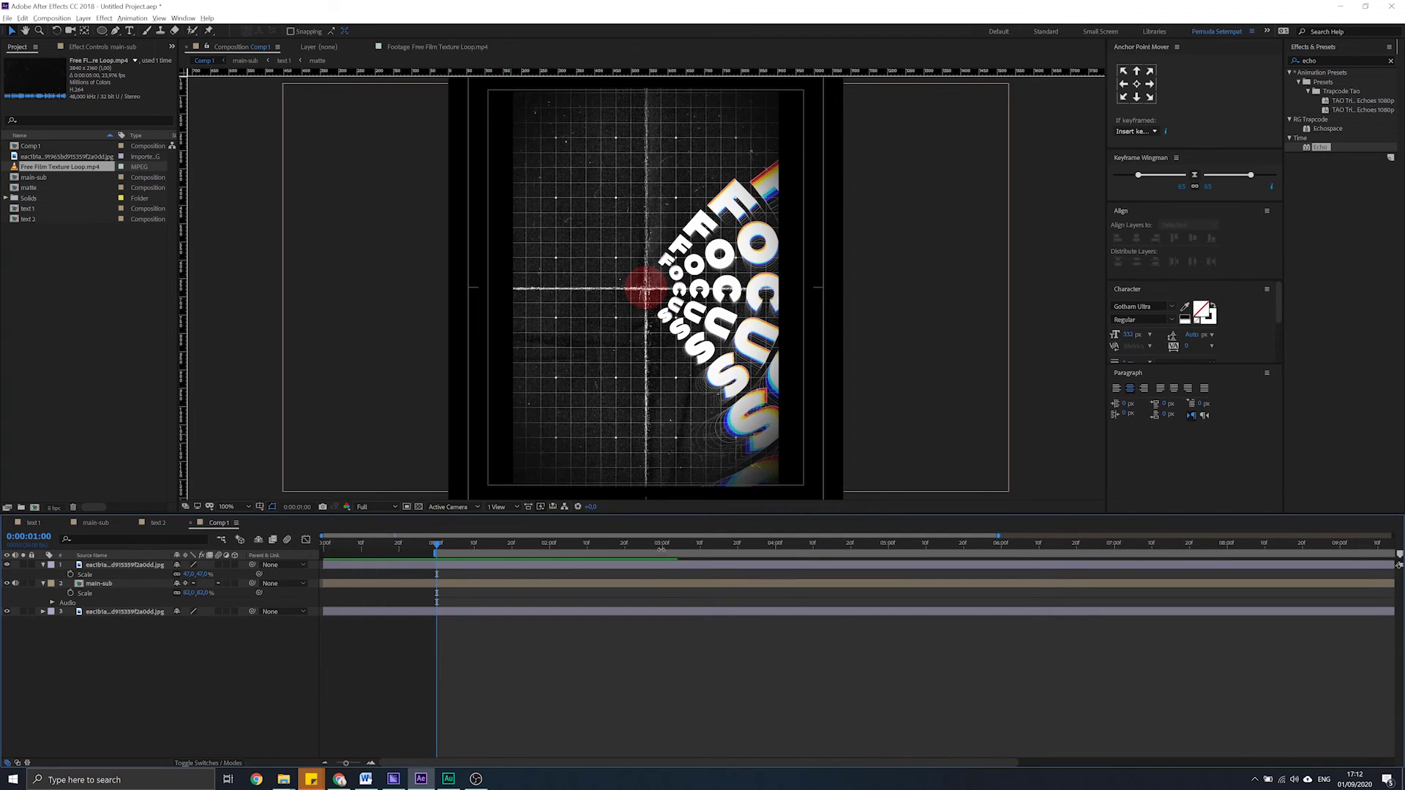
pyautogui.press('n')
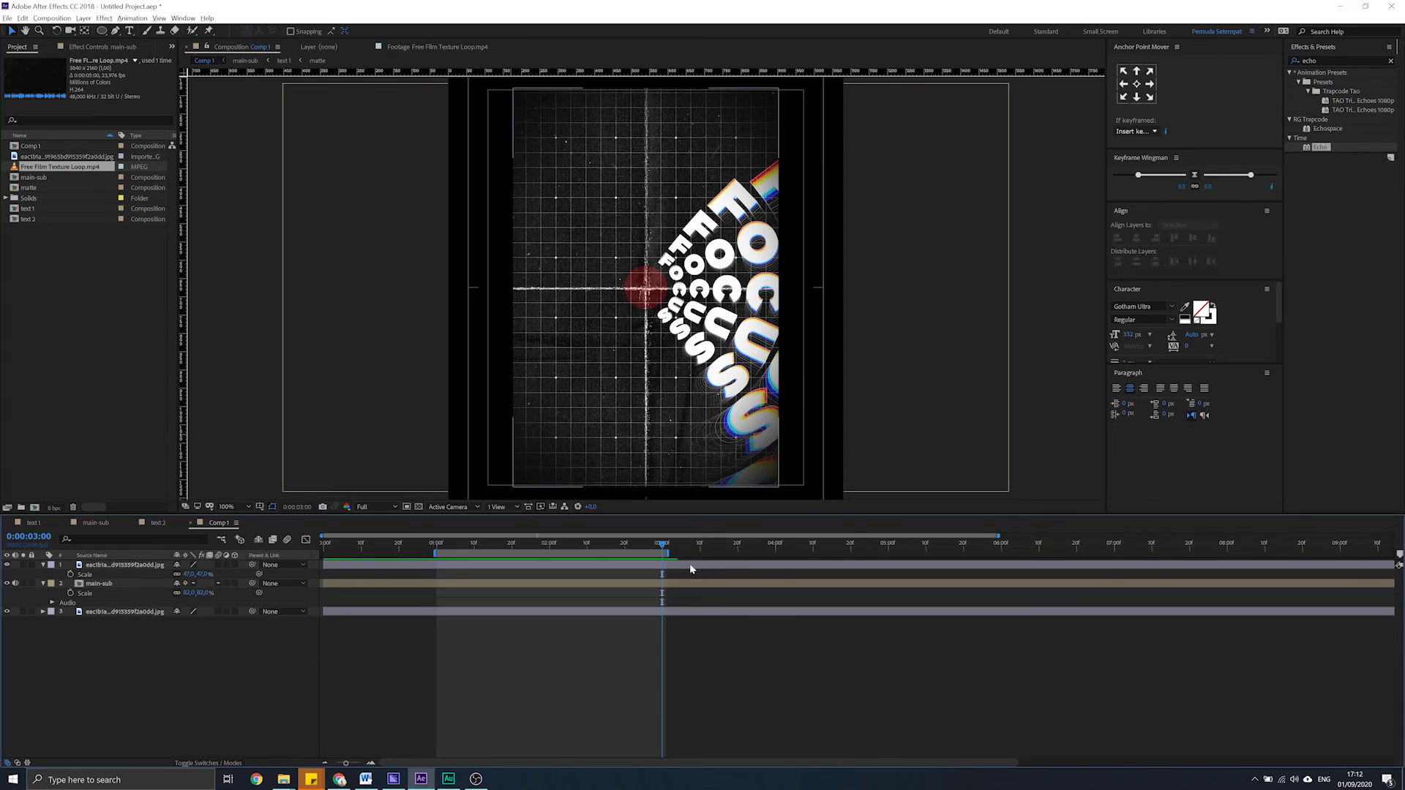
pyautogui.press('space')
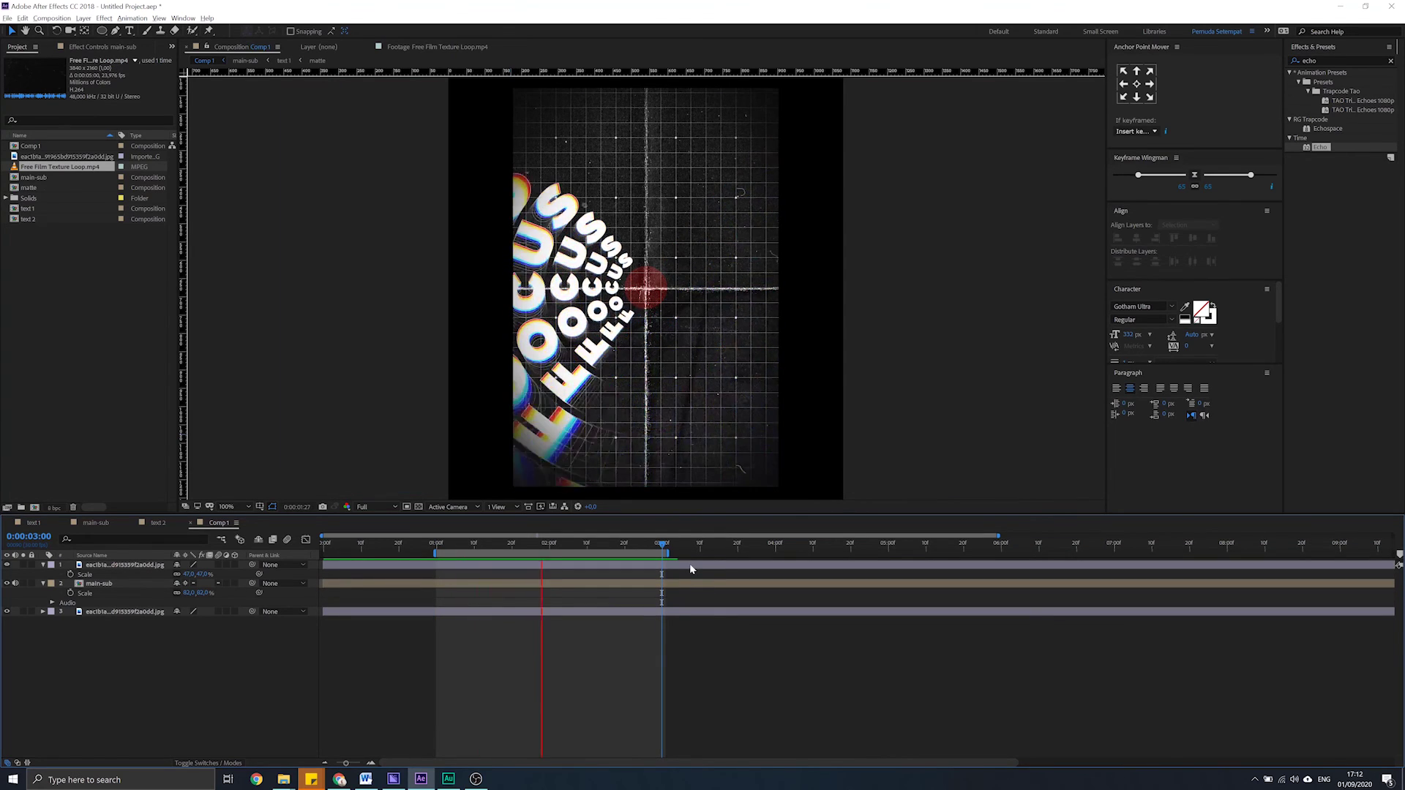